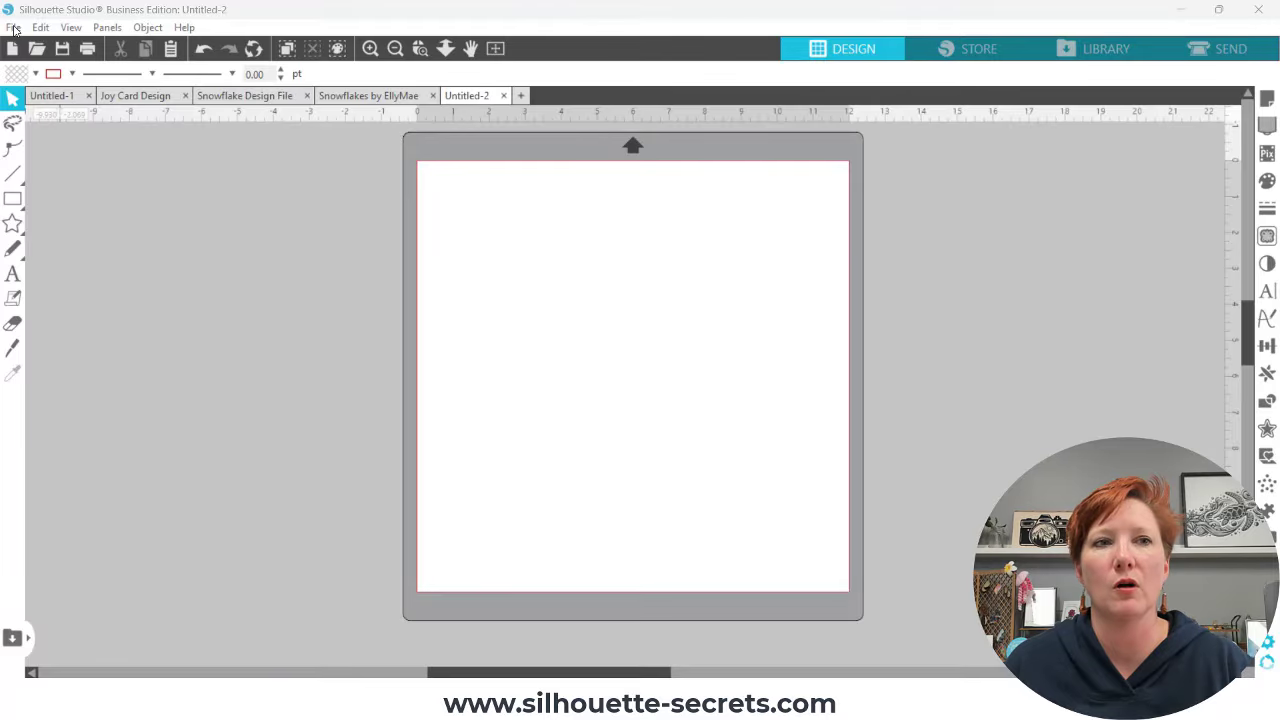
# Create a new Card project with the New Project Wizard and set its machine to Cameo 5
pyautogui.click(14, 28)
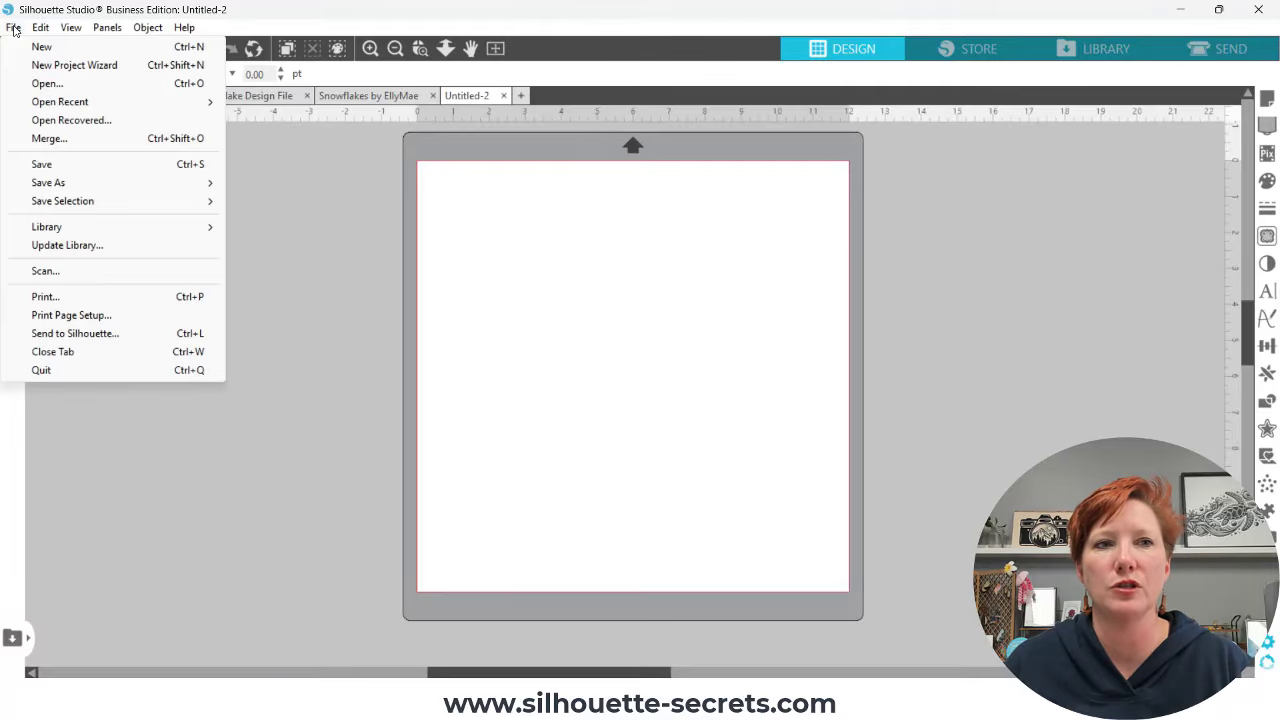
pyautogui.click(50, 68)
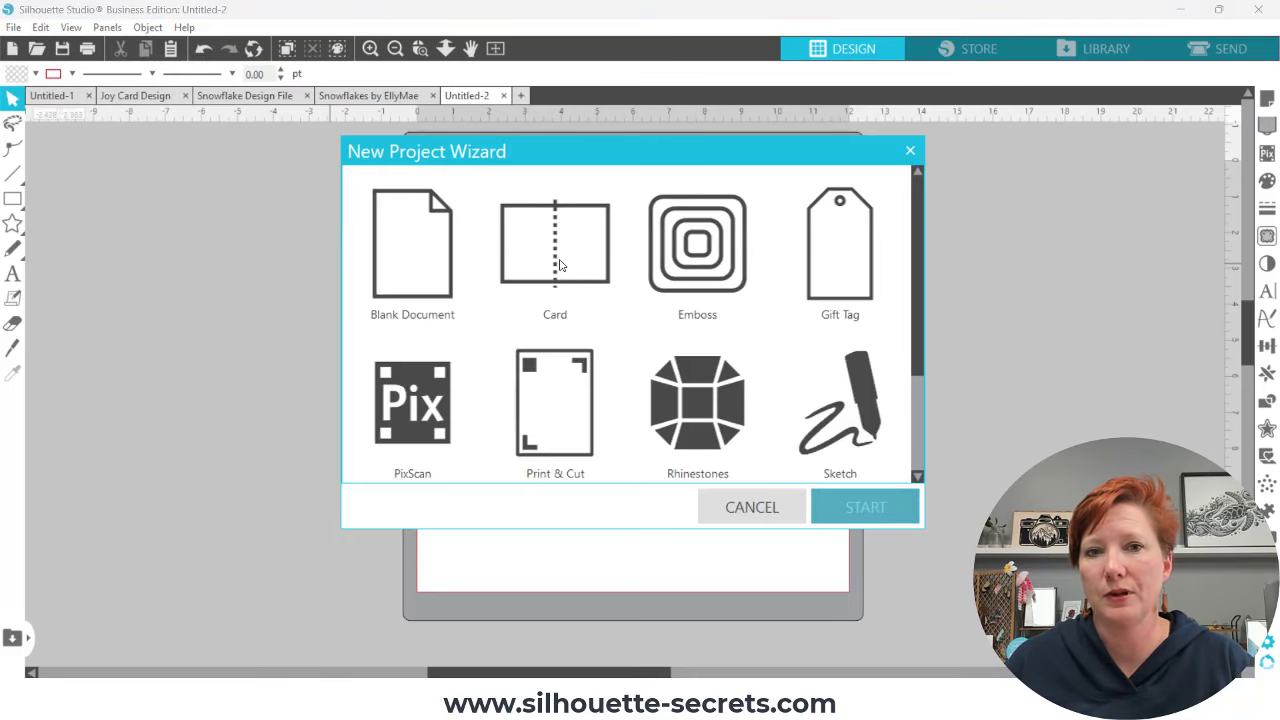
pyautogui.click(564, 276)
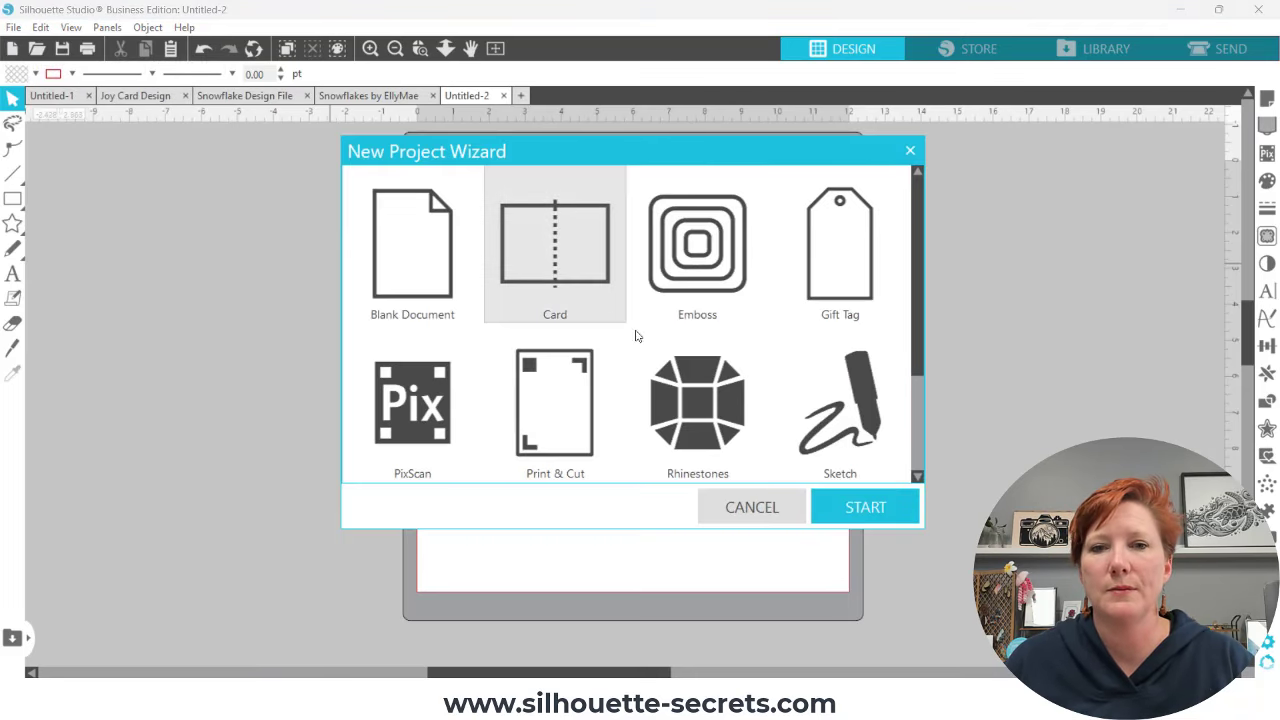
pyautogui.click(878, 512)
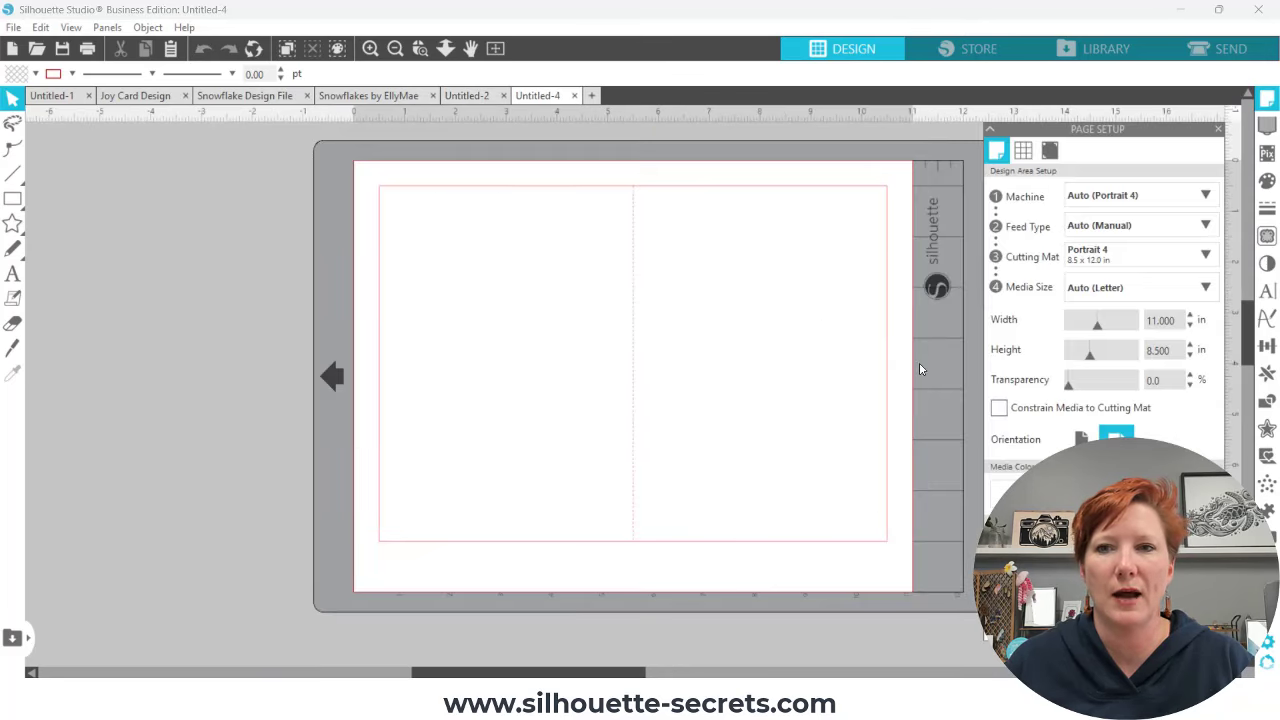
pyautogui.click(1104, 197)
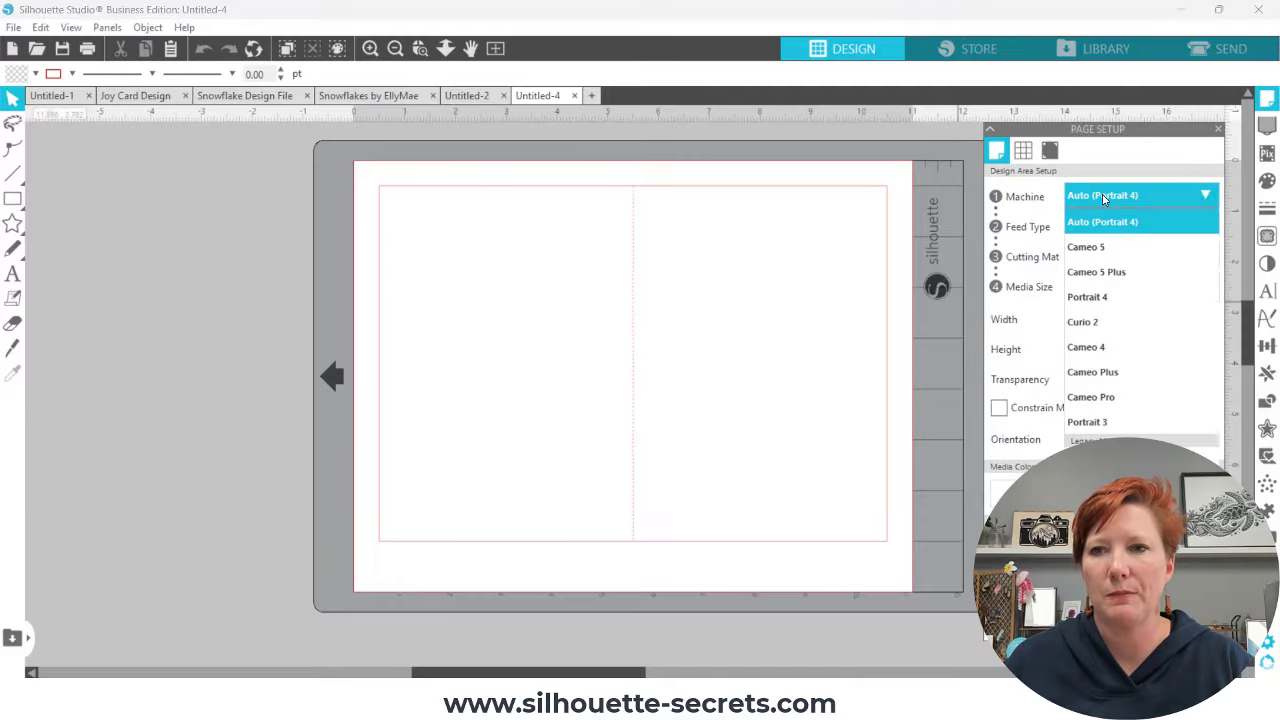
pyautogui.click(1090, 248)
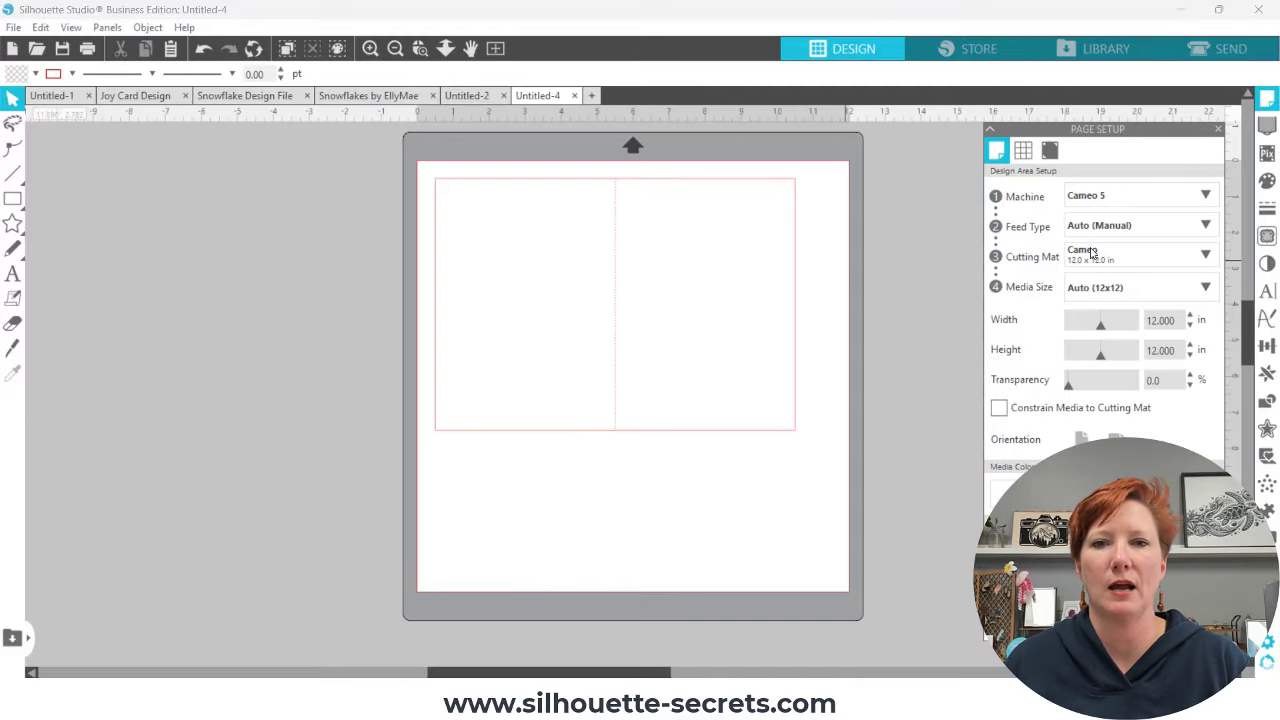
# Ungroup the card template so its outline and fold line are separate objects, and clear the selection
pyautogui.click(620, 194)
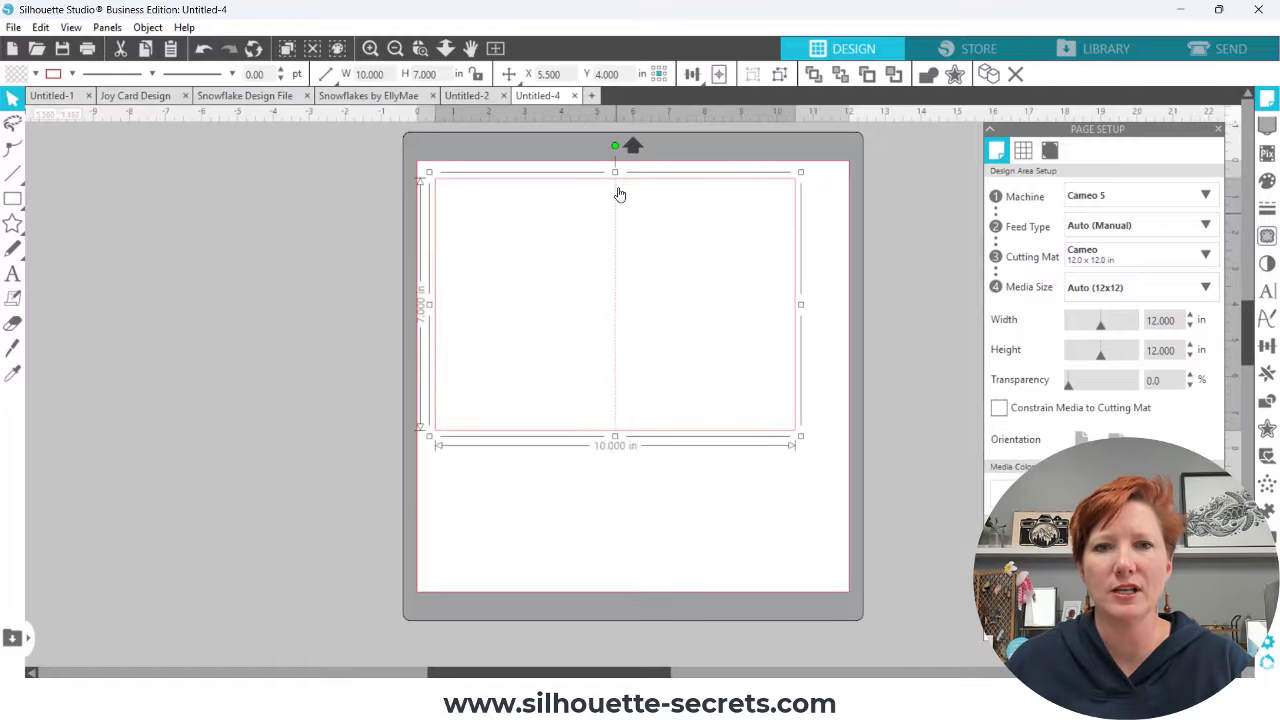
pyautogui.rightClick(617, 269)
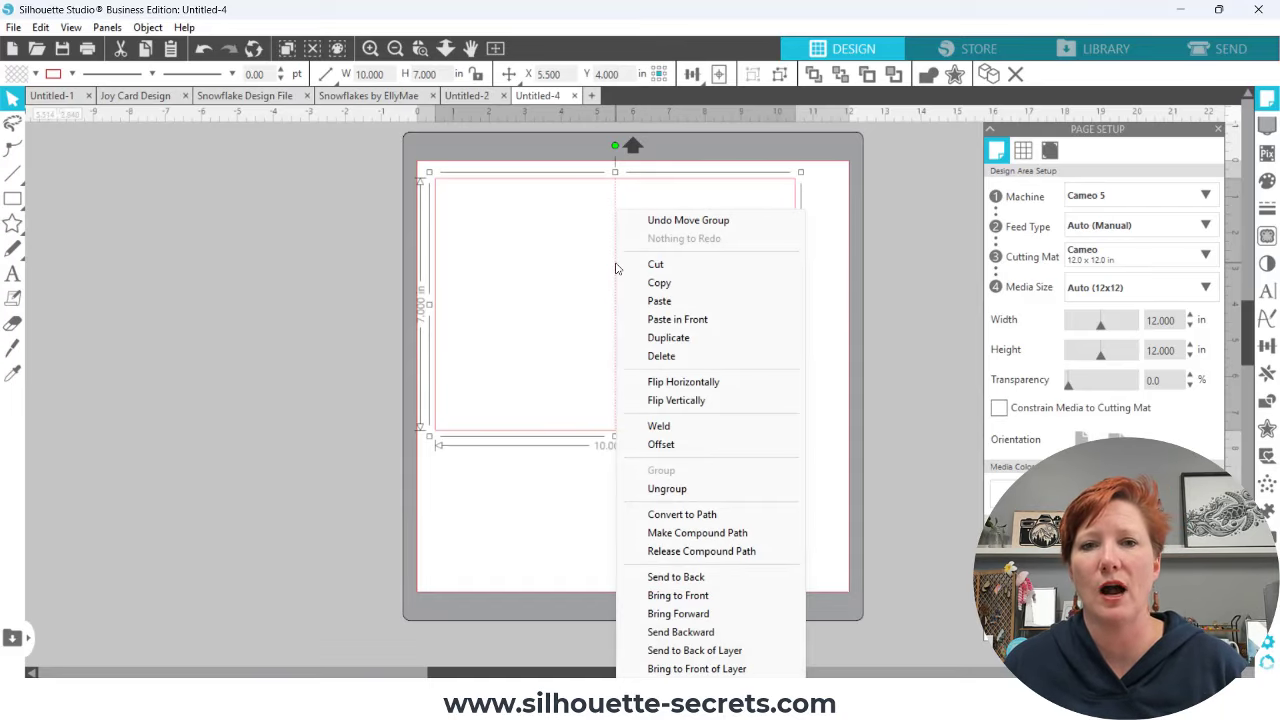
pyautogui.click(667, 490)
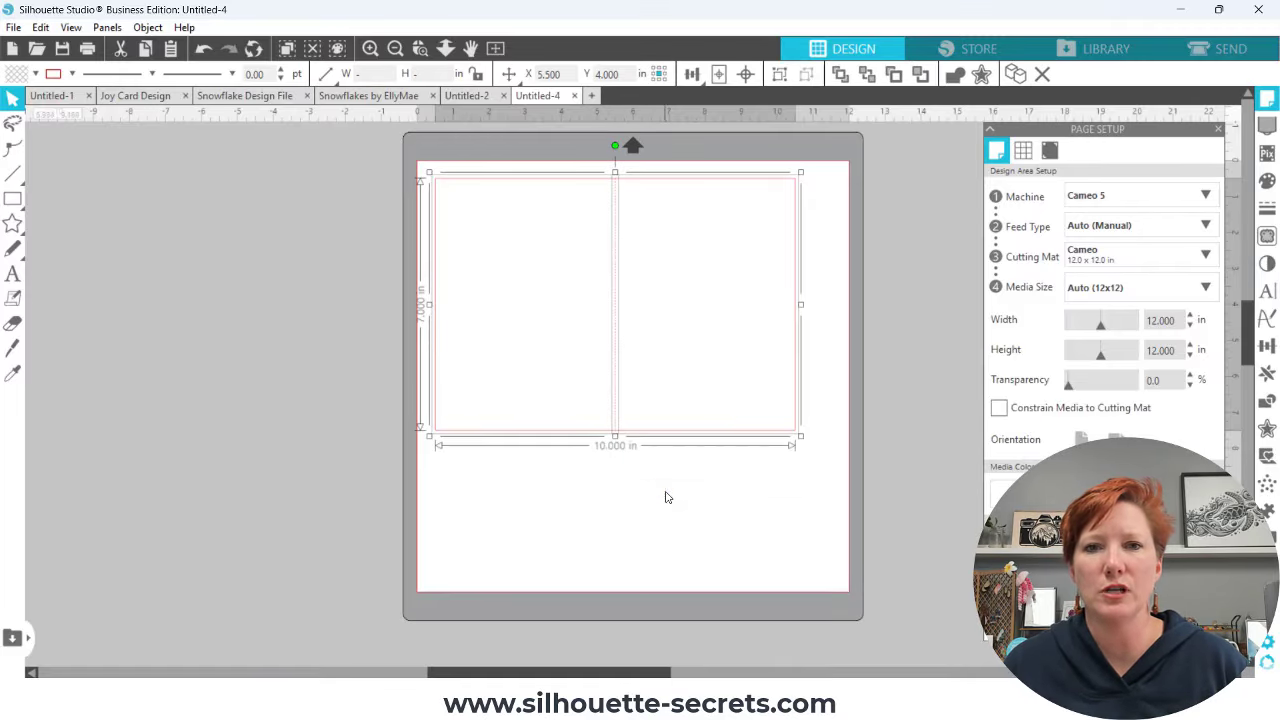
pyautogui.click(665, 316)
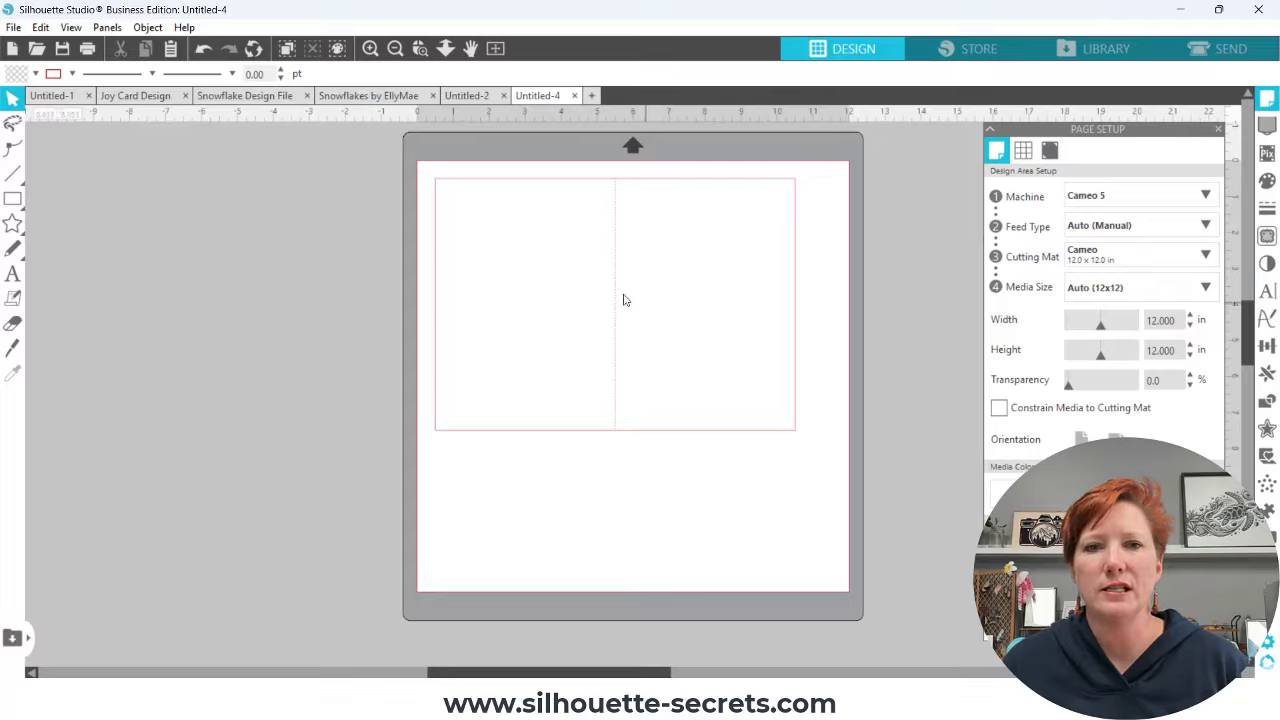
# Give the card's fold line a longer, wider-spaced dash style and shorten it at both ends to about 6.44 in
pyautogui.click(614, 294)
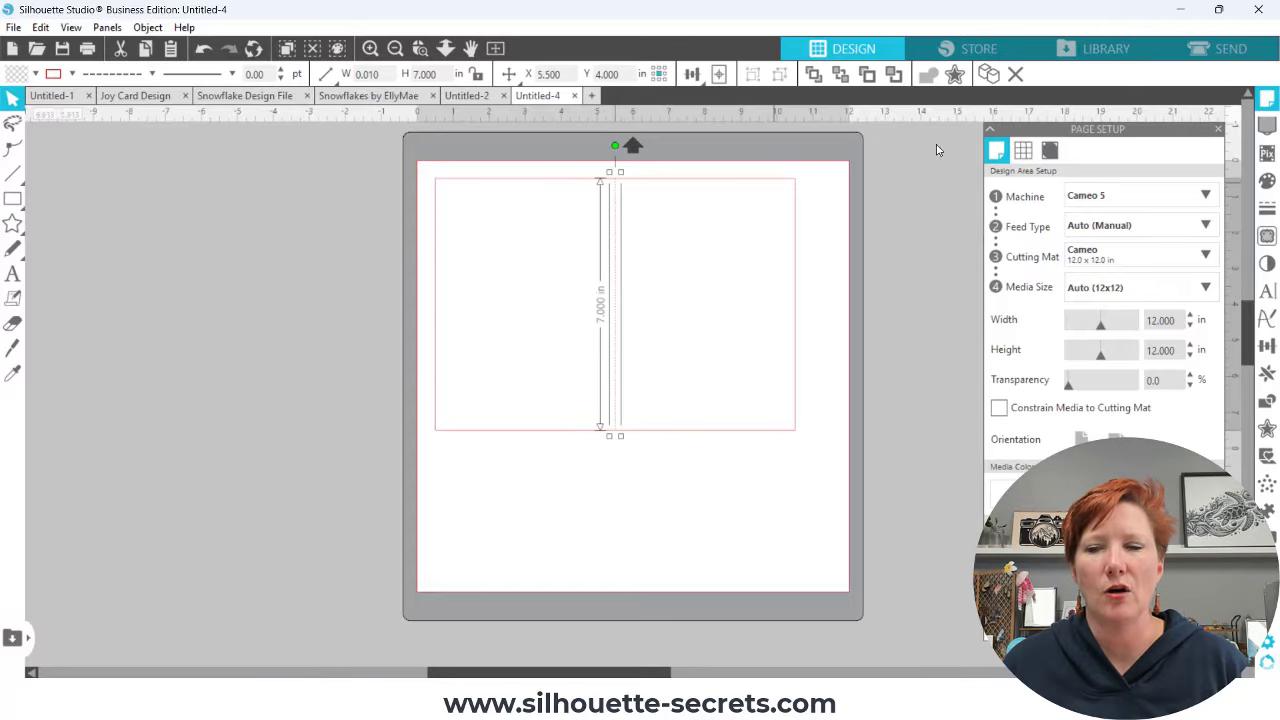
pyautogui.click(1268, 211)
pyautogui.click(1178, 200)
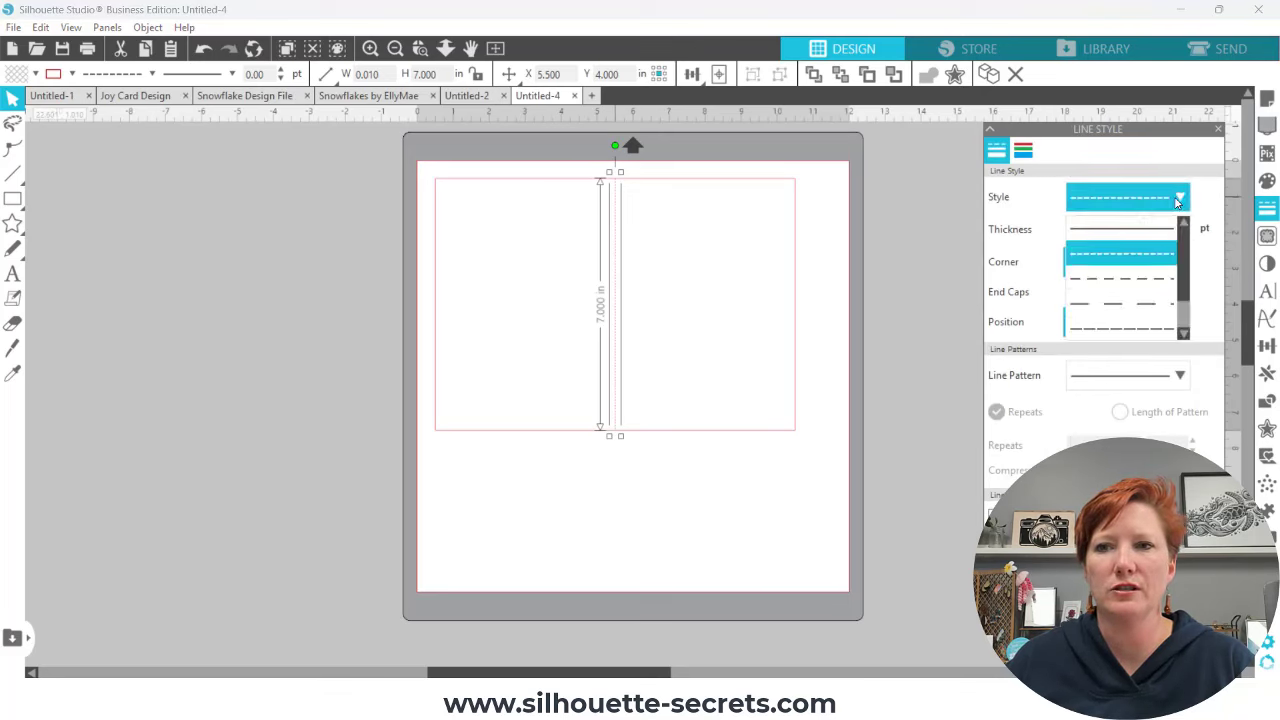
pyautogui.click(1120, 305)
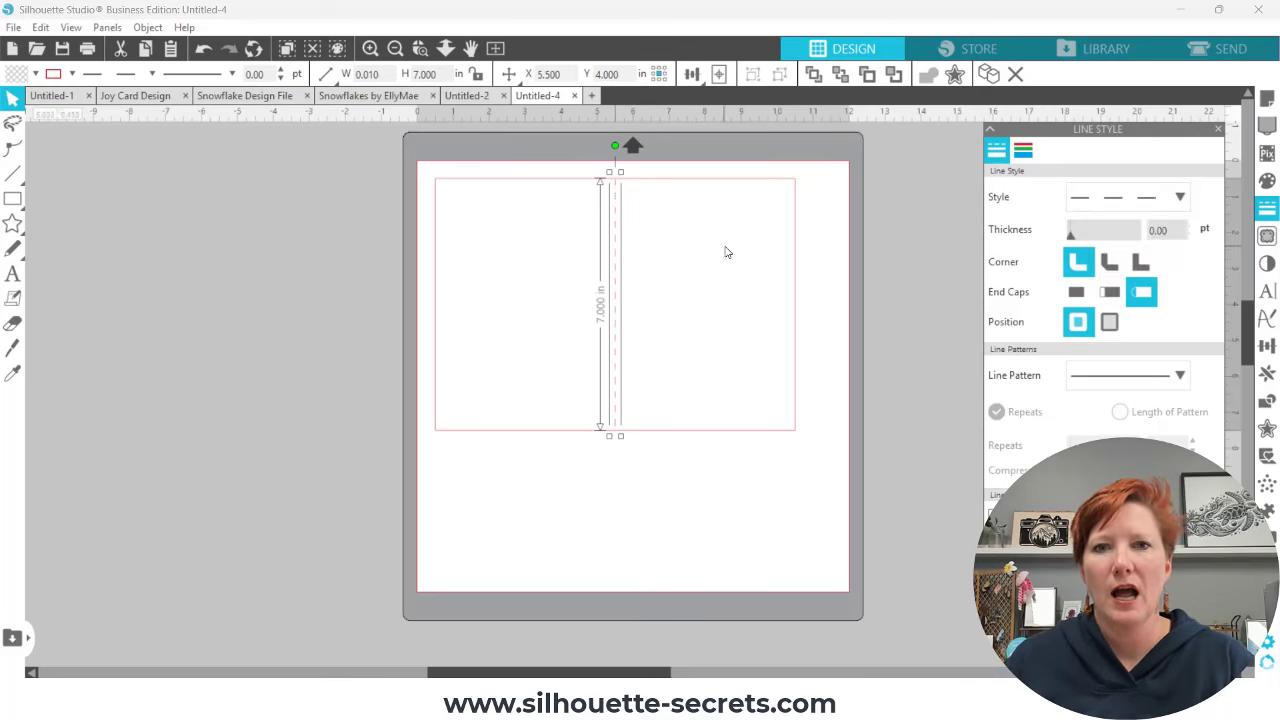
pyautogui.moveTo(622, 174); pyautogui.dragTo(624, 186)
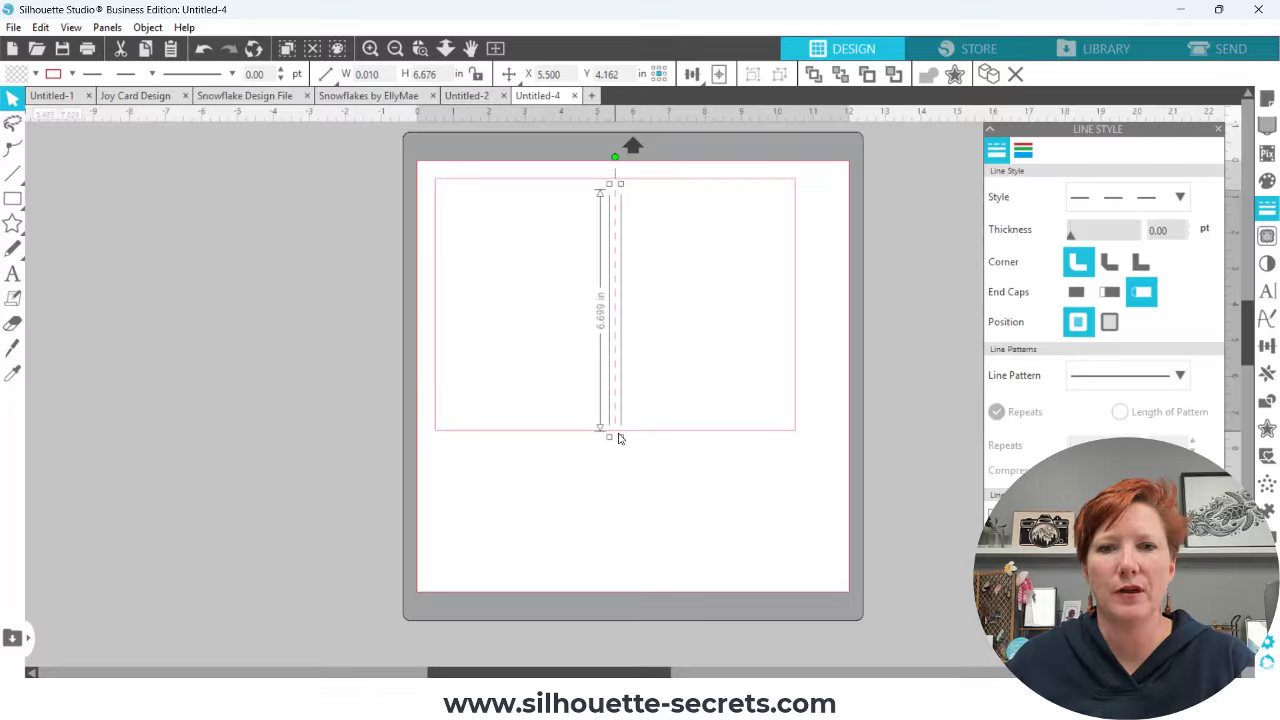
pyautogui.moveTo(620, 436); pyautogui.dragTo(620, 428)
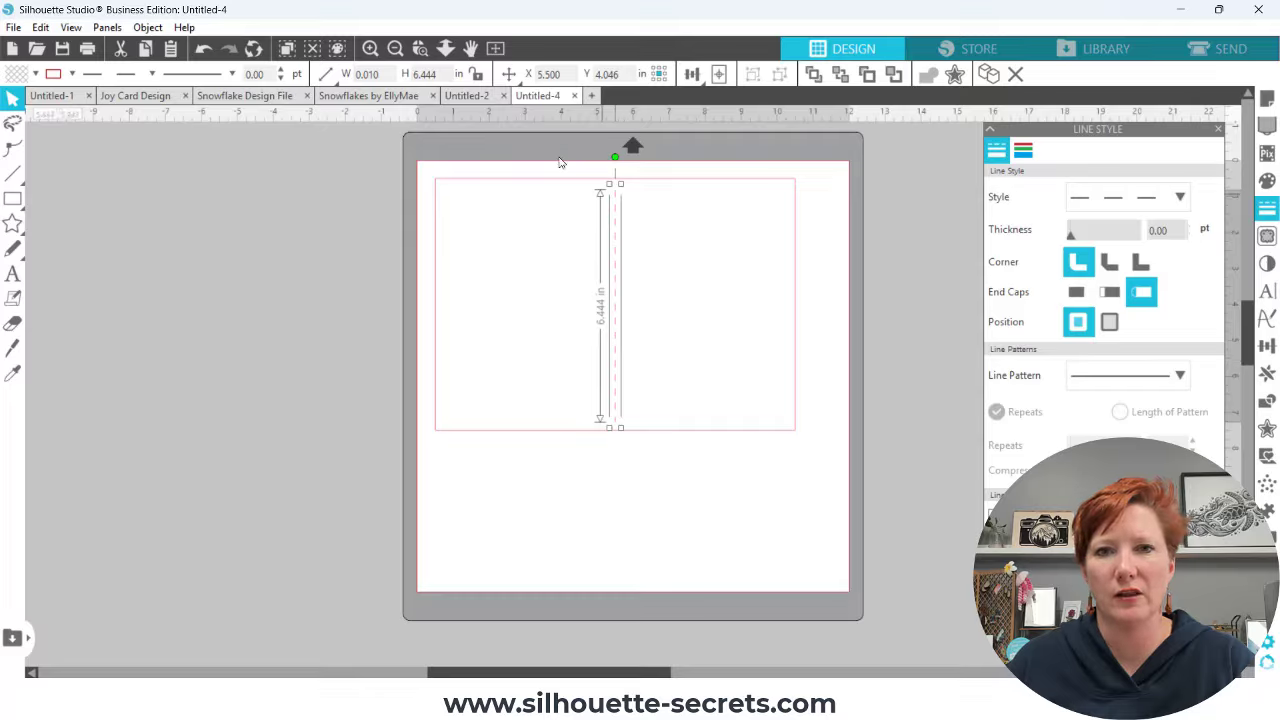
# Center the fold line and card outline on each other and group them
pyautogui.moveTo(516, 153); pyautogui.dragTo(662, 269)
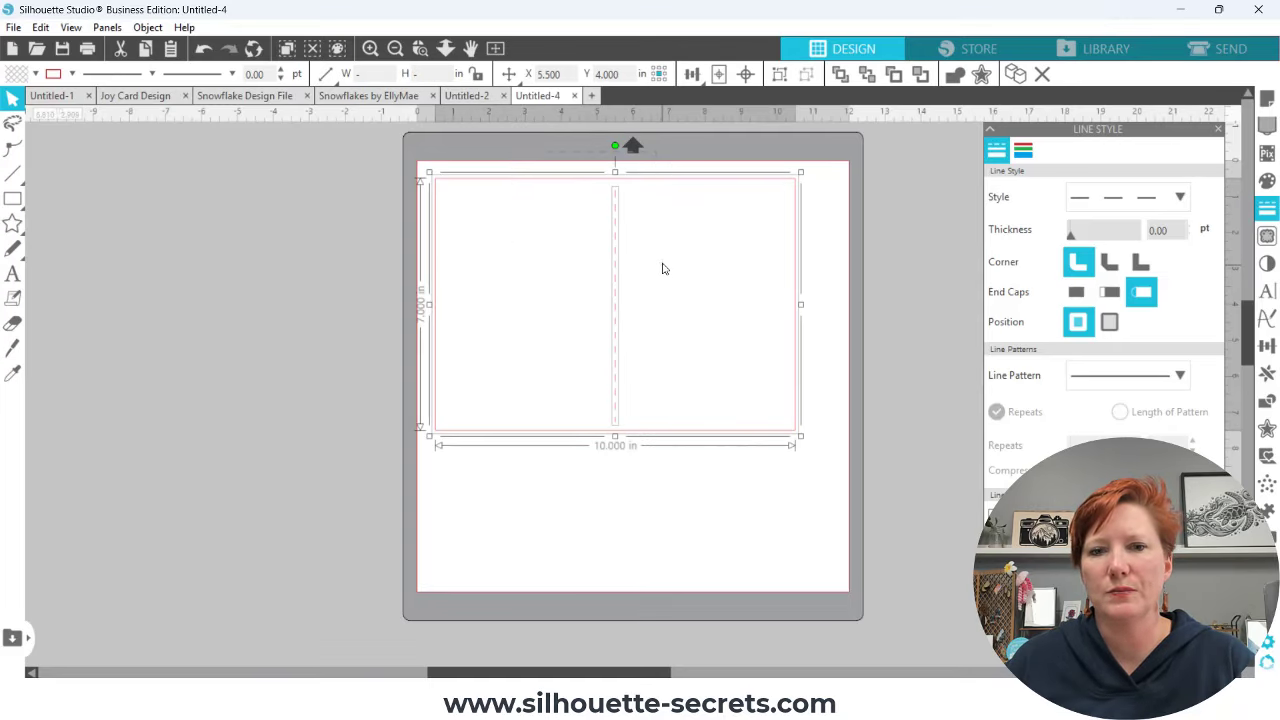
pyautogui.click(746, 79)
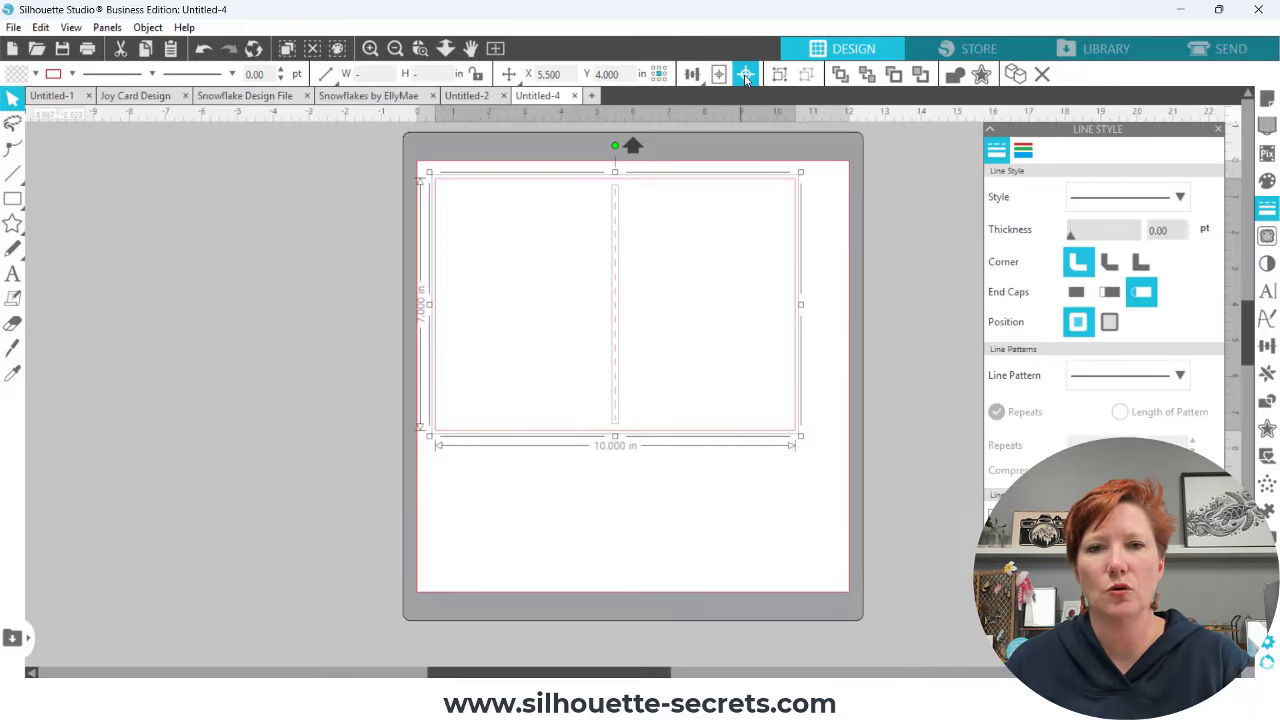
pyautogui.rightClick(615, 200)
pyautogui.click(665, 474)
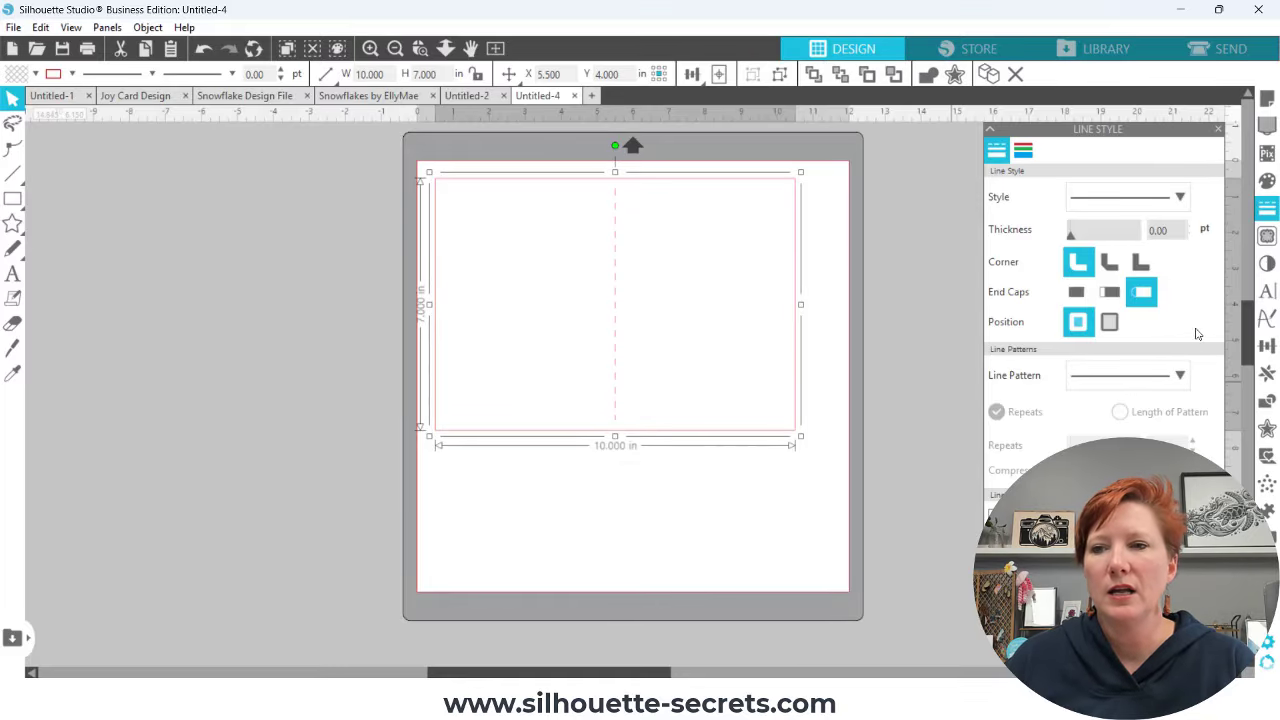
# Rotate the grouped card base to 90° and move it off the mat, beside the page
pyautogui.click(1267, 346)
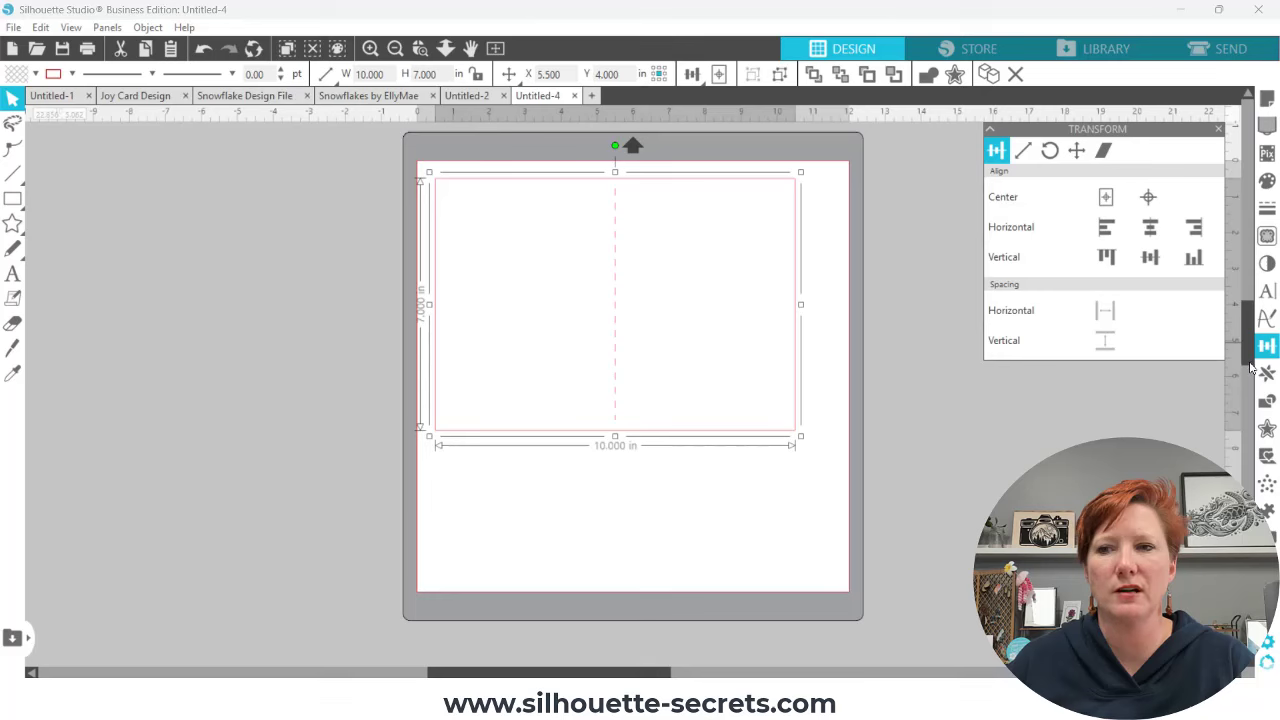
pyautogui.click(1050, 153)
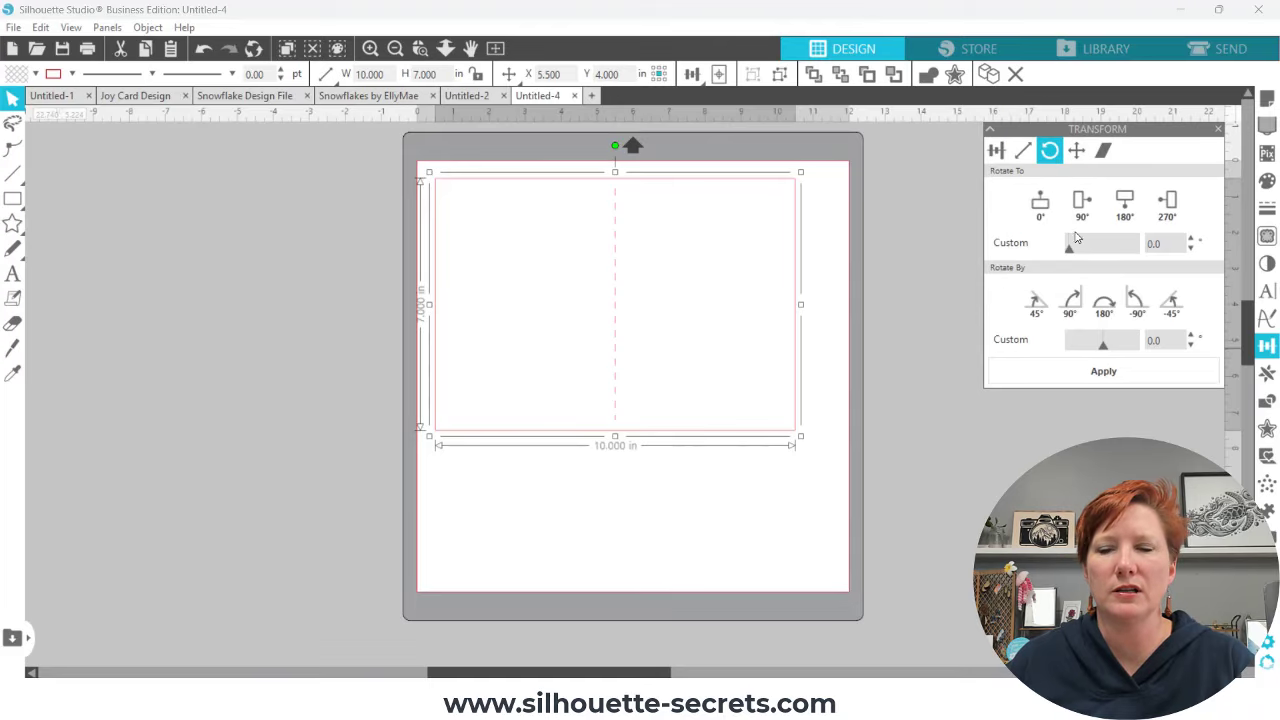
pyautogui.click(1082, 203)
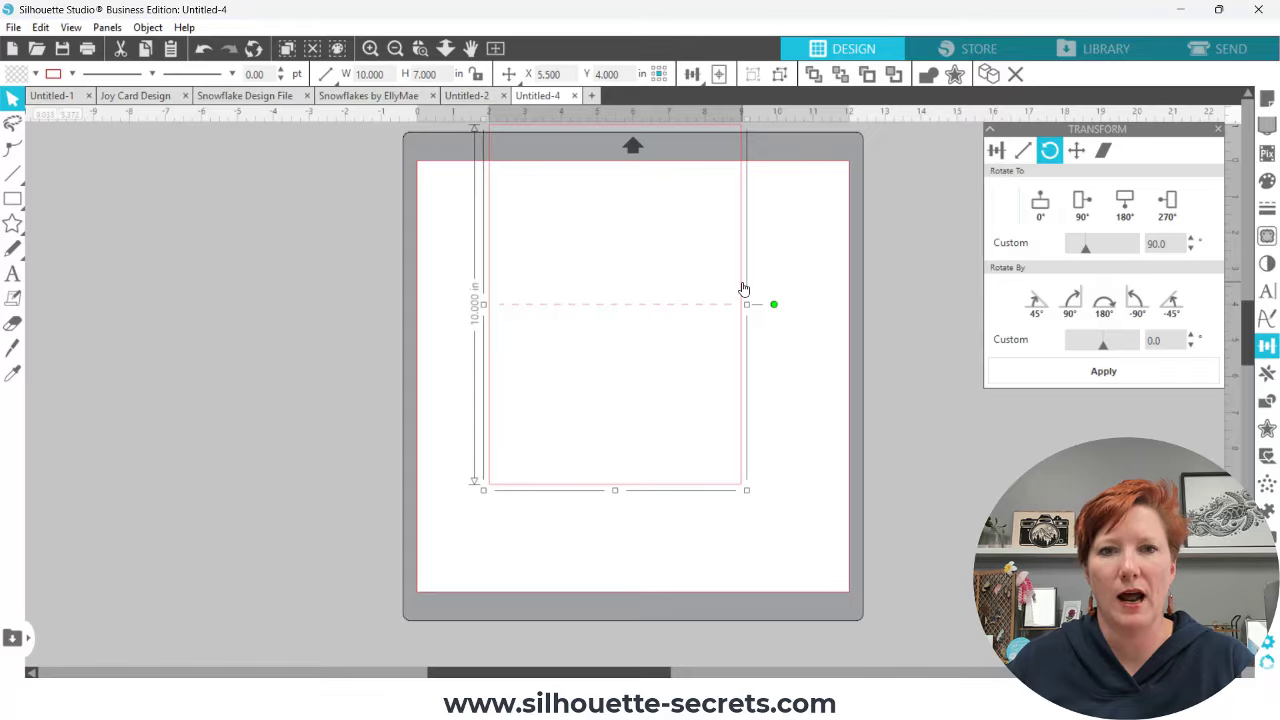
pyautogui.moveTo(742, 290); pyautogui.dragTo(384, 322)
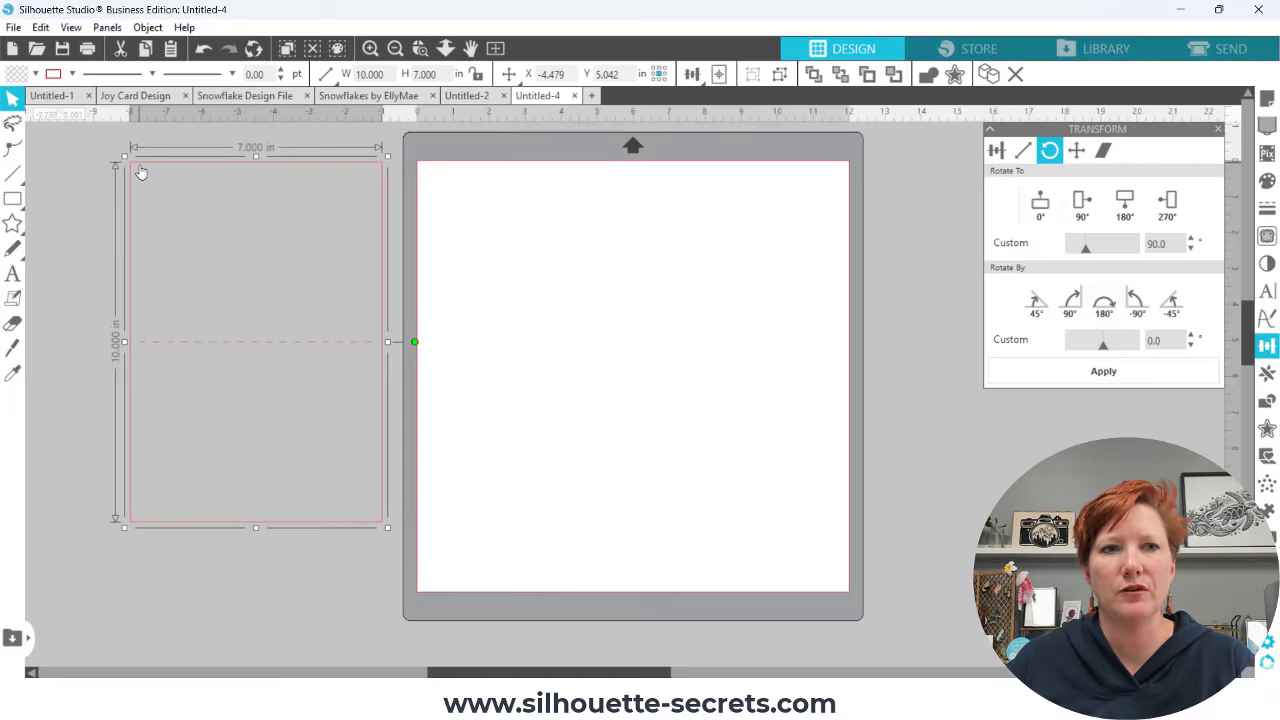
# Fill the card base with light gray, try it on the page, and move it back off the mat
pyautogui.click(35, 75)
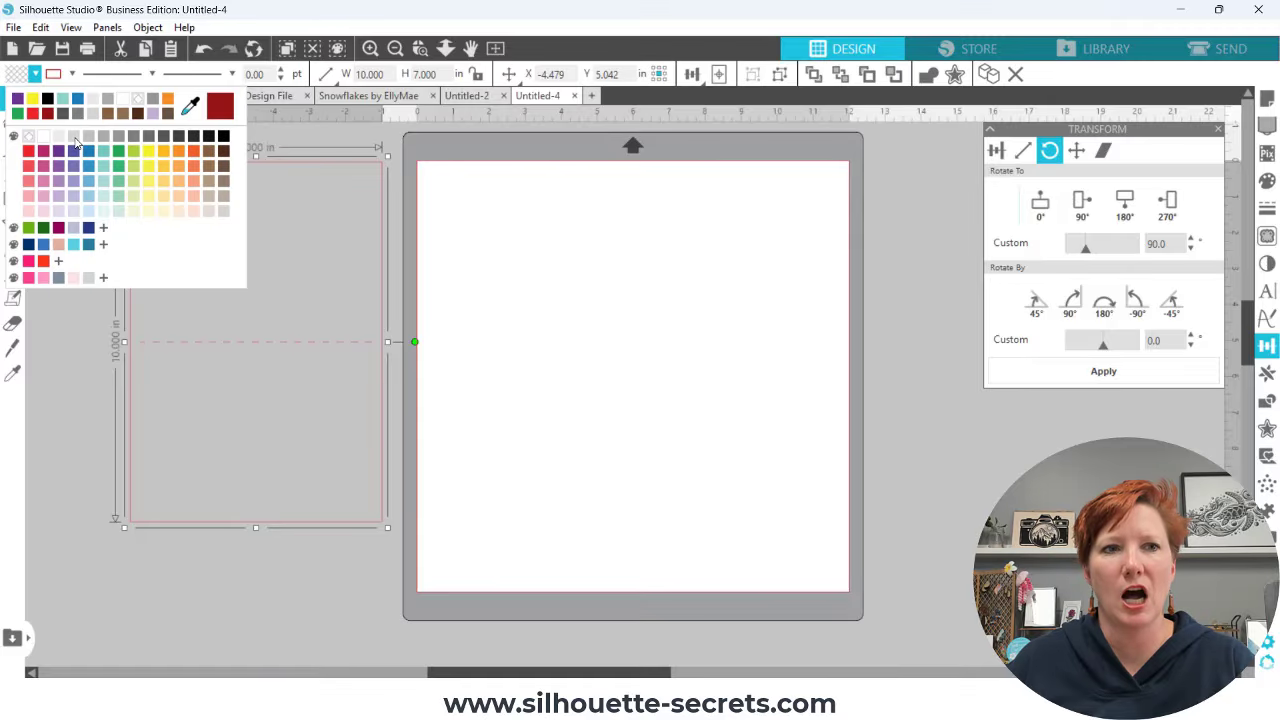
pyautogui.click(75, 143)
pyautogui.moveTo(215, 254); pyautogui.dragTo(511, 258)
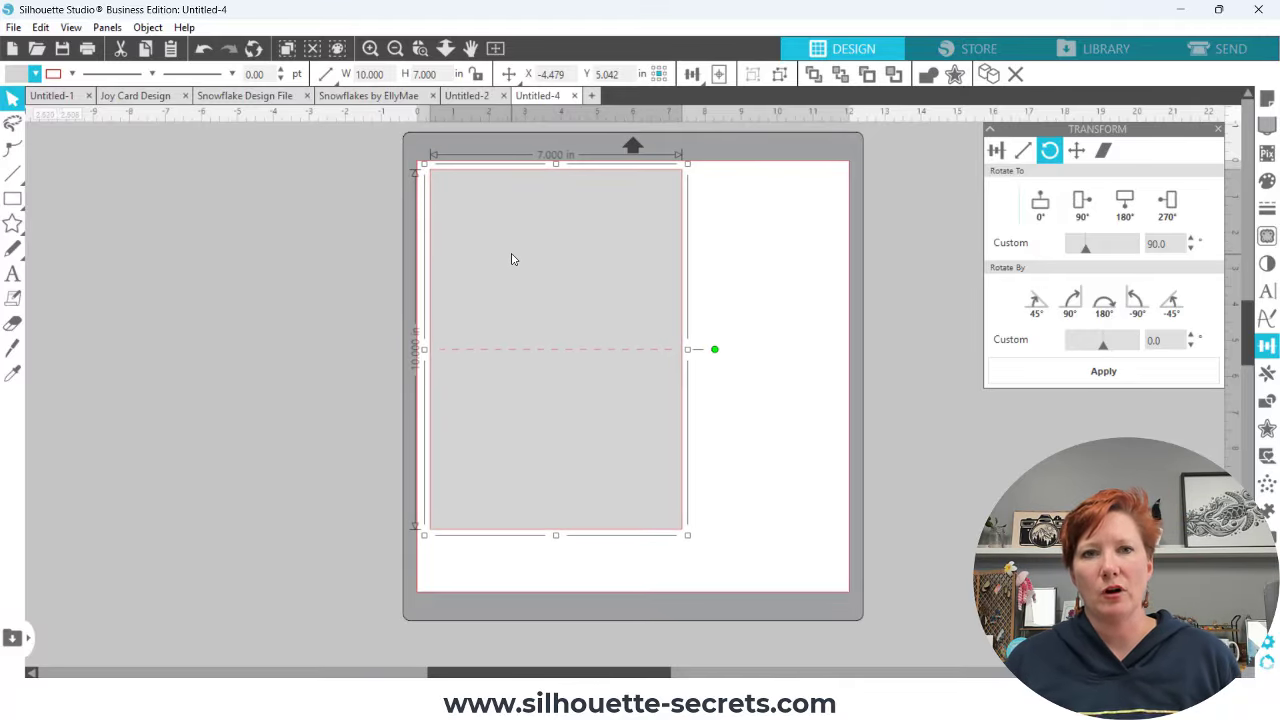
pyautogui.moveTo(511, 259); pyautogui.dragTo(210, 256)
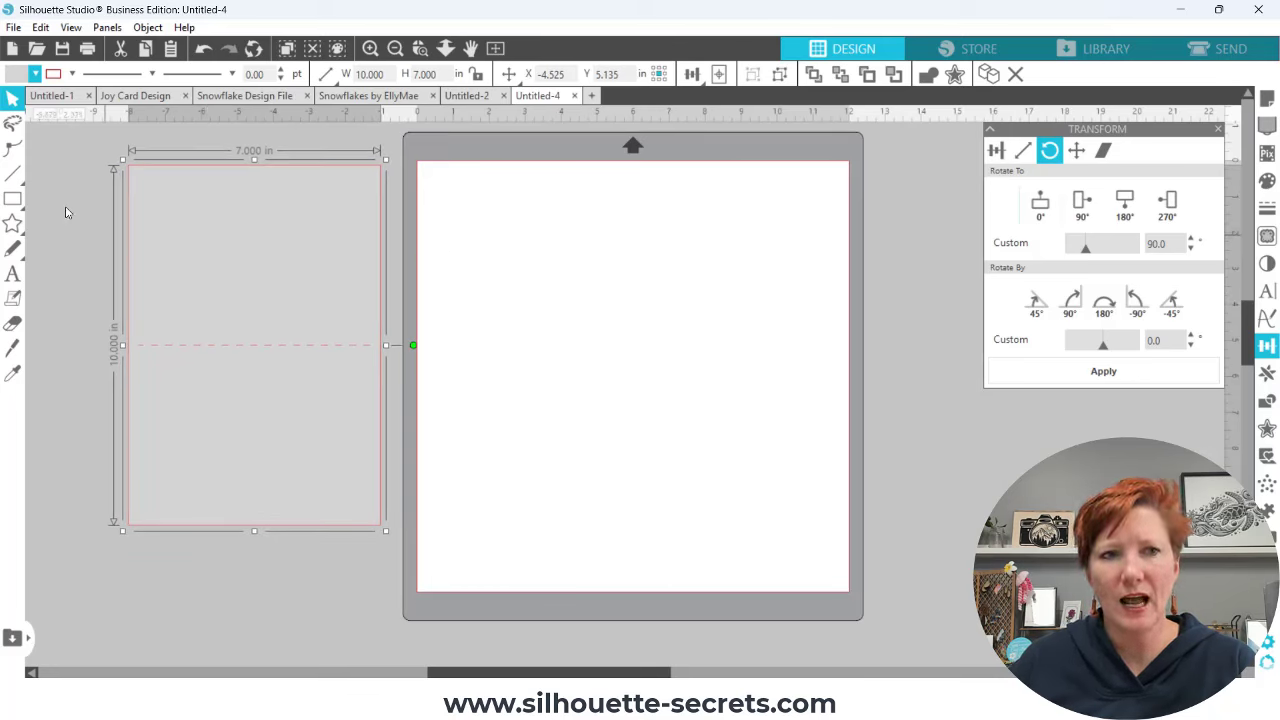
# Draw a rectangle about 6.85 in wide and 4.17 in high on the page
pyautogui.moveTo(15, 204)
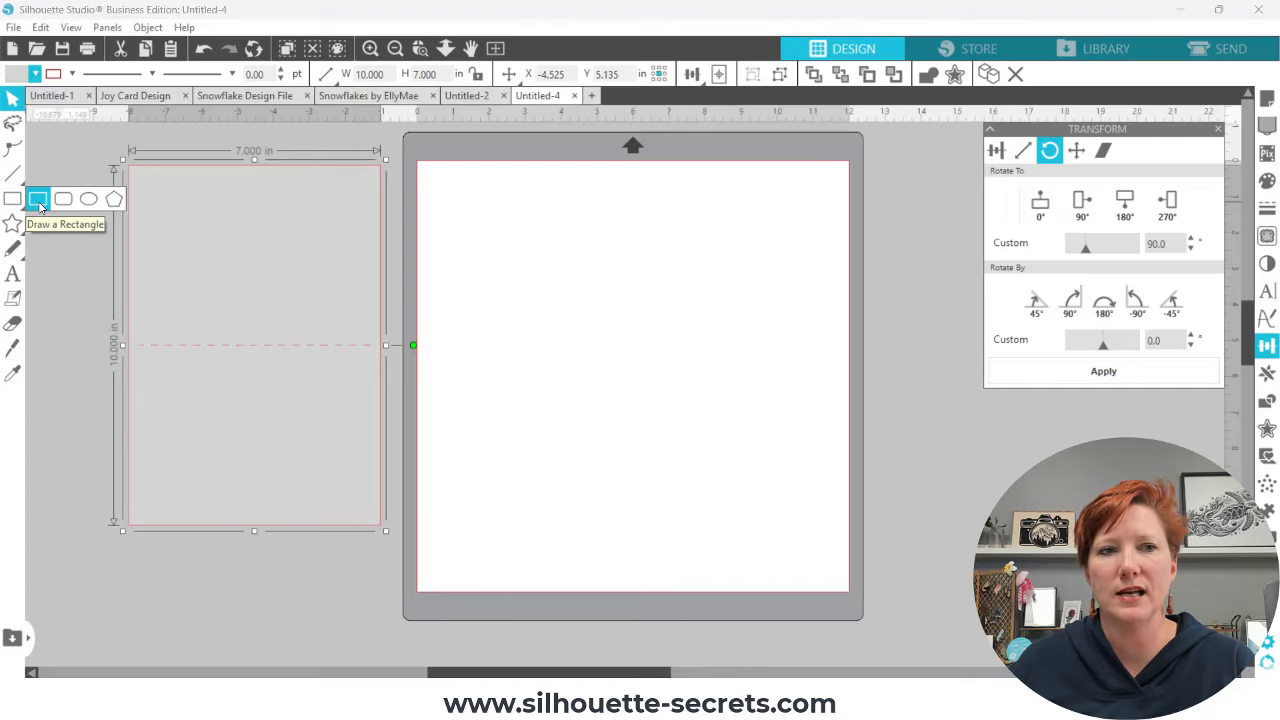
pyautogui.click(38, 200)
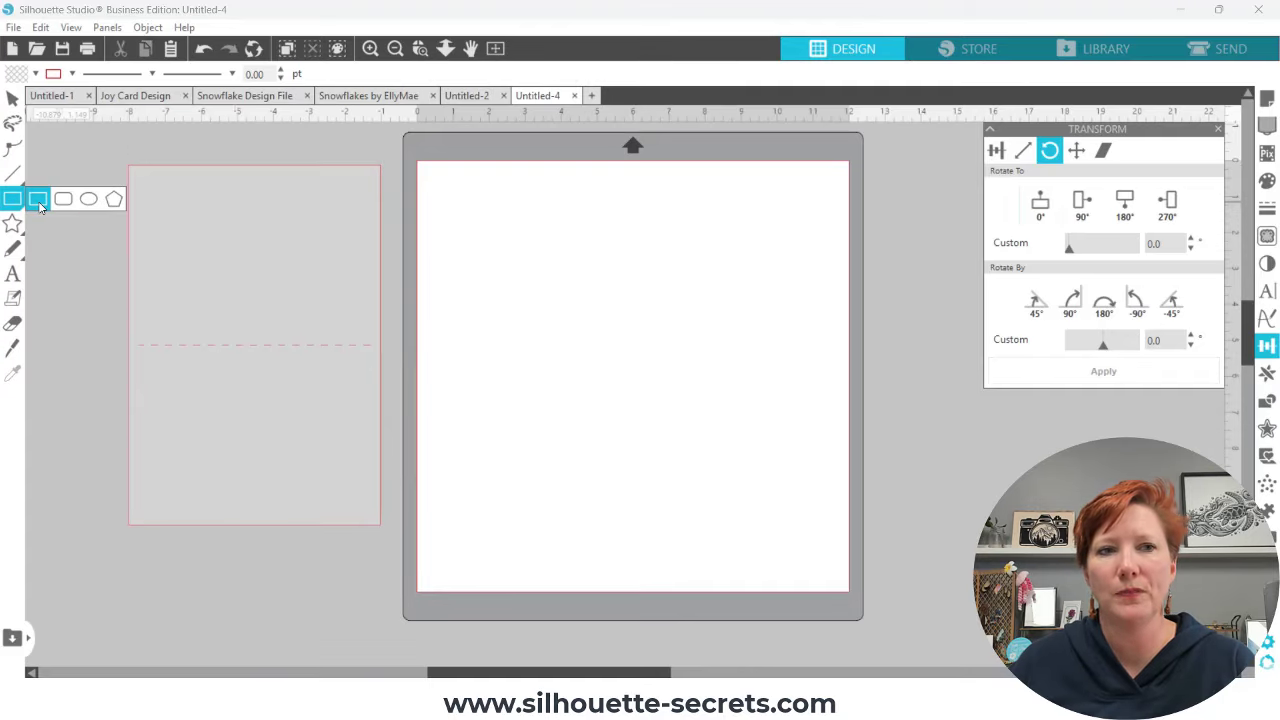
pyautogui.moveTo(465, 208); pyautogui.dragTo(713, 364)
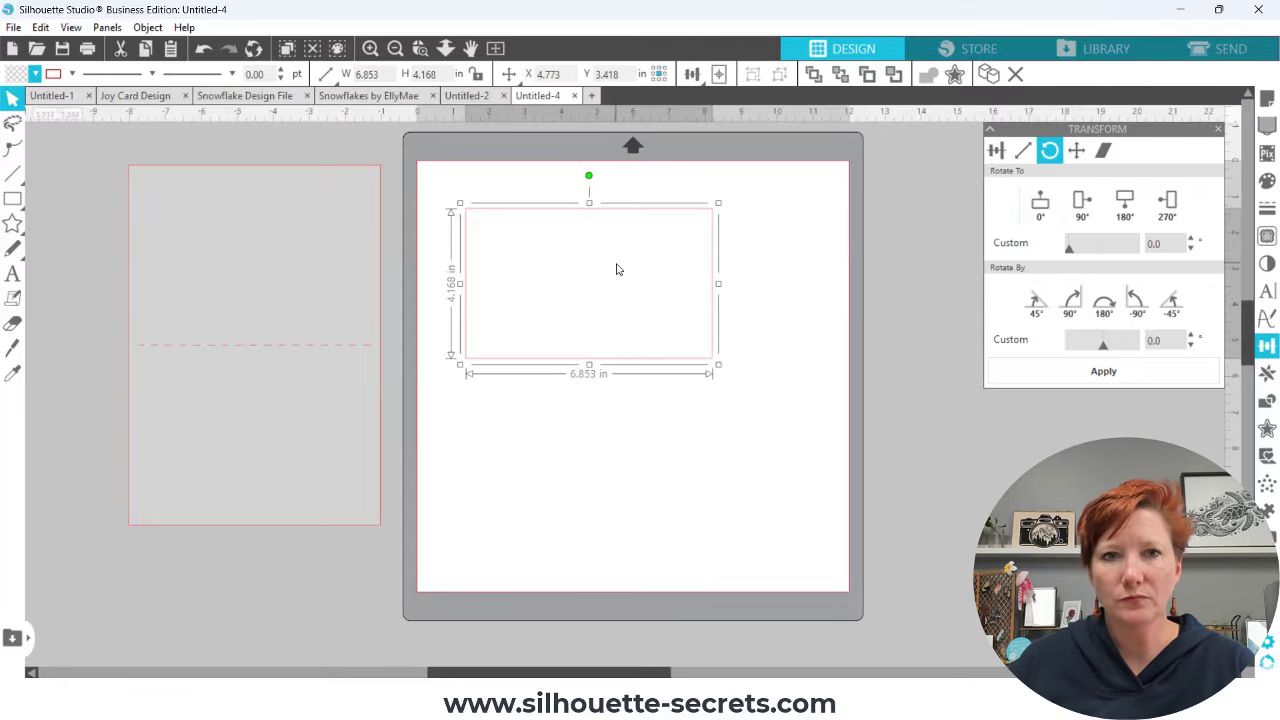
pyautogui.press('ctrl')
pyautogui.press('ctrl')
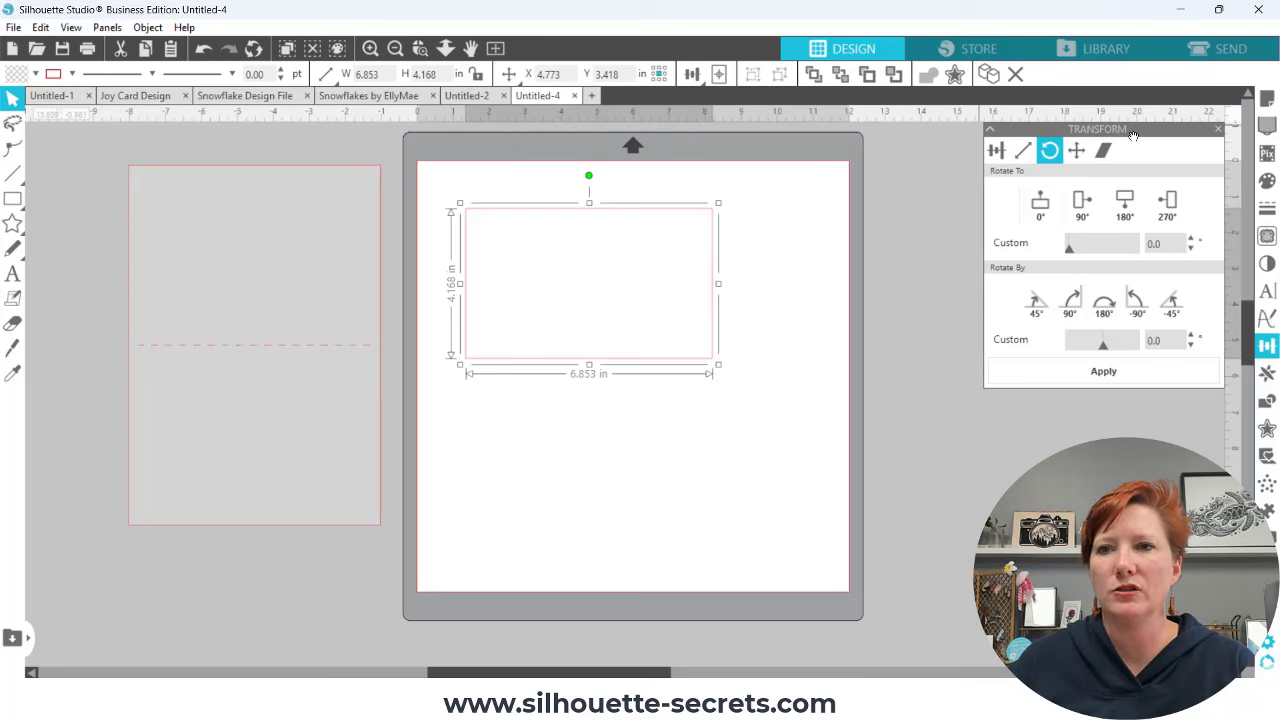
pyautogui.press('ctrl')
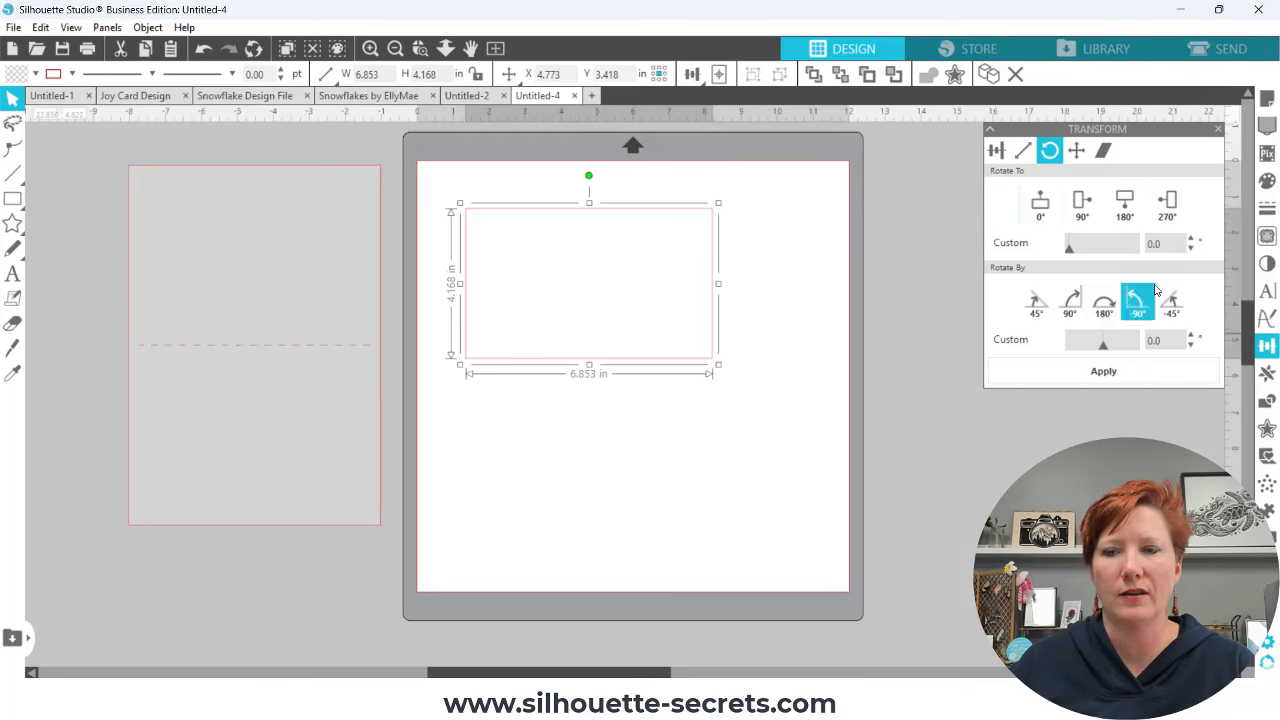
# Set the rectangle on the page to 6.75 in wide and 4.75 in high
pyautogui.click(1023, 151)
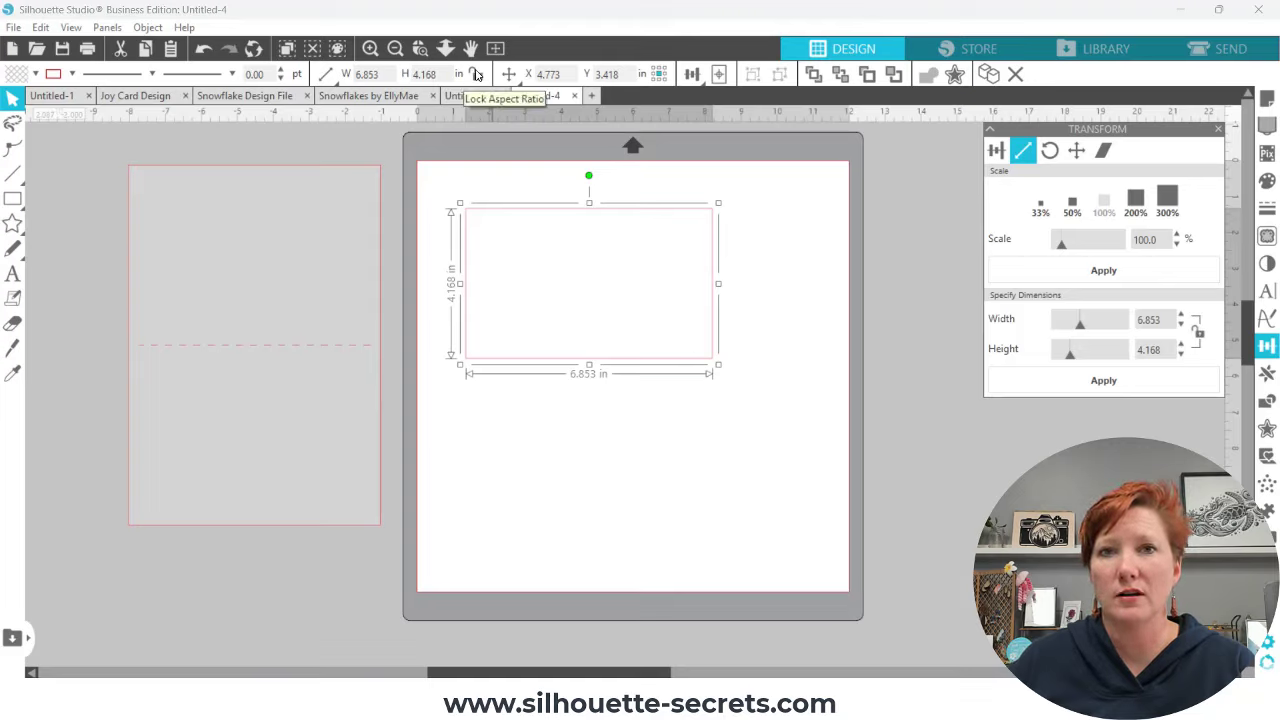
pyautogui.click(390, 74)
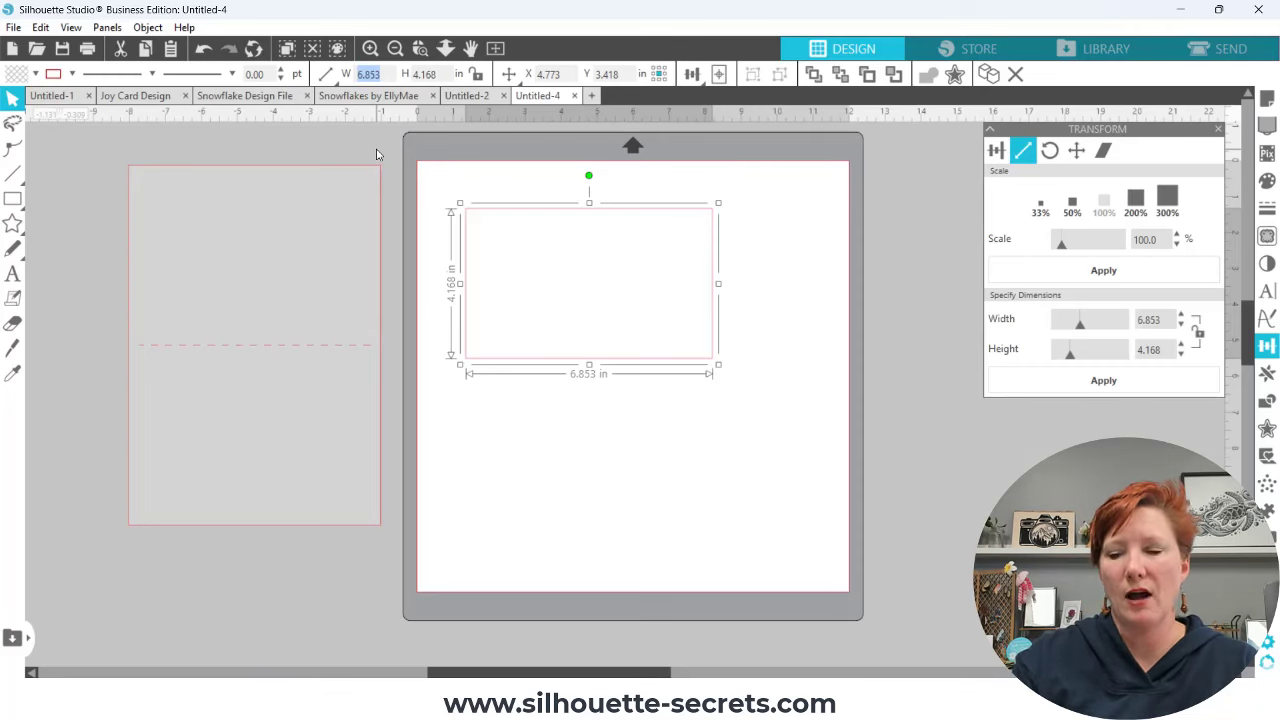
pyautogui.write('6')
pyautogui.press('Return')
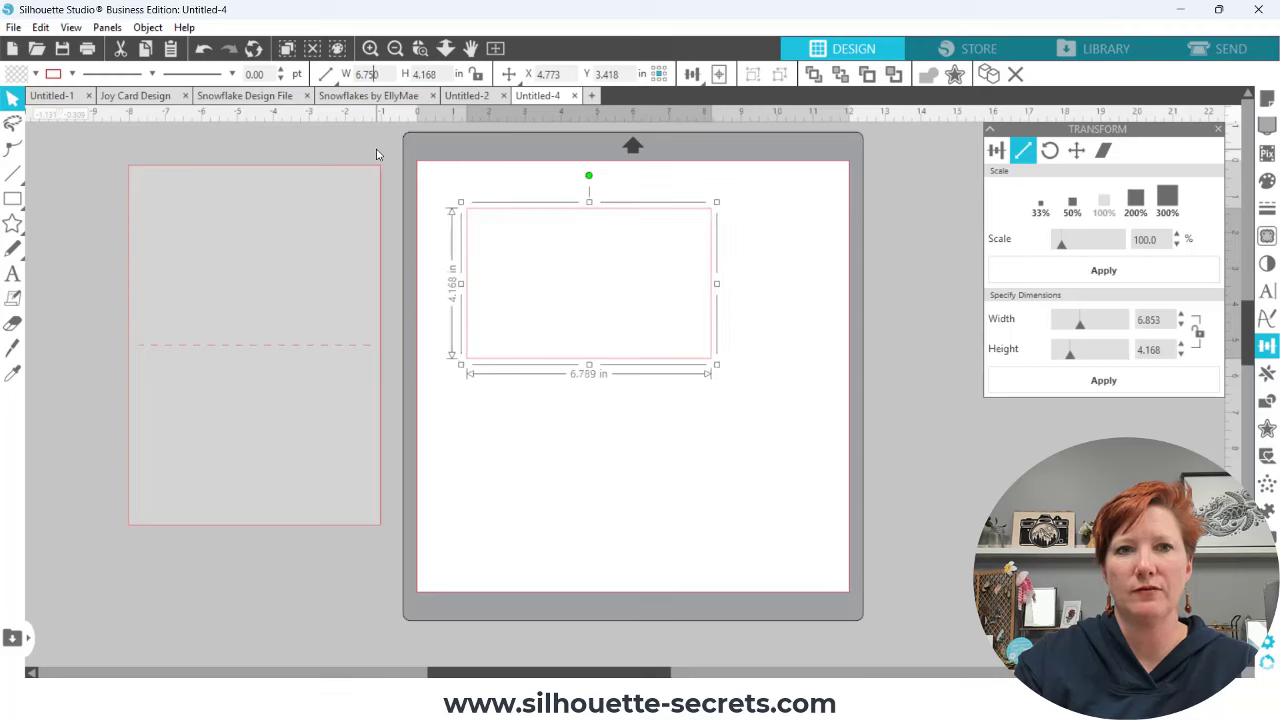
pyautogui.moveTo(453, 74); pyautogui.dragTo(400, 77)
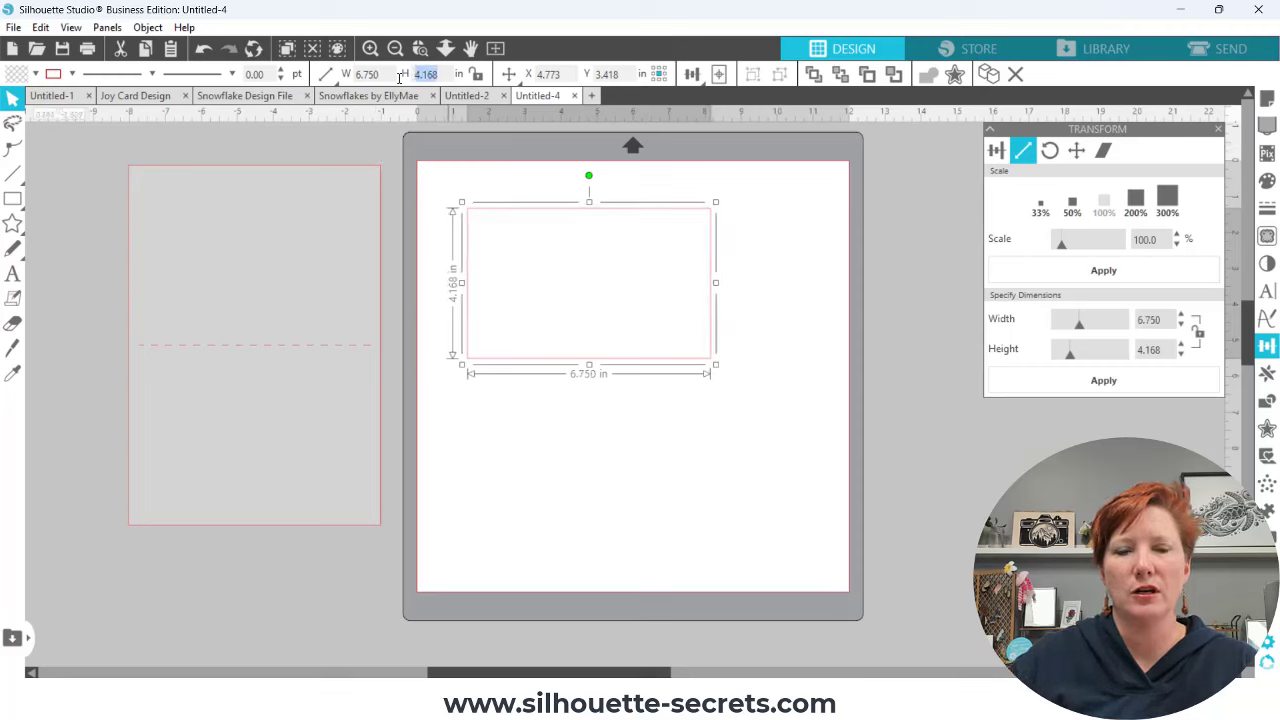
pyautogui.write('4.750')
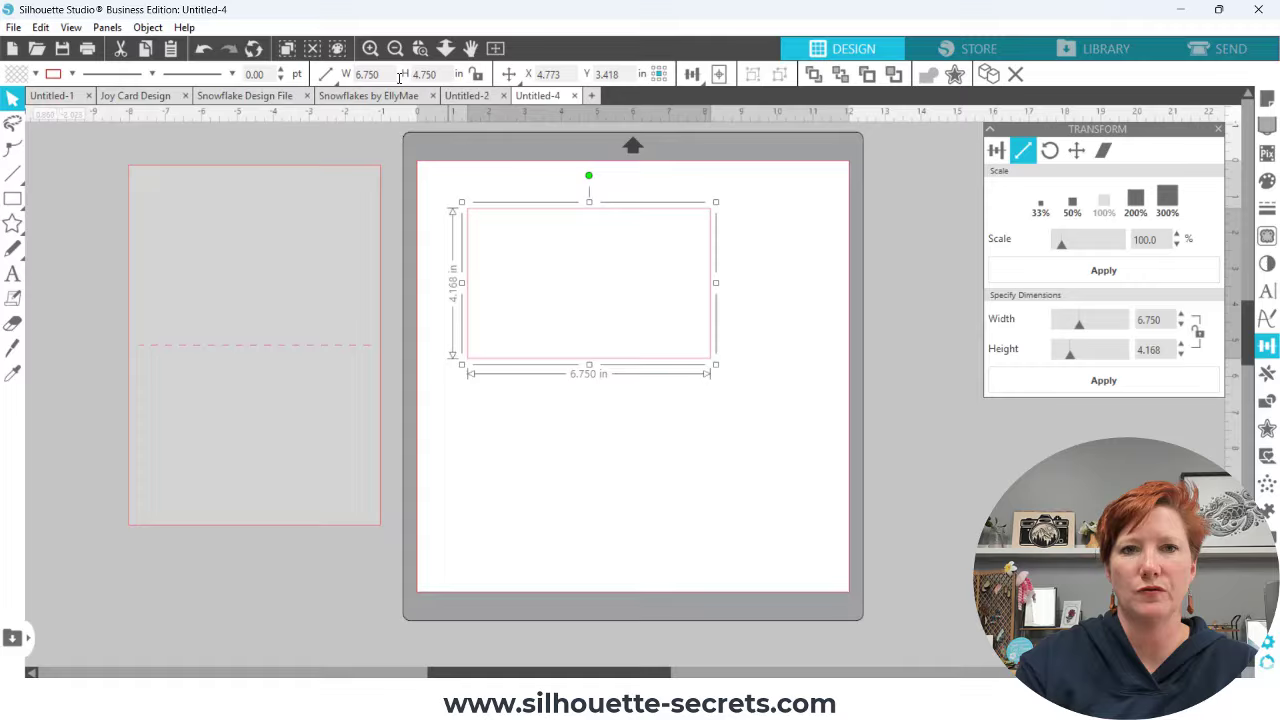
pyautogui.press('Return')
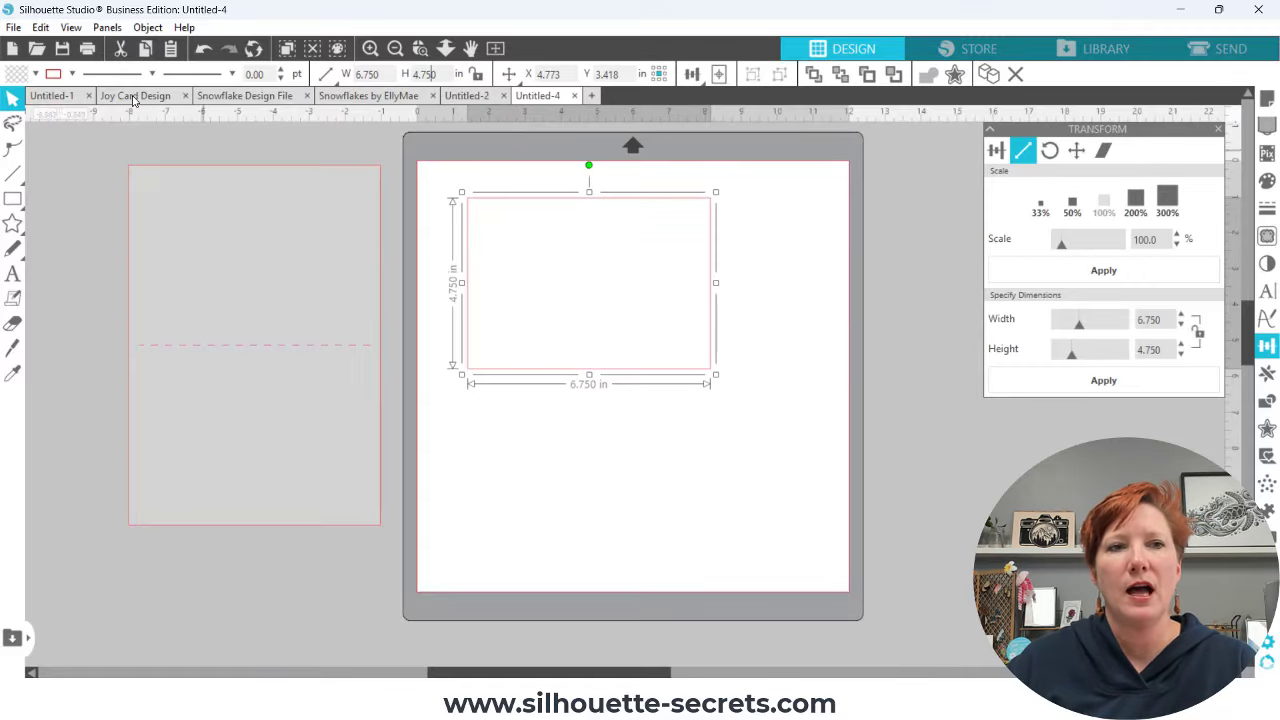
# Fill the rectangle with blue and place it on the lower half of the gray card base
pyautogui.click(35, 75)
pyautogui.click(76, 156)
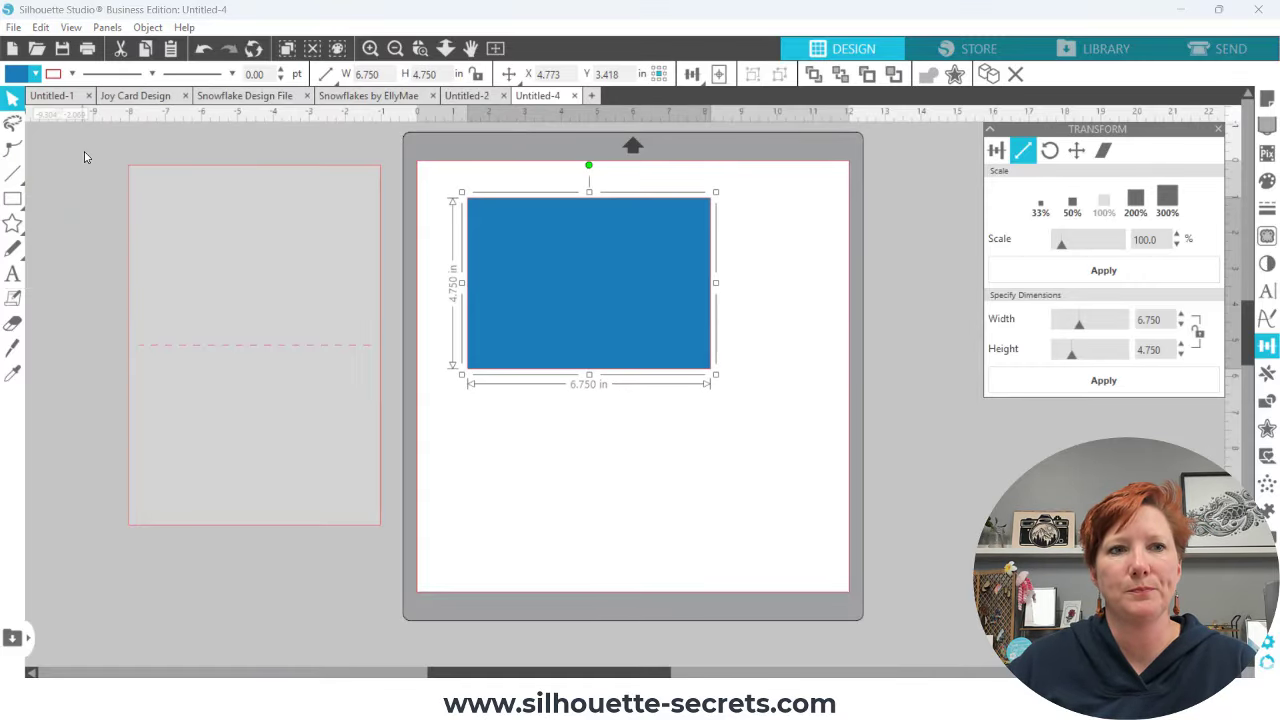
pyautogui.moveTo(586, 249); pyautogui.dragTo(255, 390)
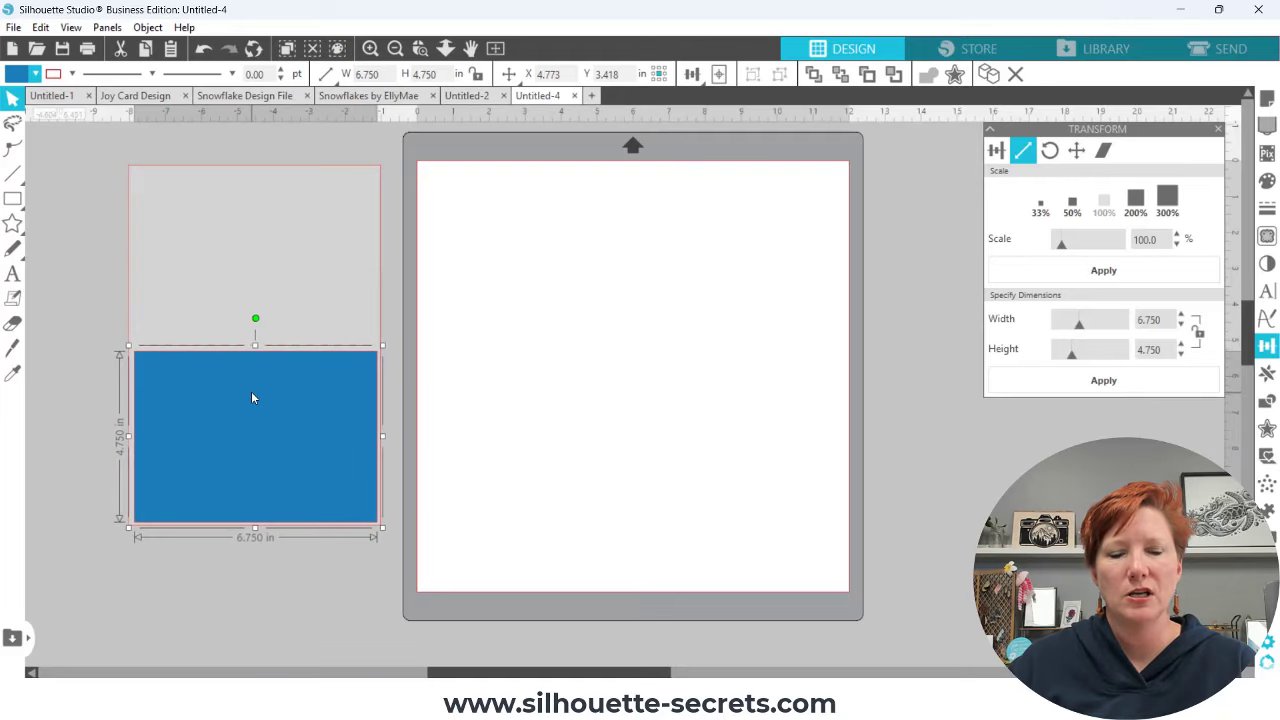
# Center the blue rectangle and the card base horizontally on each other, then deselect them
pyautogui.hotkey('ctrl', 'a')
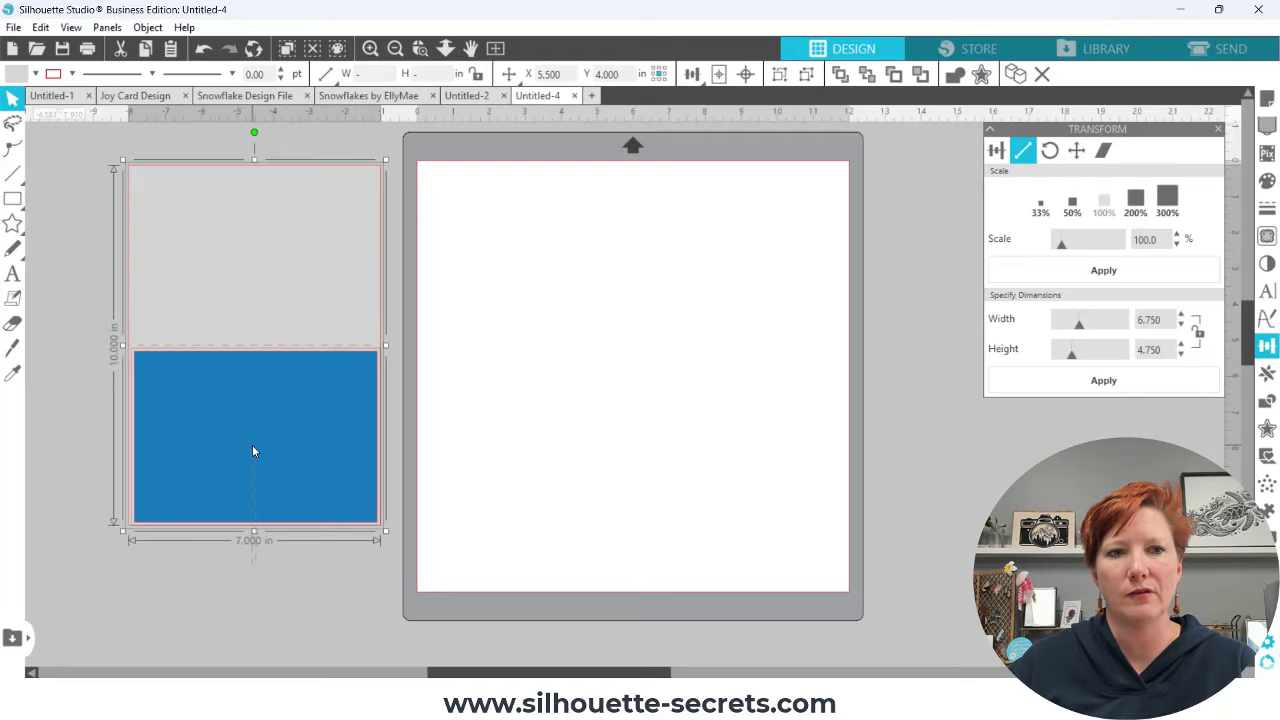
pyautogui.click(692, 74)
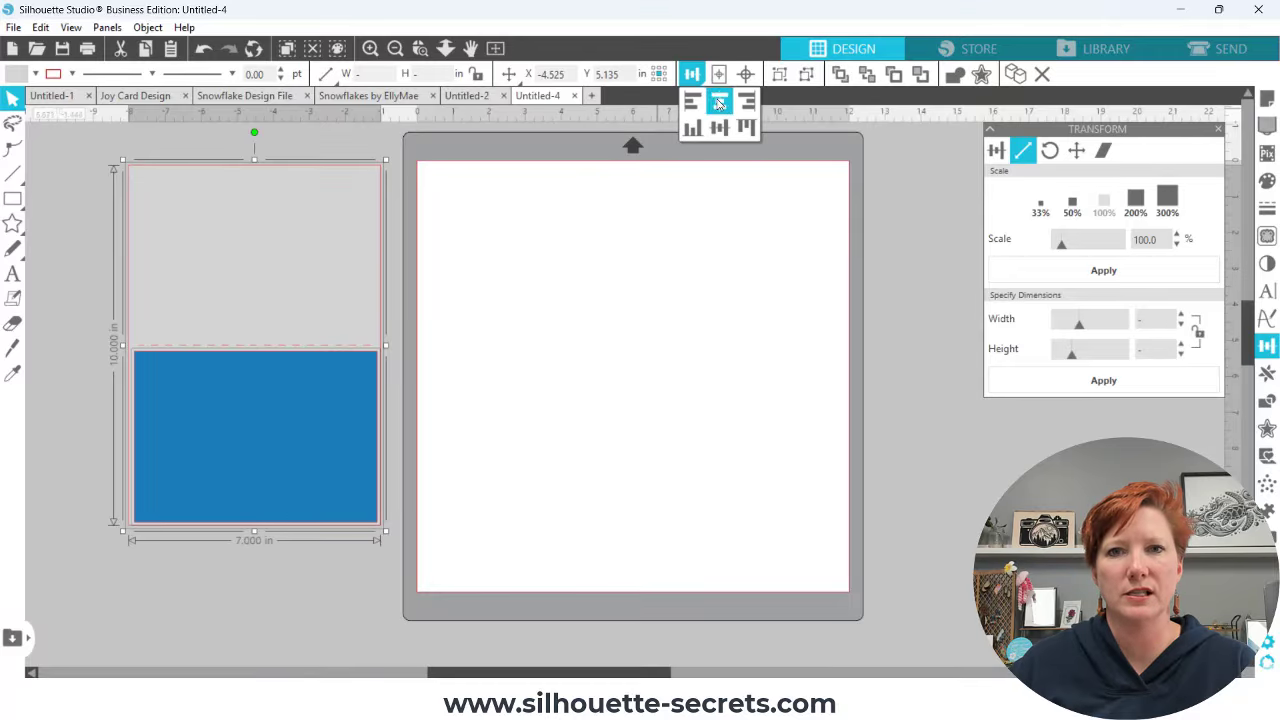
pyautogui.click(719, 103)
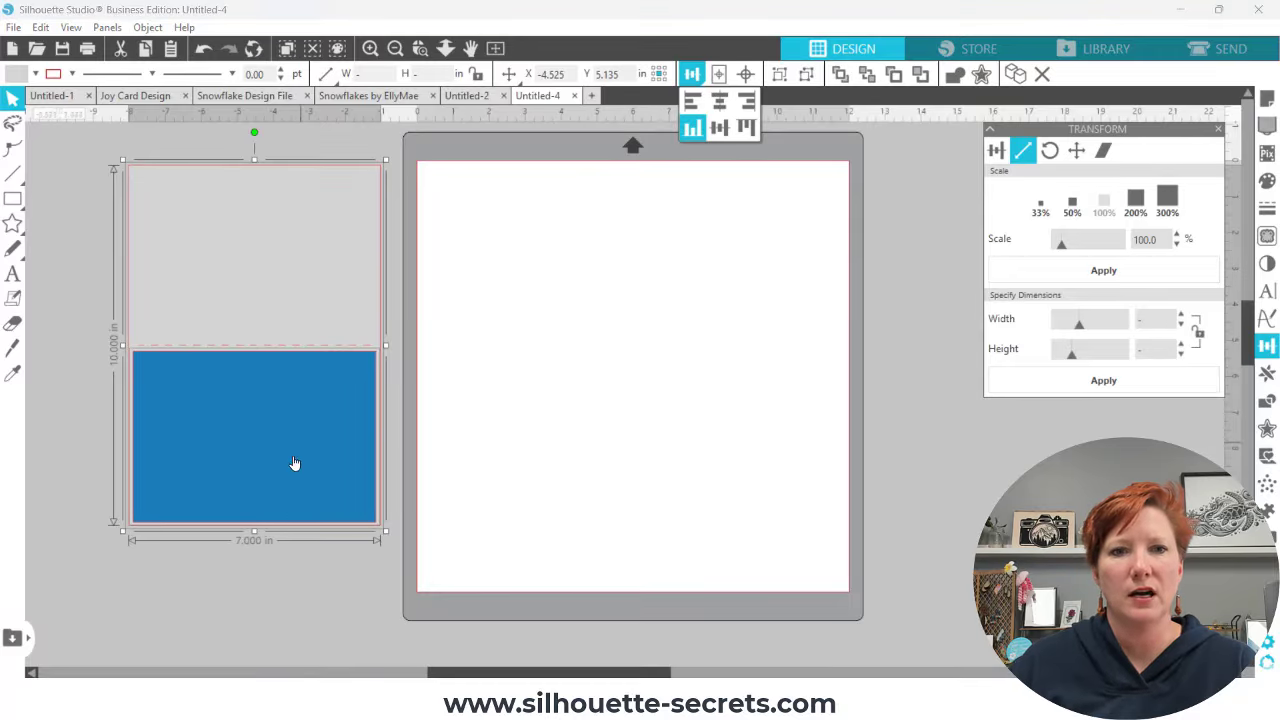
pyautogui.click(398, 414)
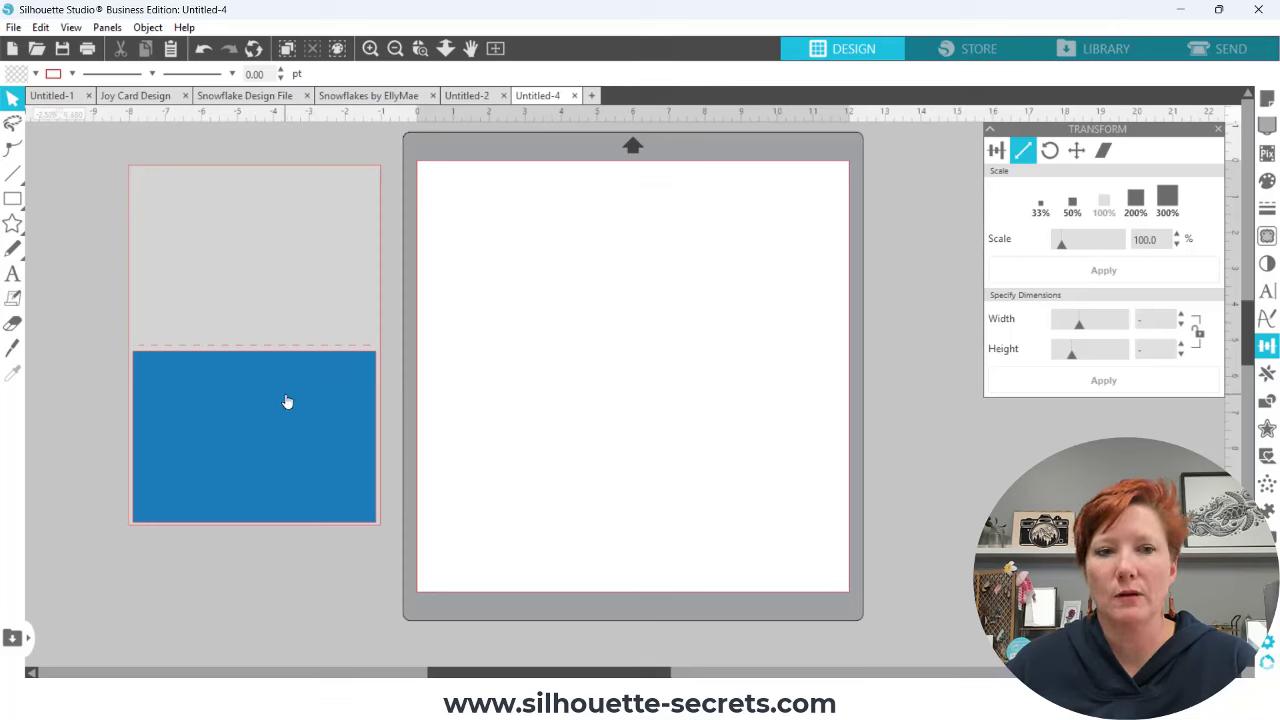
# Place a copy of the blue rectangle in the upper part of the page and fill it with teal
pyautogui.moveTo(268, 395); pyautogui.dragTo(566, 213)
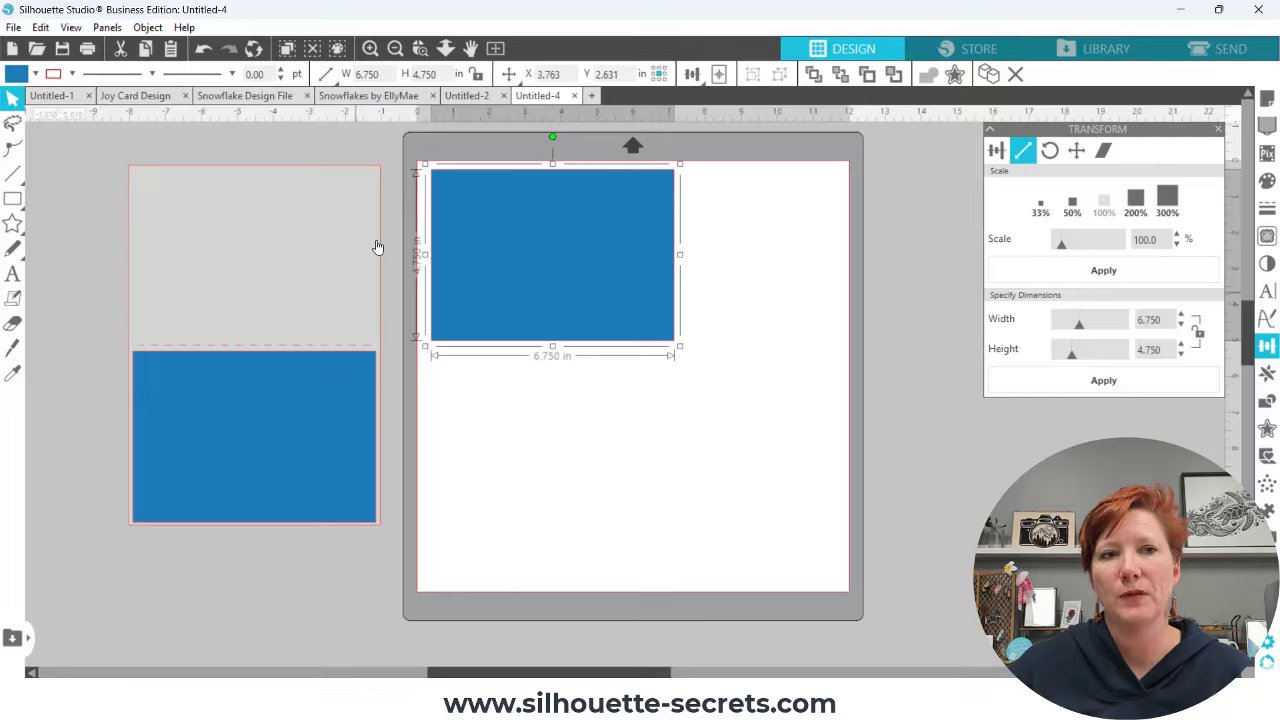
pyautogui.click(35, 74)
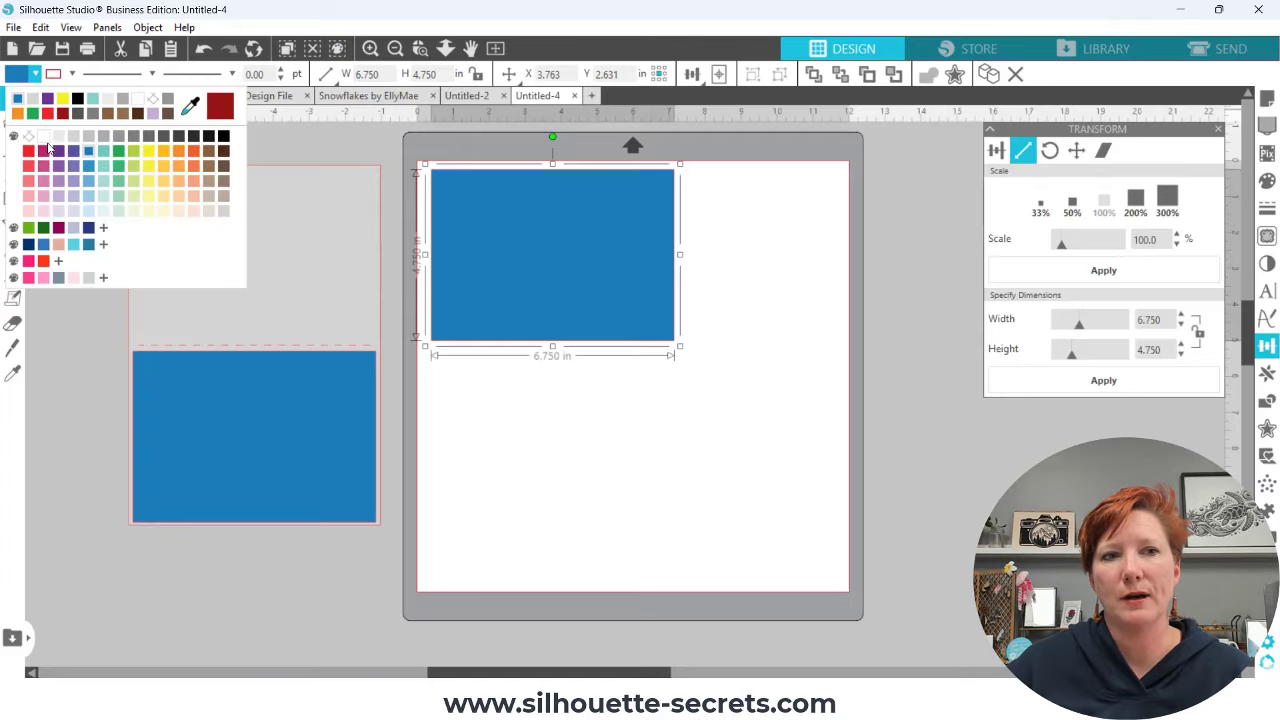
pyautogui.click(104, 151)
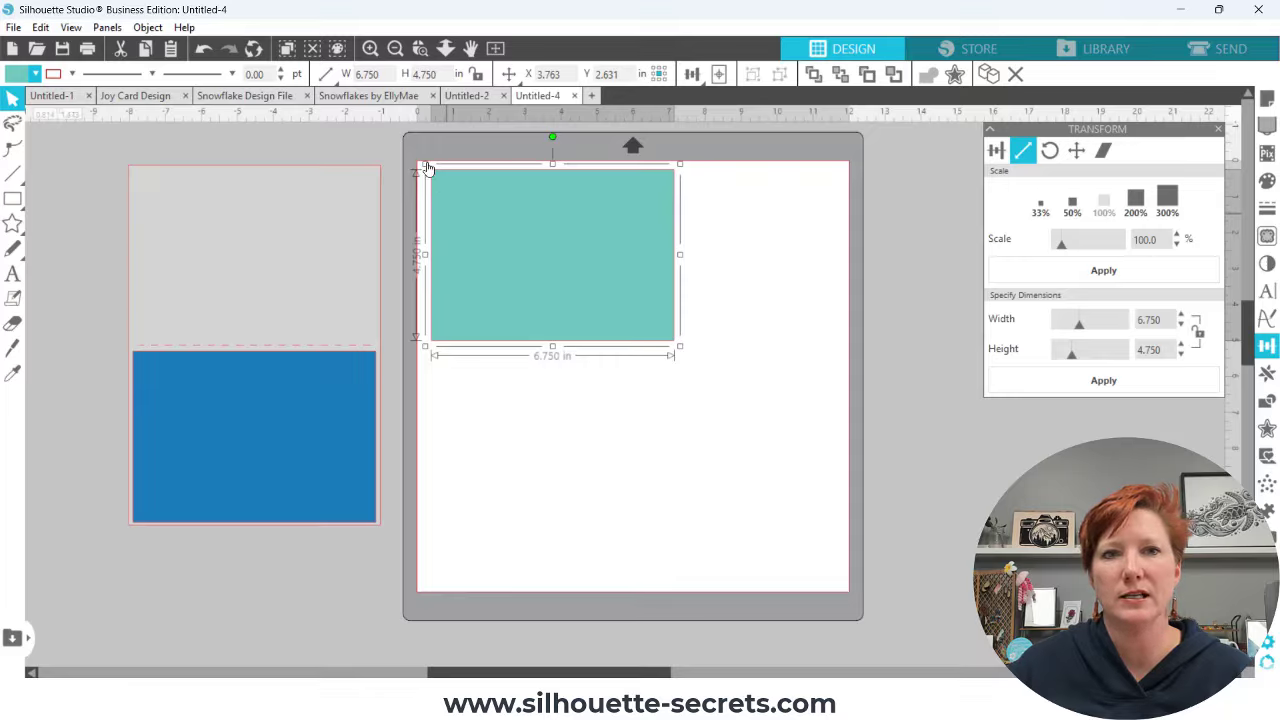
# Resize the teal rectangle to 6.25 in wide and 4.25 in high
pyautogui.moveTo(330, 76)
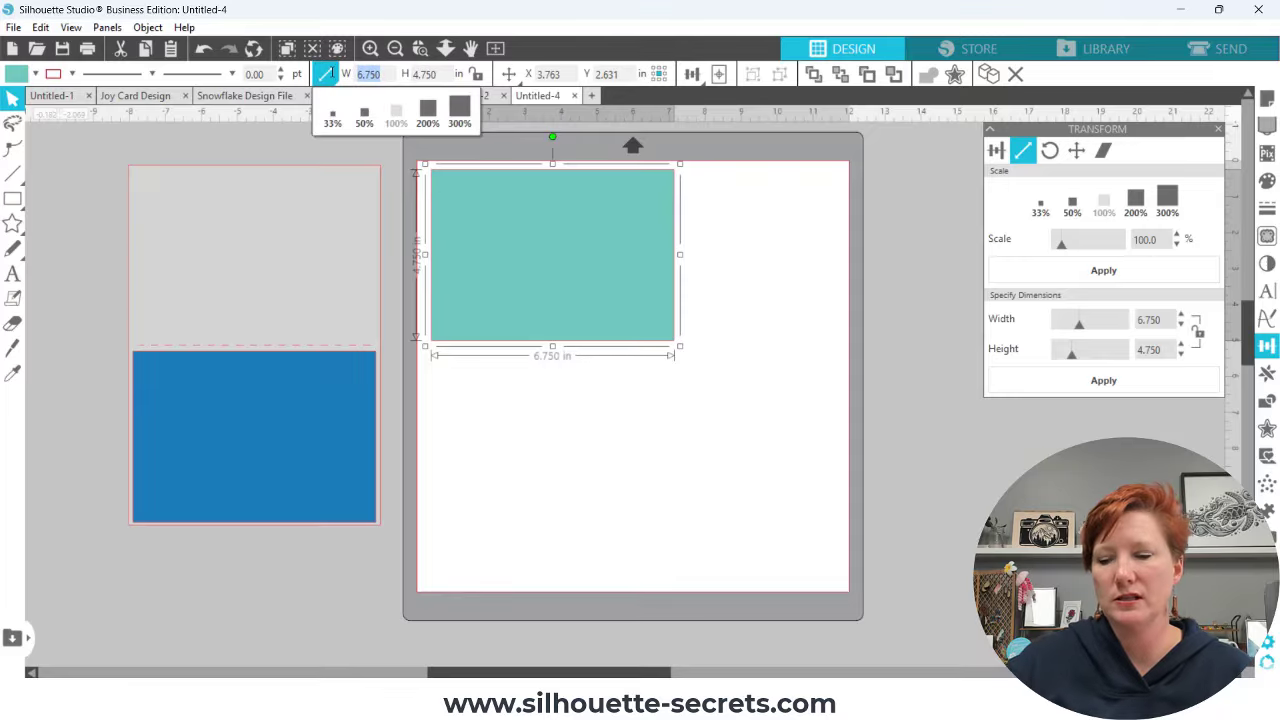
pyautogui.write('6.250')
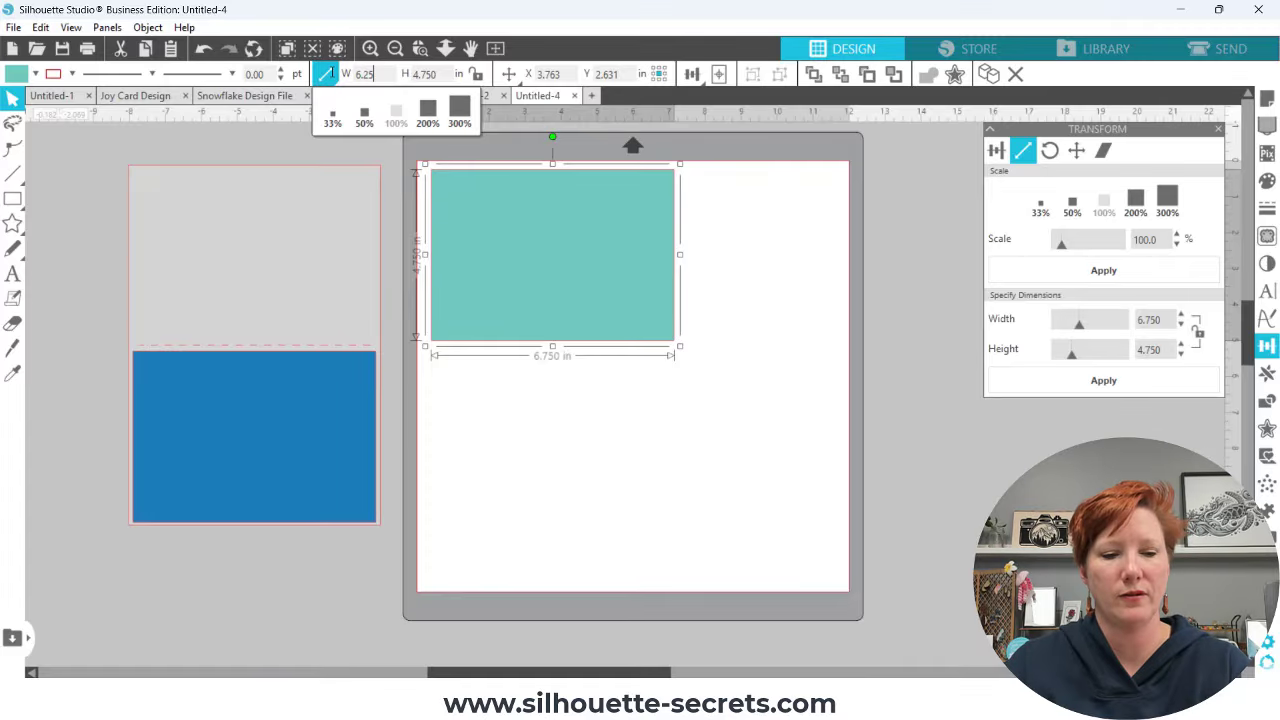
pyautogui.press('Tab')
pyautogui.write('4.250')
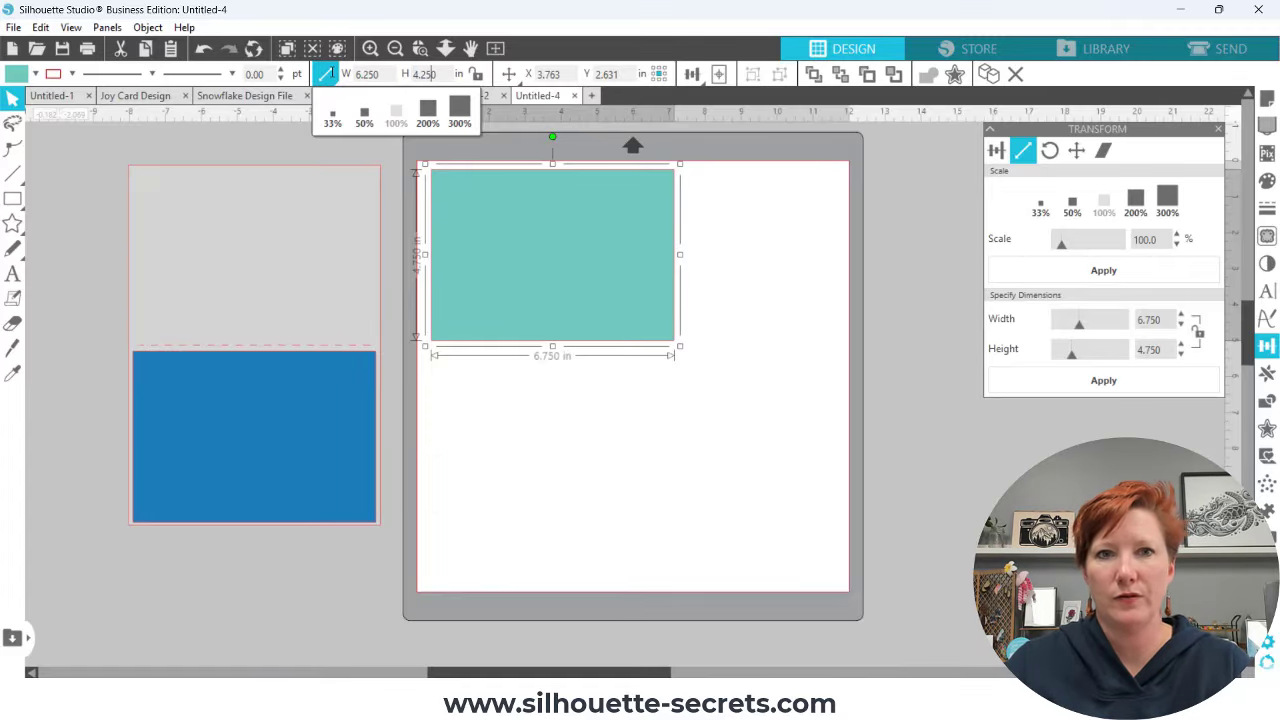
pyautogui.press('Return')
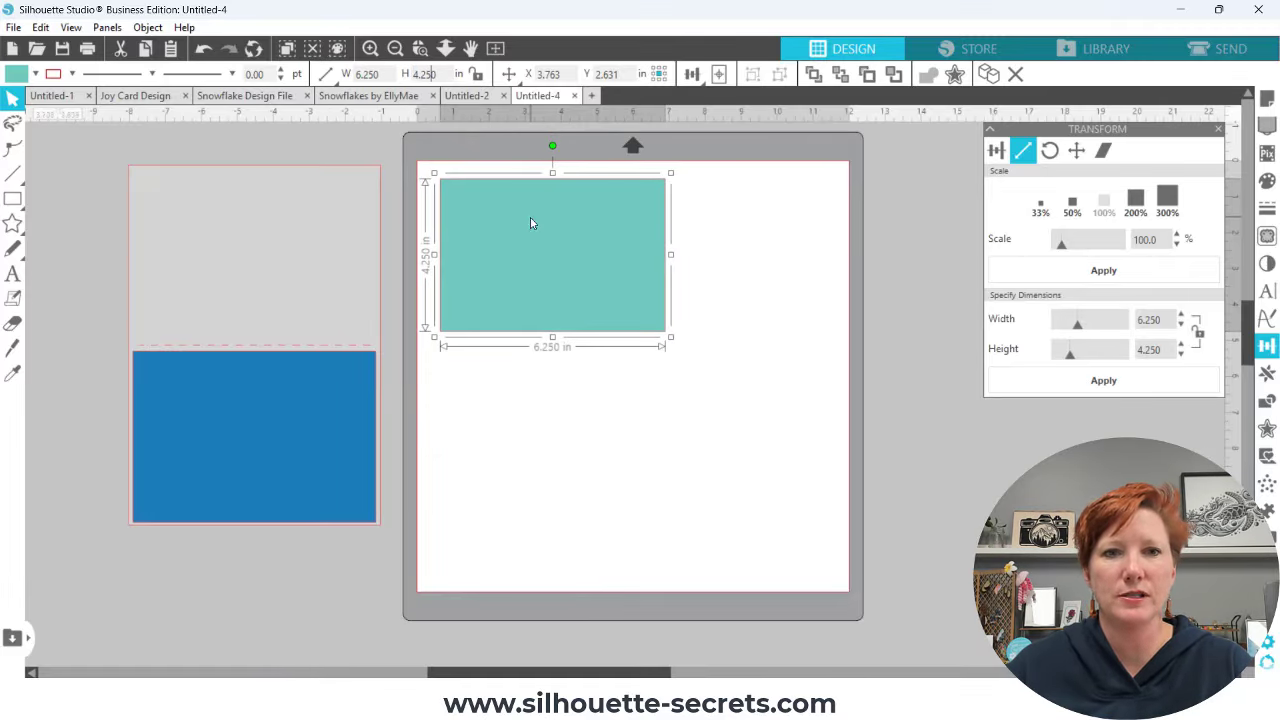
# Try the teal rectangle on top of the blue layer and move it back to the upper part of the page
pyautogui.moveTo(531, 220); pyautogui.dragTo(233, 404)
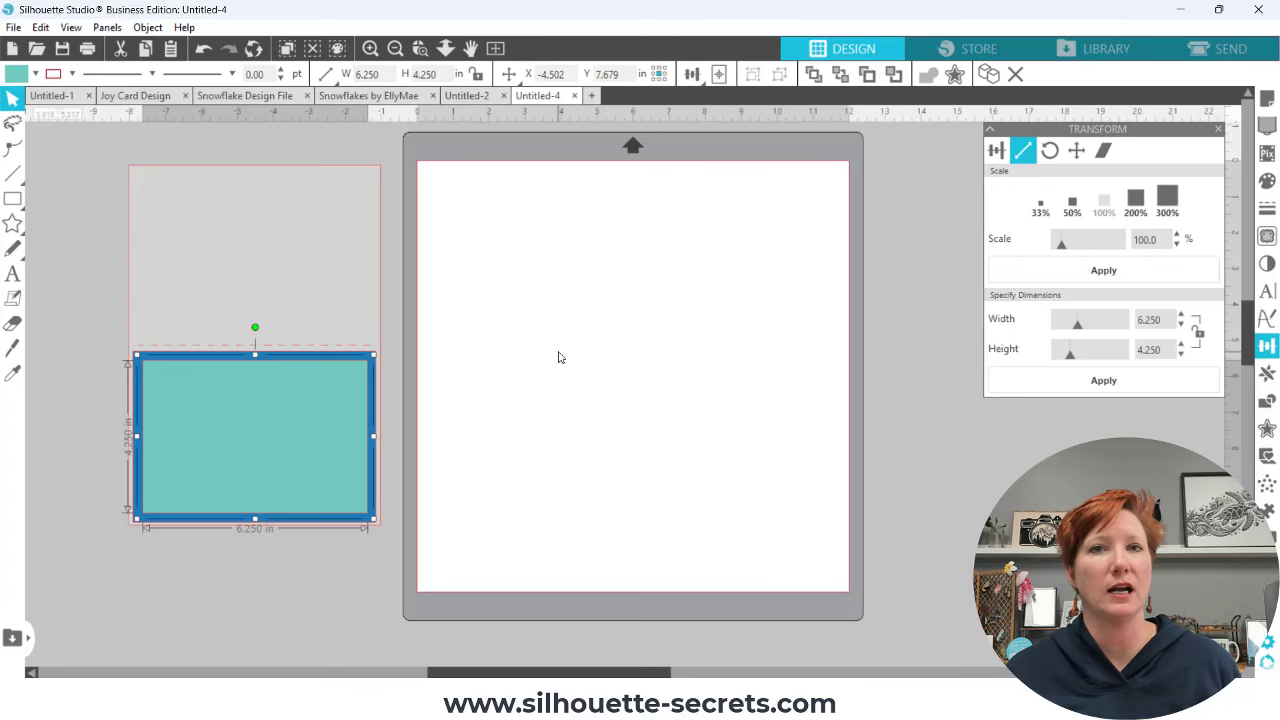
pyautogui.click(503, 380)
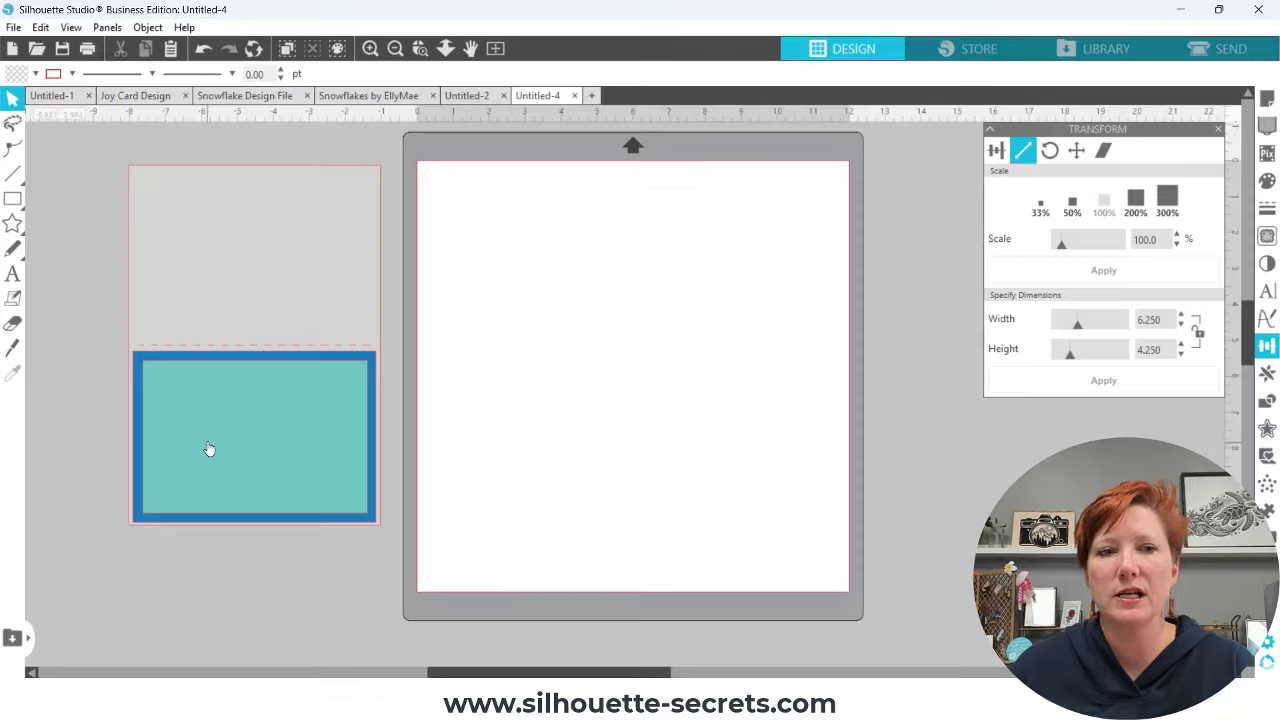
pyautogui.moveTo(197, 421); pyautogui.dragTo(486, 220)
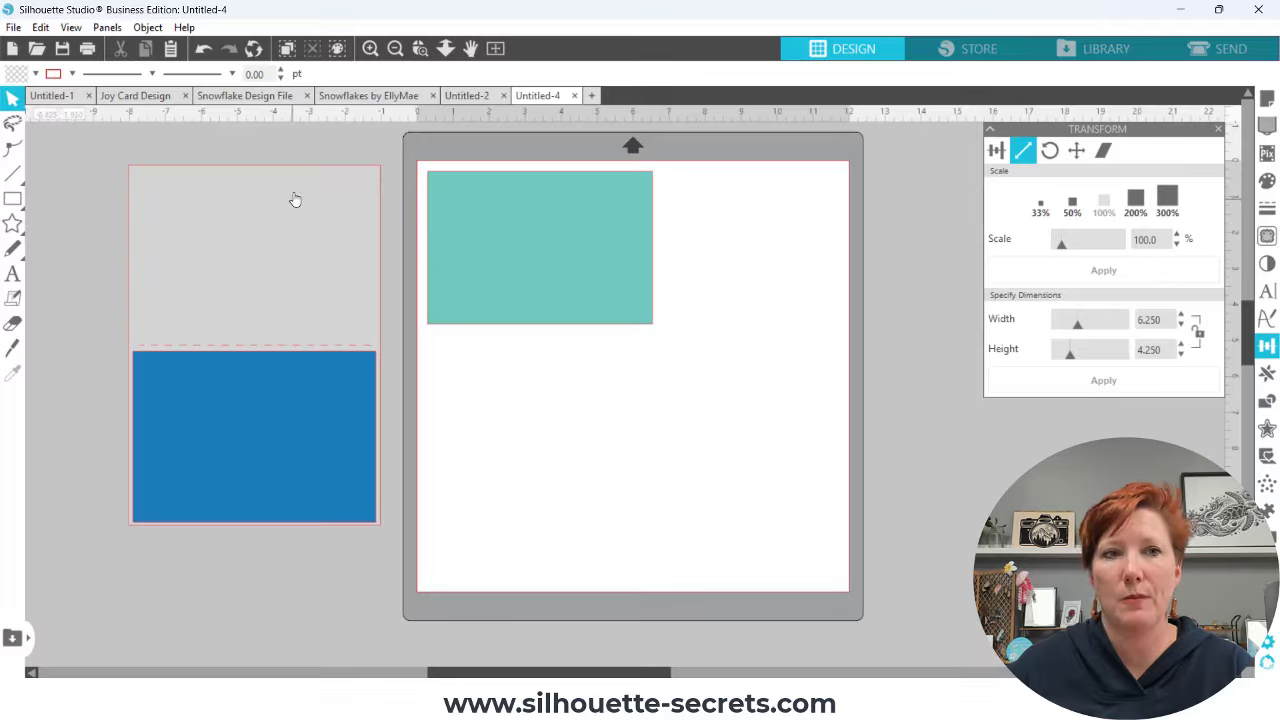
# Save the design as "Snowflake Card Demo" in the Joy Card folder
pyautogui.click(13, 28)
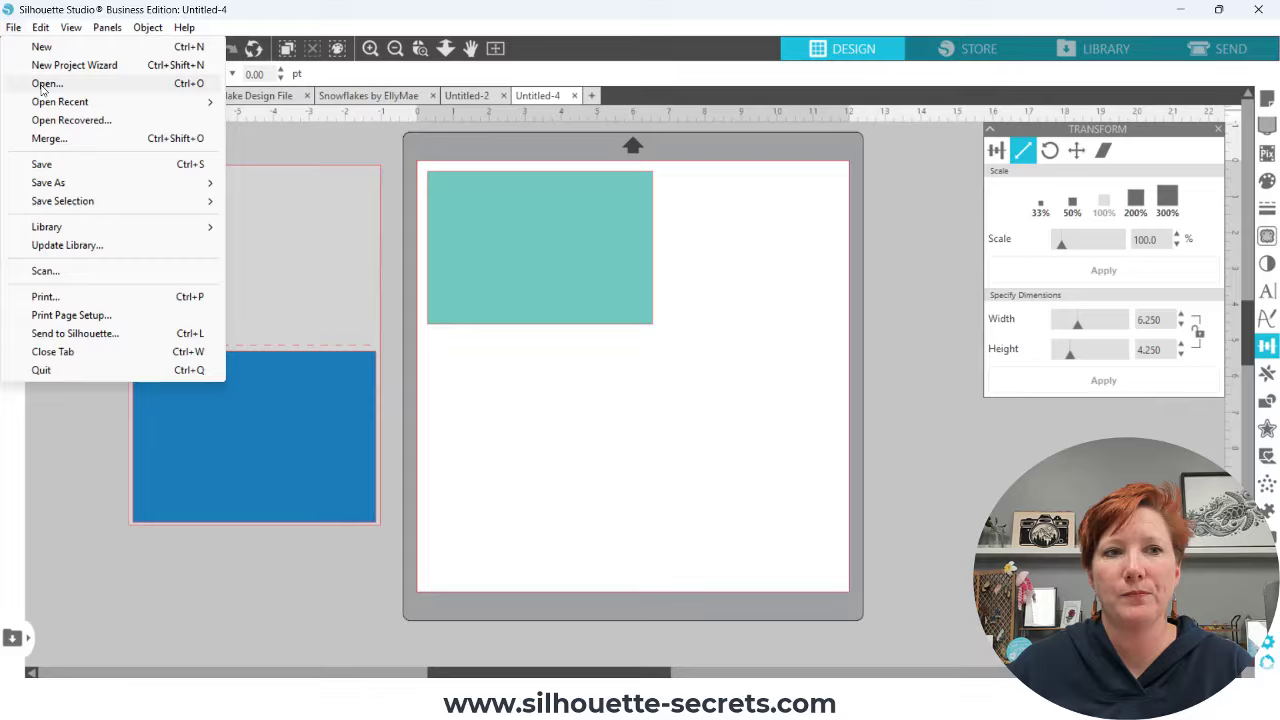
pyautogui.click(42, 165)
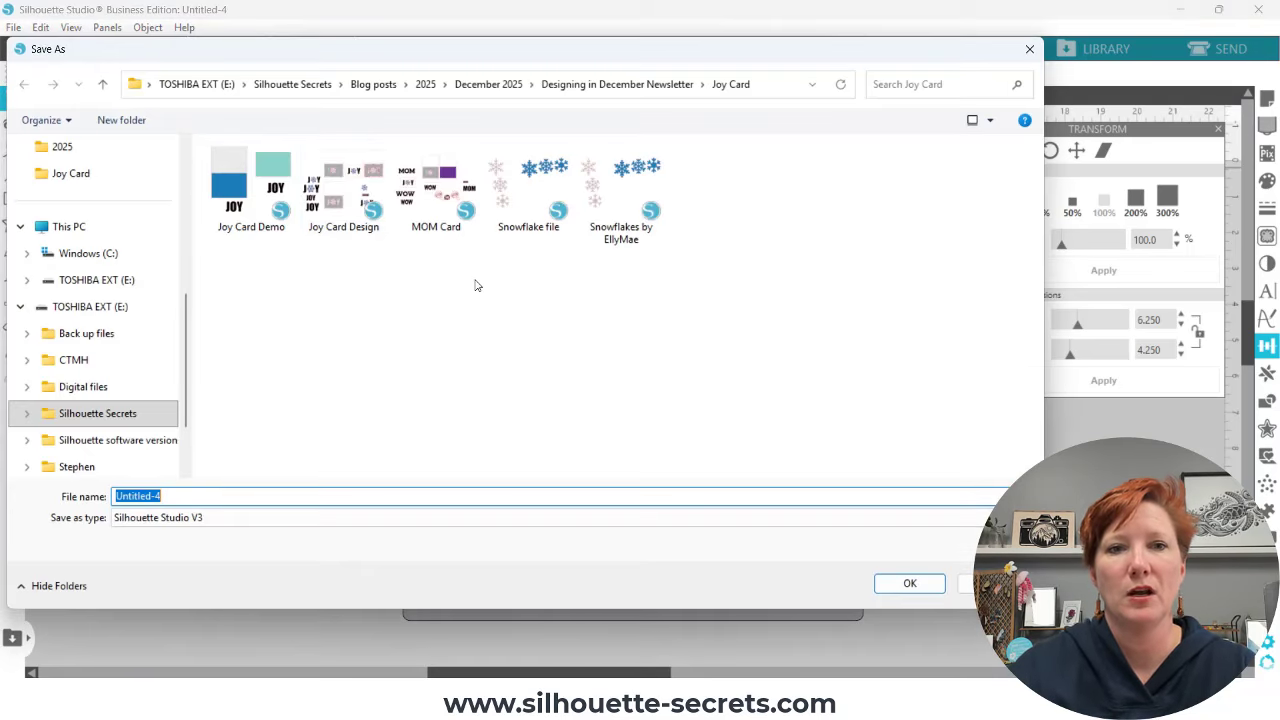
pyautogui.write('Snof')
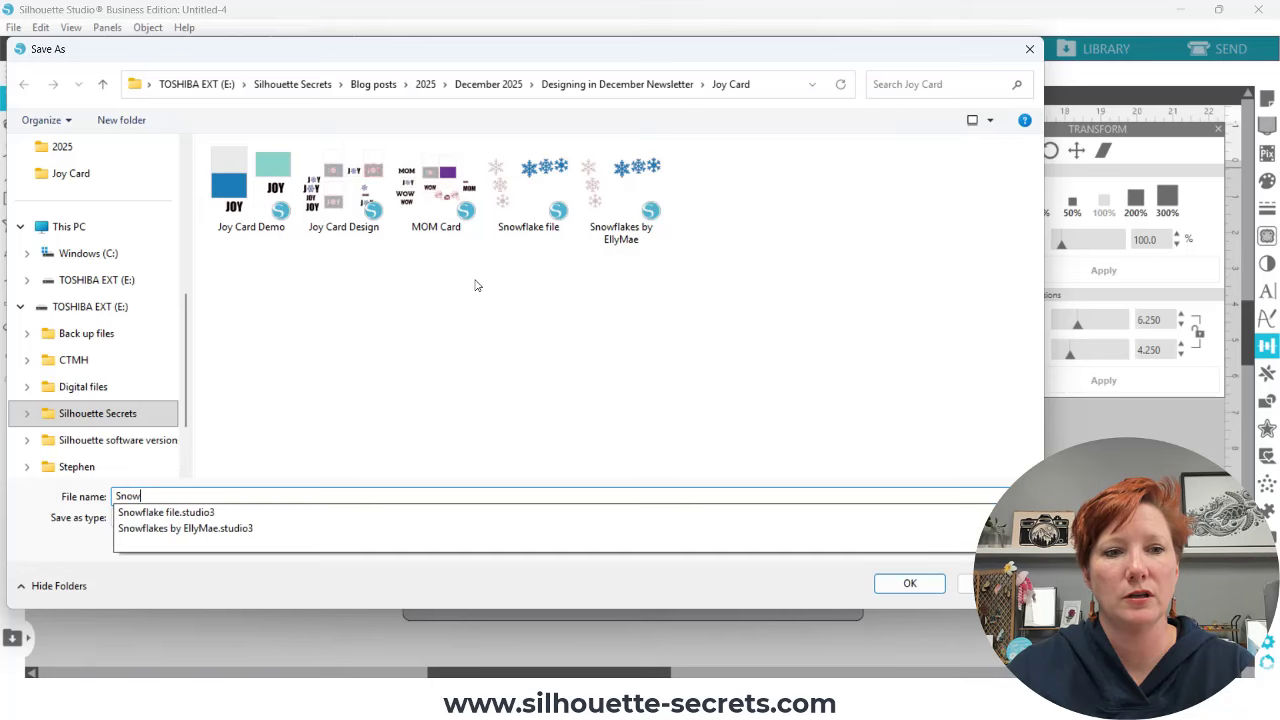
pyautogui.write('flake Demo')
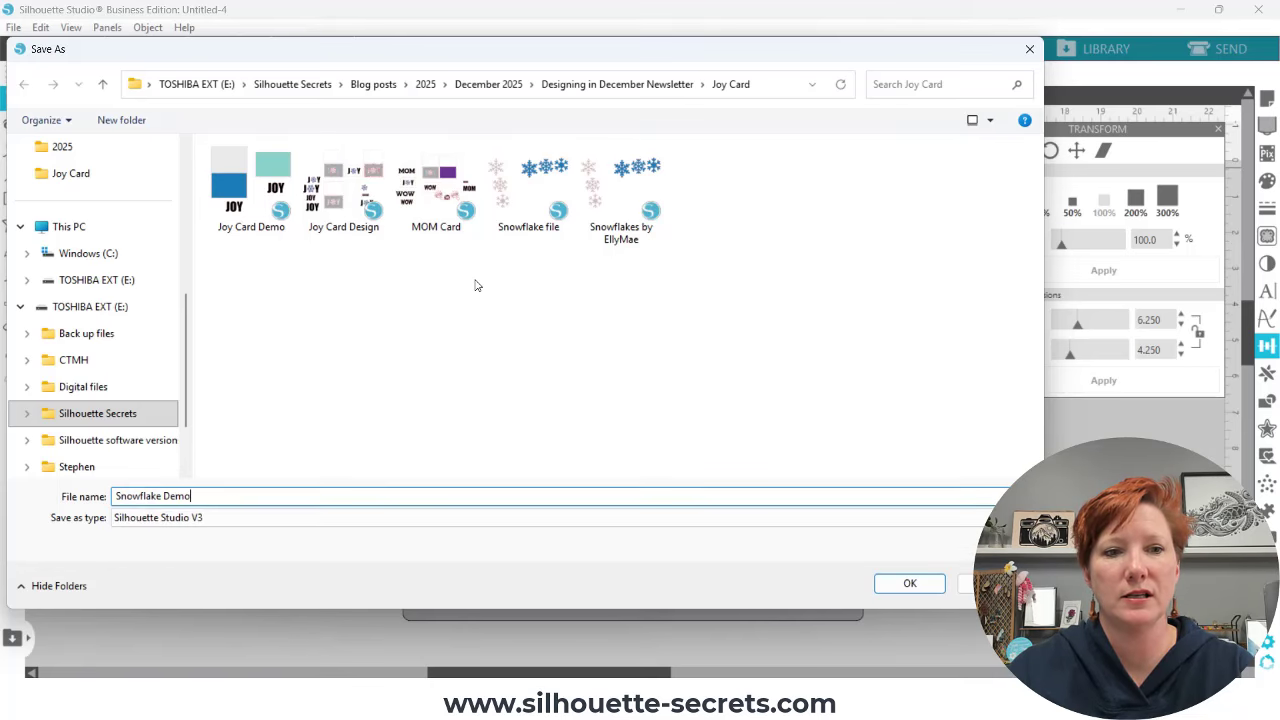
pyautogui.press('BackSpace')
pyautogui.press('BackSpace')
pyautogui.press('BackSpace')
pyautogui.press('BackSpace')
pyautogui.write('Card Demo')
pyautogui.press('Return')
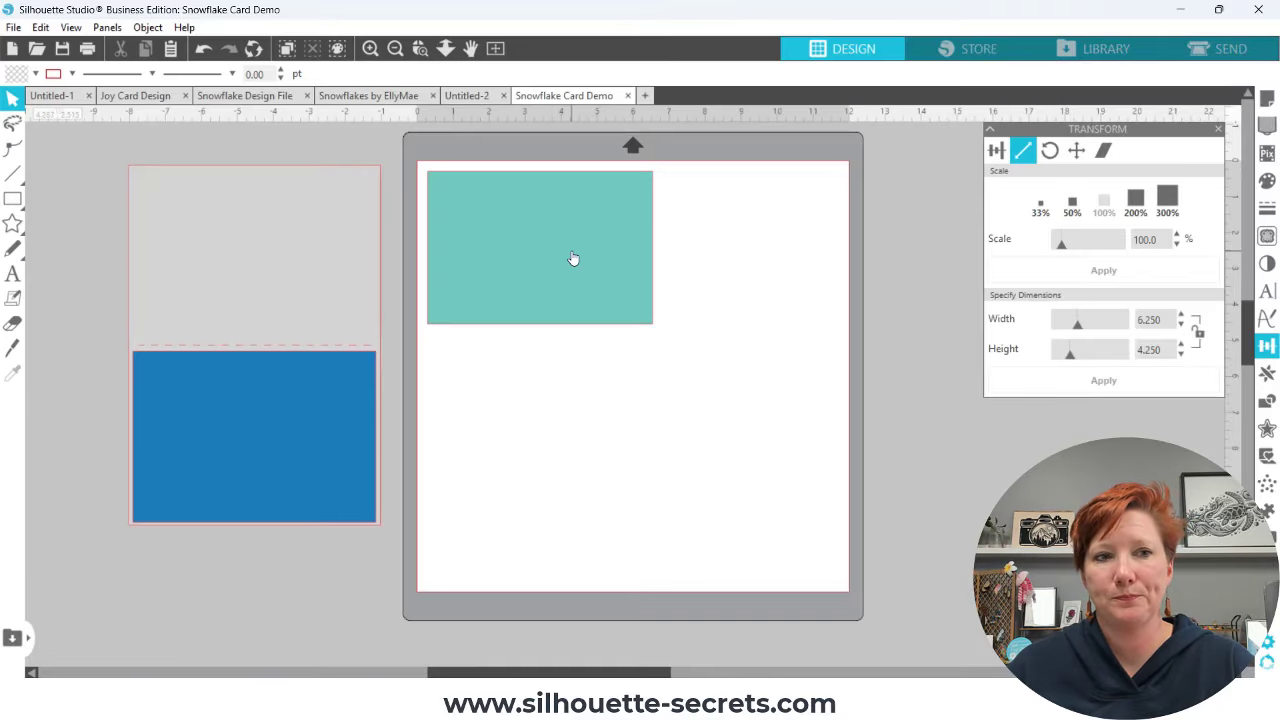
# Add the text "JOY" in Arial on the page below the teal rectangle
pyautogui.click(12, 277)
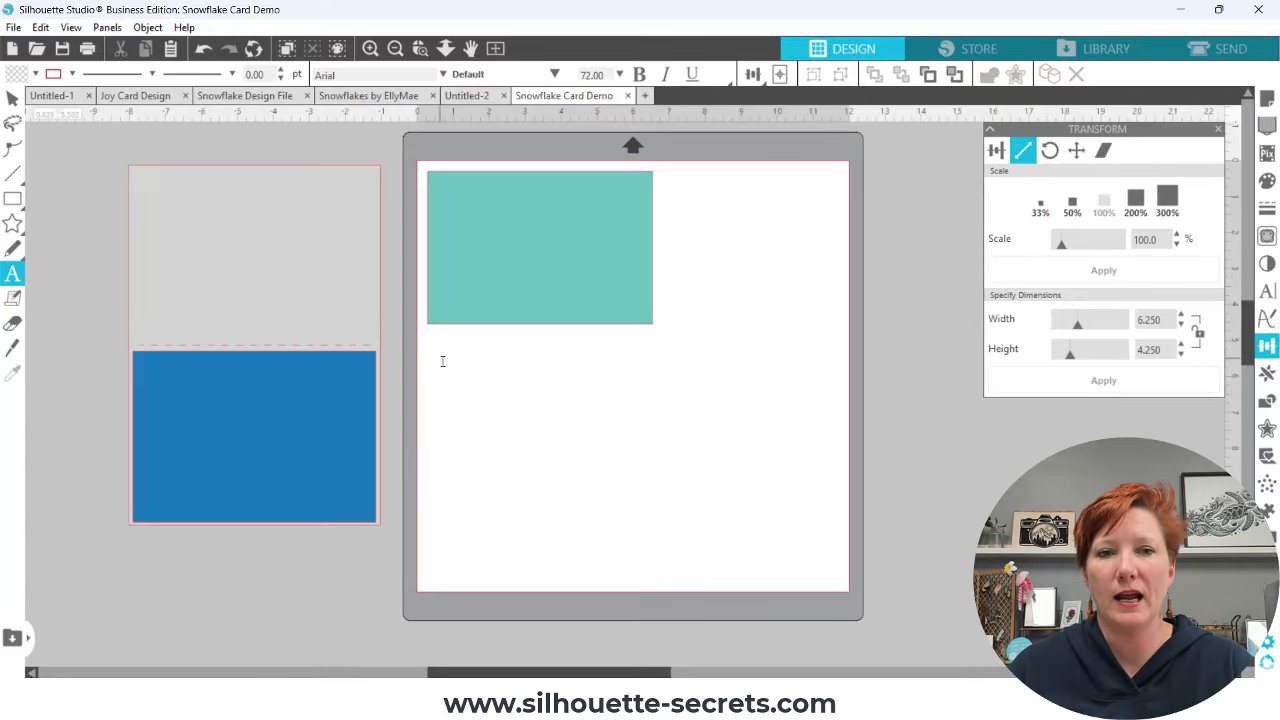
pyautogui.click(536, 391)
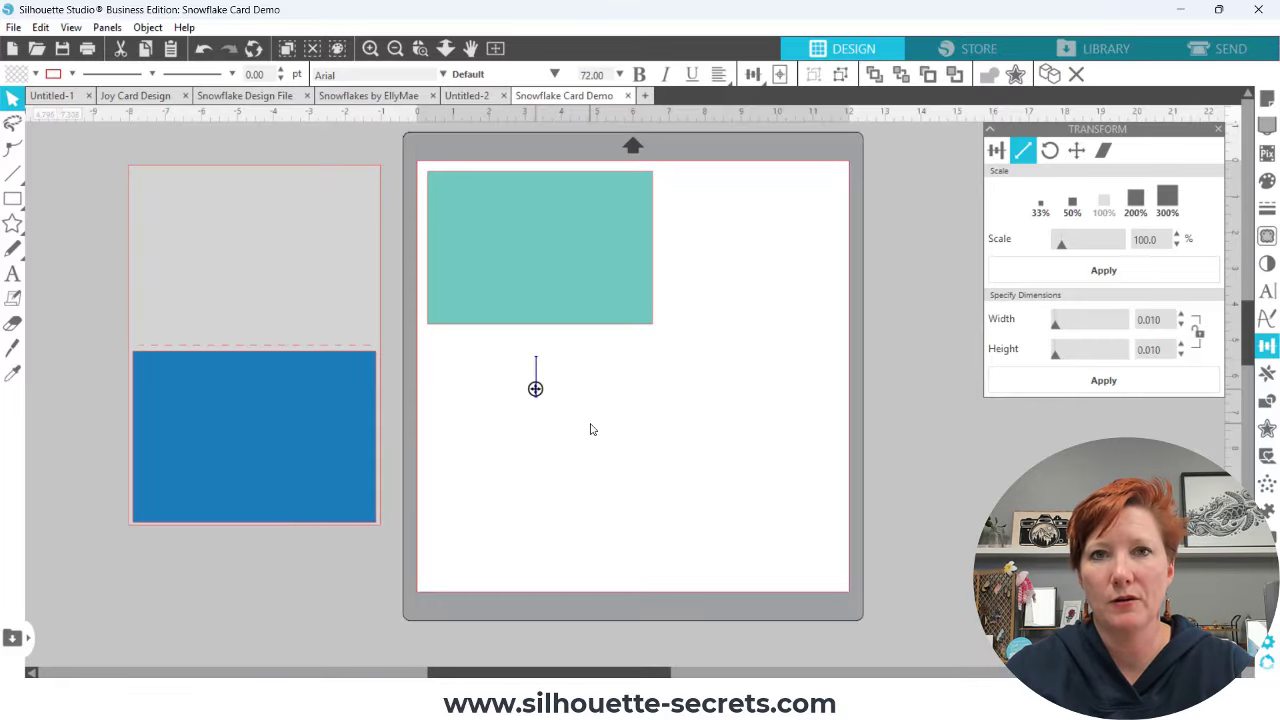
pyautogui.write('JOY')
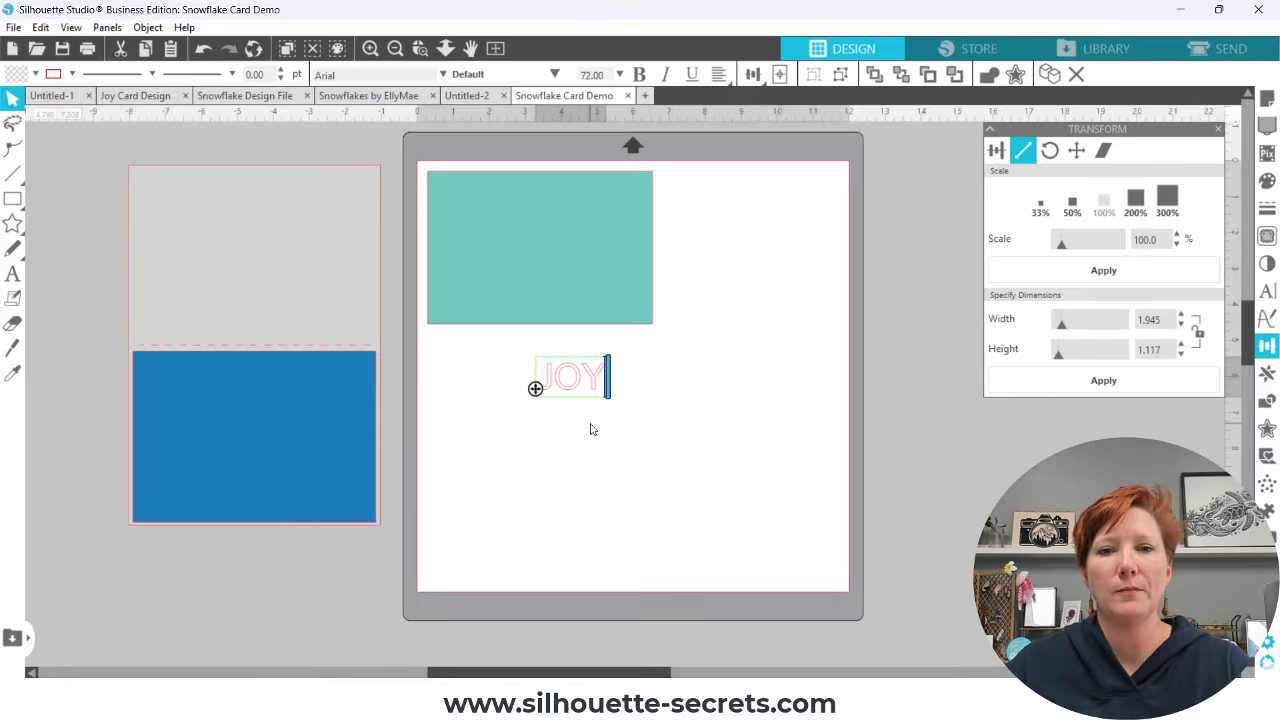
pyautogui.click(651, 418)
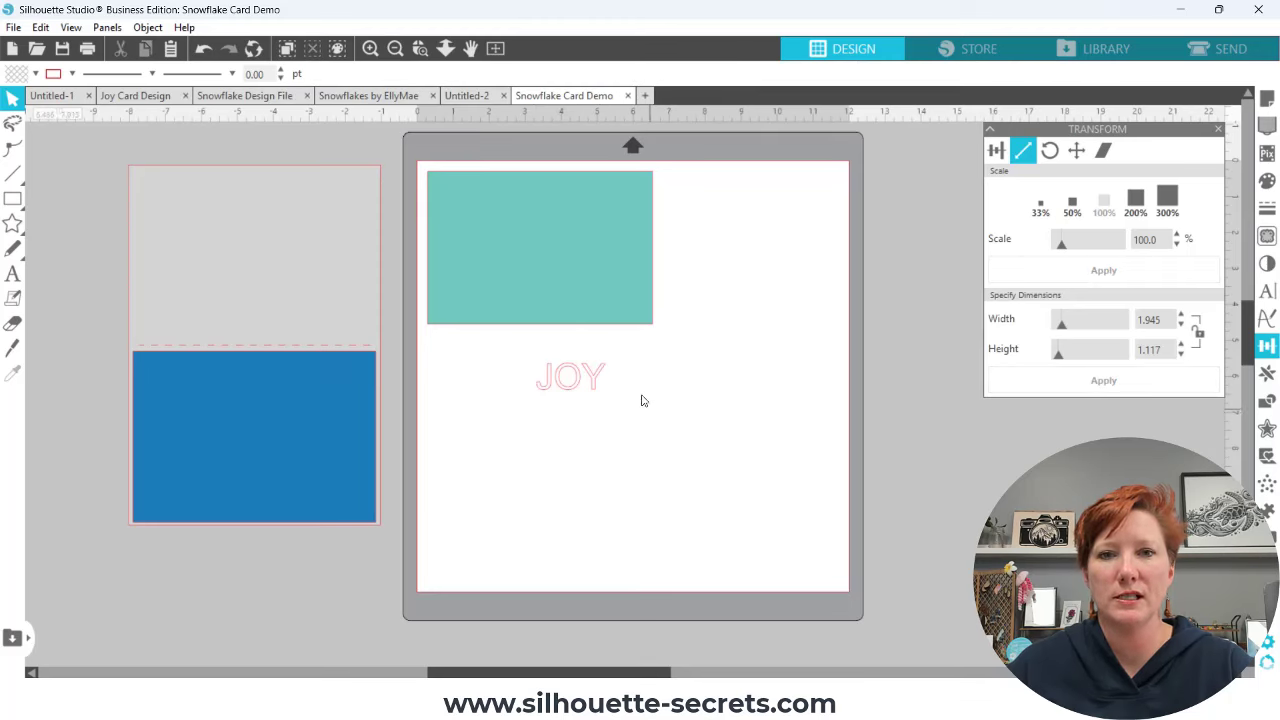
# Fill the JOY text with black, enlarge it to about 4.61 in wide and 2.65 in high, and position it below the teal rectangle
pyautogui.click(593, 379)
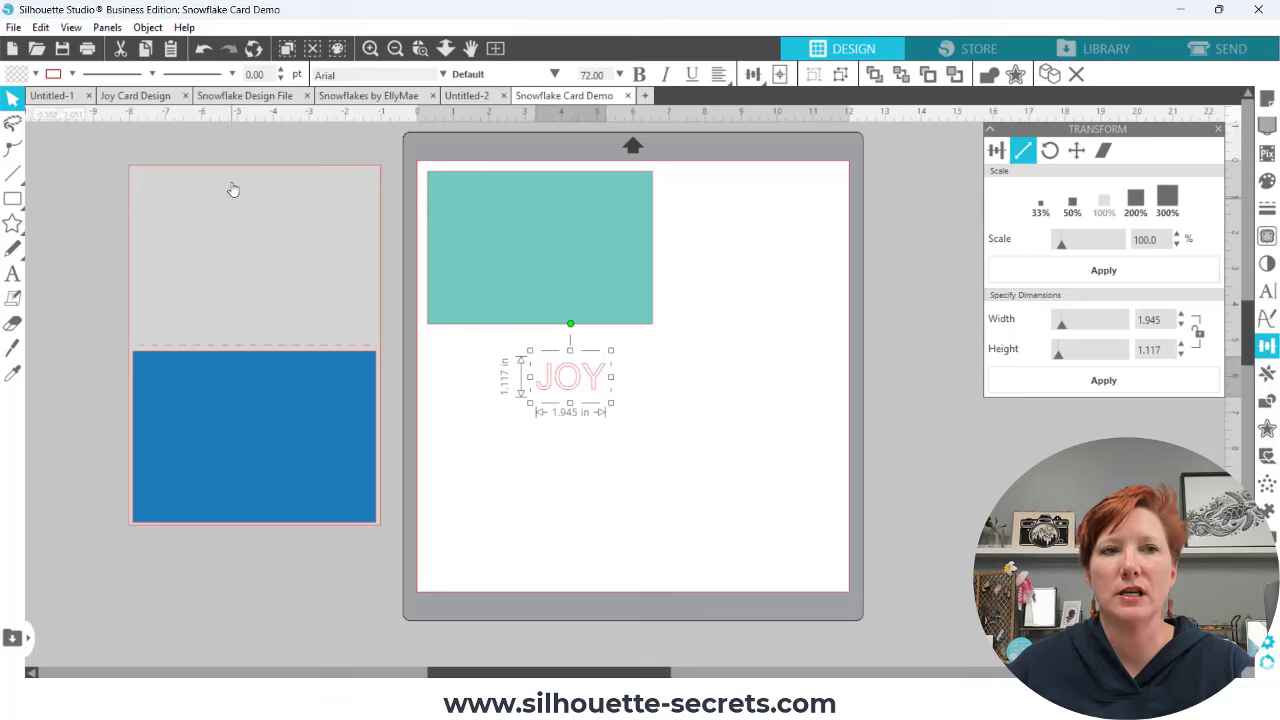
pyautogui.click(35, 75)
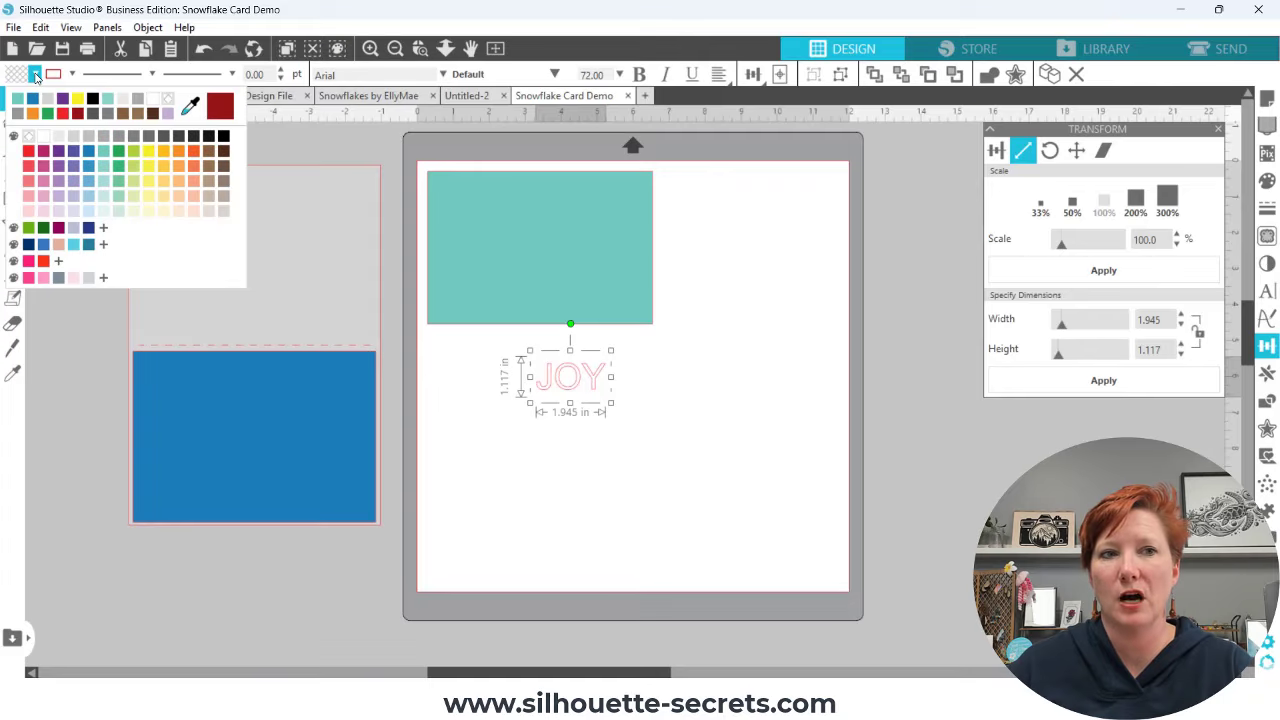
pyautogui.click(93, 104)
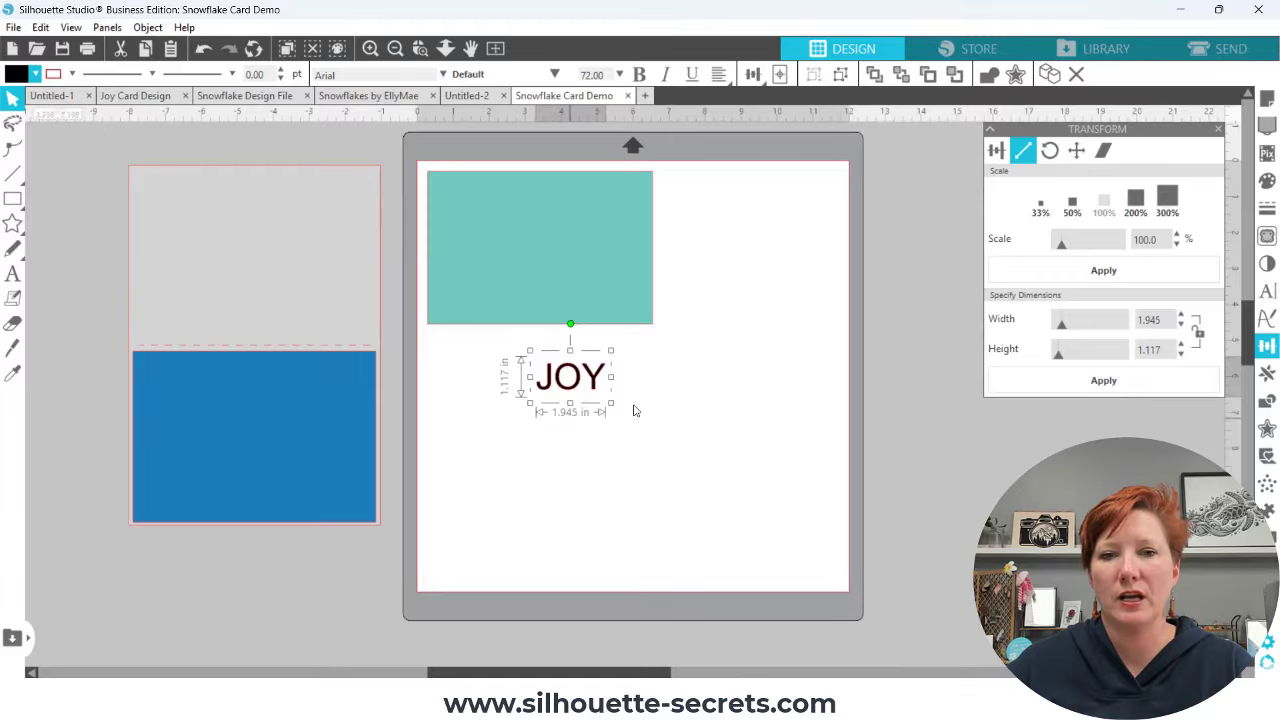
pyautogui.moveTo(611, 403); pyautogui.dragTo(692, 486)
pyautogui.moveTo(669, 404); pyautogui.dragTo(618, 397)
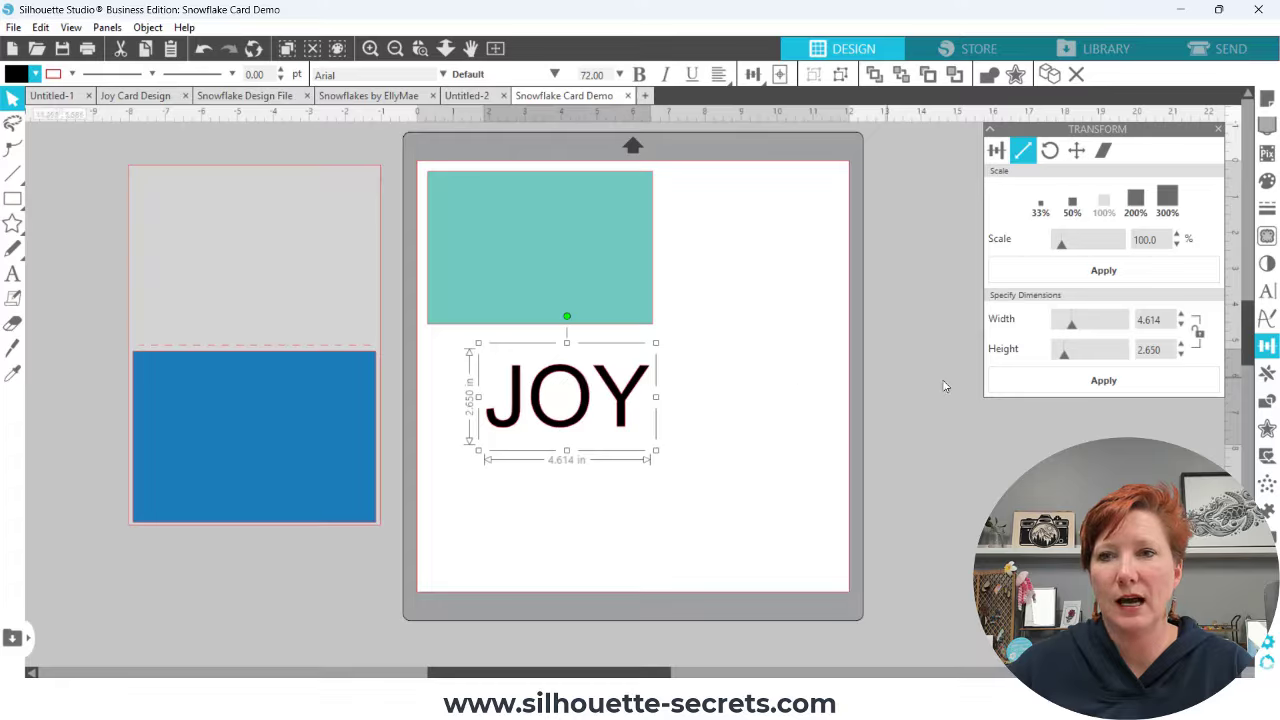
# Change the font of the JOY text to Impact
pyautogui.click(1267, 292)
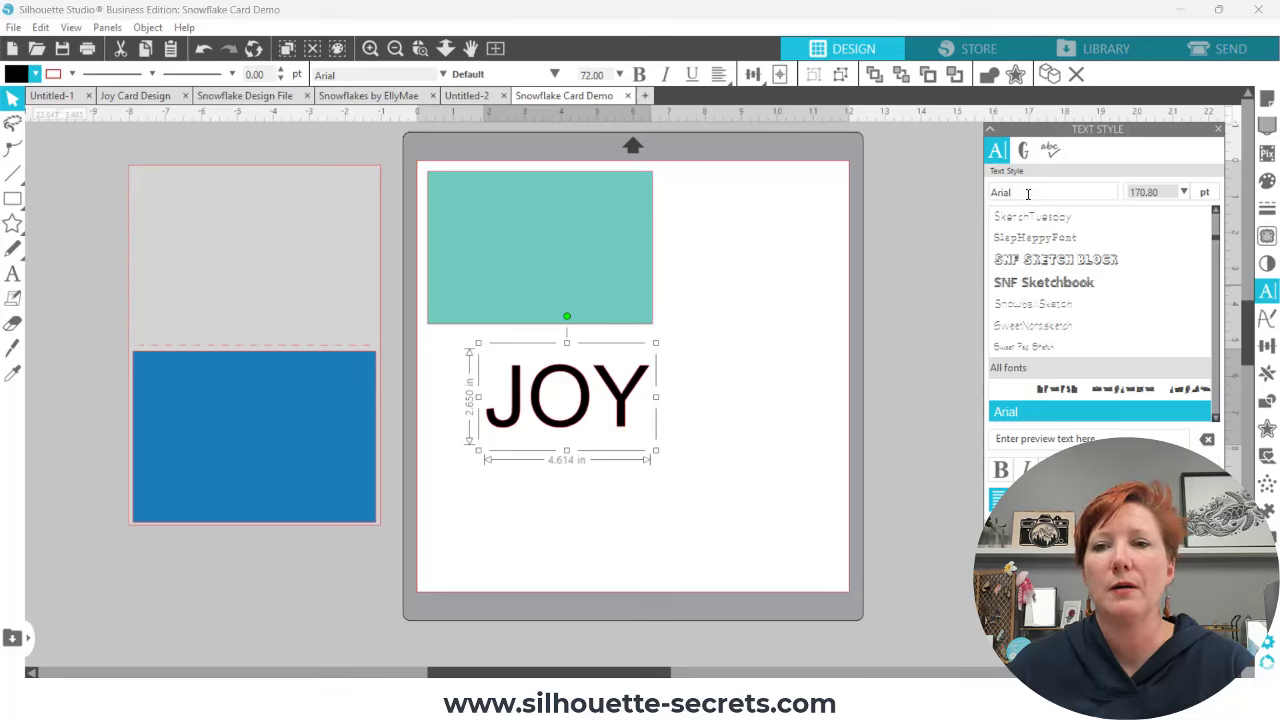
pyautogui.moveTo(1027, 194); pyautogui.dragTo(972, 197)
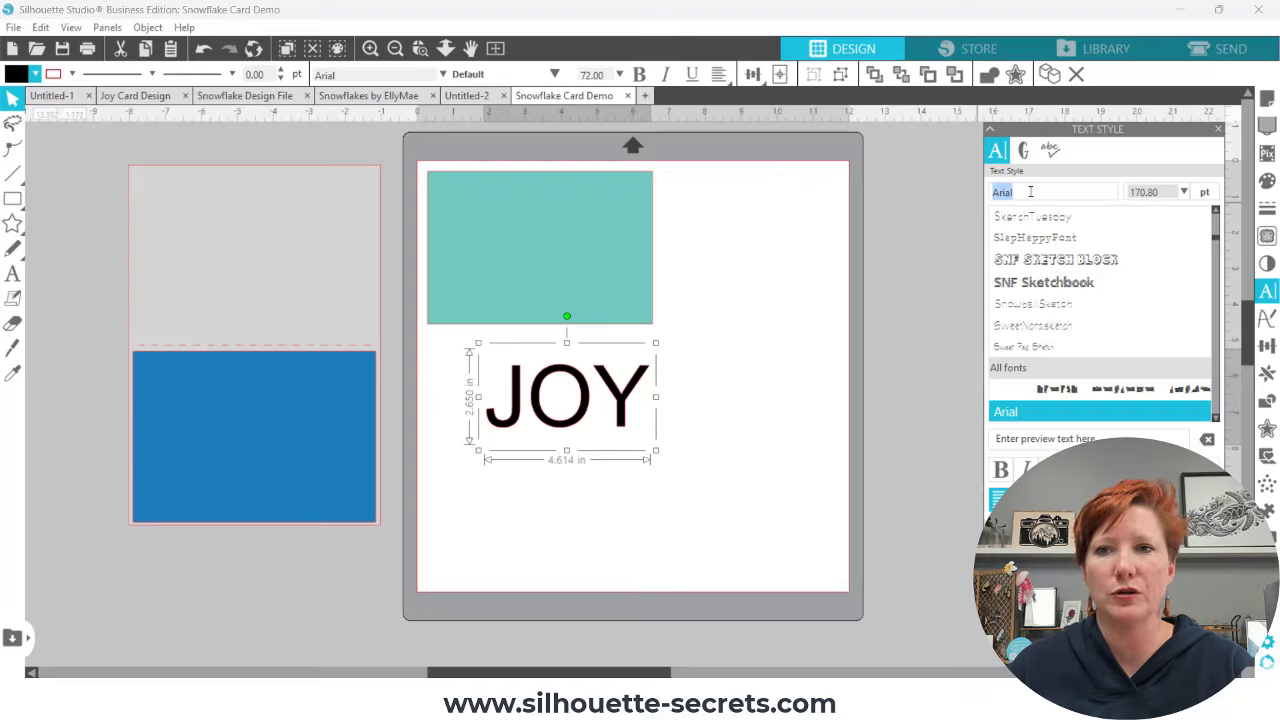
pyautogui.write('Impact')
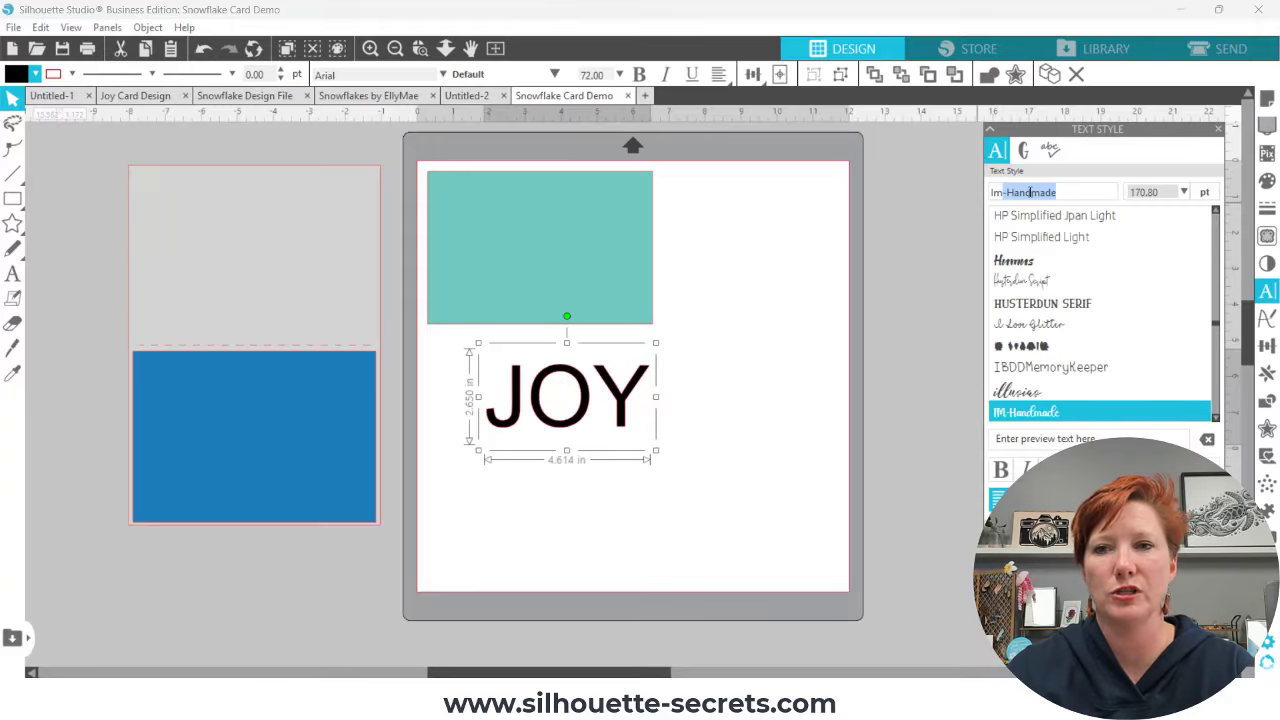
pyautogui.press('Return')
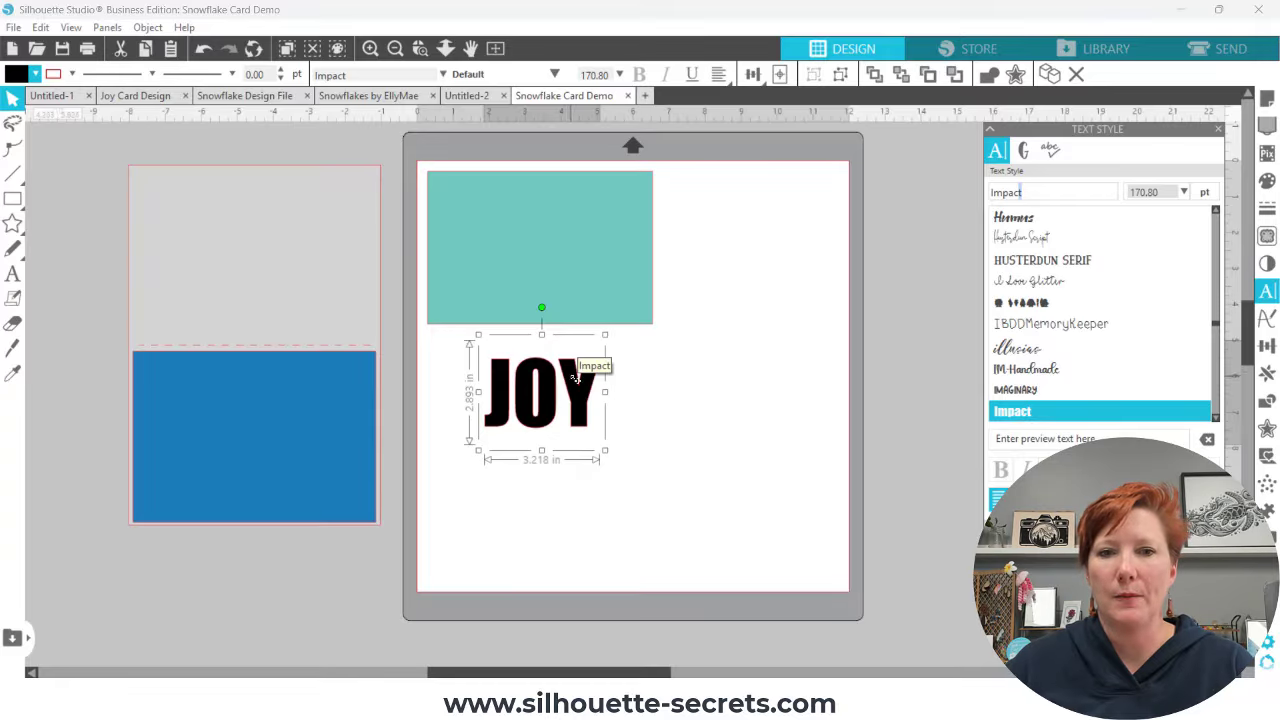
# Place a spare copy of the JOY text off the page below the blue layer and convert the JOY on the page to paths
pyautogui.moveTo(575, 377); pyautogui.dragTo(325, 560)
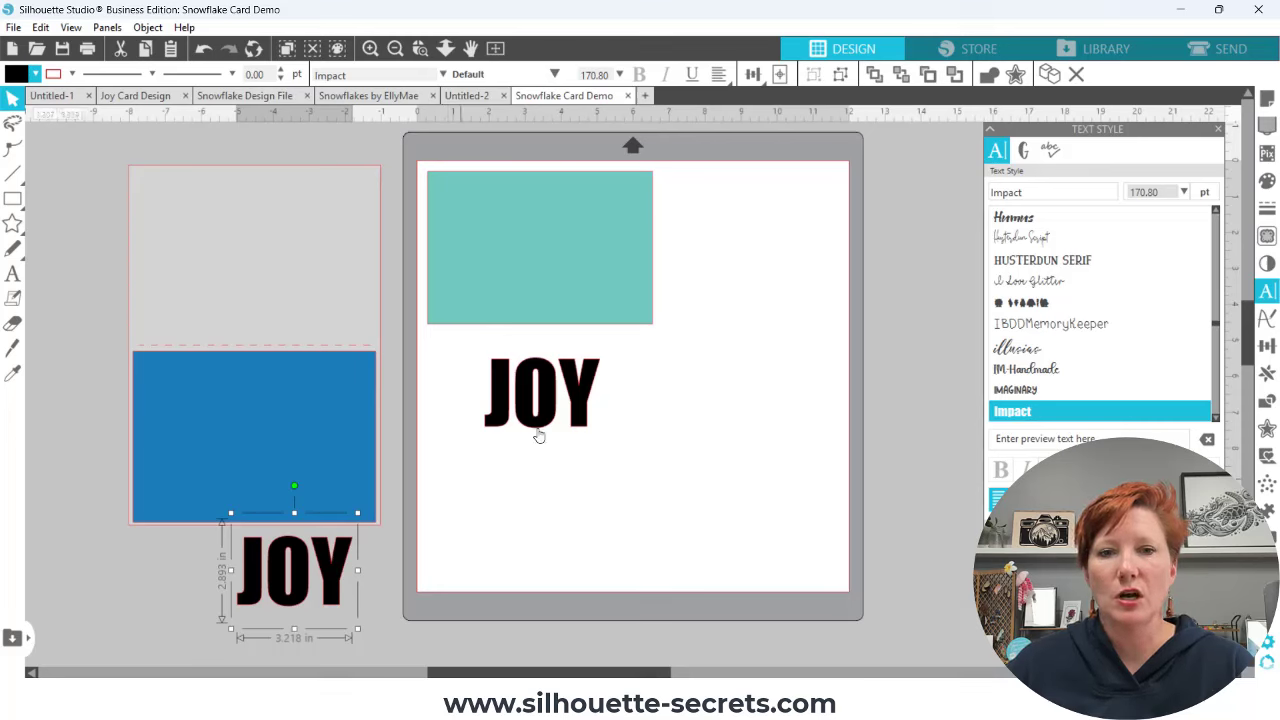
pyautogui.click(548, 398)
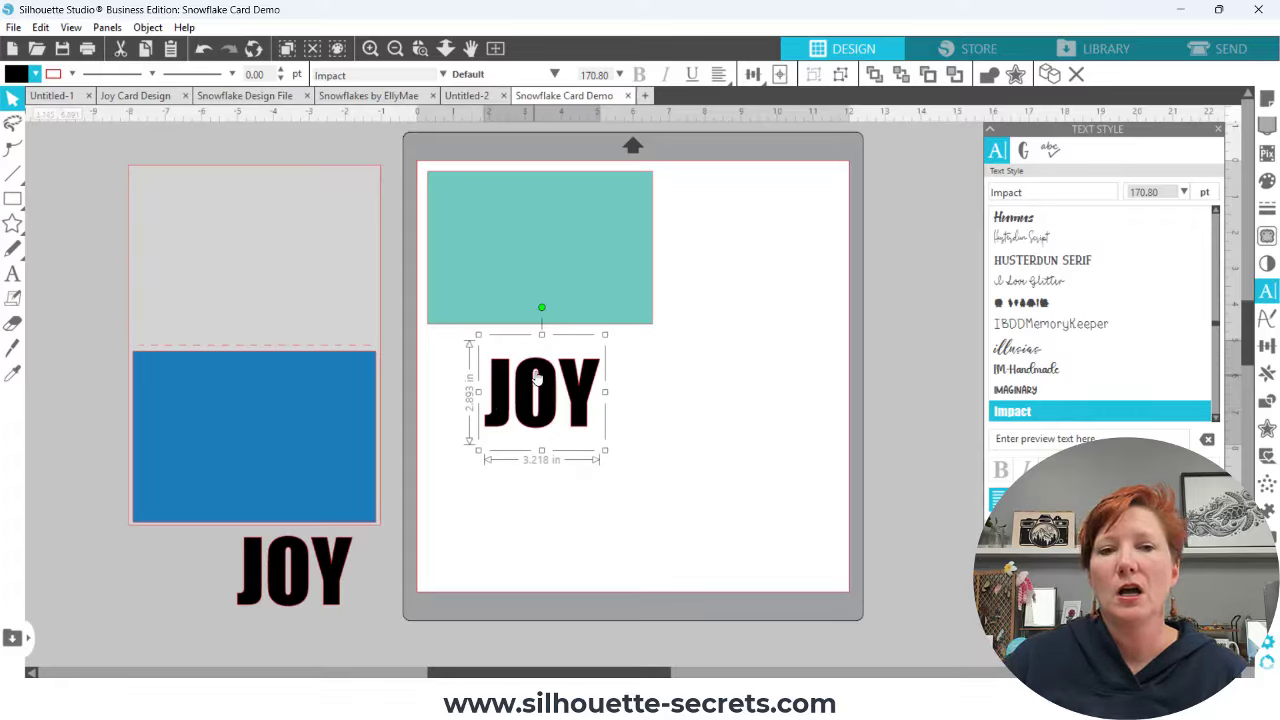
pyautogui.moveTo(528, 391); pyautogui.dragTo(522, 394)
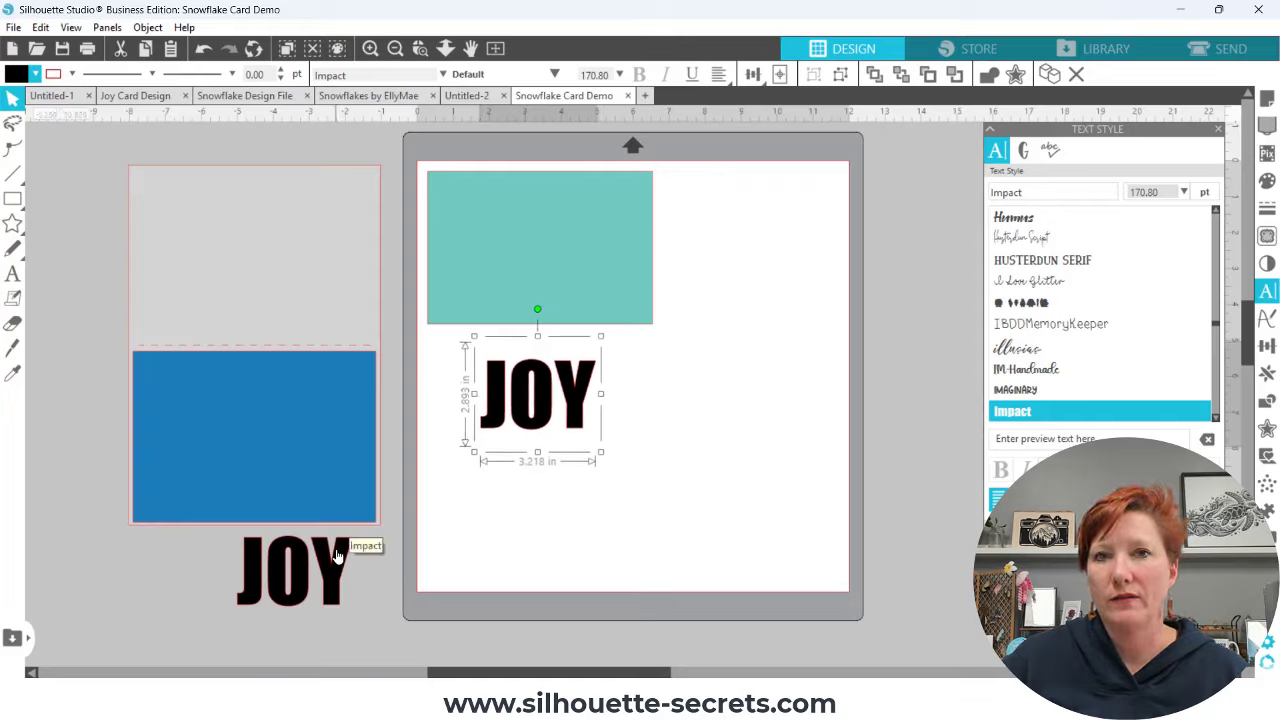
pyautogui.rightClick(516, 400)
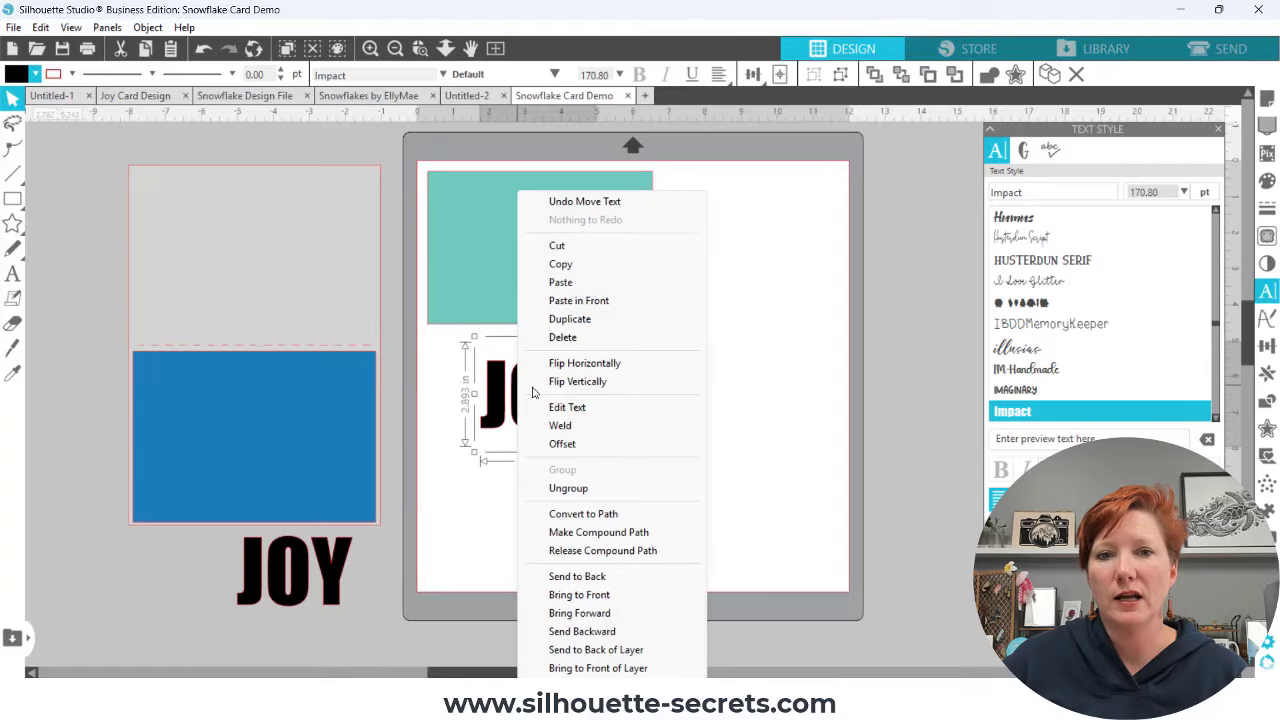
pyautogui.click(580, 515)
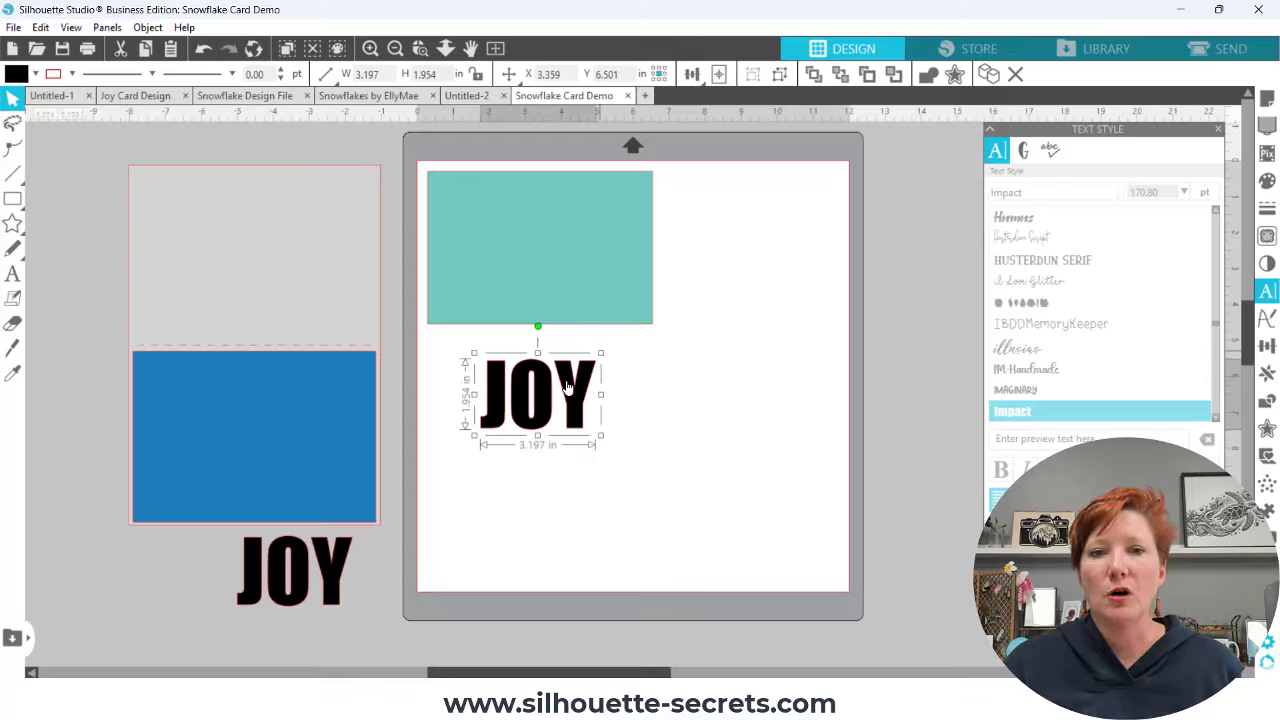
# Move the converted JOY onto the teal rectangle and enlarge it to about 4.38 in wide and 2.58 in high
pyautogui.moveTo(573, 395); pyautogui.dragTo(545, 228)
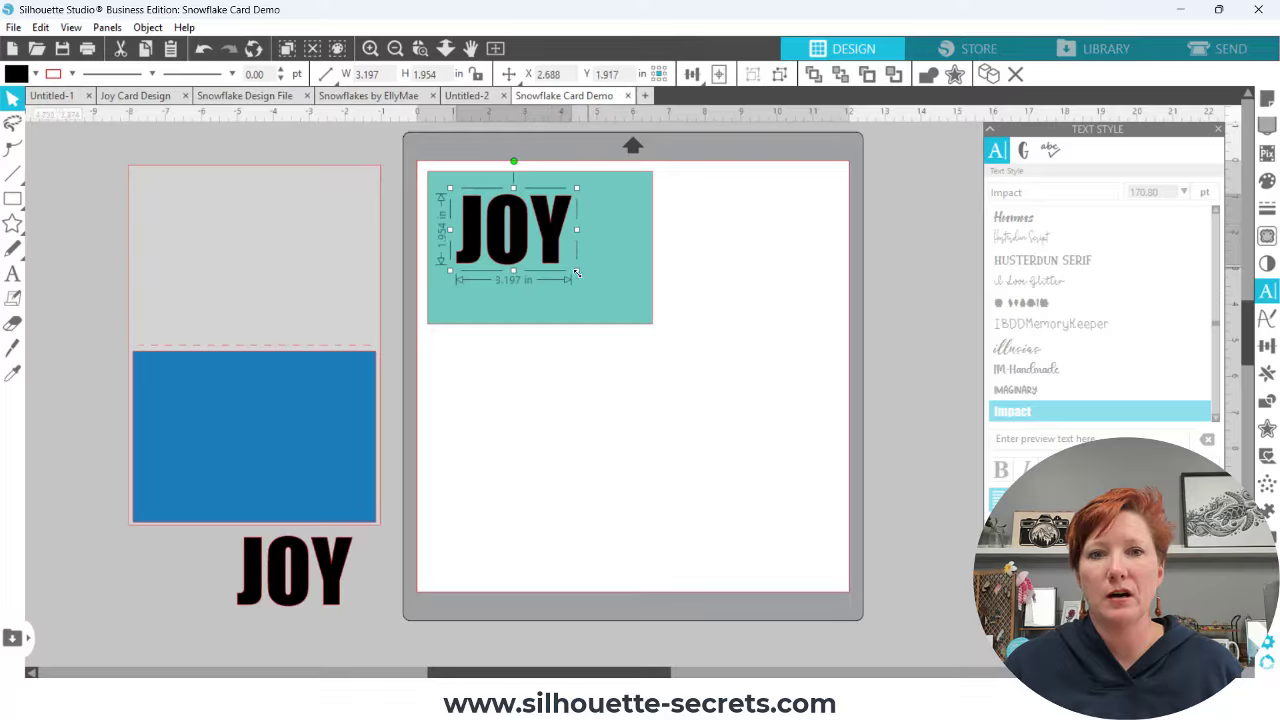
pyautogui.moveTo(576, 270); pyautogui.dragTo(619, 305)
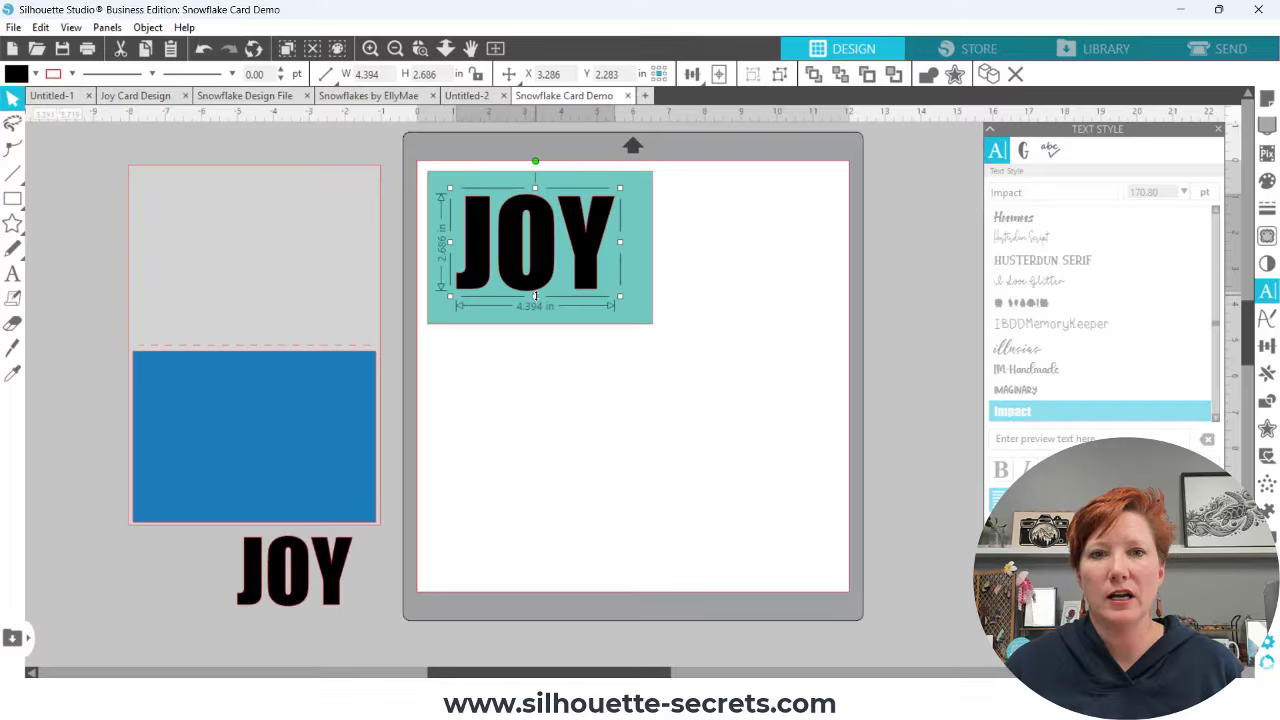
pyautogui.moveTo(620, 243)
pyautogui.mouseDown()
pyautogui.moveTo(672, 245)
pyautogui.moveTo(612, 245)
pyautogui.moveTo(628, 247)
pyautogui.mouseUp()
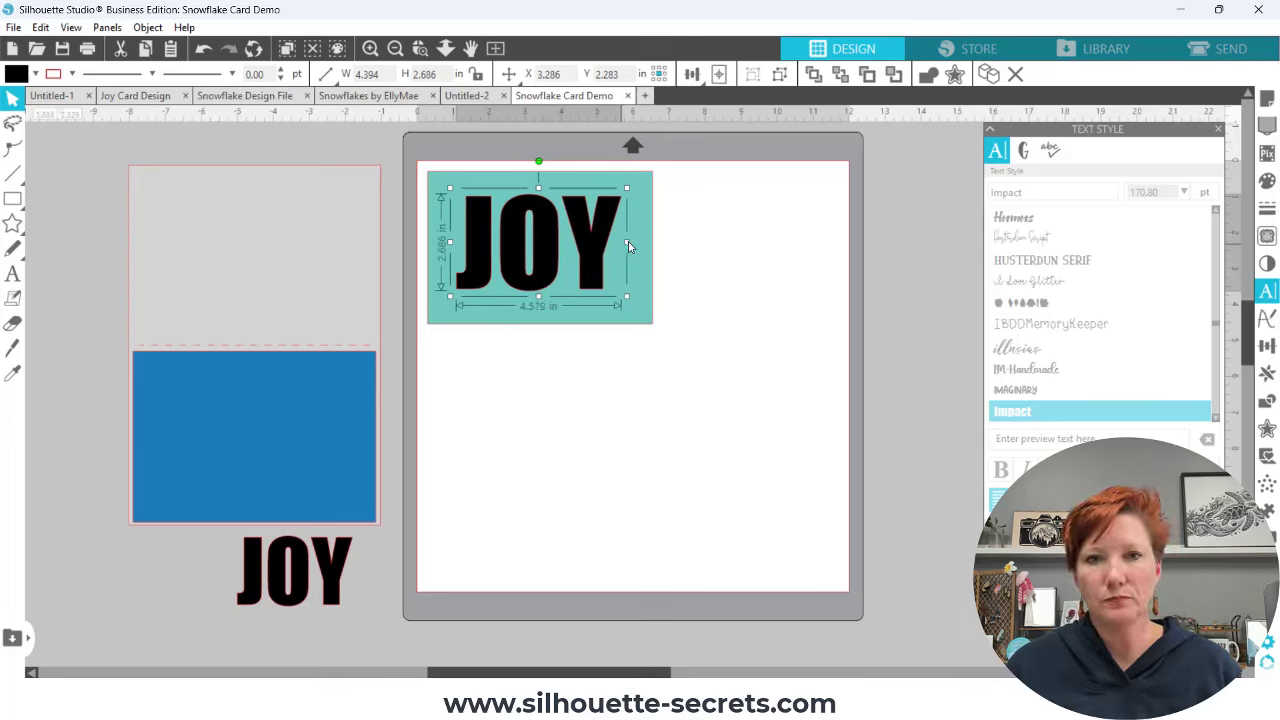
pyautogui.moveTo(628, 245); pyautogui.dragTo(625, 241)
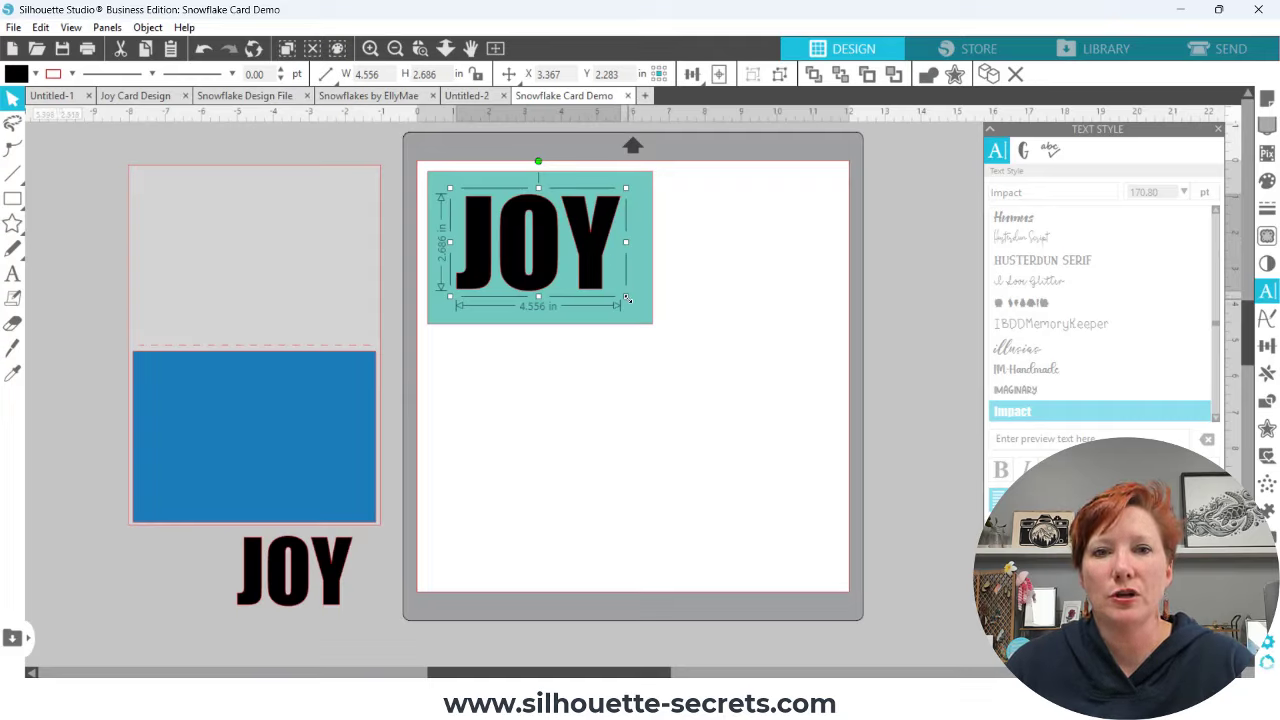
pyautogui.moveTo(626, 298); pyautogui.dragTo(619, 292)
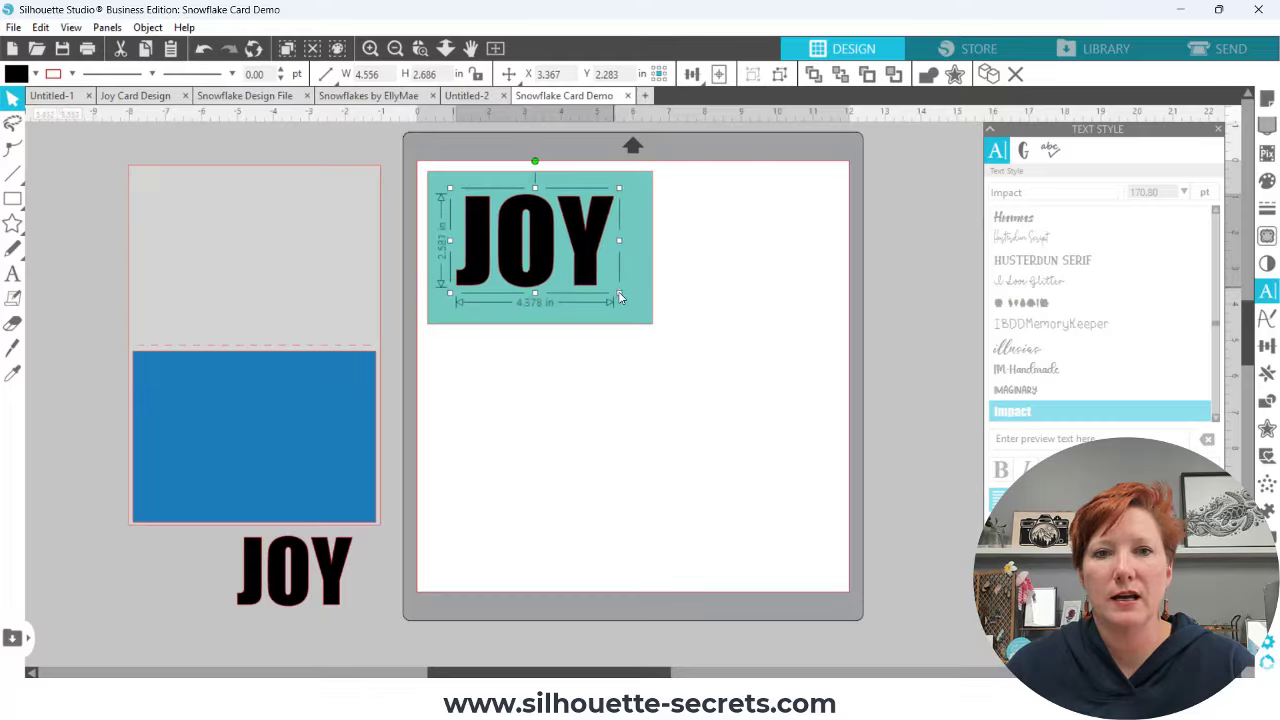
# Center the JOY lettering and the teal rectangle on each other and save the design
pyautogui.moveTo(743, 217); pyautogui.dragTo(488, 291)
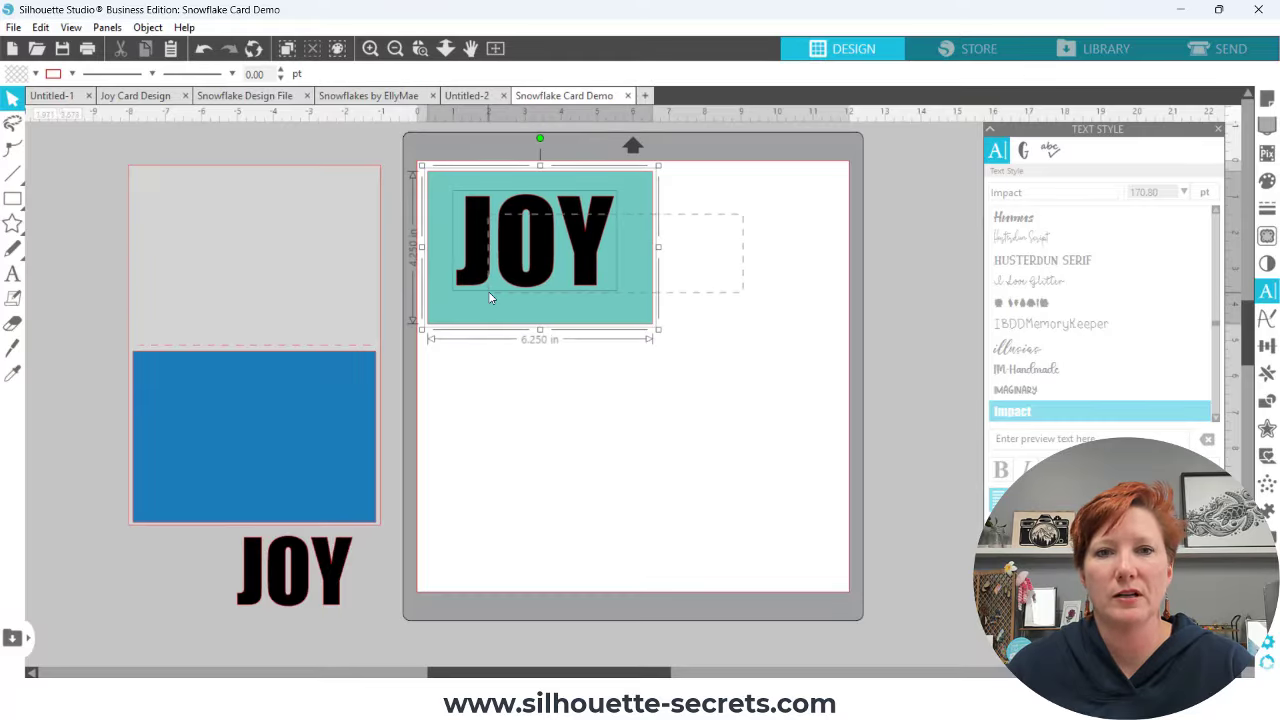
pyautogui.click(745, 74)
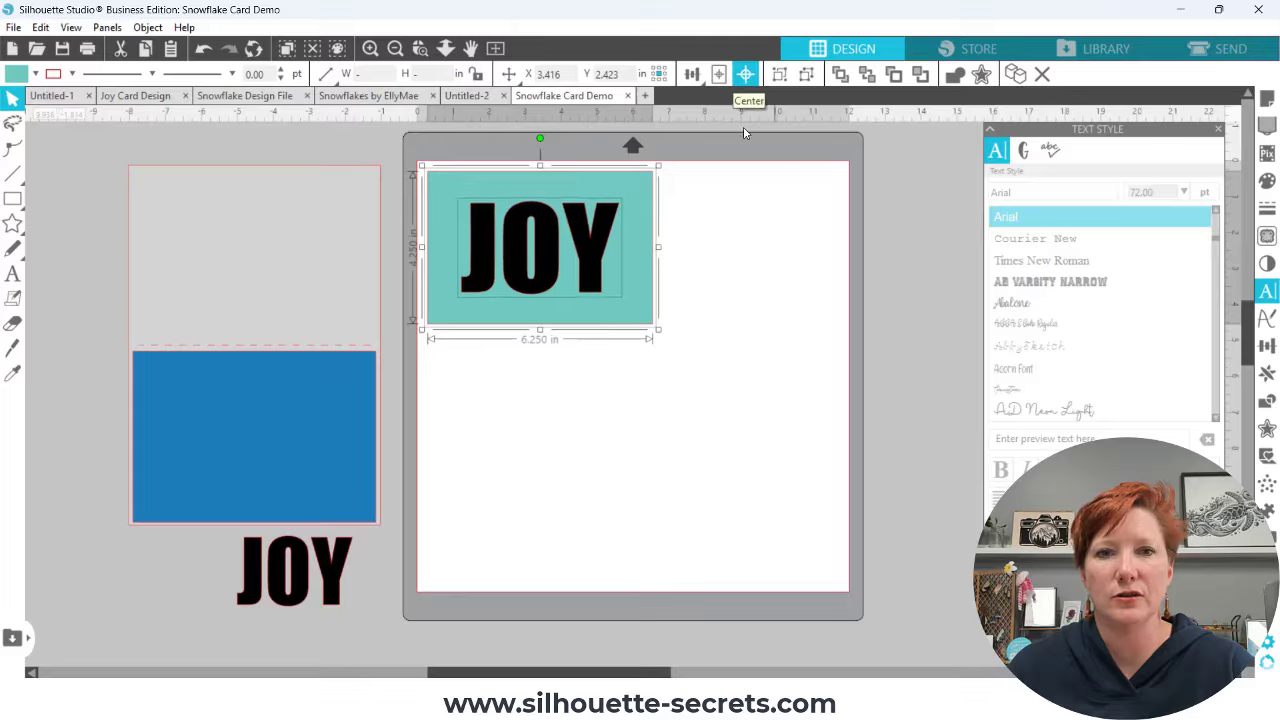
pyautogui.click(728, 242)
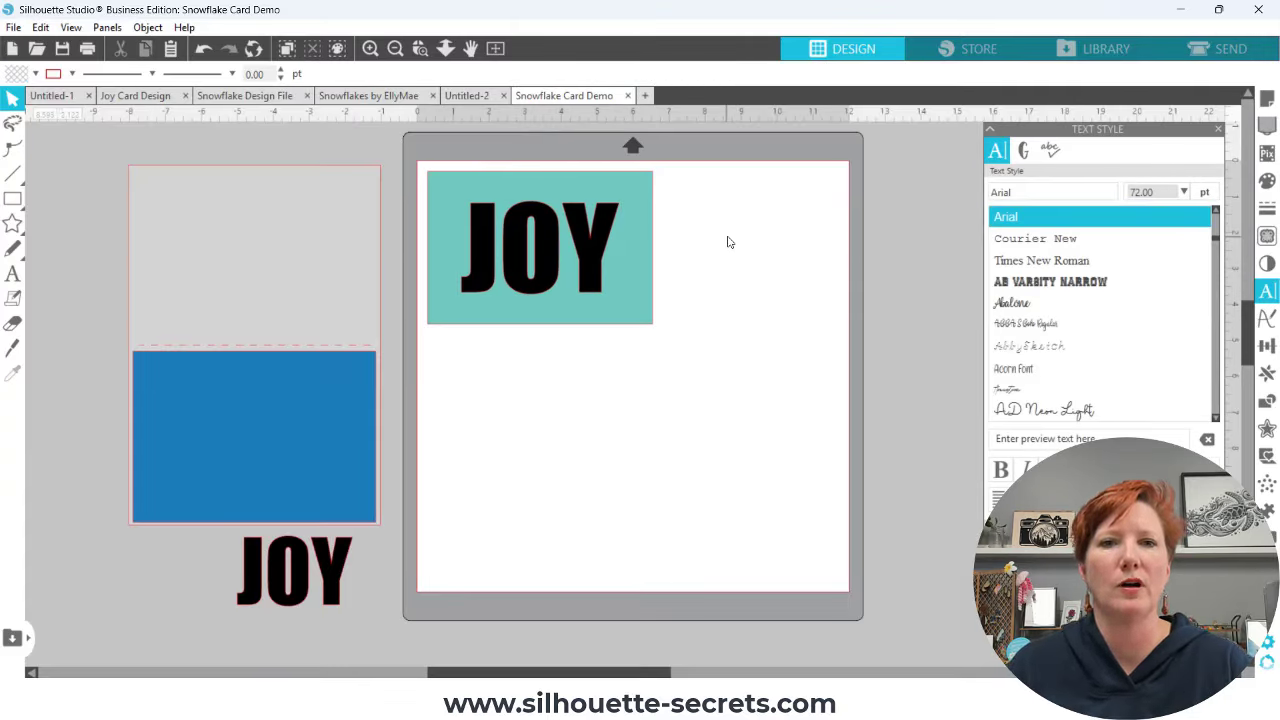
pyautogui.click(63, 52)
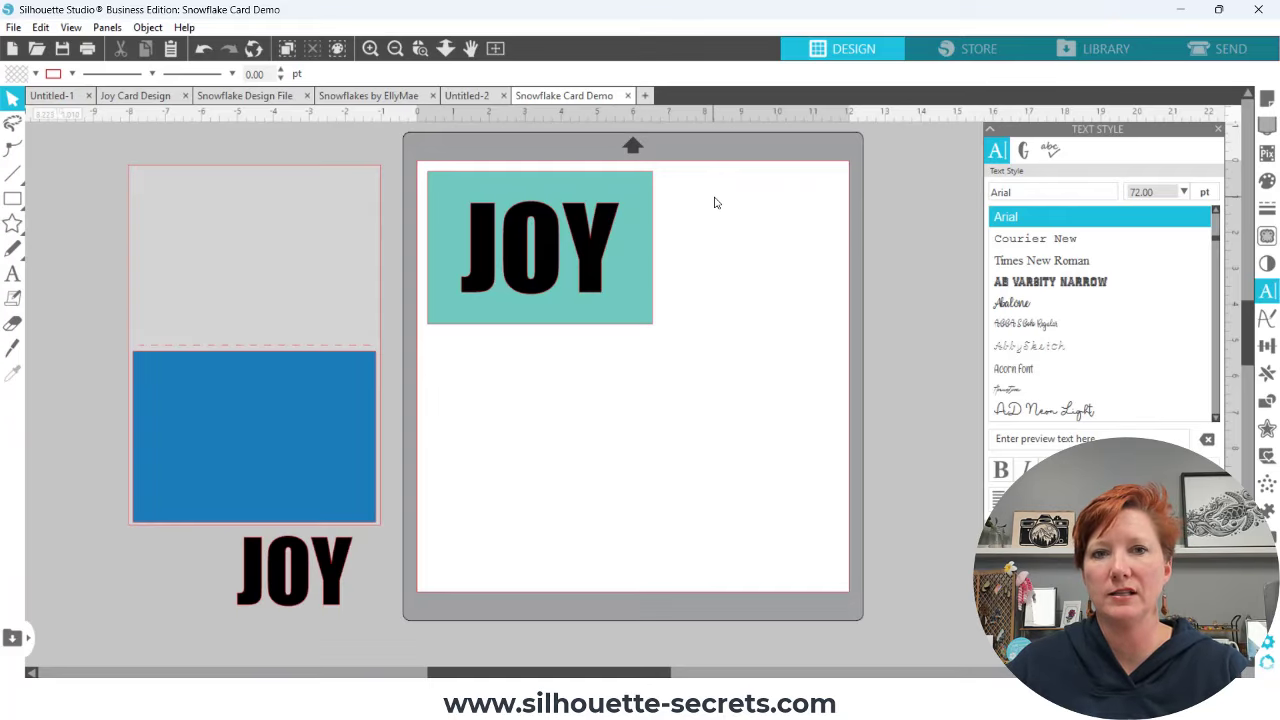
pyautogui.moveTo(711, 201); pyautogui.dragTo(723, 258)
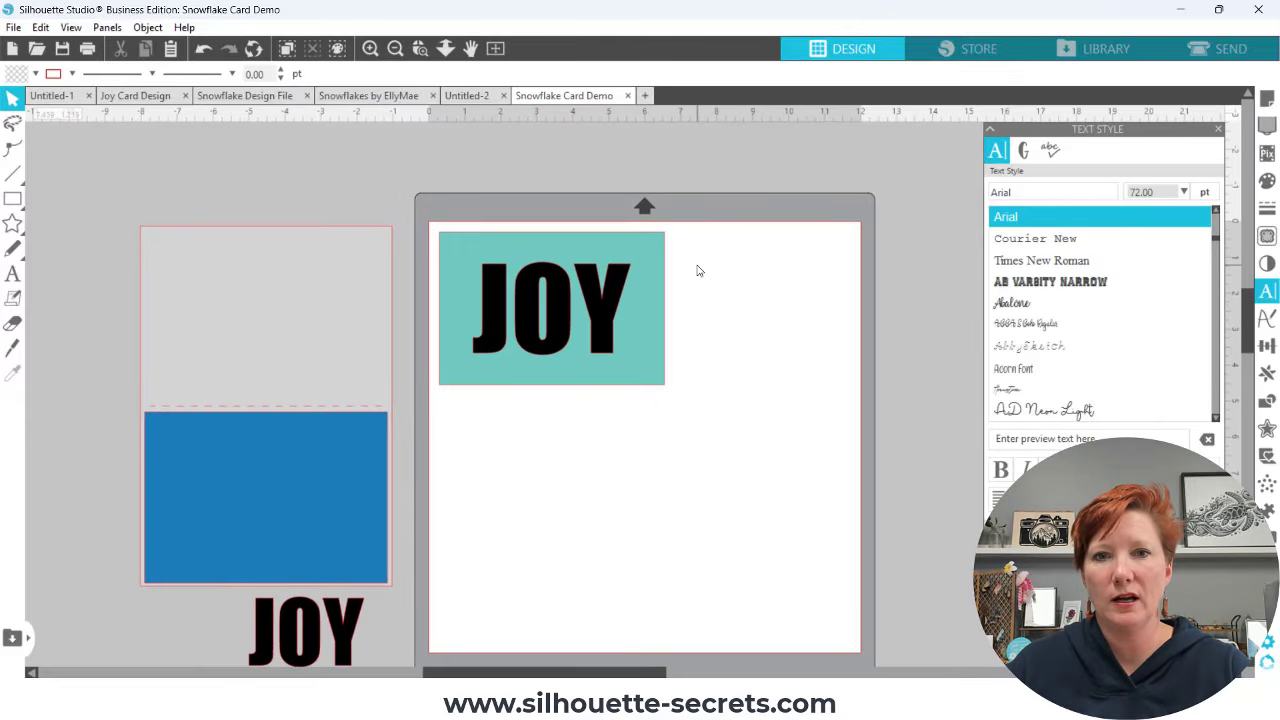
pyautogui.moveTo(713, 263); pyautogui.dragTo(236, 201)
pyautogui.press('space')
pyautogui.moveTo(447, 297); pyautogui.dragTo(392, 114)
pyautogui.moveTo(366, 166); pyautogui.dragTo(491, 228)
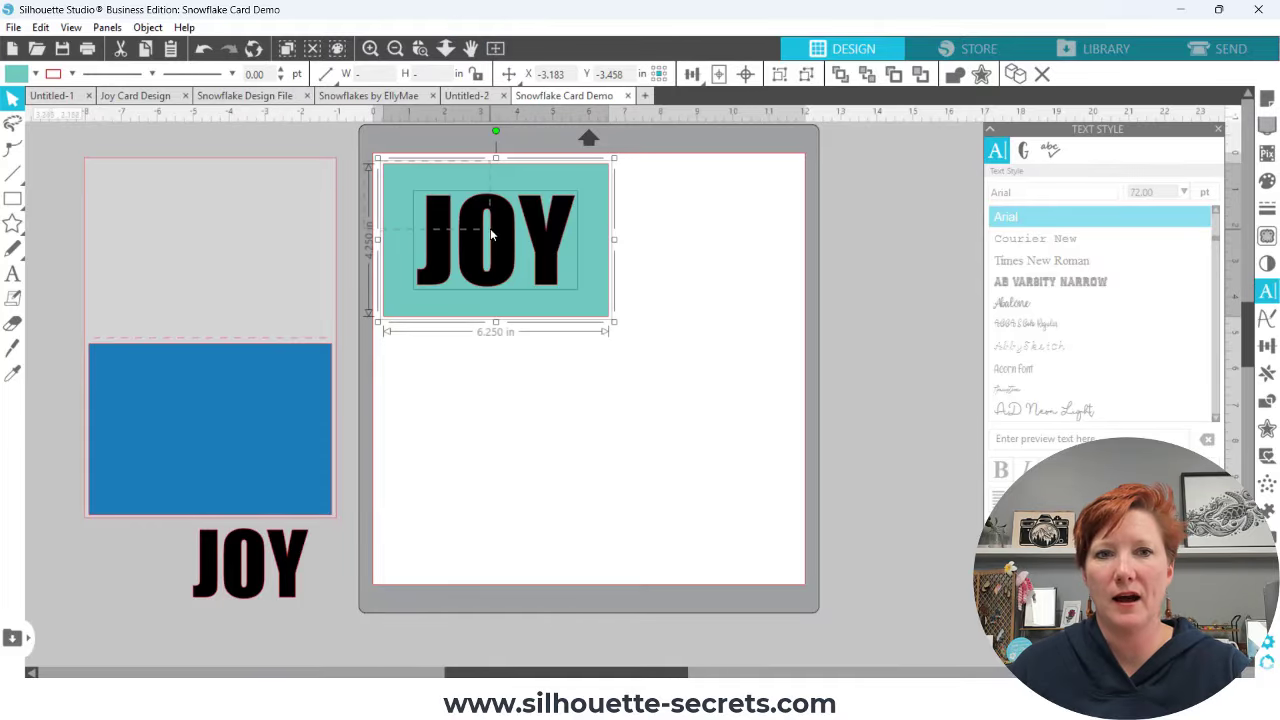
pyautogui.click(545, 423)
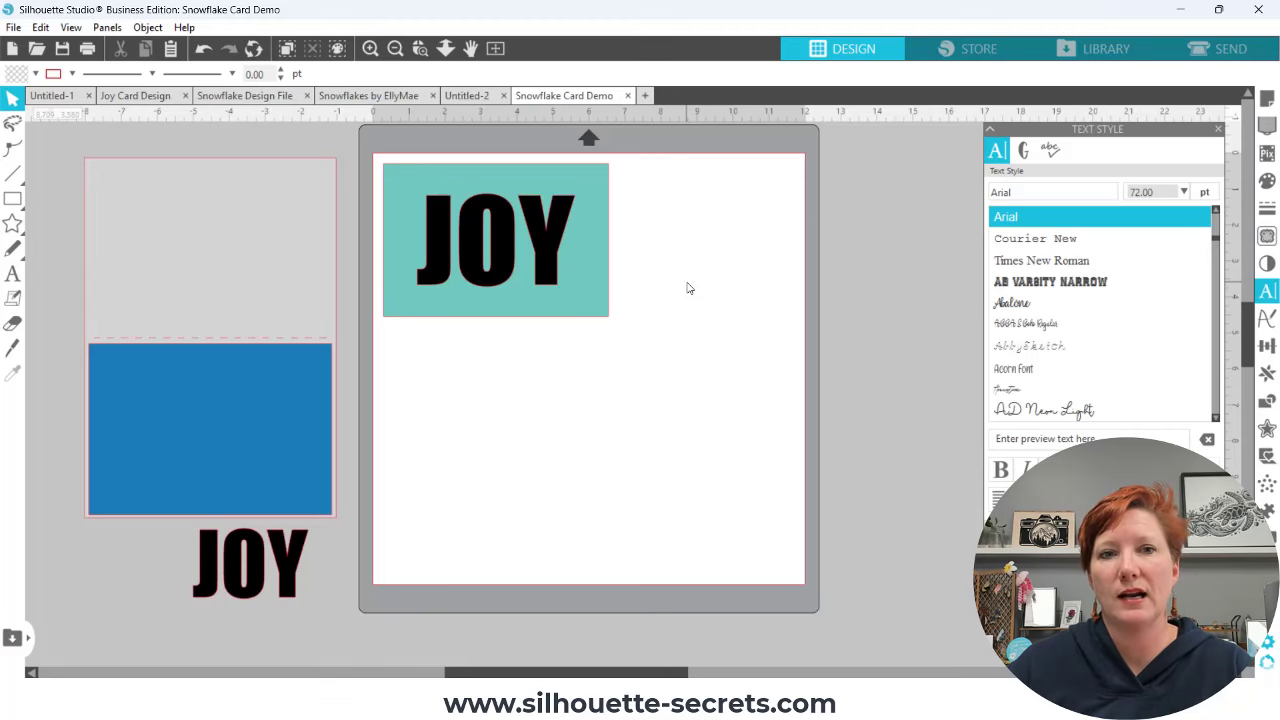
# Copy the first snowflake from Snowflakes by EllyMae into Snowflake Card Demo, placing one copy off the page and another beside the teal rectangle
pyautogui.click(377, 96)
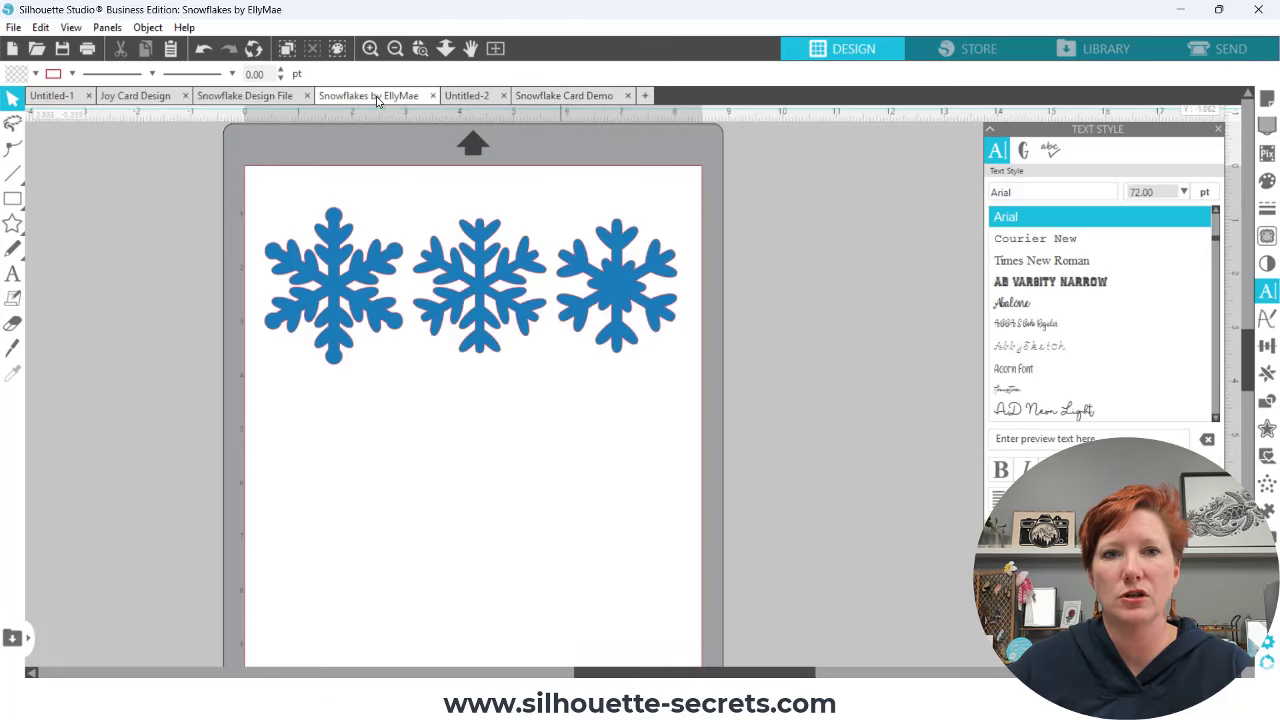
pyautogui.click(333, 234)
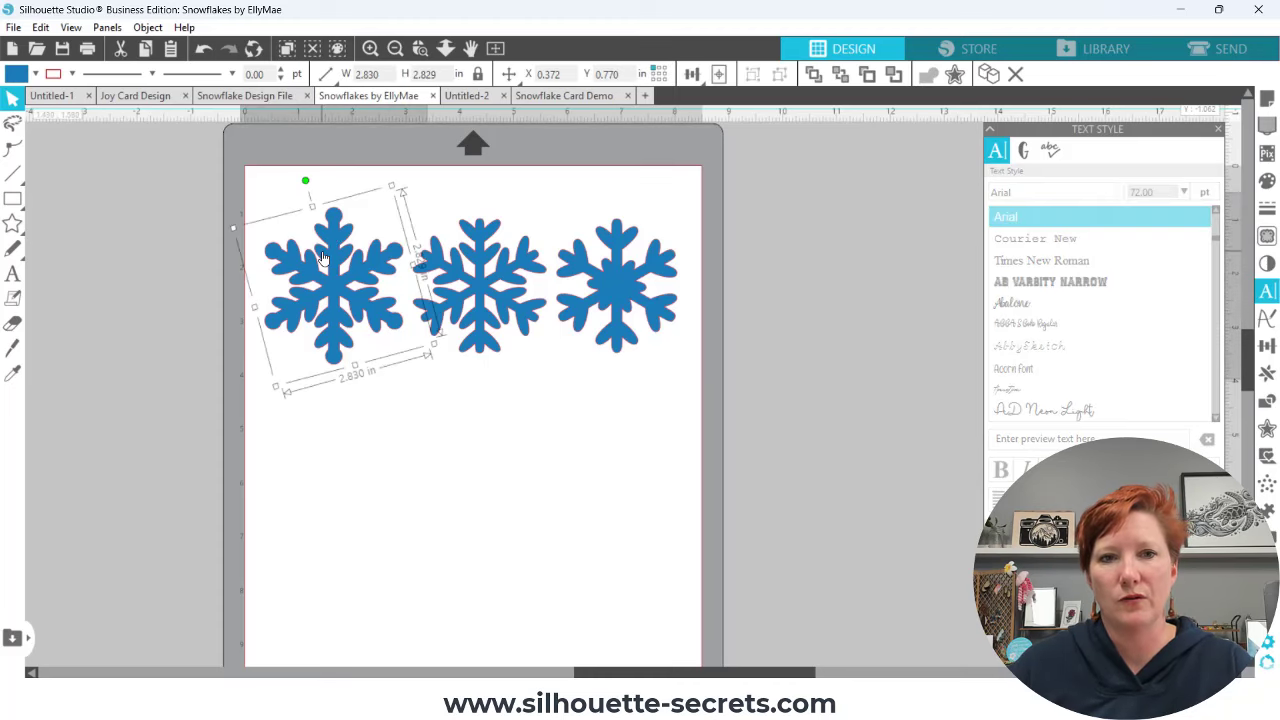
pyautogui.press('i')
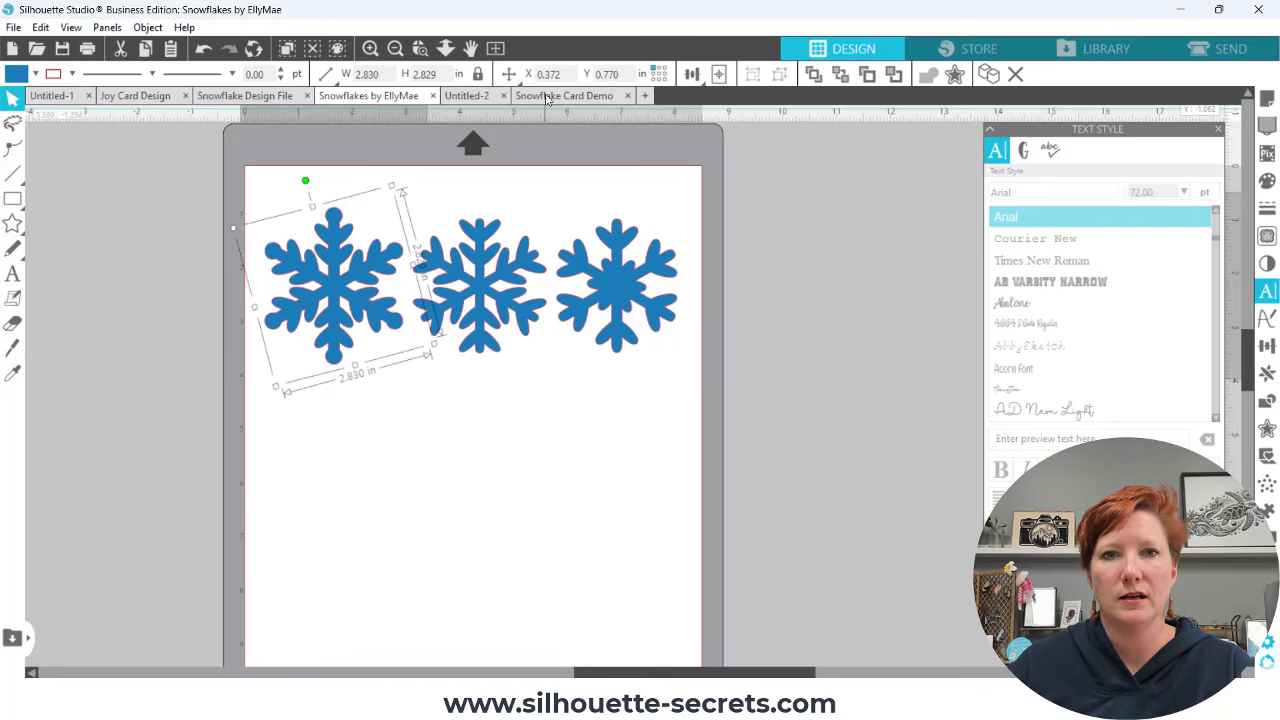
pyautogui.click(564, 96)
pyautogui.hotkey('ctrl', 'v')
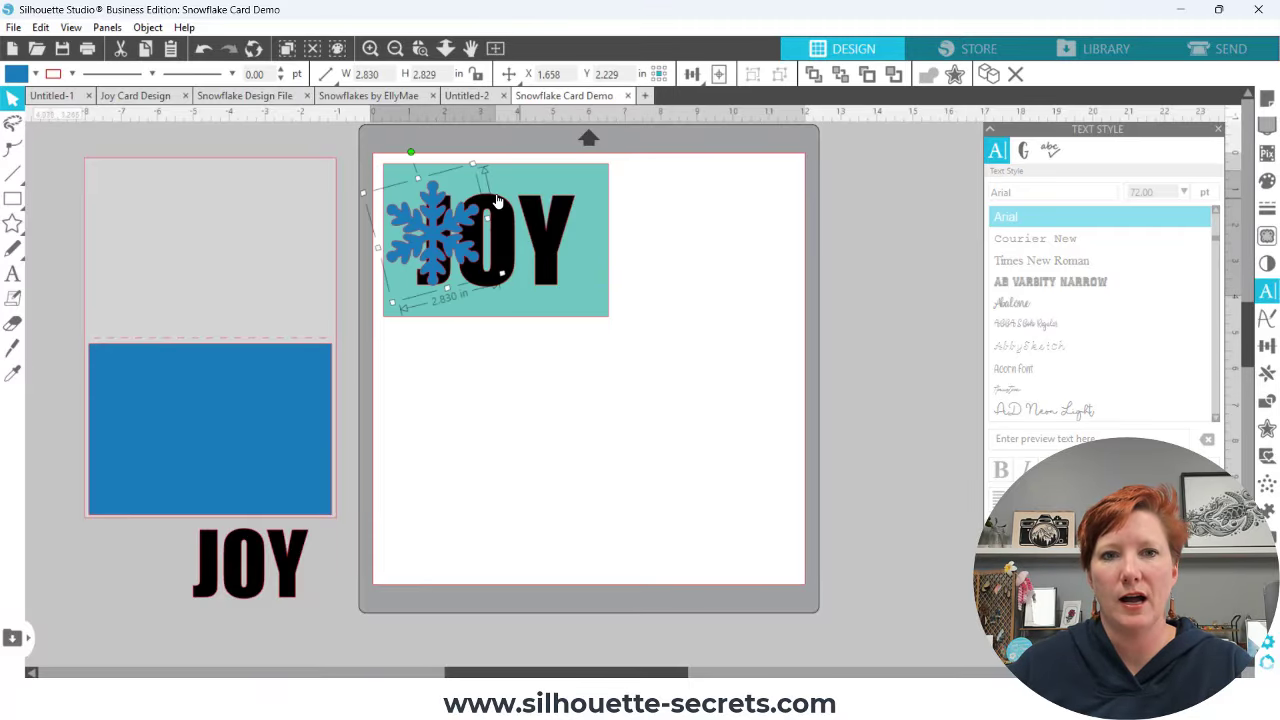
pyautogui.moveTo(465, 222); pyautogui.dragTo(908, 190)
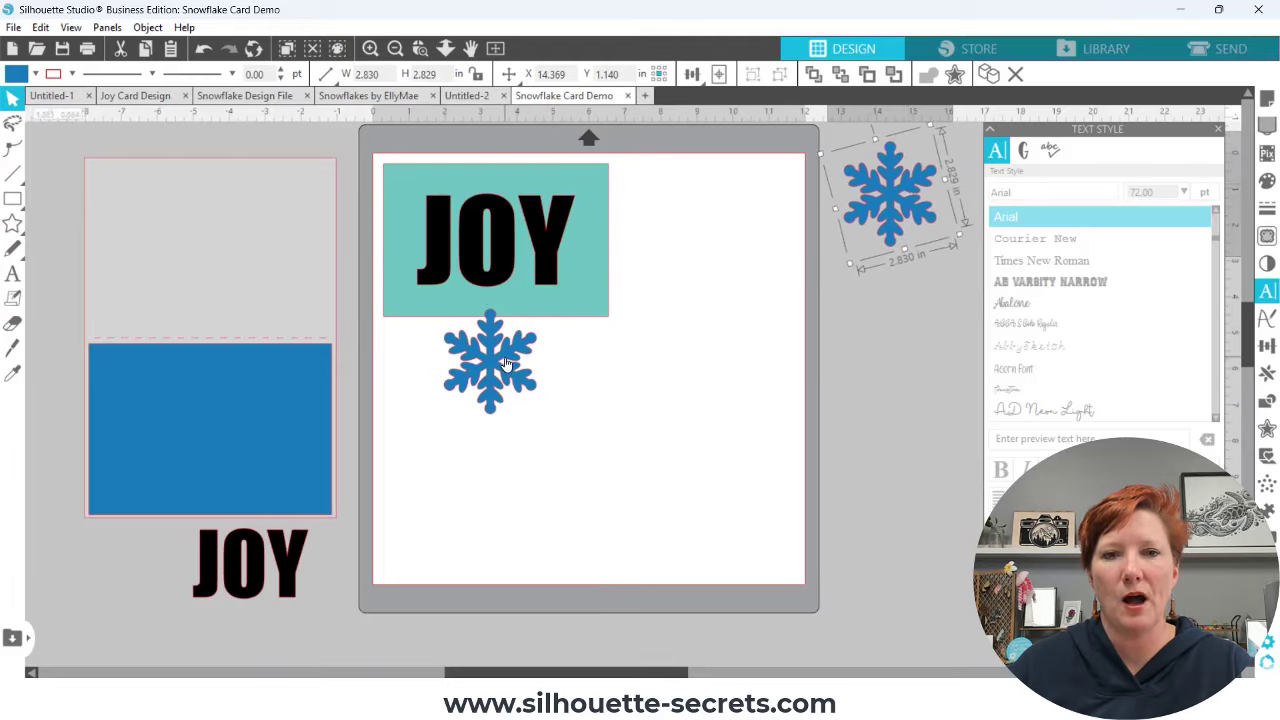
pyautogui.moveTo(510, 360); pyautogui.dragTo(670, 252)
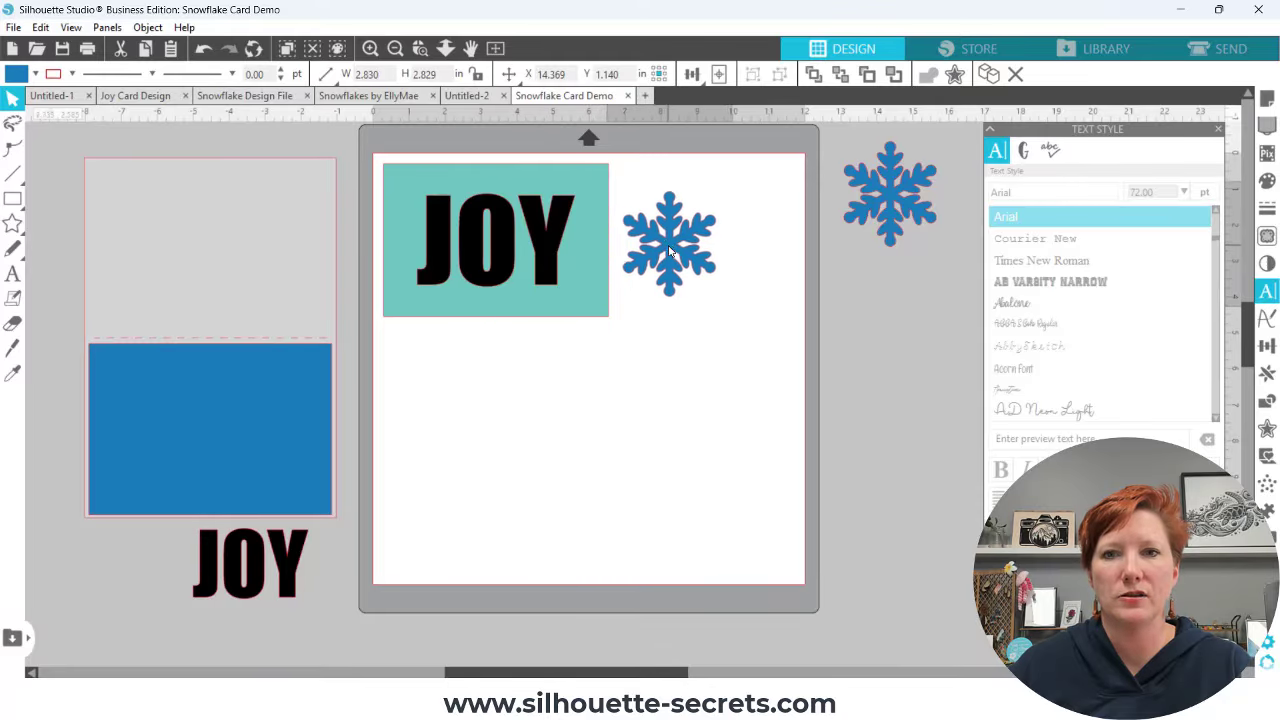
# Ungroup the JOY lettering on the teal rectangle and move the letter O off the page below the spare snowflake
pyautogui.click(502, 236)
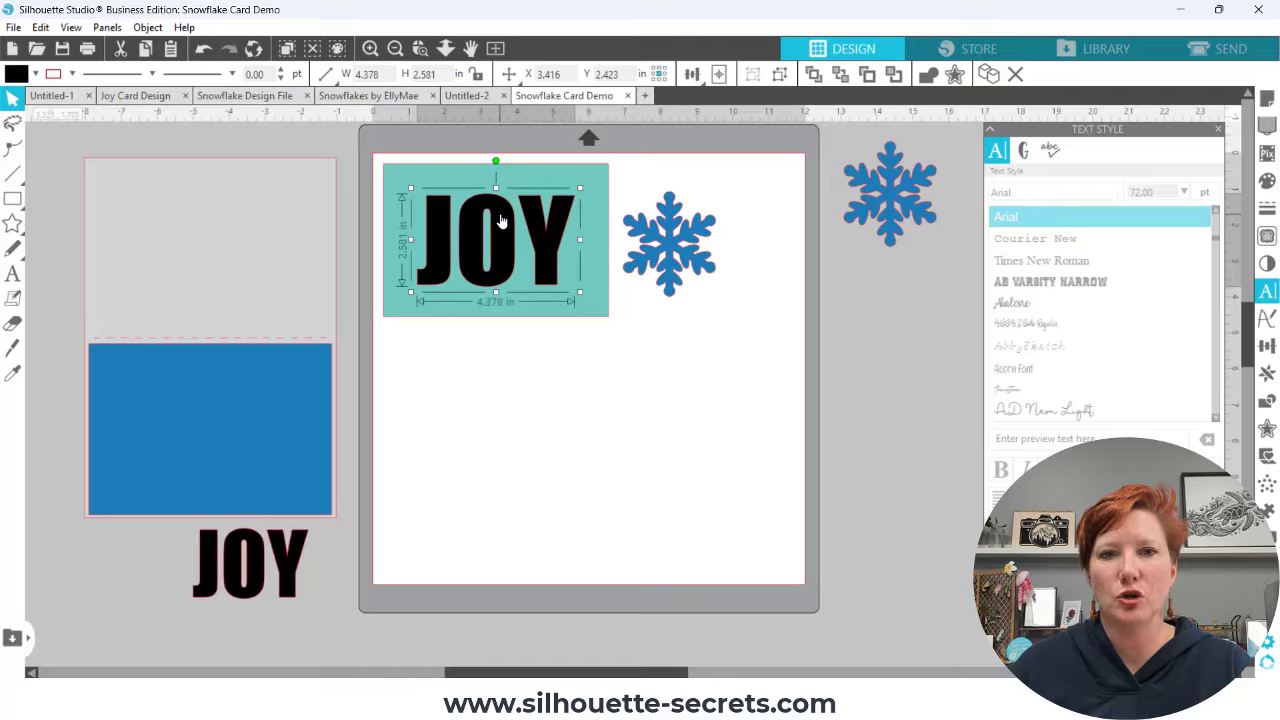
pyautogui.rightClick(501, 214)
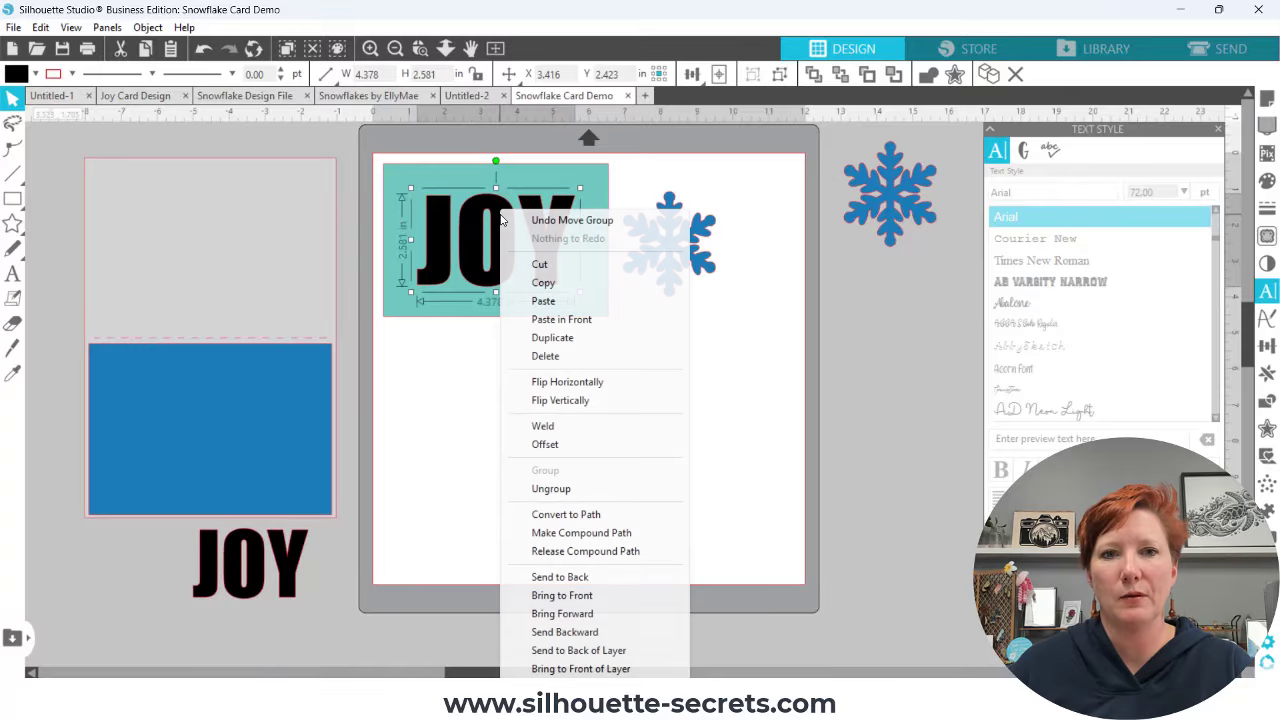
pyautogui.click(551, 489)
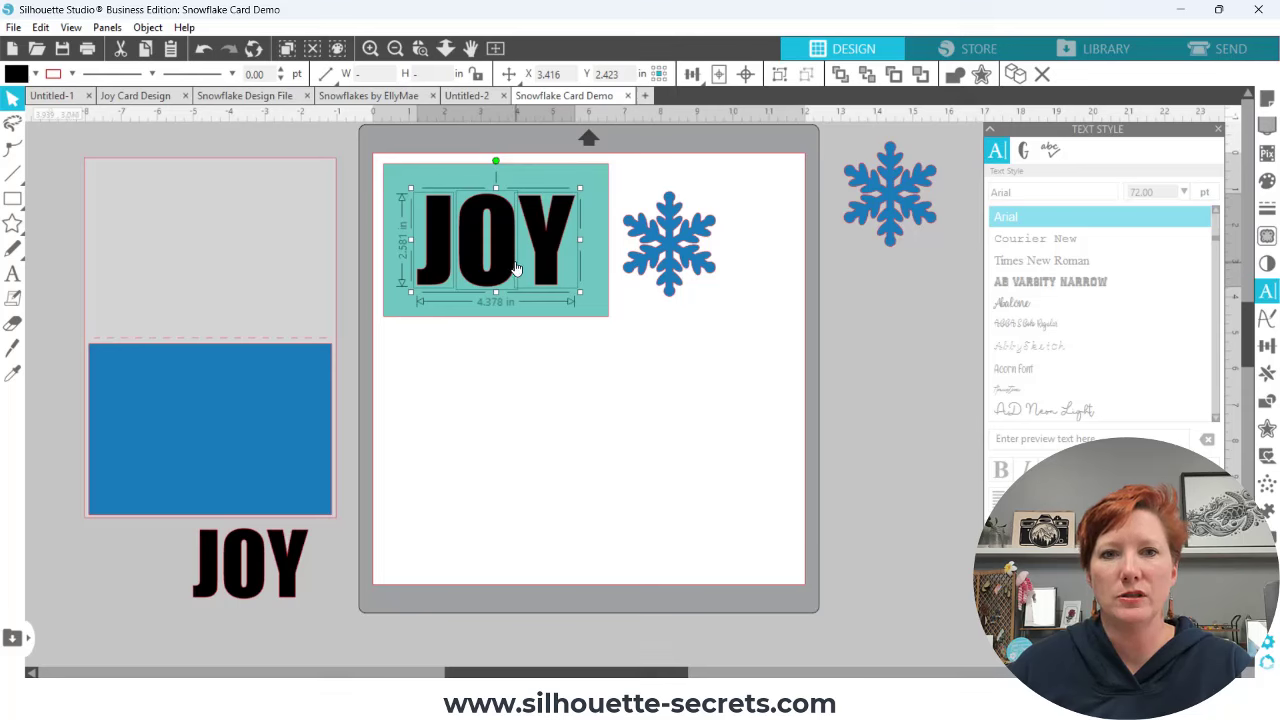
pyautogui.click(482, 355)
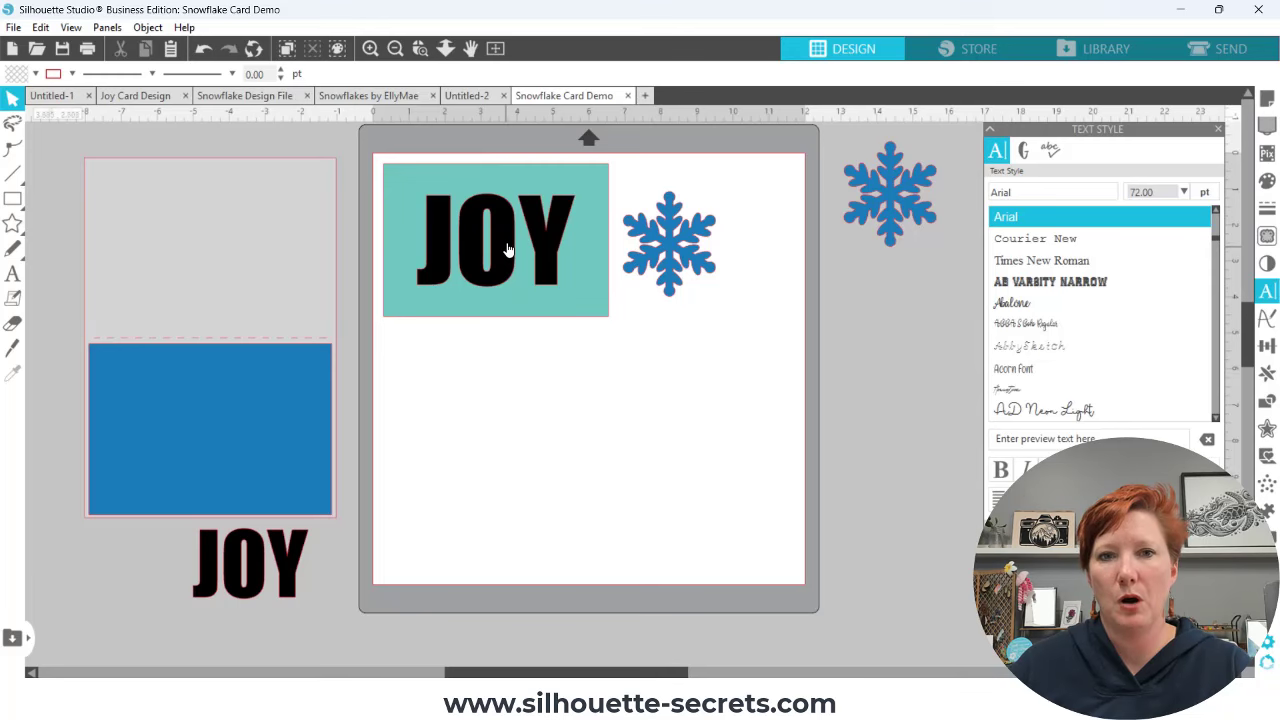
pyautogui.moveTo(505, 247); pyautogui.dragTo(899, 304)
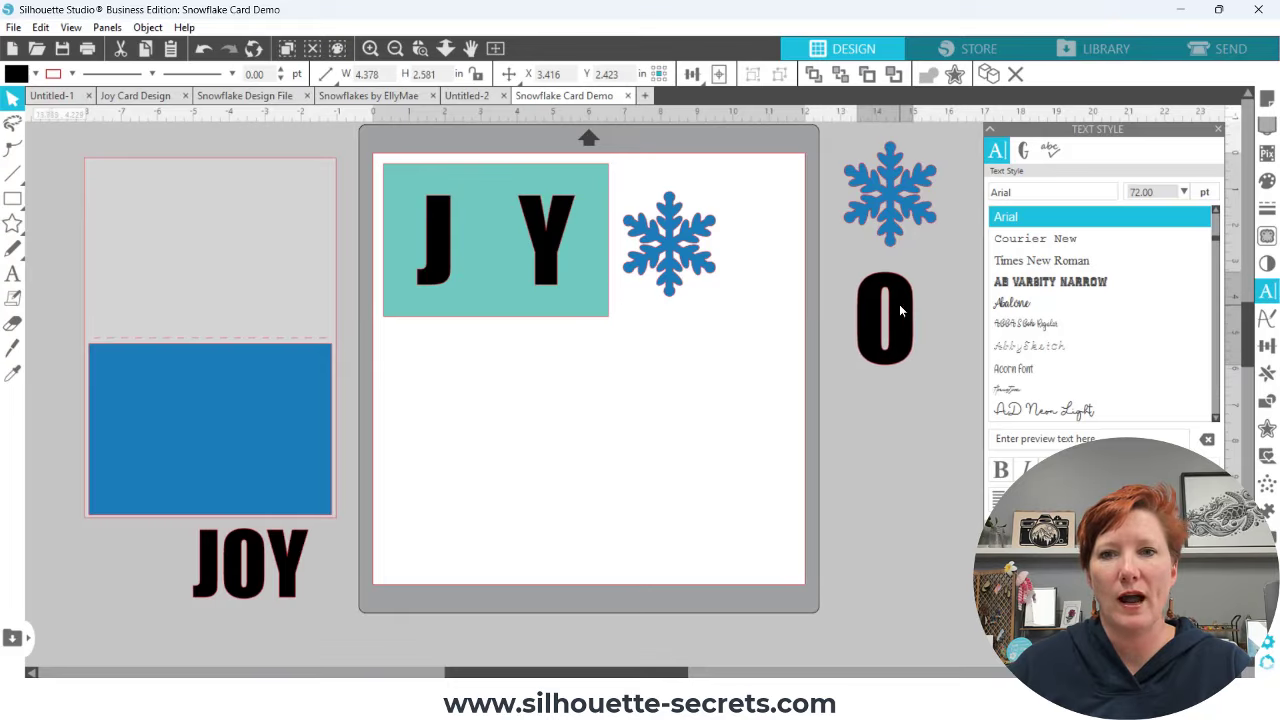
# Place the snowflake between the J and Y in place of the O and rotate it slightly clockwise
pyautogui.click(680, 303)
pyautogui.moveTo(669, 252); pyautogui.dragTo(490, 240)
pyautogui.press('Escape')
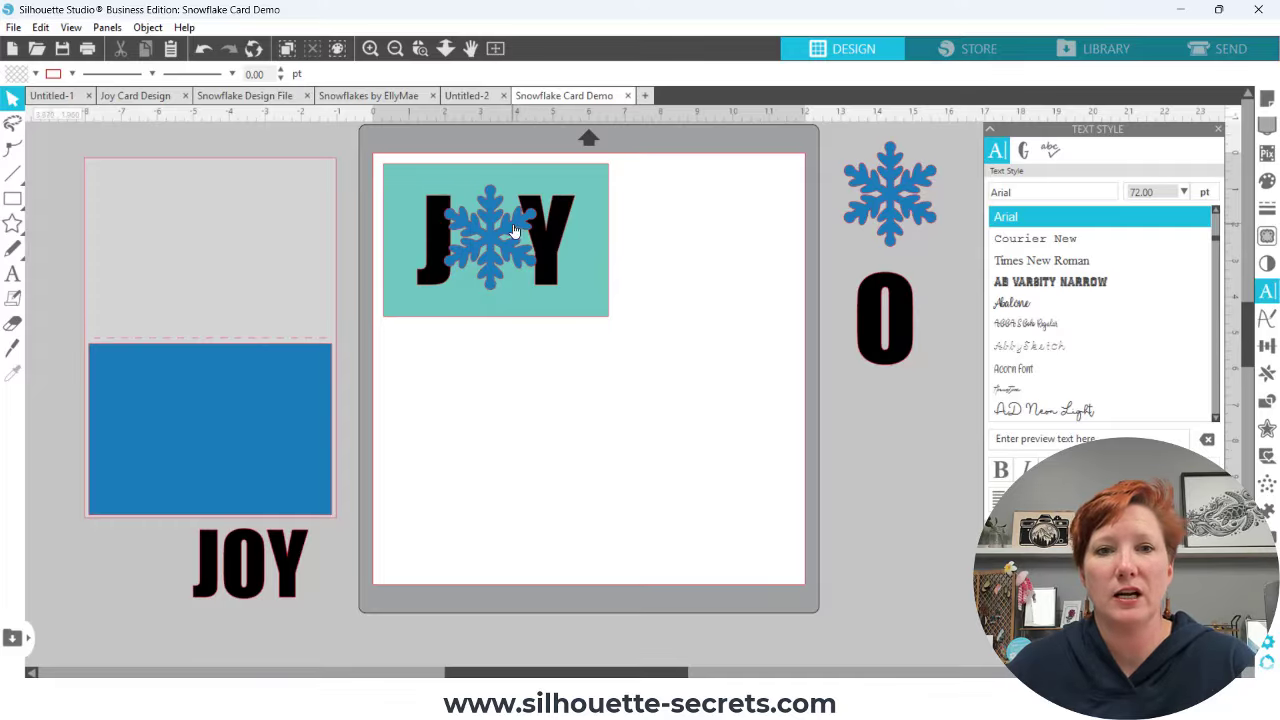
pyautogui.click(512, 220)
pyautogui.moveTo(468, 156); pyautogui.dragTo(488, 162)
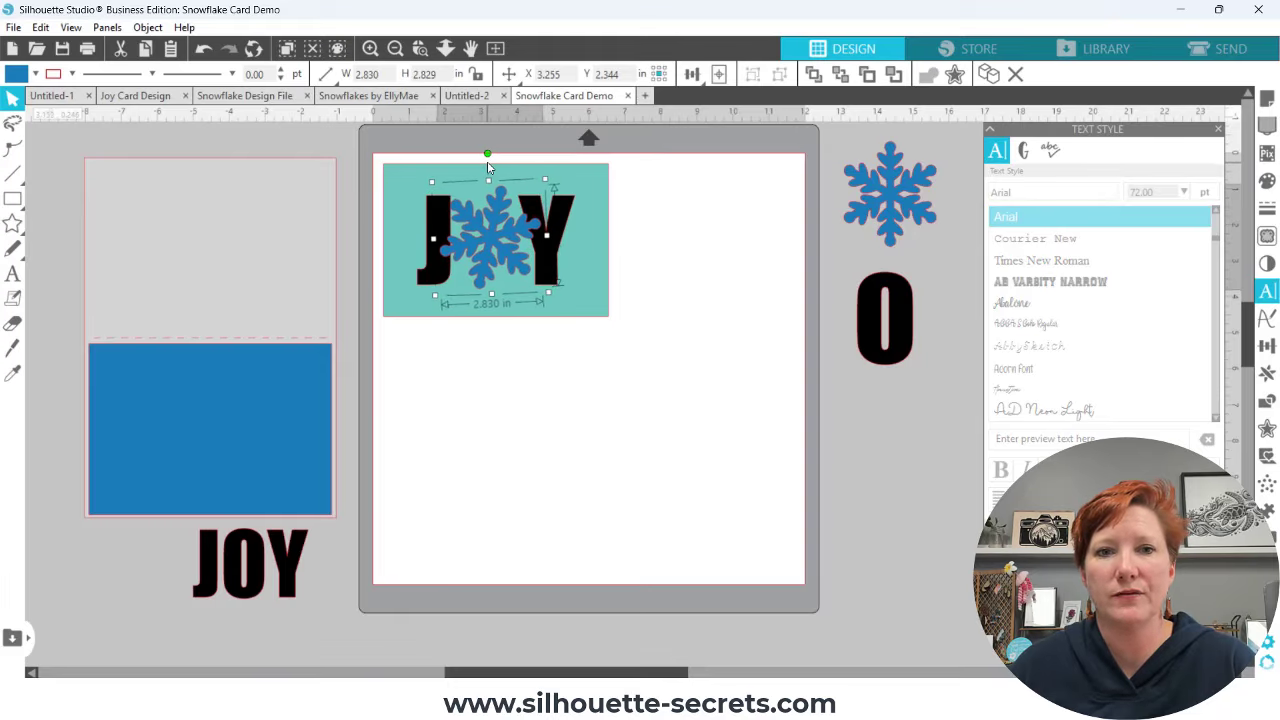
# Nudge the letter Y on the teal rectangle rightward, clear of the snowflake, to about X 5.40 in
pyautogui.click(566, 215)
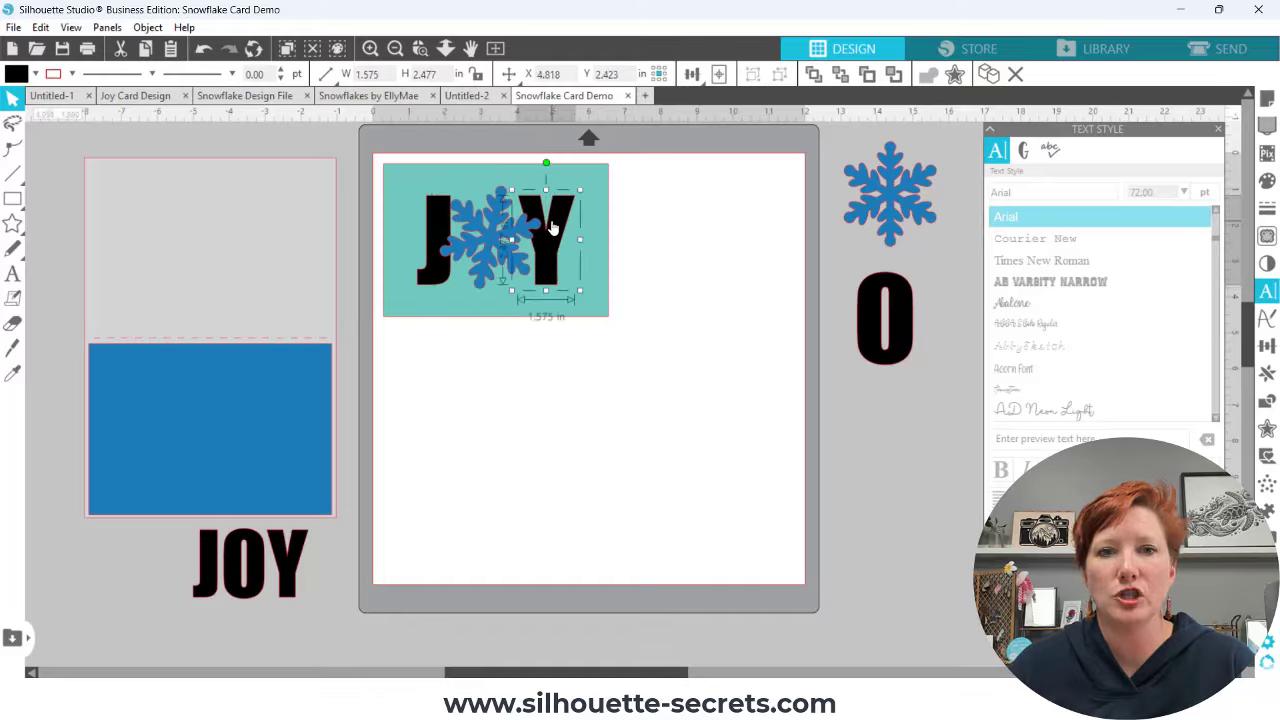
pyautogui.press('Right')
pyautogui.press('Right')
pyautogui.press('Right')
pyautogui.press('Right')
pyautogui.press('Right')
pyautogui.press('Right')
pyautogui.press('Right')
pyautogui.press('Right')
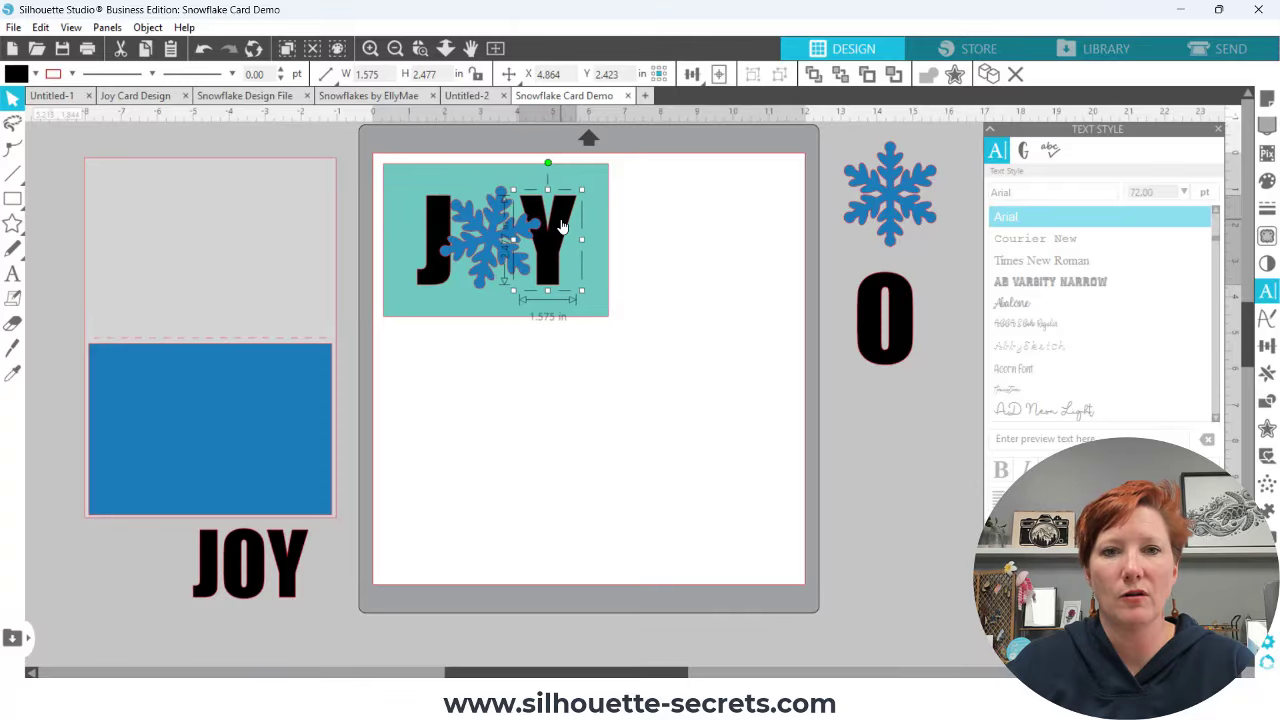
pyautogui.press('Right')
pyautogui.press('Right')
pyautogui.press('Right')
pyautogui.press('Right')
pyautogui.press('Right')
pyautogui.press('Right')
pyautogui.press('Right')
pyautogui.press('Right')
pyautogui.press('Right')
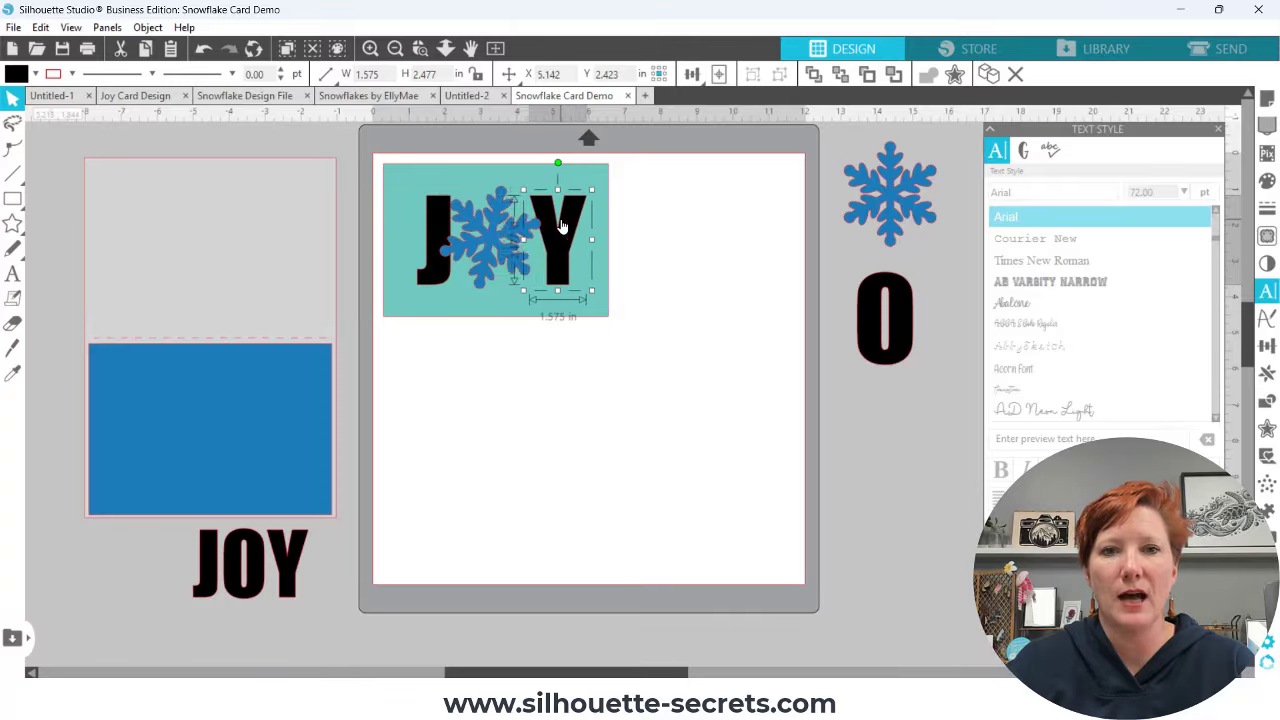
pyautogui.press('Right')
pyautogui.press('Right')
pyautogui.press('Right')
pyautogui.press('Right')
pyautogui.press('Right')
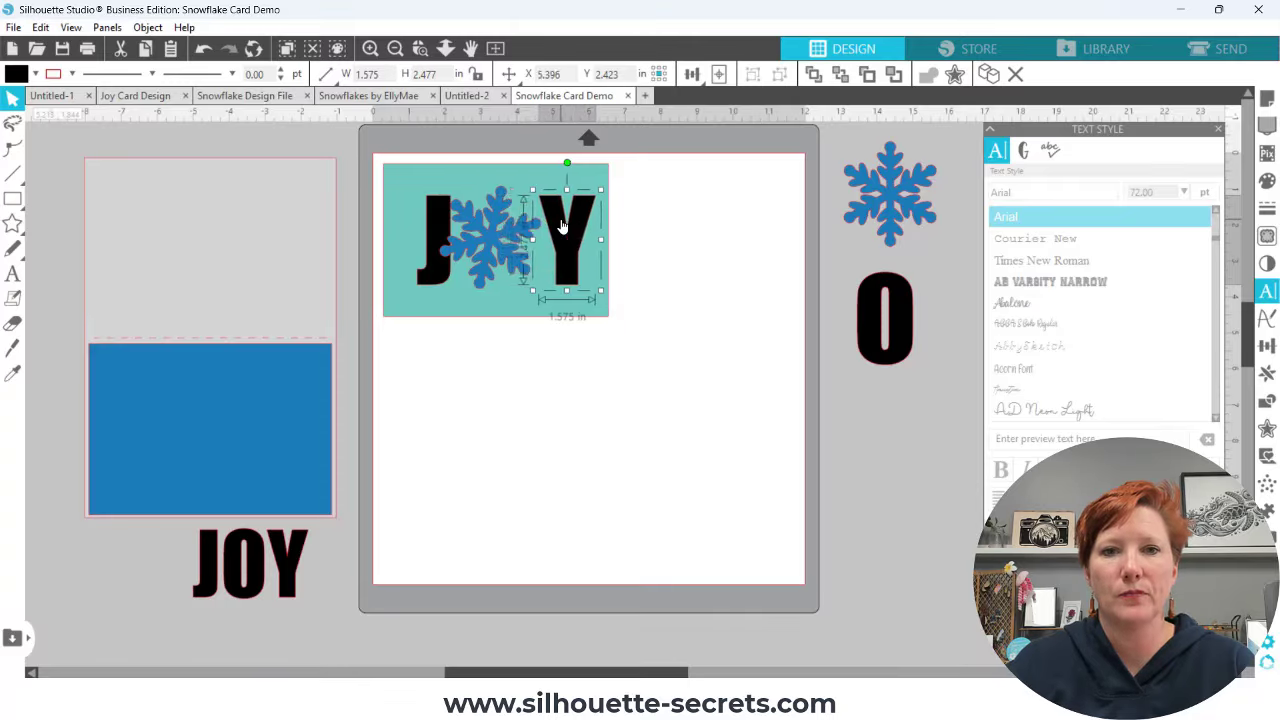
# Nudge the letter J on the teal rectangle leftward, clear of the snowflake, to about X 1.18 in
pyautogui.click(437, 223)
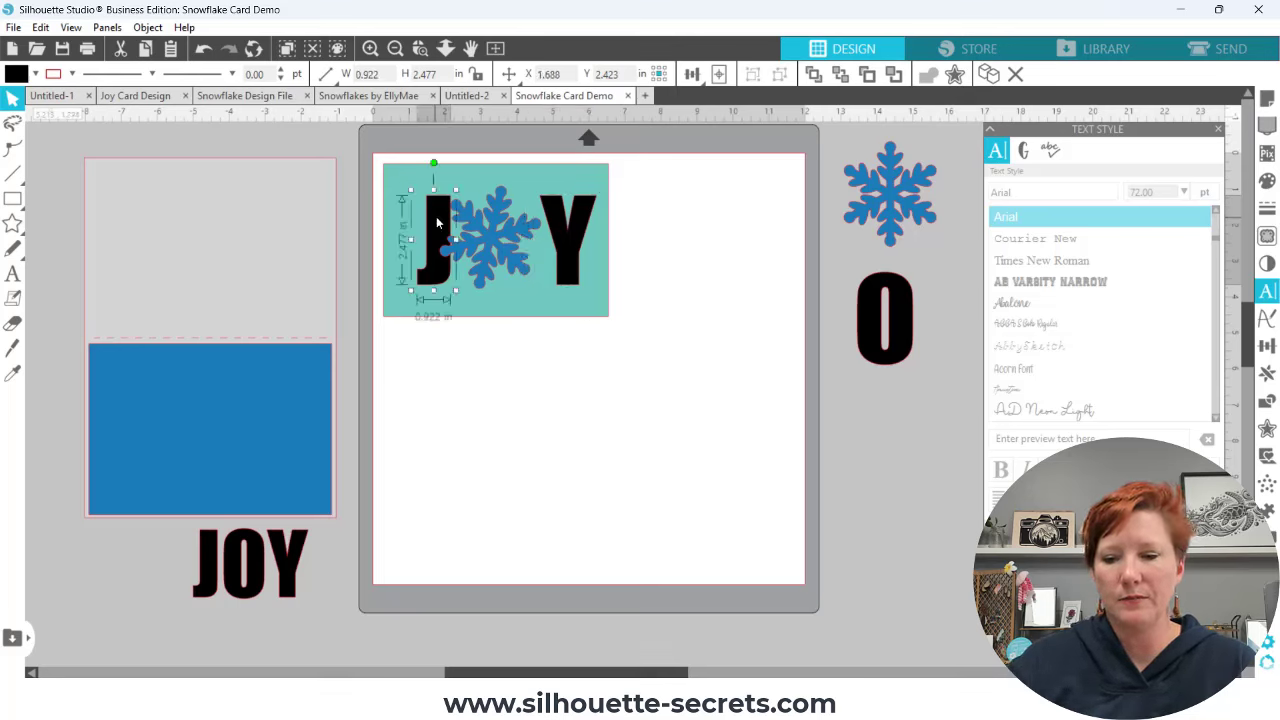
pyautogui.press('Left')
pyautogui.press('Left')
pyautogui.press('Left')
pyautogui.press('Left')
pyautogui.press('Left')
pyautogui.press('Left')
pyautogui.press('Left')
pyautogui.press('Left')
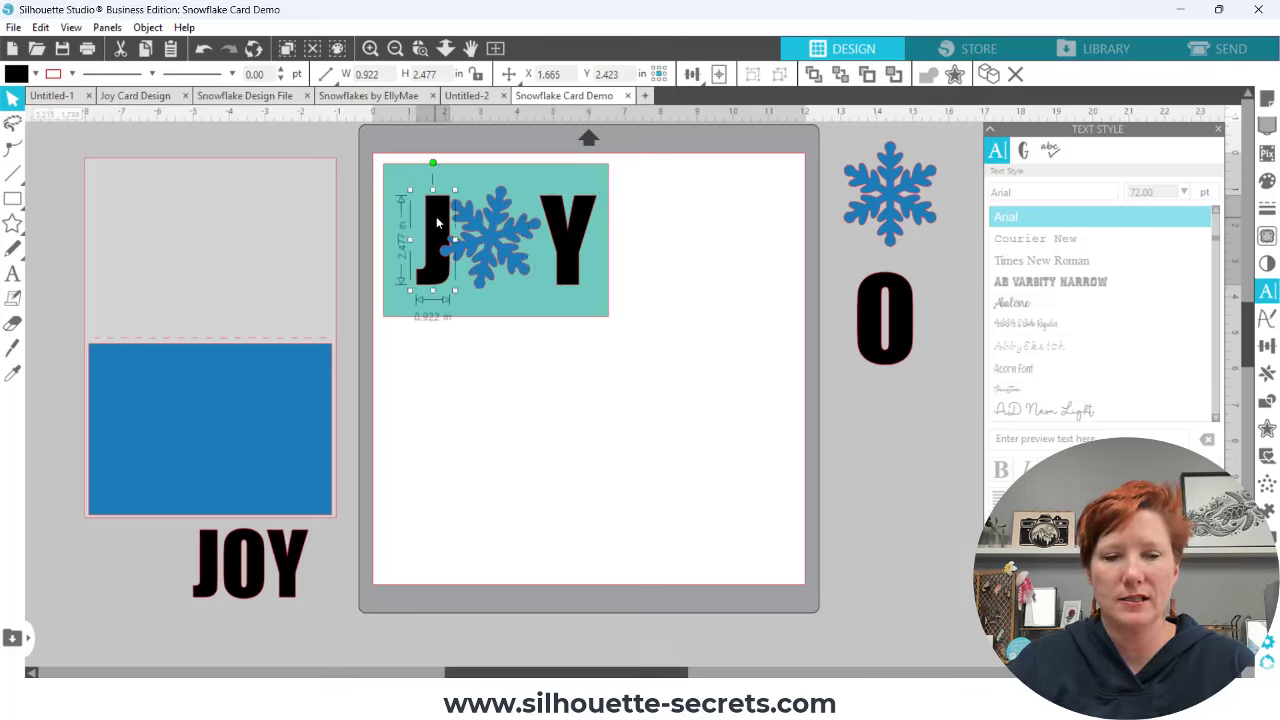
pyautogui.press('Left')
pyautogui.press('Left')
pyautogui.press('Left')
pyautogui.press('Left')
pyautogui.press('Left')
pyautogui.press('Left')
pyautogui.press('Left')
pyautogui.press('Left')
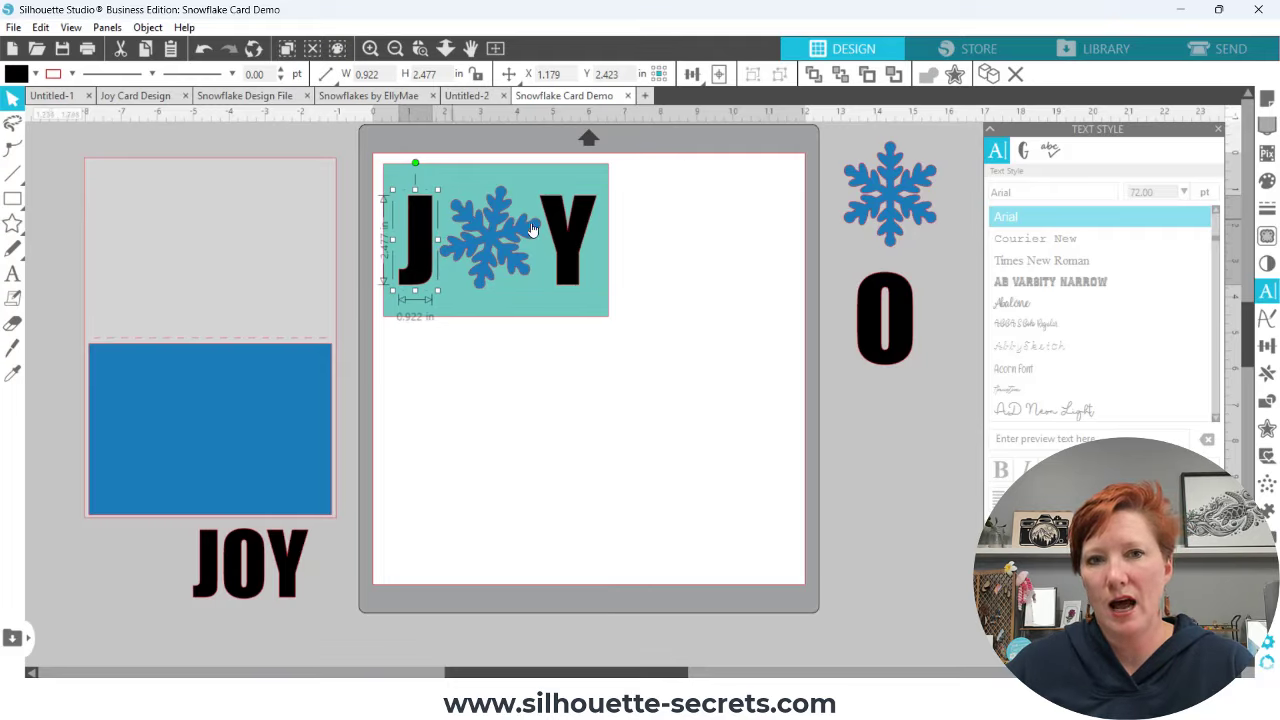
# Align the J, snowflake and Y on their vertical middles and space them evenly horizontally
pyautogui.keyDown('shift'); pyautogui.click(486, 240); pyautogui.keyUp('shift')
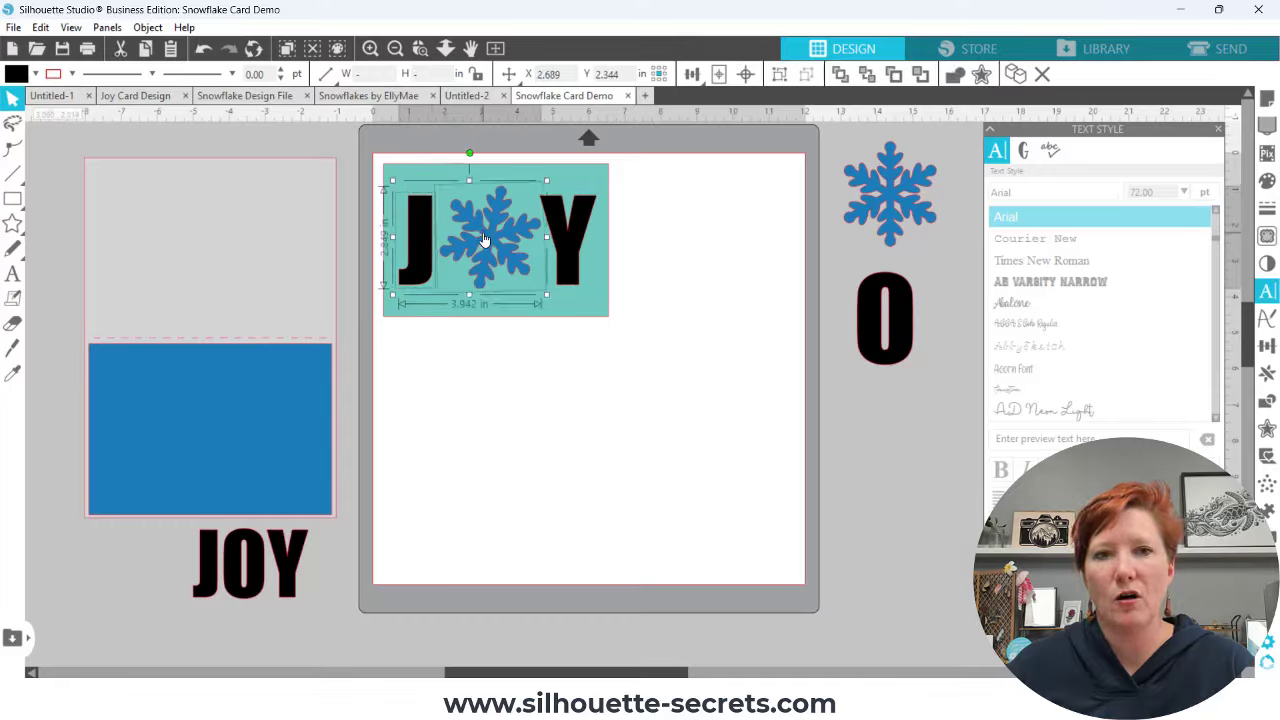
pyautogui.keyDown('shift'); pyautogui.click(565, 237); pyautogui.keyUp('shift')
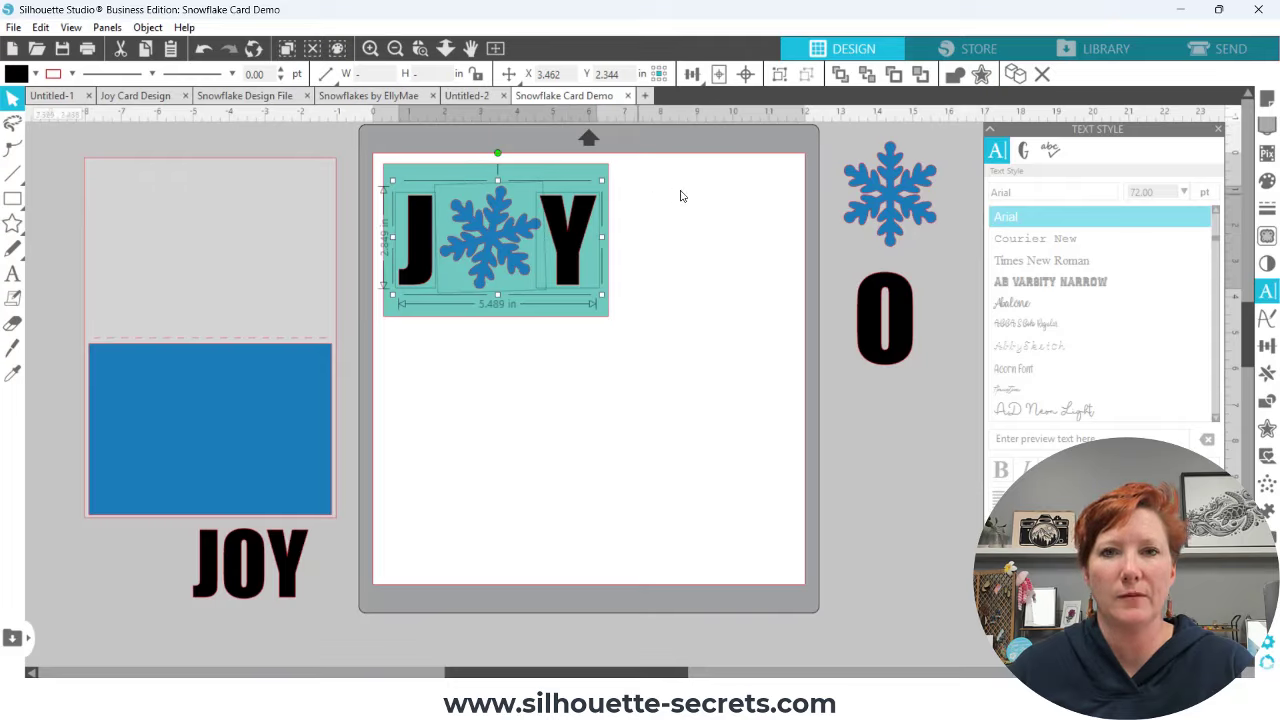
pyautogui.click(690, 75)
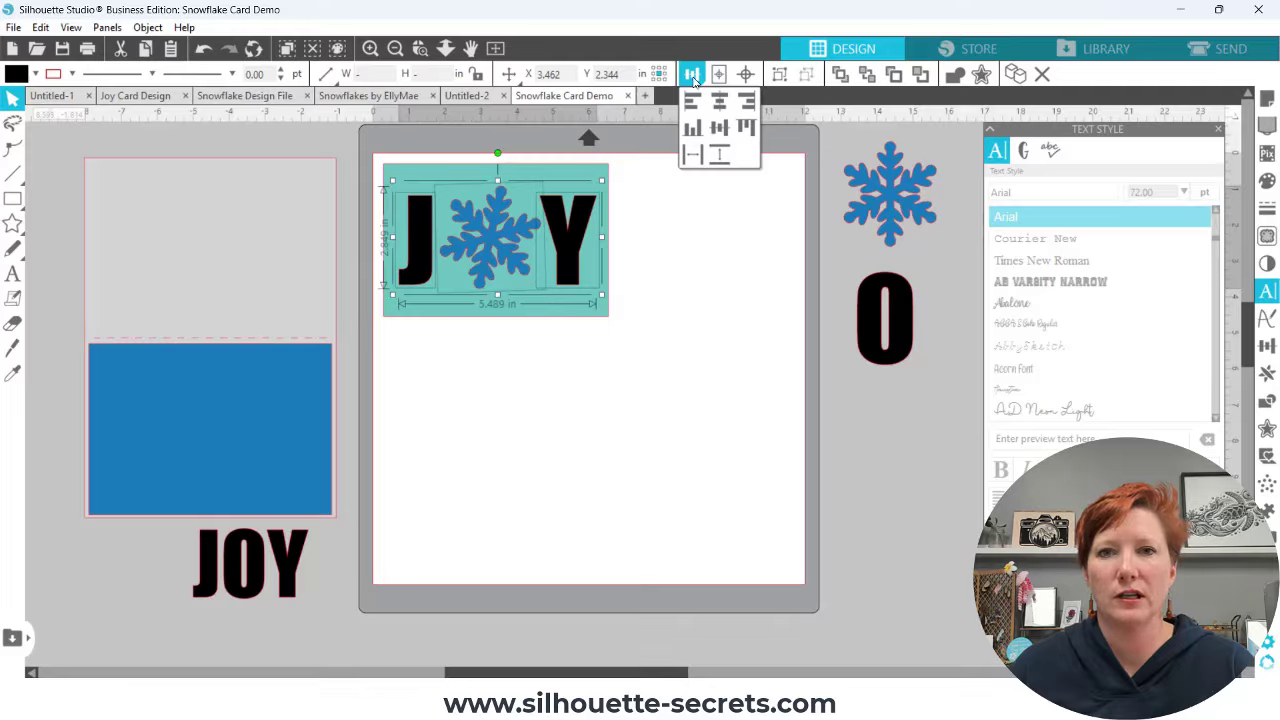
pyautogui.click(693, 158)
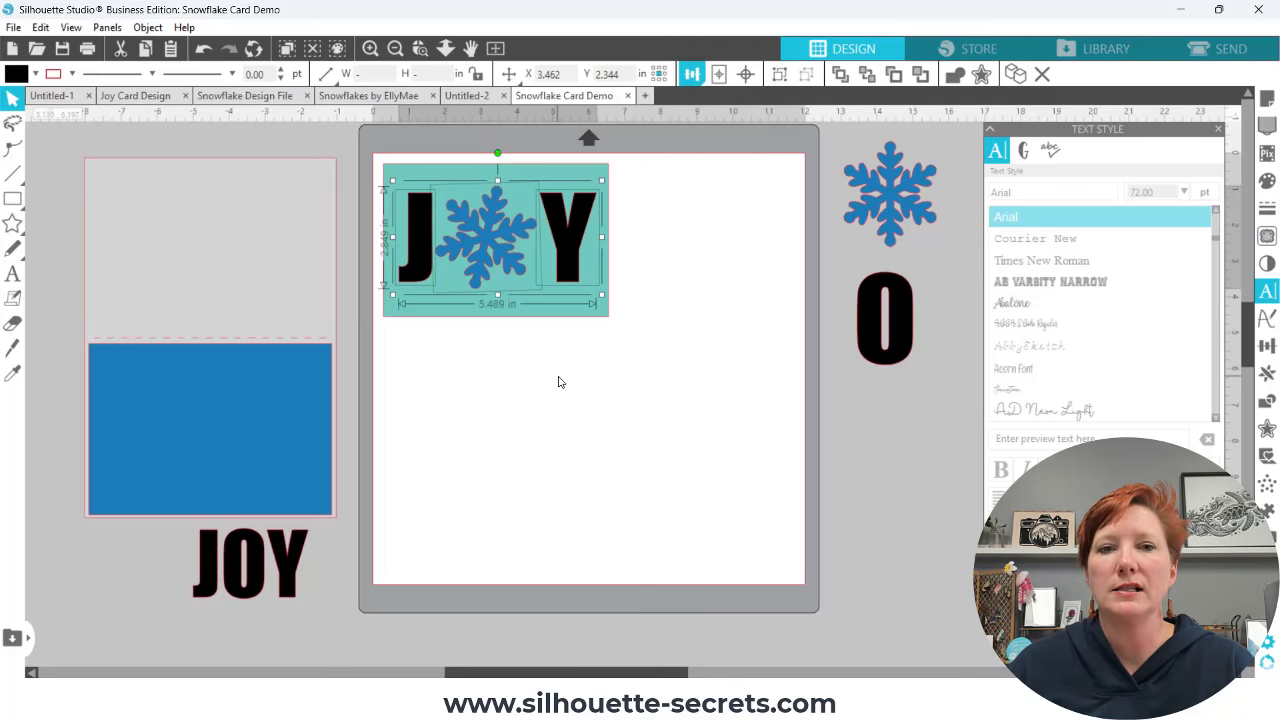
# Nudge the snowflake slightly right to about X 3.20 in so it looks evenly spaced between the J and Y
pyautogui.click(419, 48)
pyautogui.moveTo(369, 149); pyautogui.dragTo(677, 361)
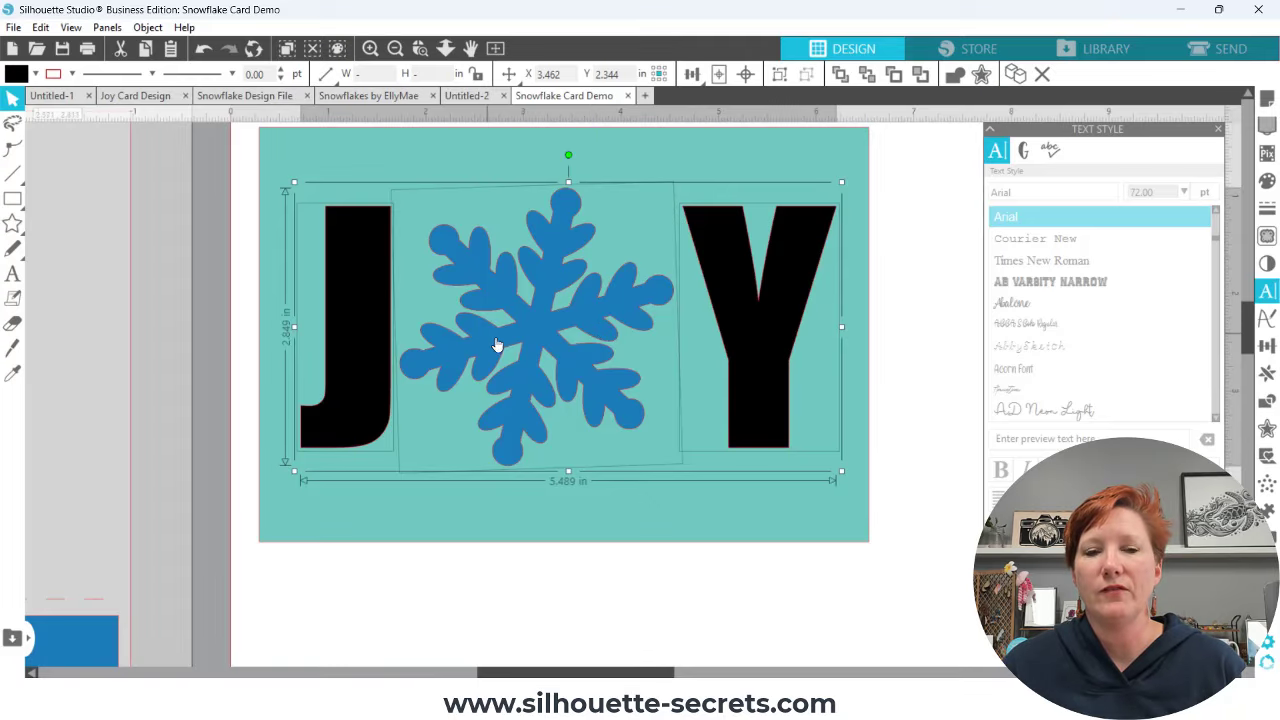
pyautogui.click(509, 591)
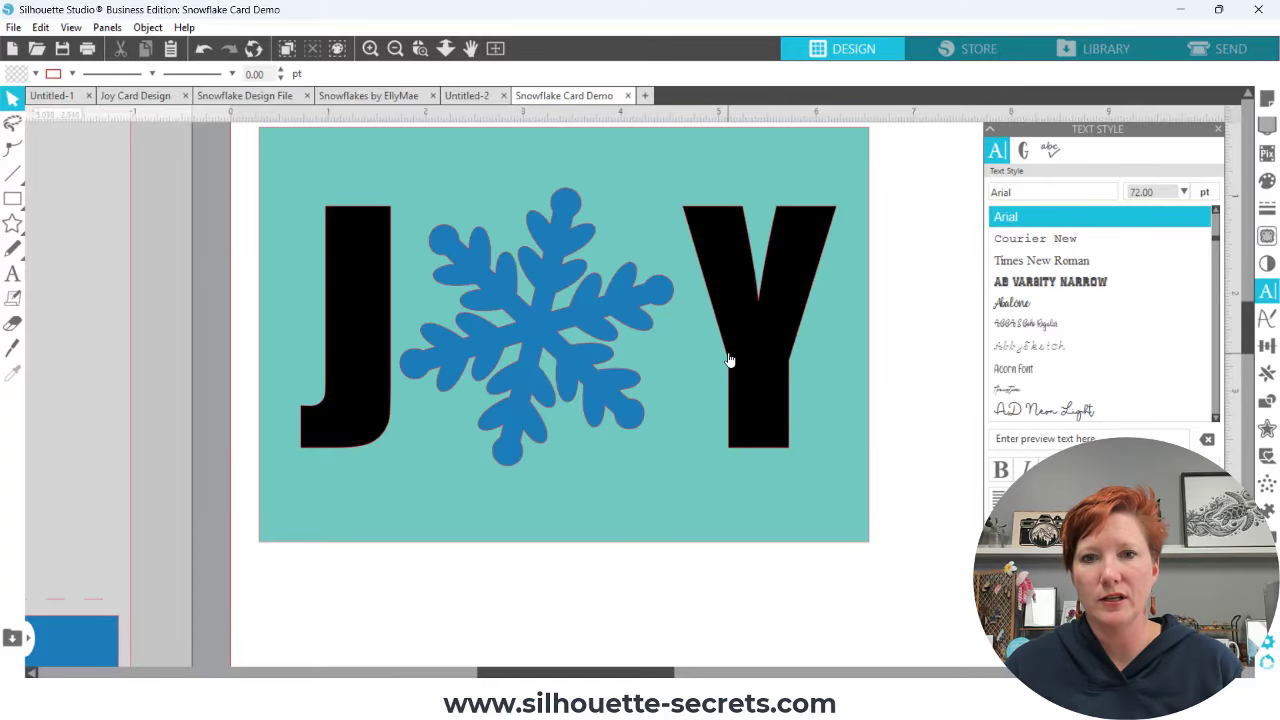
pyautogui.click(643, 311)
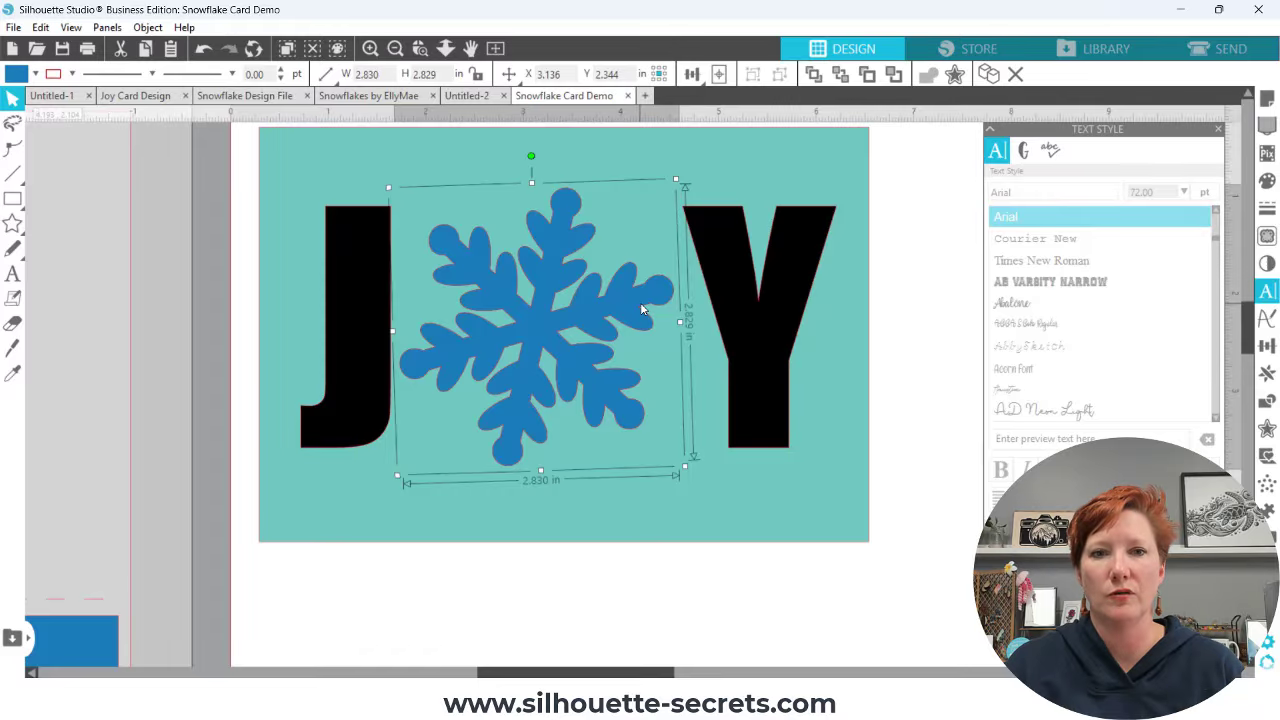
pyautogui.press('Right')
pyautogui.press('Right')
pyautogui.press('Right')
pyautogui.press('Right')
pyautogui.press('Right')
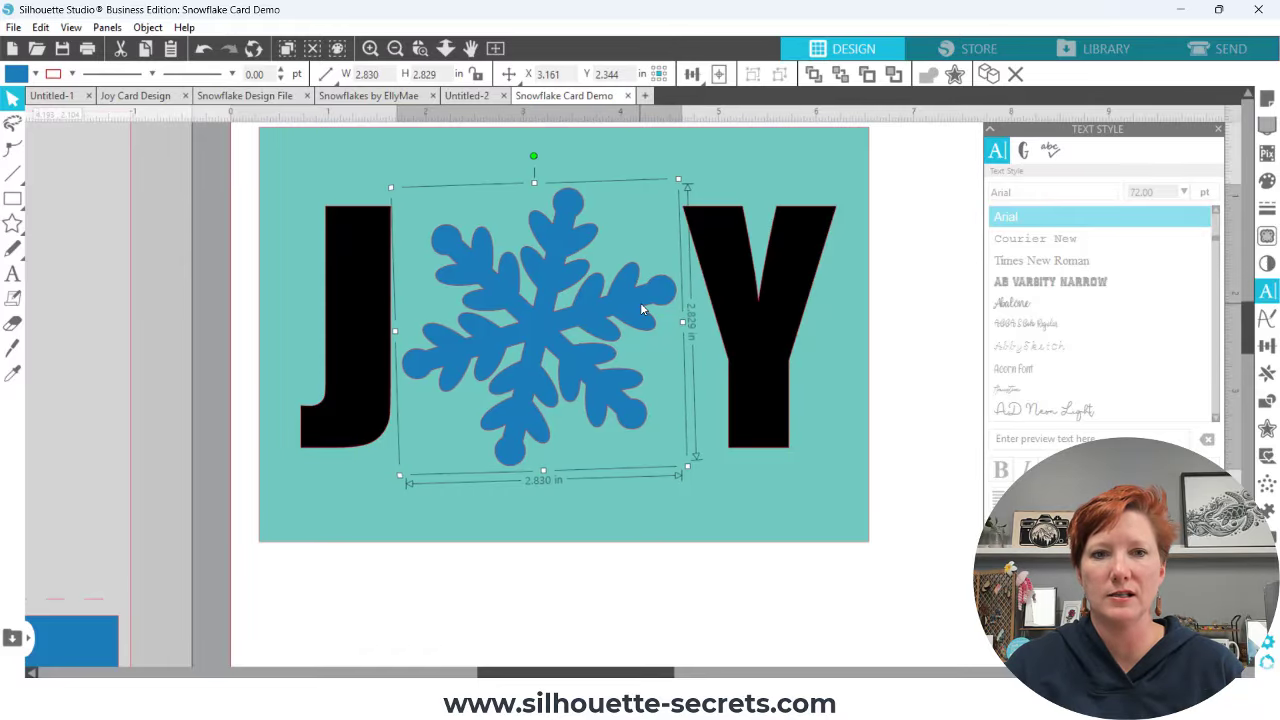
pyautogui.press('Right')
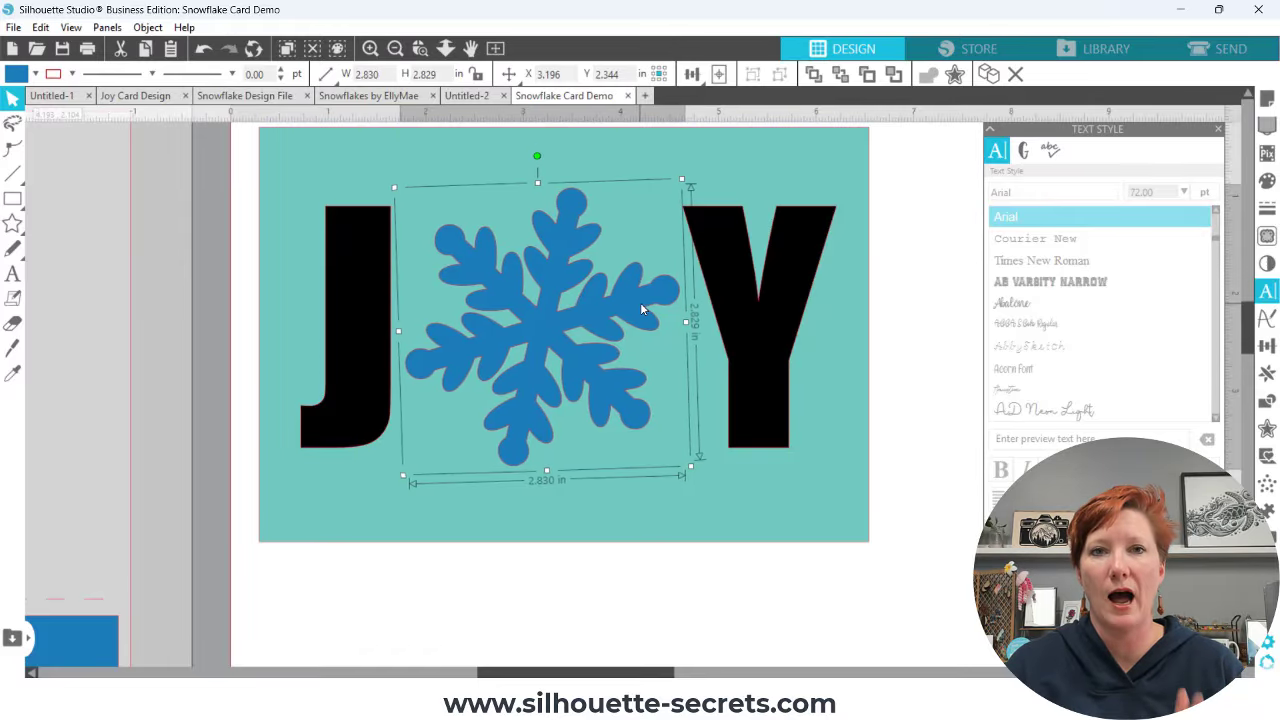
pyautogui.press('Right')
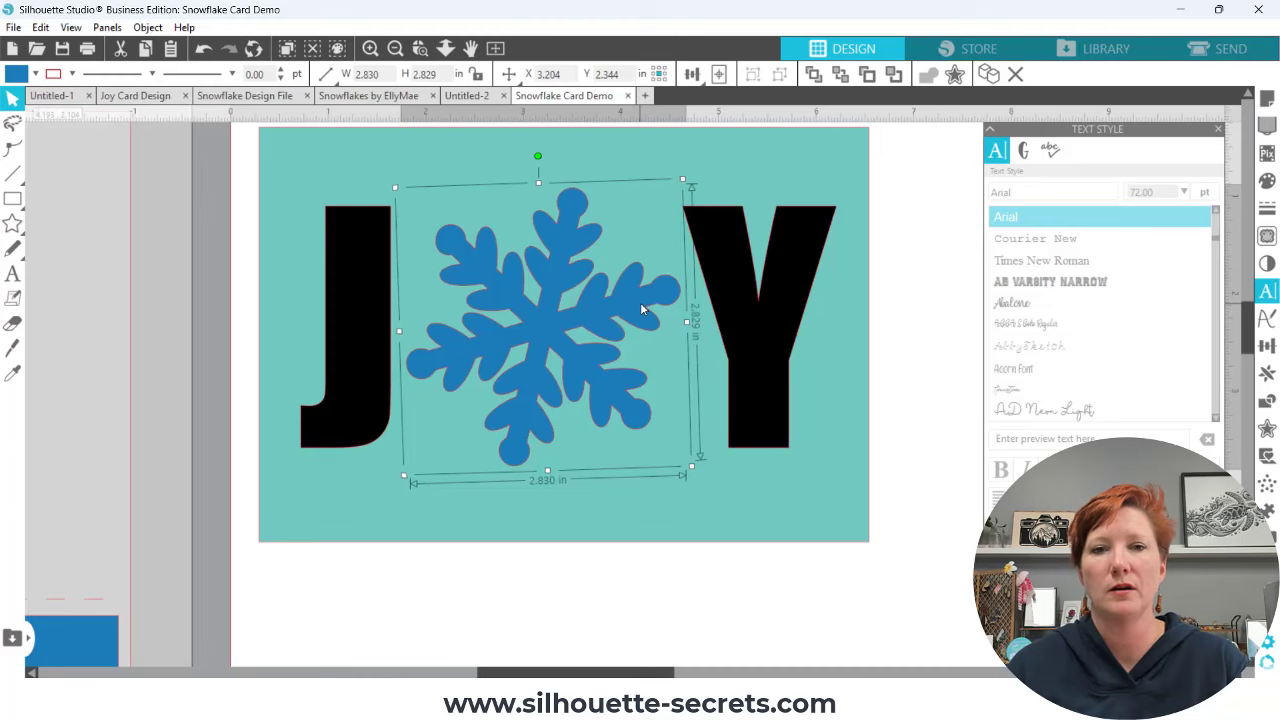
# Group the J, snowflake and Y on the teal rectangle into one object
pyautogui.click(395, 48)
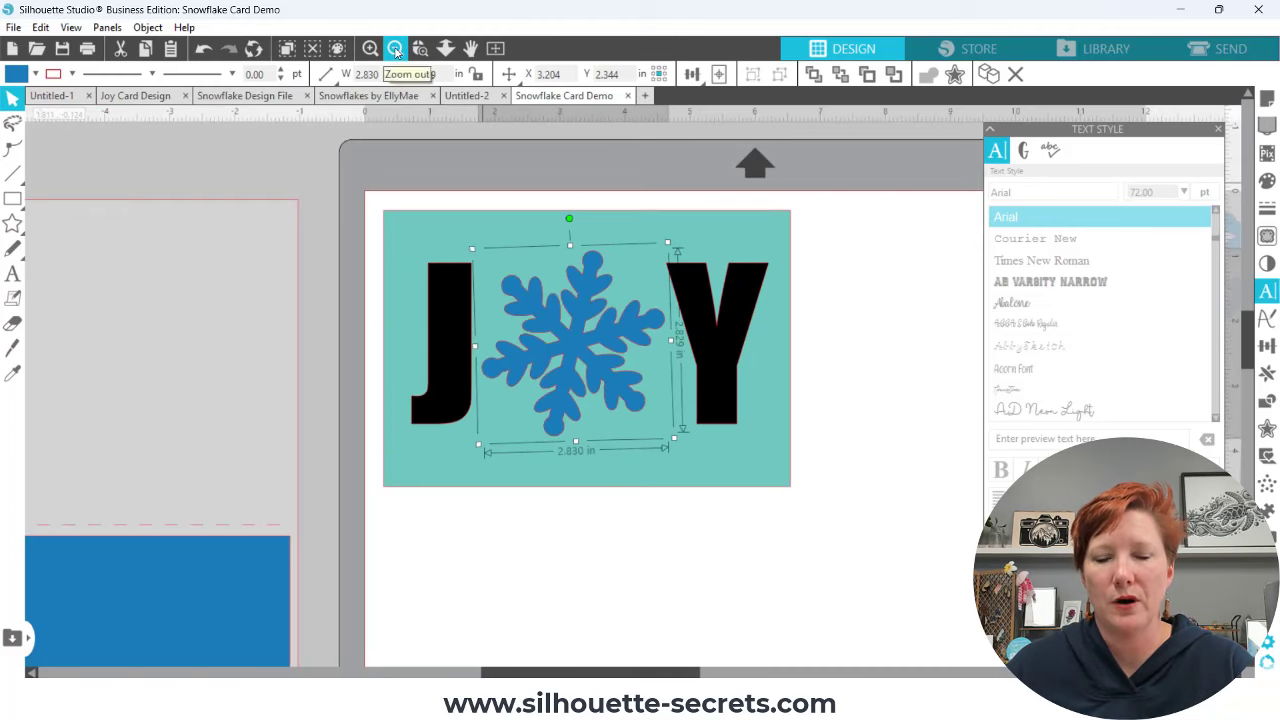
pyautogui.click(395, 48)
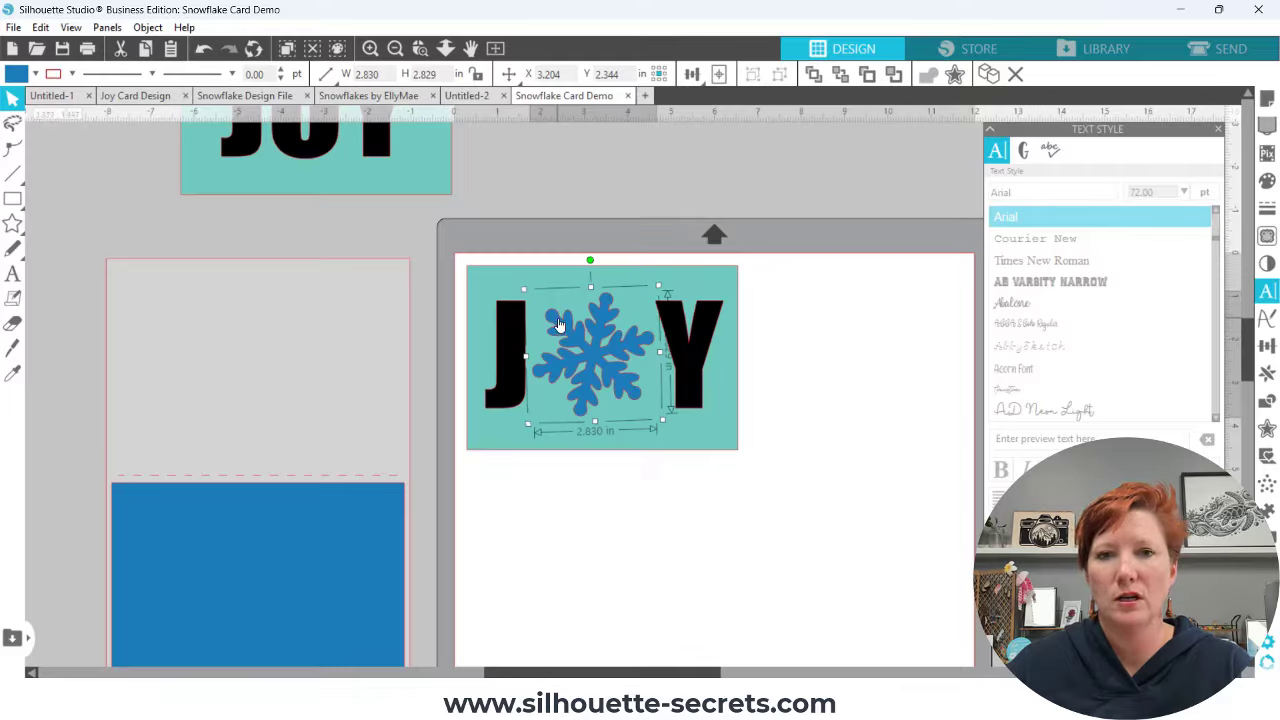
pyautogui.keyDown('shift'); pyautogui.click(505, 330); pyautogui.keyUp('shift')
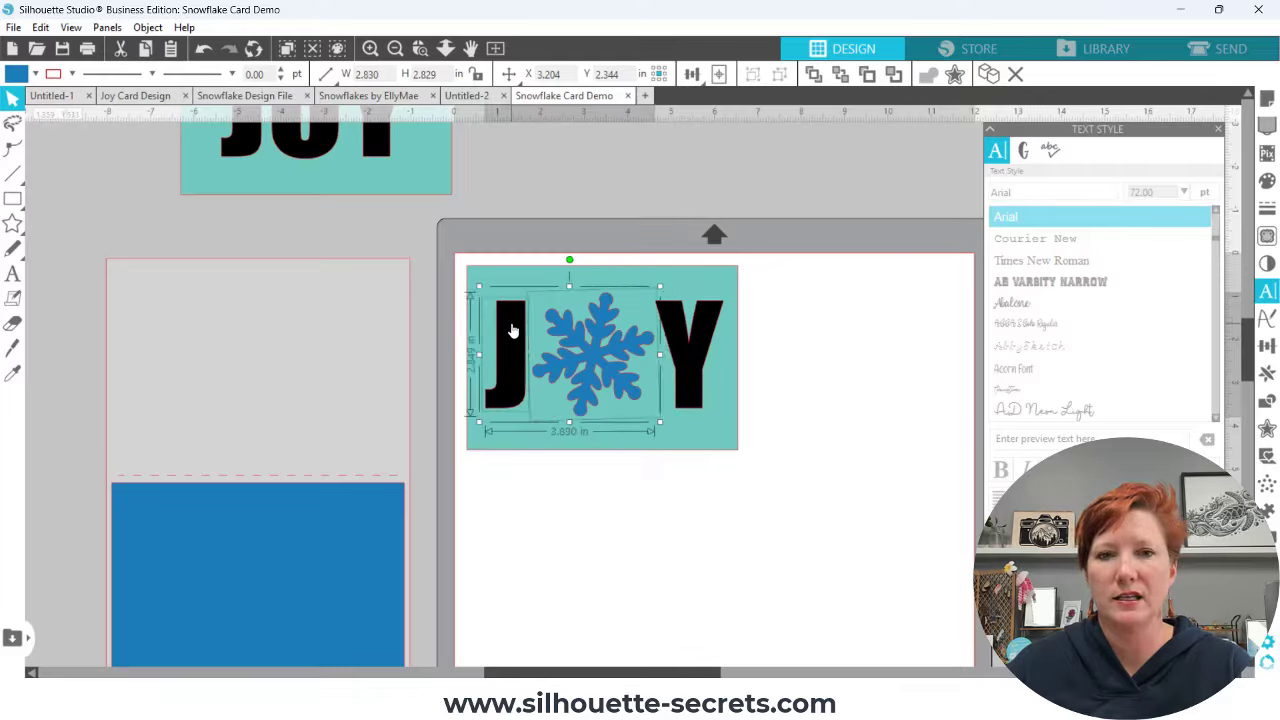
pyautogui.keyDown('shift'); pyautogui.click(676, 325); pyautogui.keyUp('shift')
pyautogui.rightClick(676, 325)
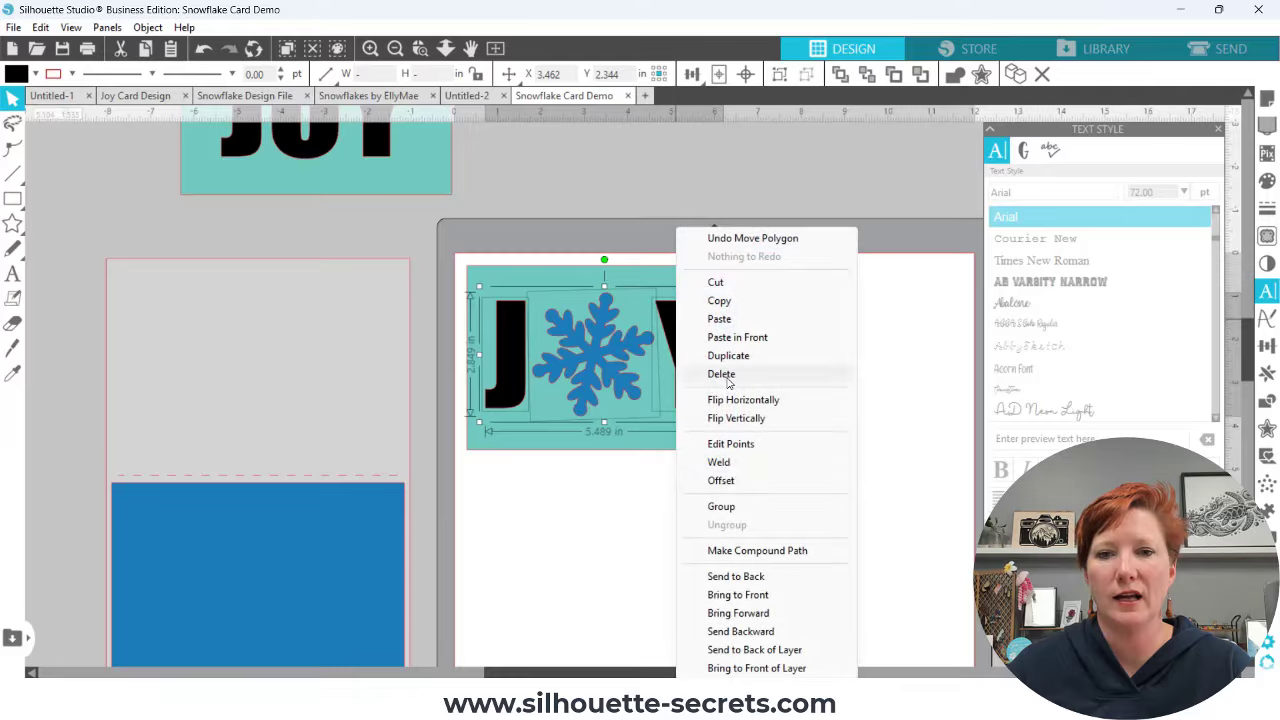
pyautogui.click(722, 506)
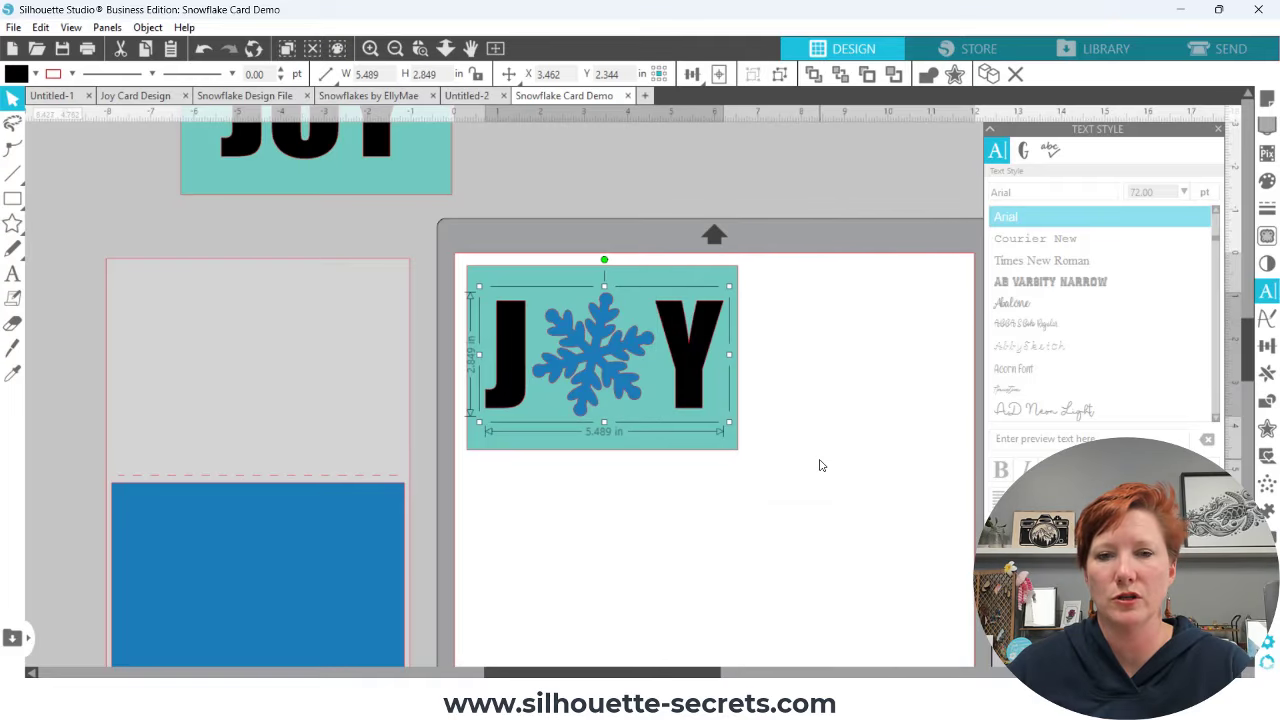
# Center the grouped snowflake JOY lettering and the teal rectangle on each other
pyautogui.scroll(-1, 820, 466)
pyautogui.hscroll(1, 766, 414)
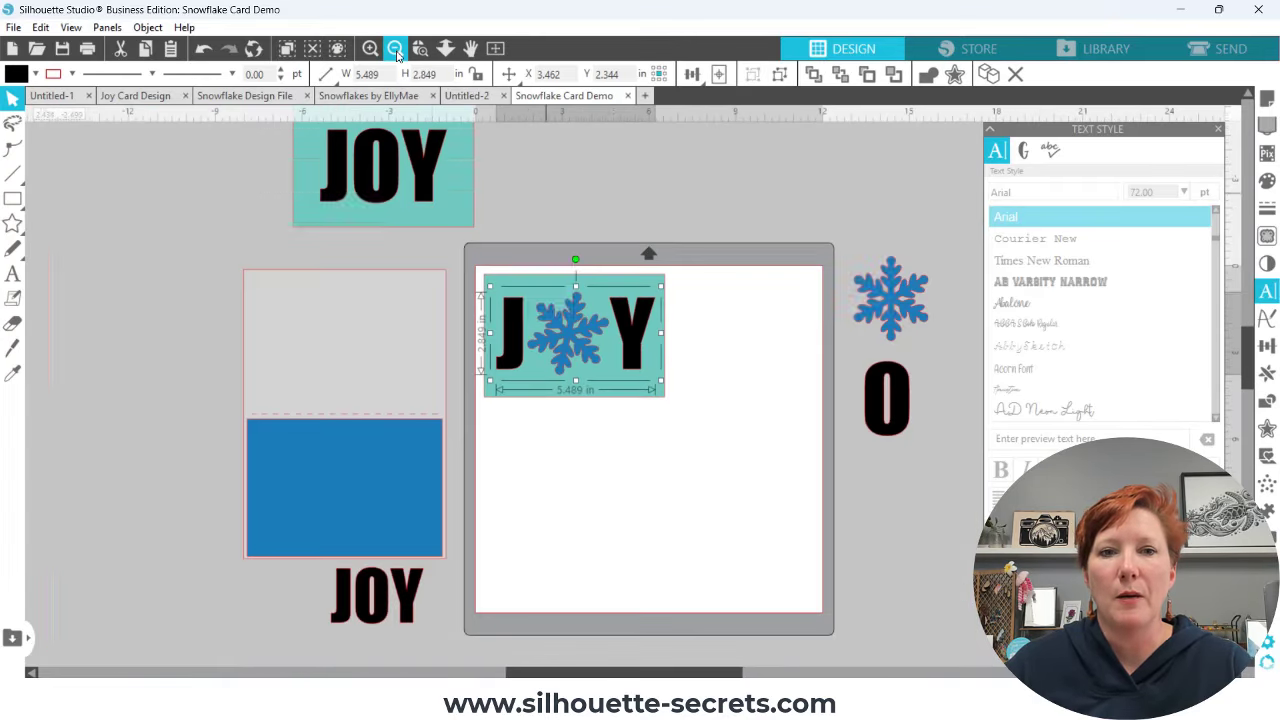
pyautogui.click(395, 48)
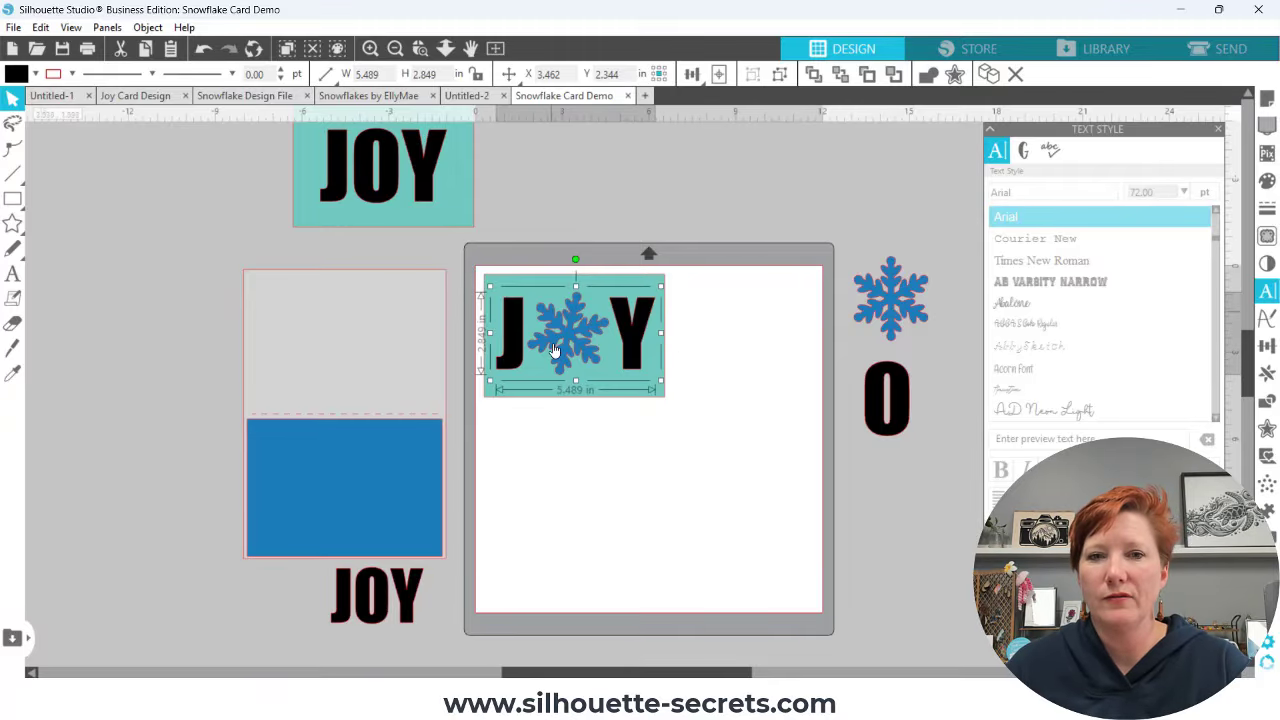
pyautogui.click(571, 405)
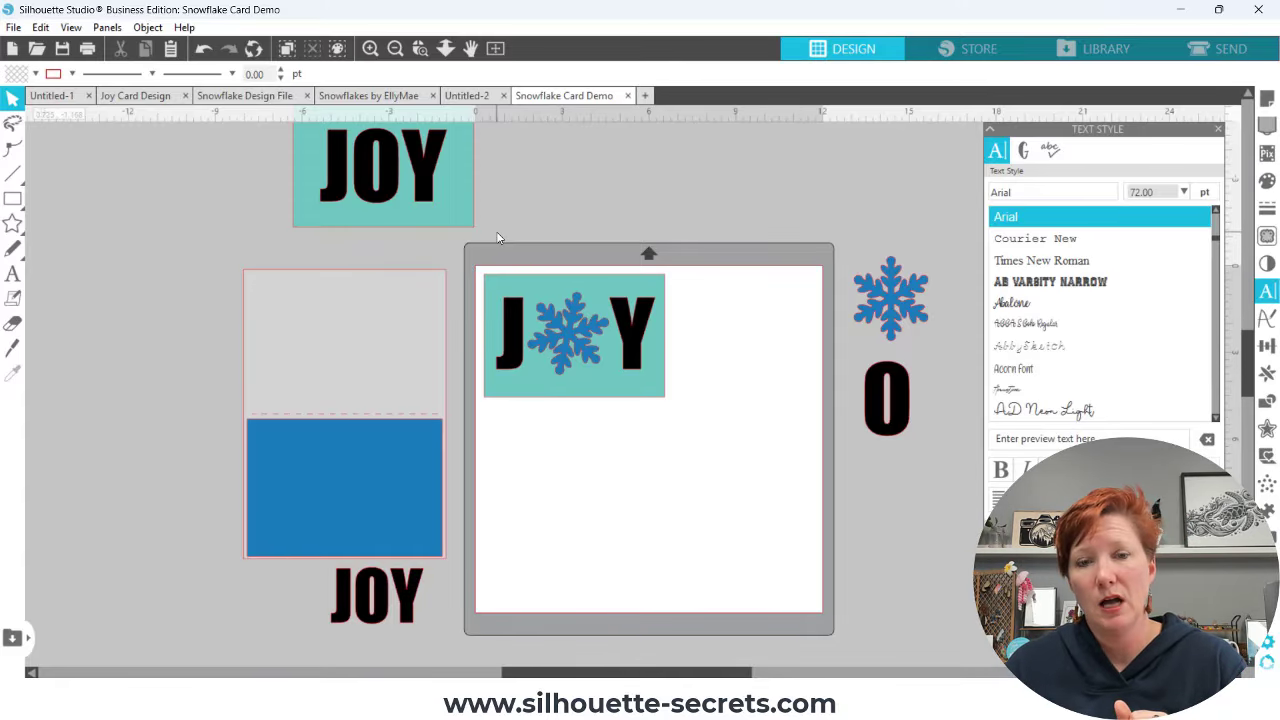
pyautogui.click(640, 388)
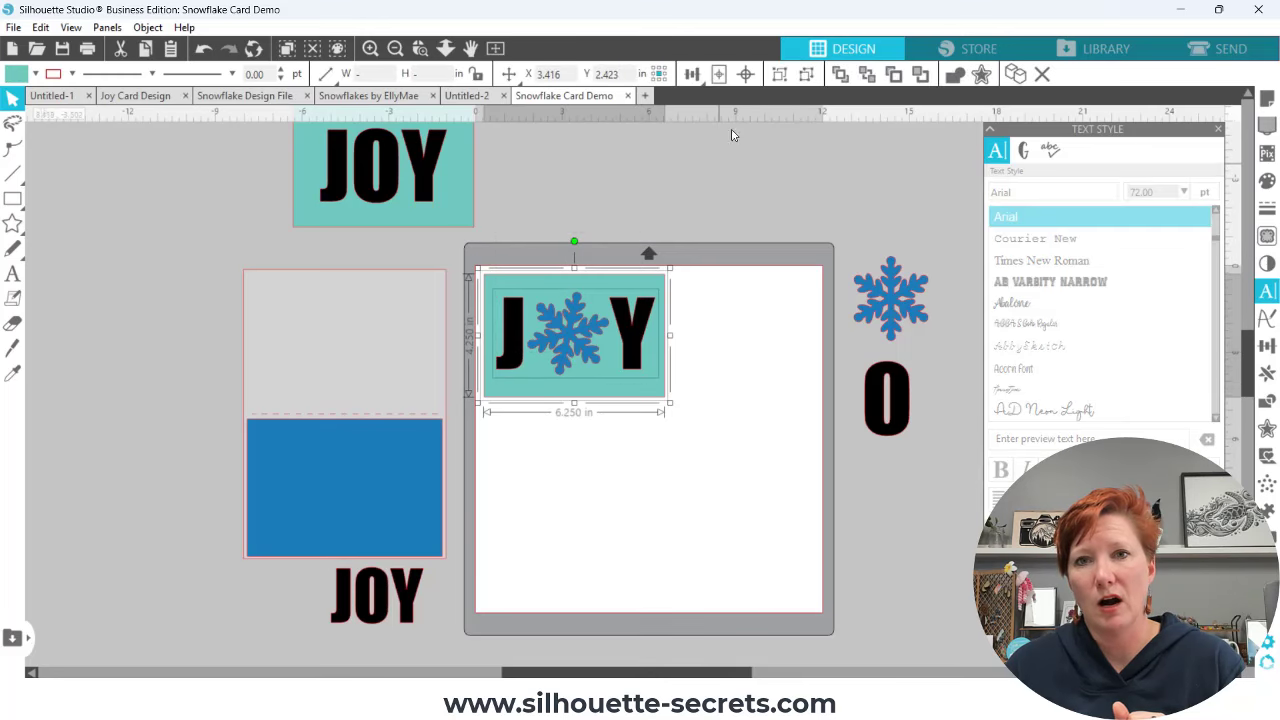
pyautogui.click(747, 78)
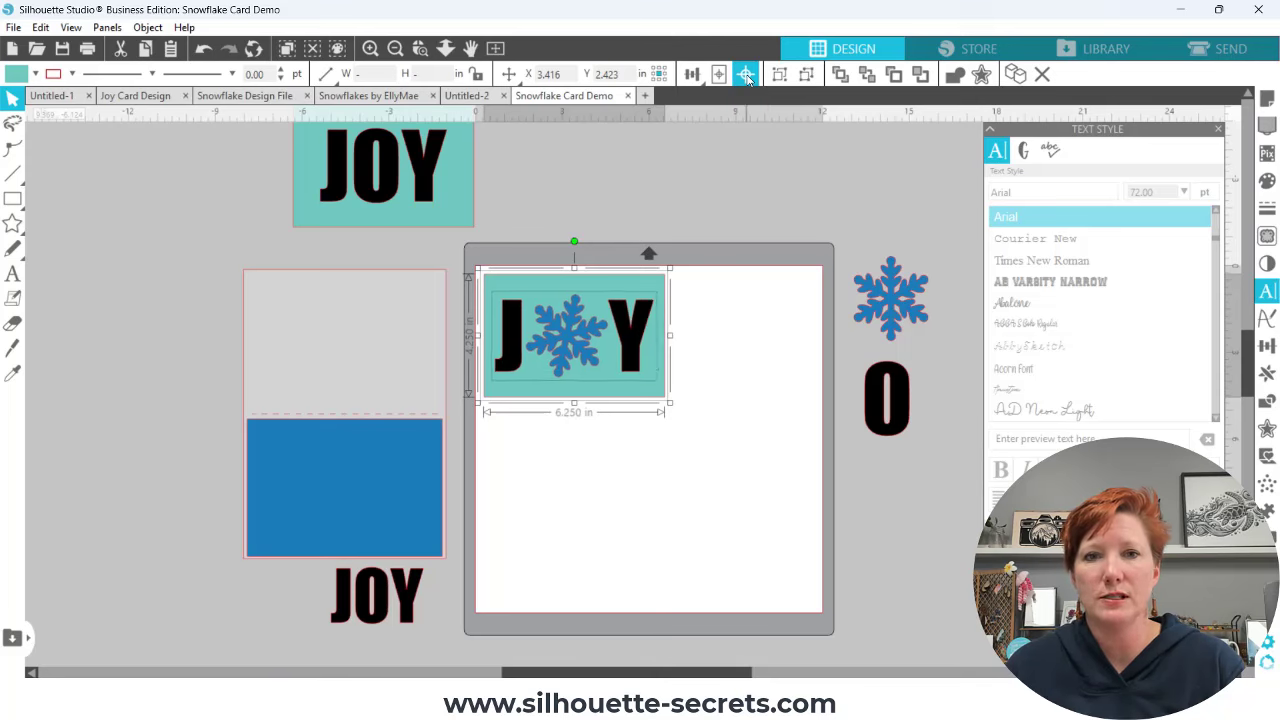
pyautogui.click(705, 314)
pyautogui.click(496, 48)
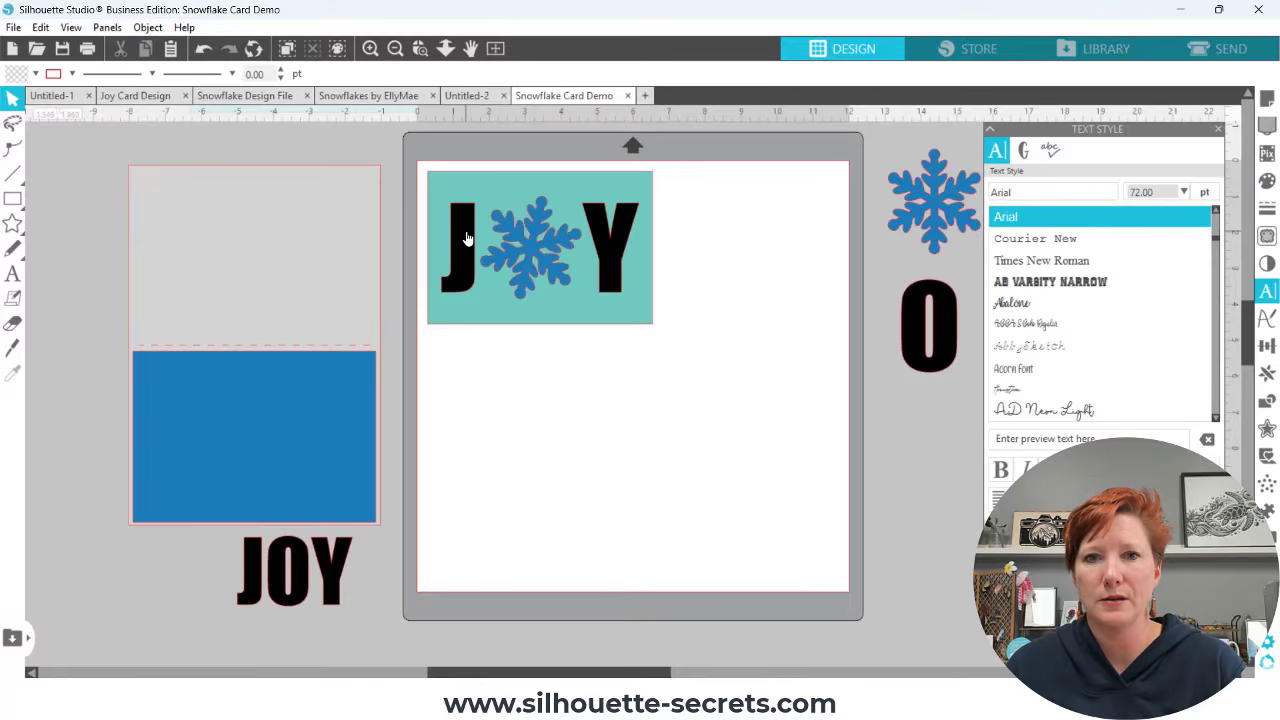
# Place a copy of the teal rectangle with its snowflake JOY lettering above the page, beside the plain JOY rectangle
pyautogui.moveTo(401, 170); pyautogui.dragTo(678, 310)
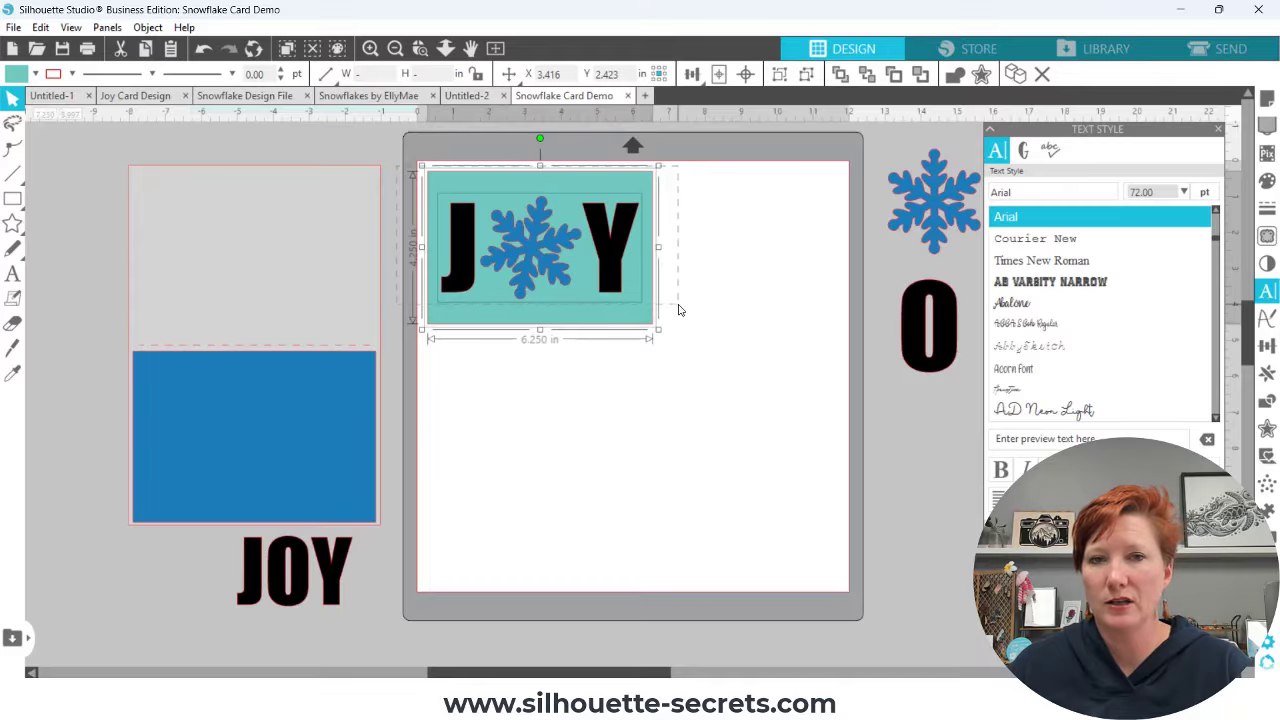
pyautogui.moveTo(612, 261); pyautogui.dragTo(607, 153)
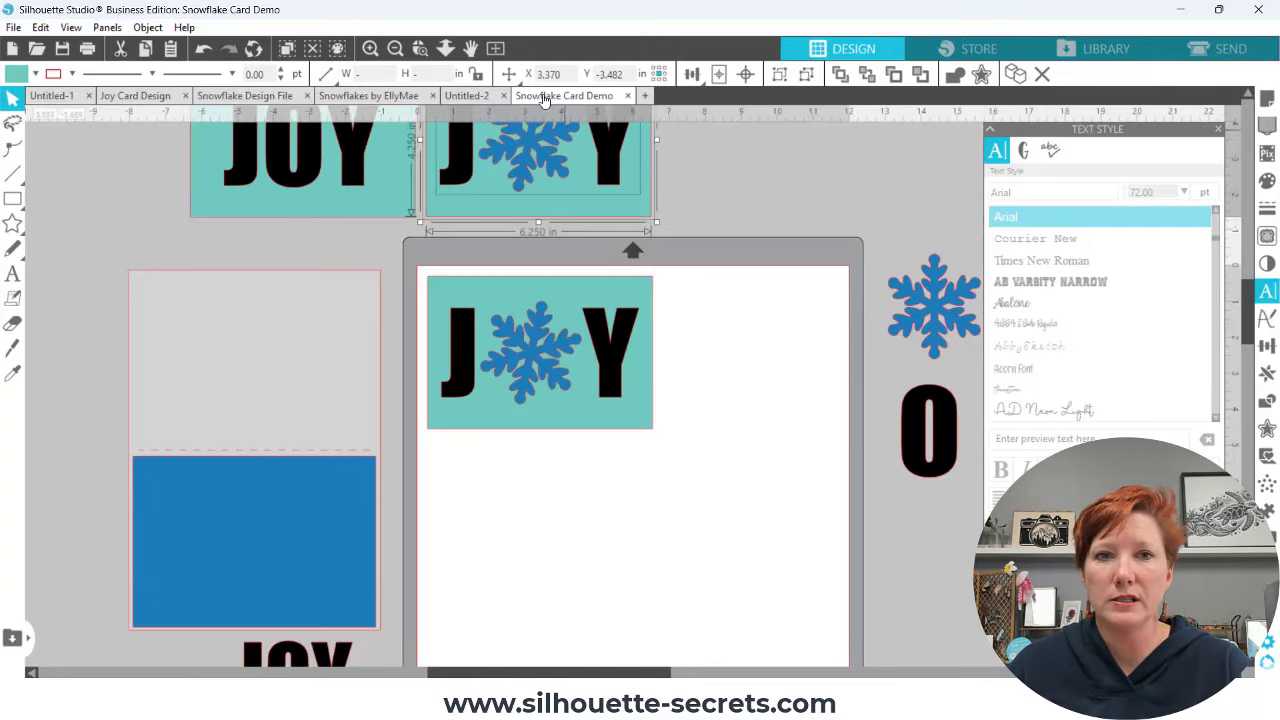
pyautogui.click(497, 49)
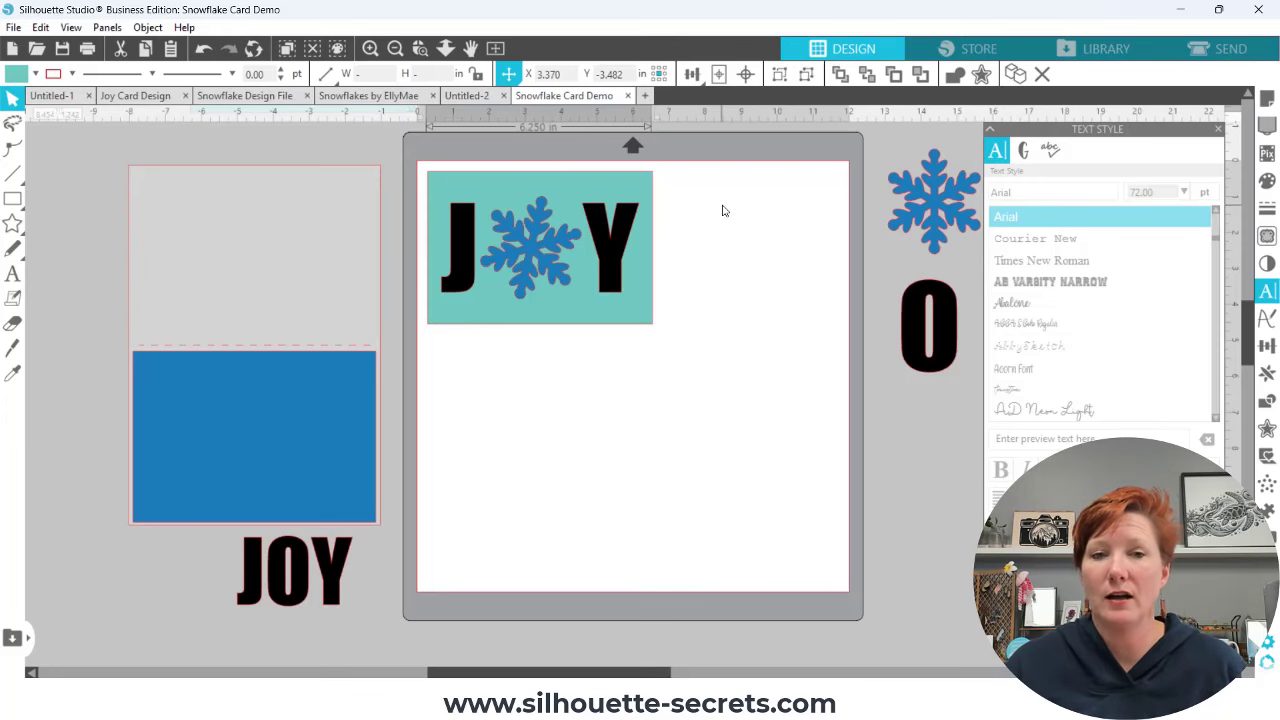
pyautogui.press('space')
pyautogui.moveTo(724, 210); pyautogui.dragTo(724, 427)
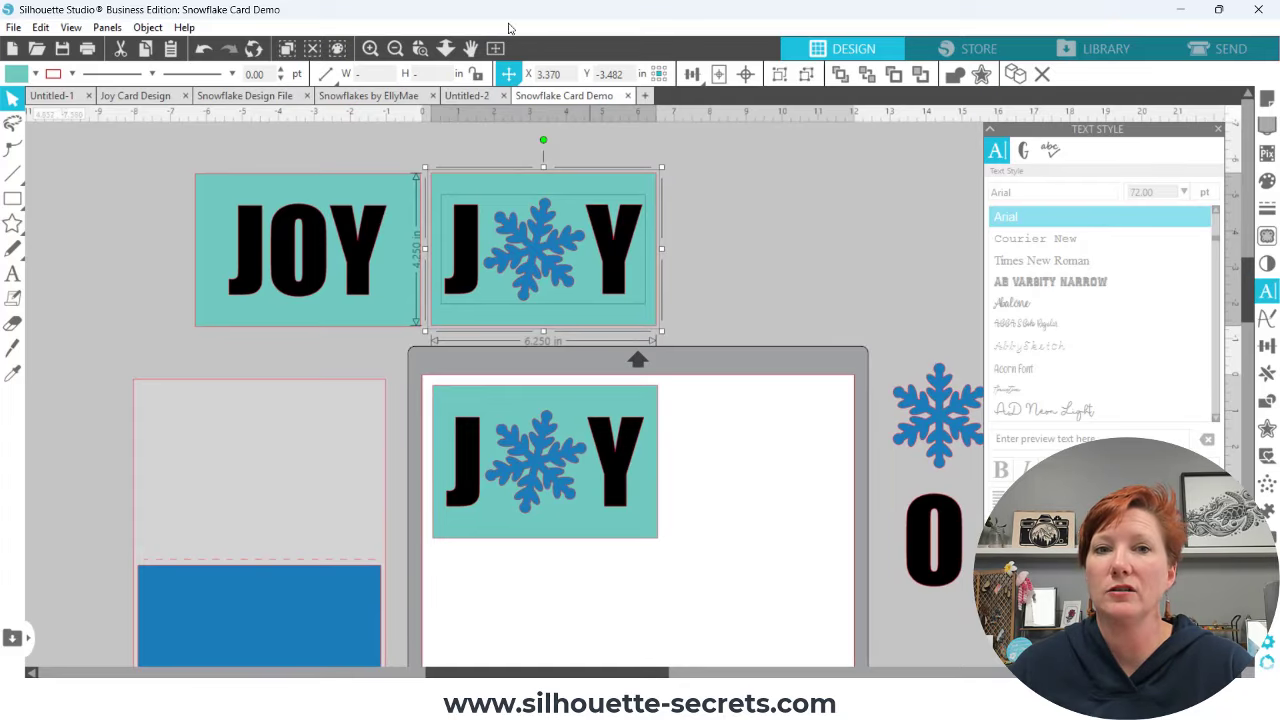
# Duplicate the teal rectangle with its snowflake JOY lettering directly below the original on the page
pyautogui.click(497, 49)
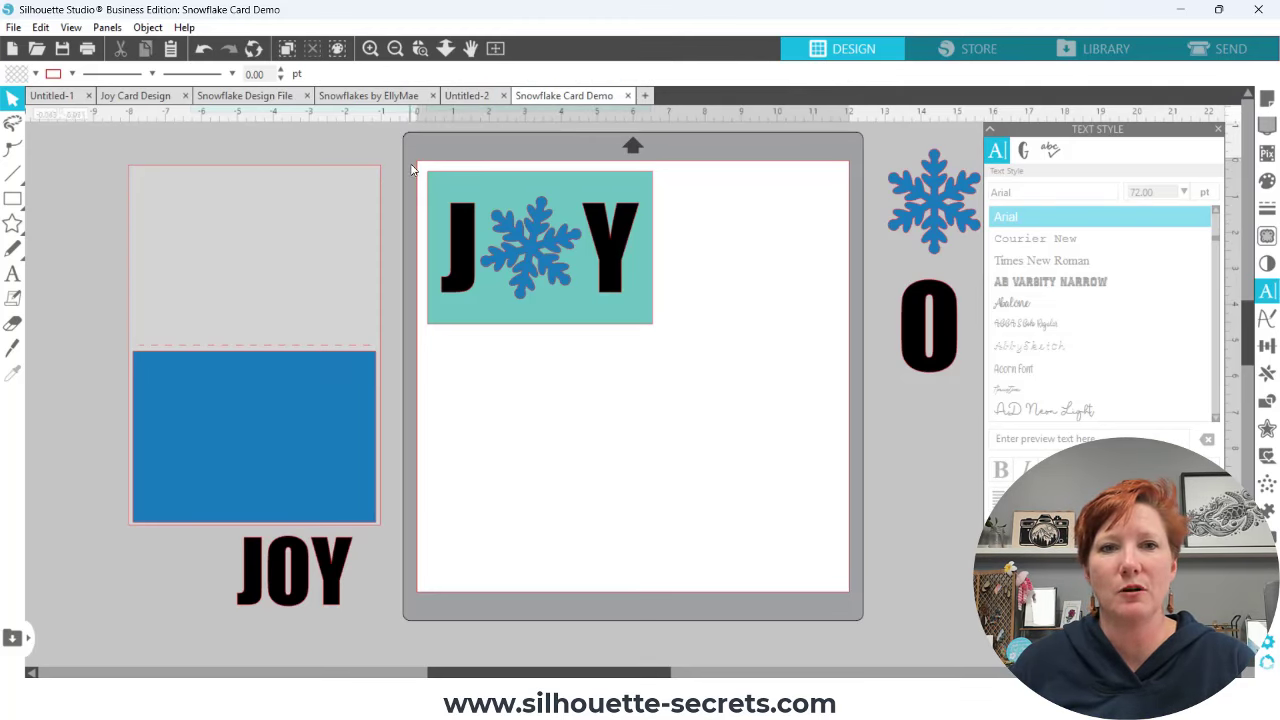
pyautogui.click(630, 300)
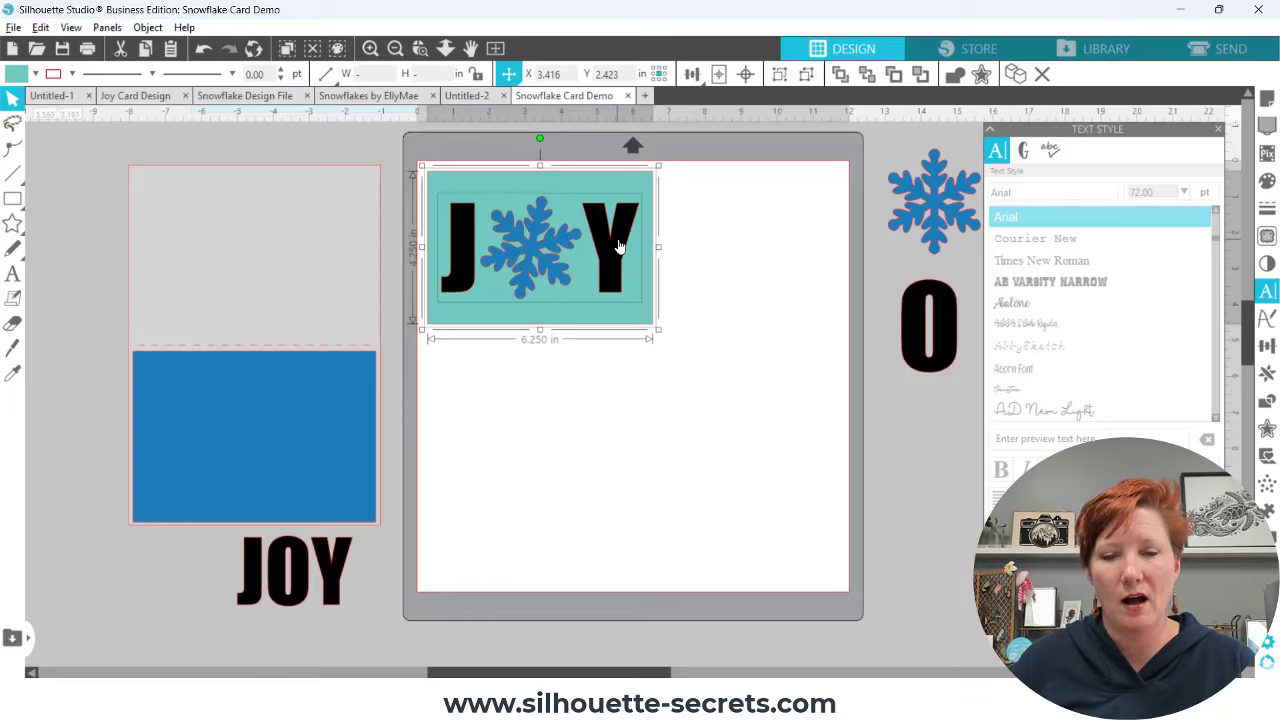
pyautogui.moveTo(620, 245); pyautogui.dragTo(620, 432)
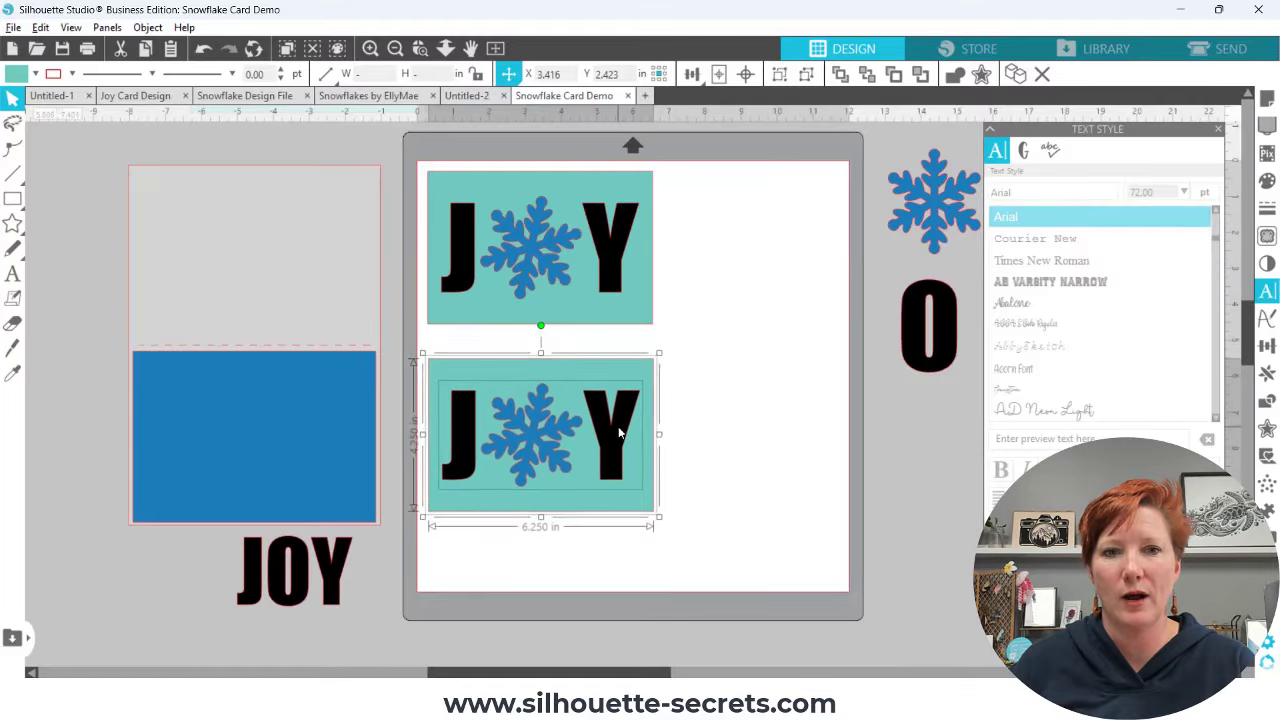
# Combine the upper teal rectangle and its snowflake JOY lettering into a compound path so the lettering is cut out
pyautogui.click(705, 360)
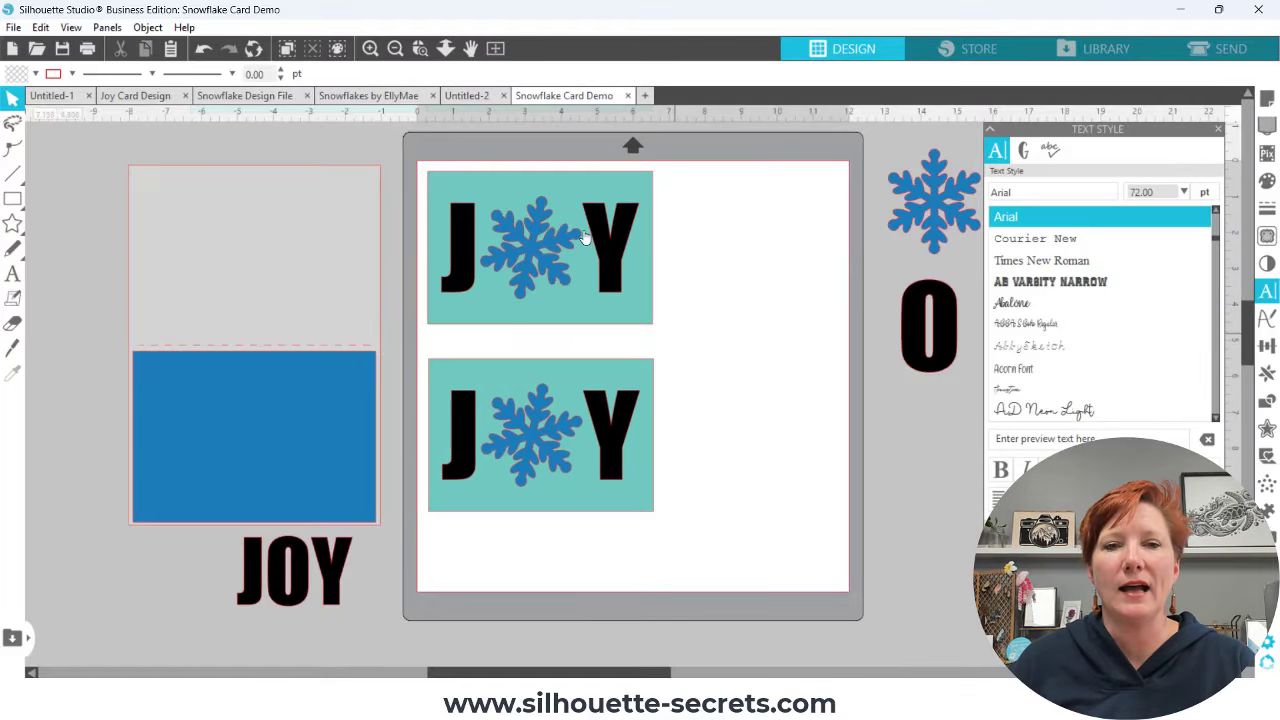
pyautogui.moveTo(410, 158); pyautogui.dragTo(679, 338)
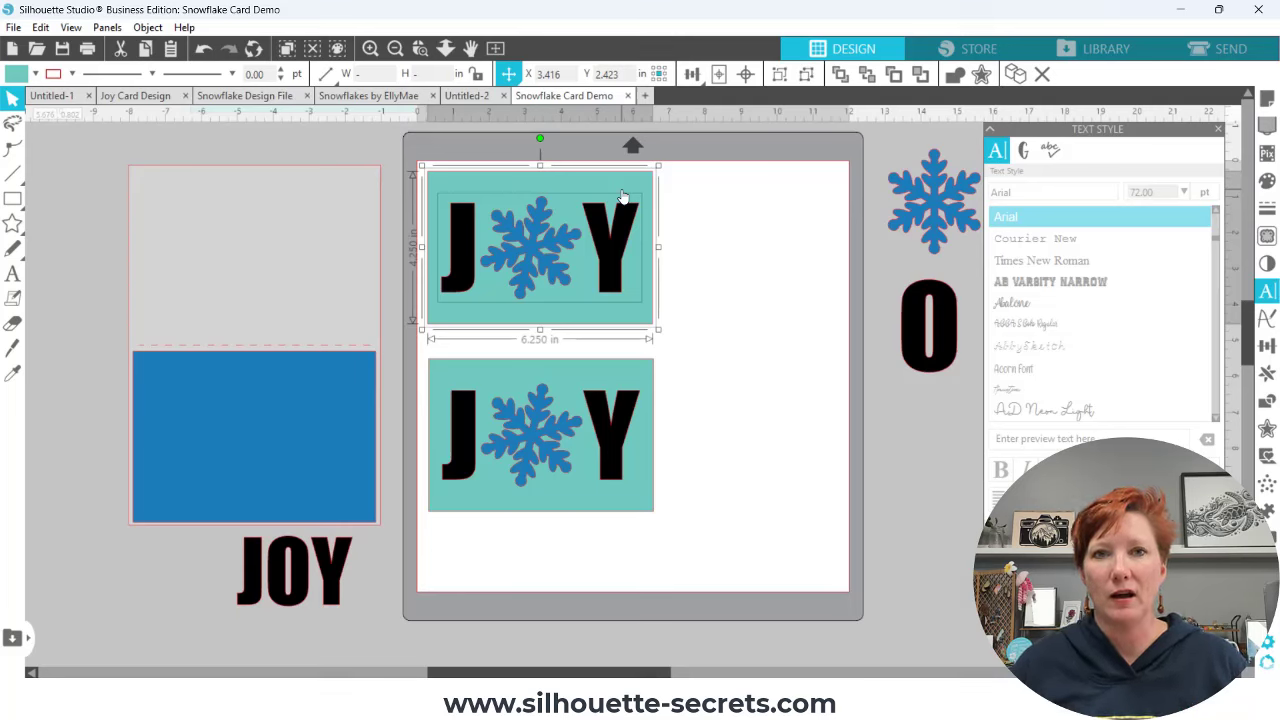
pyautogui.rightClick(598, 215)
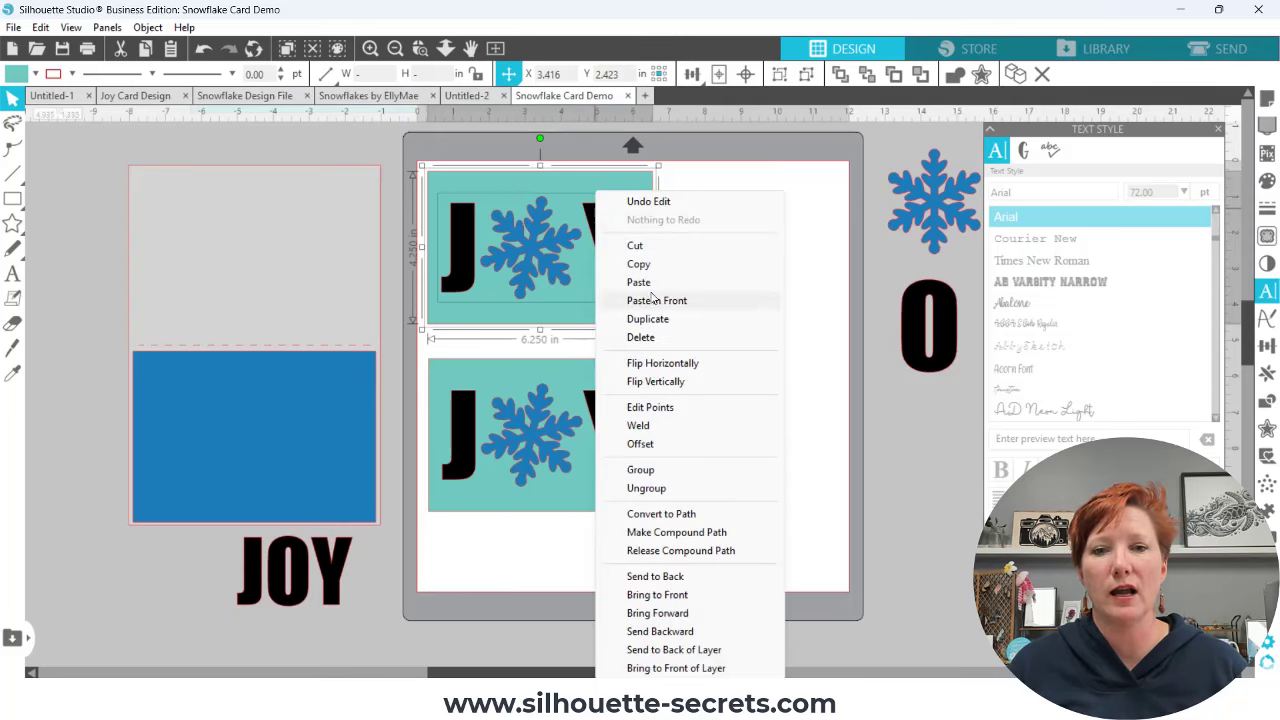
pyautogui.click(668, 536)
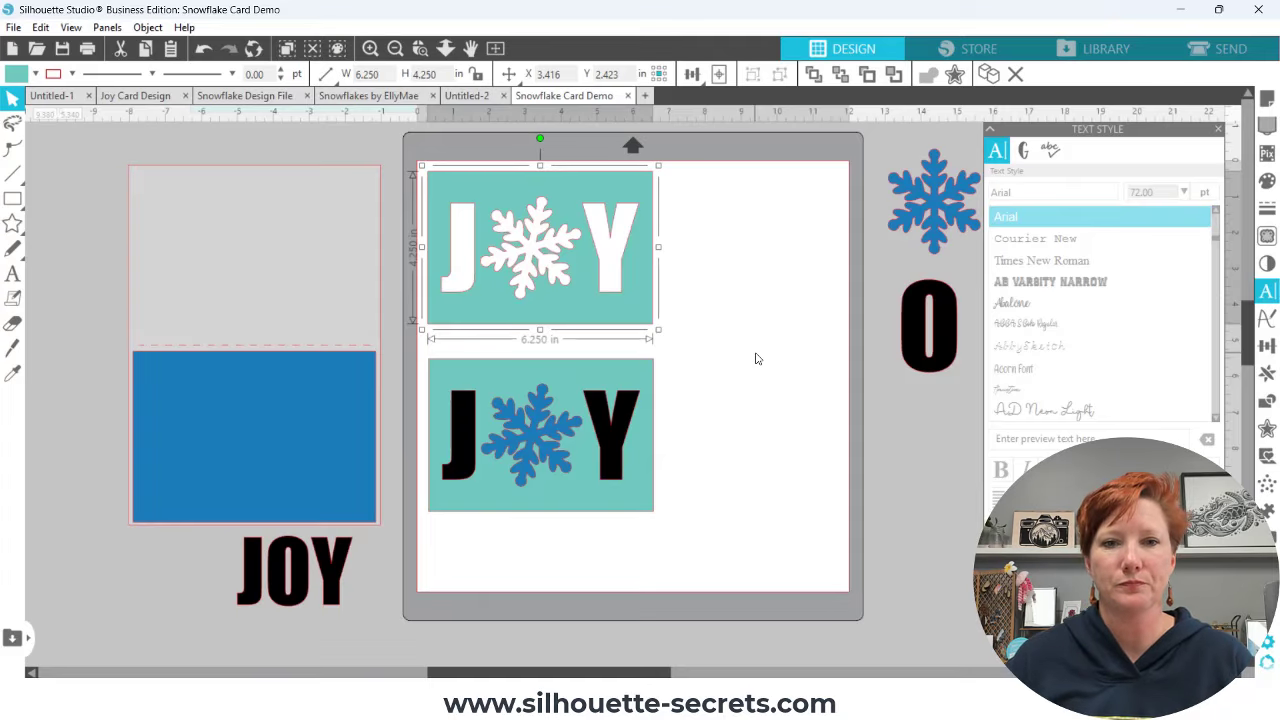
# Create a 0.045 in internal offset with sharp corners from the snowflake JOY lettering on the lower teal rectangle
pyautogui.click(420, 48)
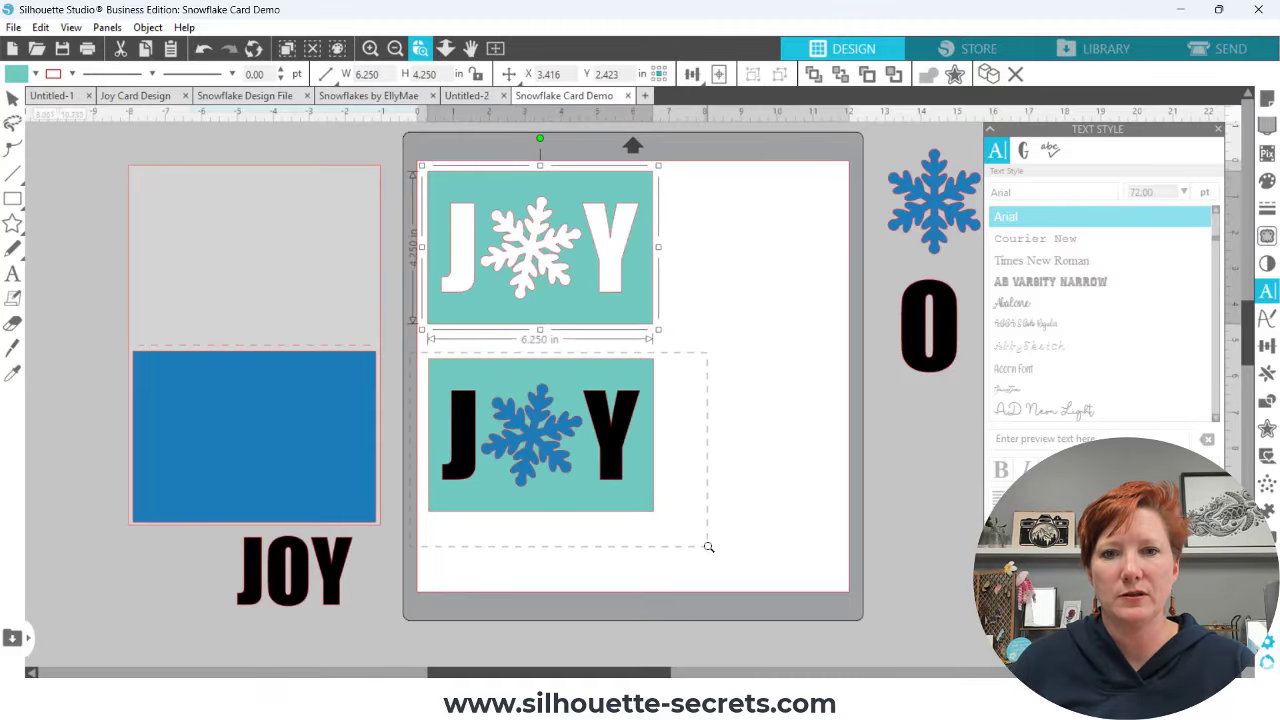
pyautogui.moveTo(708, 547); pyautogui.dragTo(708, 547)
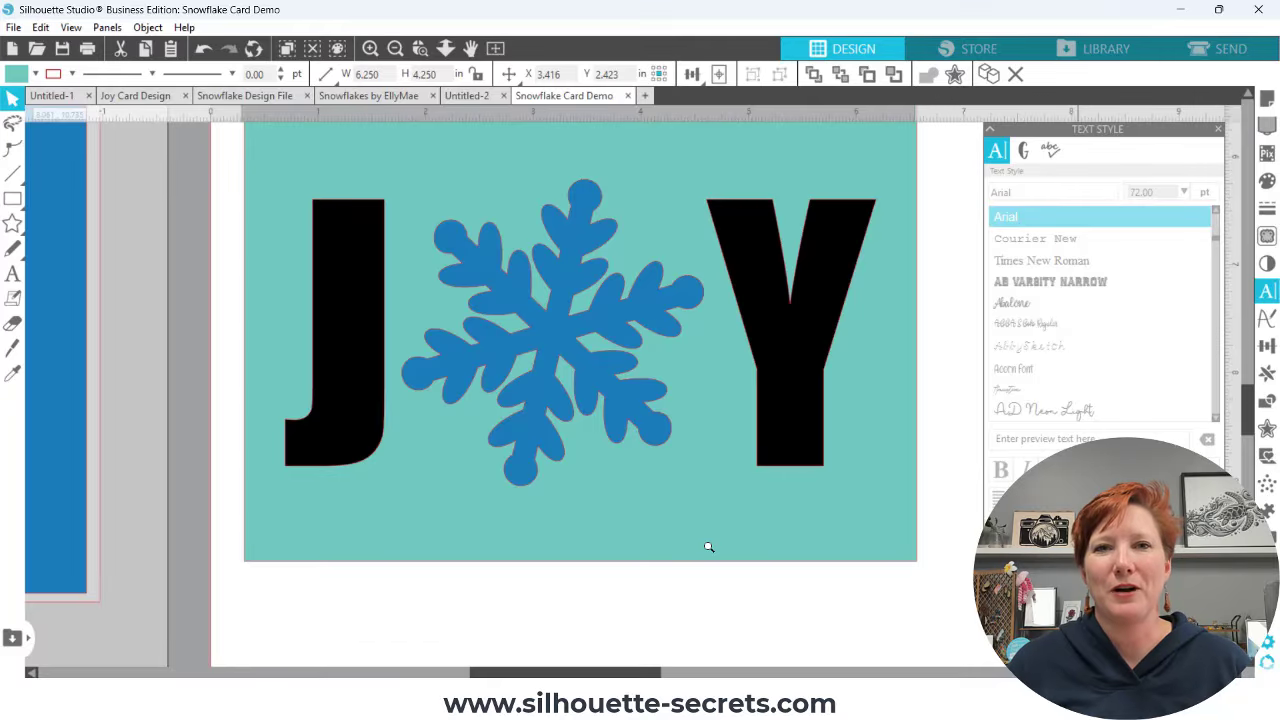
pyautogui.moveTo(1248, 413); pyautogui.dragTo(1248, 406)
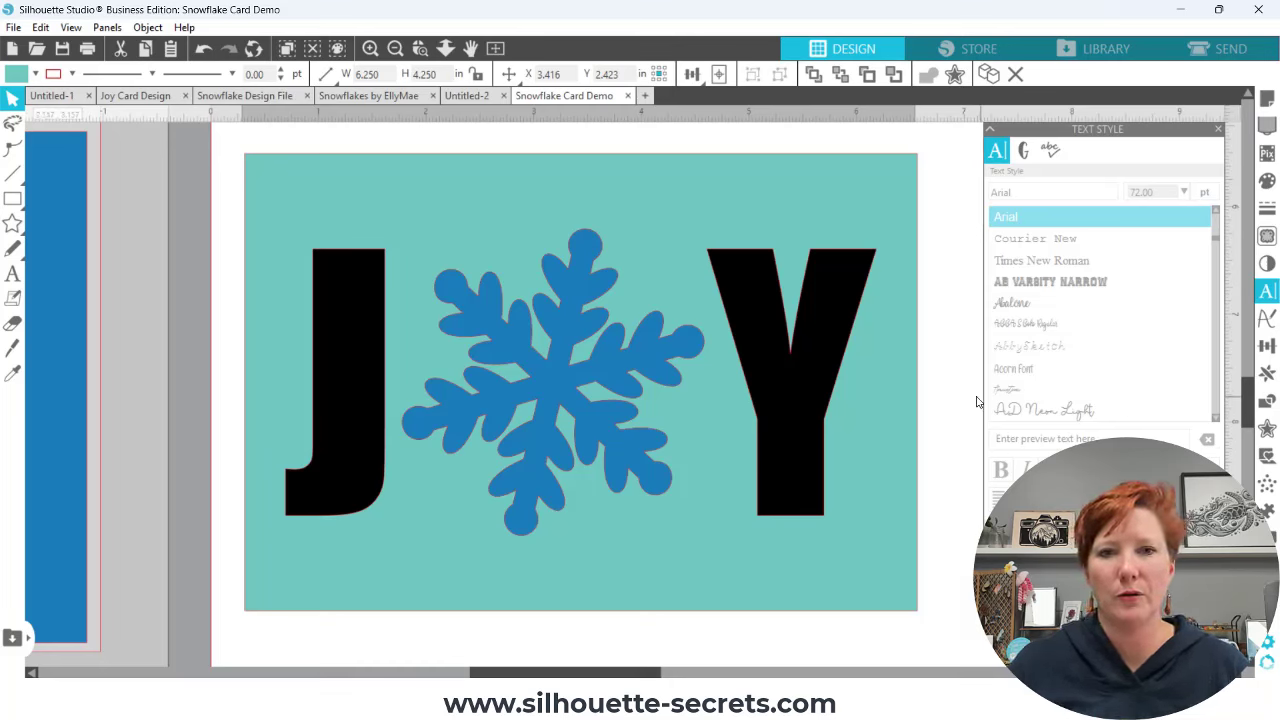
pyautogui.click(657, 358)
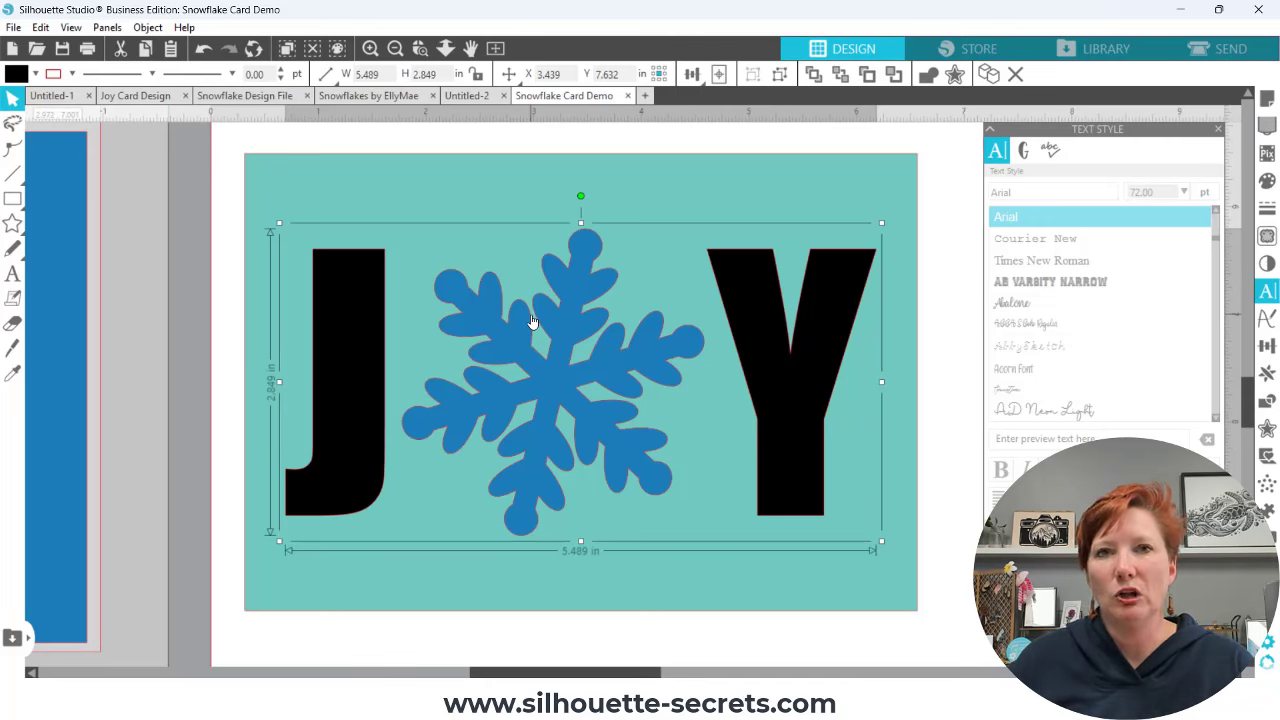
pyautogui.click(1266, 433)
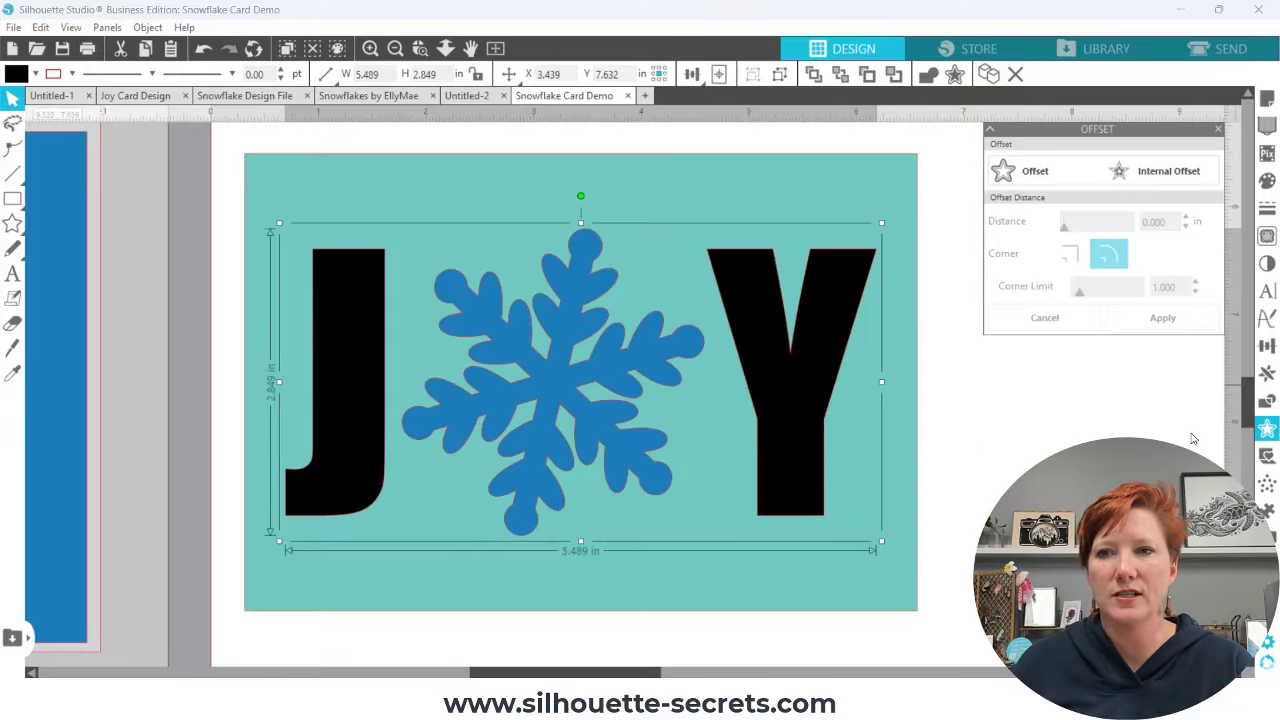
pyautogui.click(1150, 172)
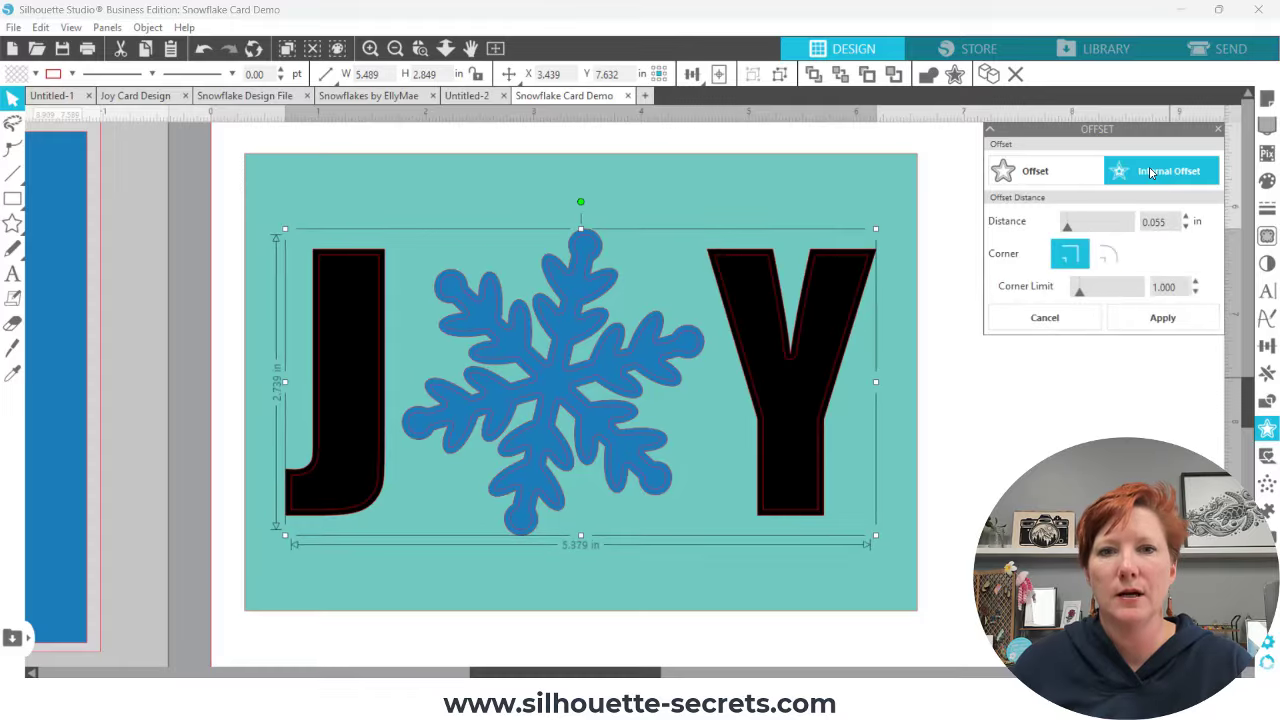
pyautogui.click(1187, 228)
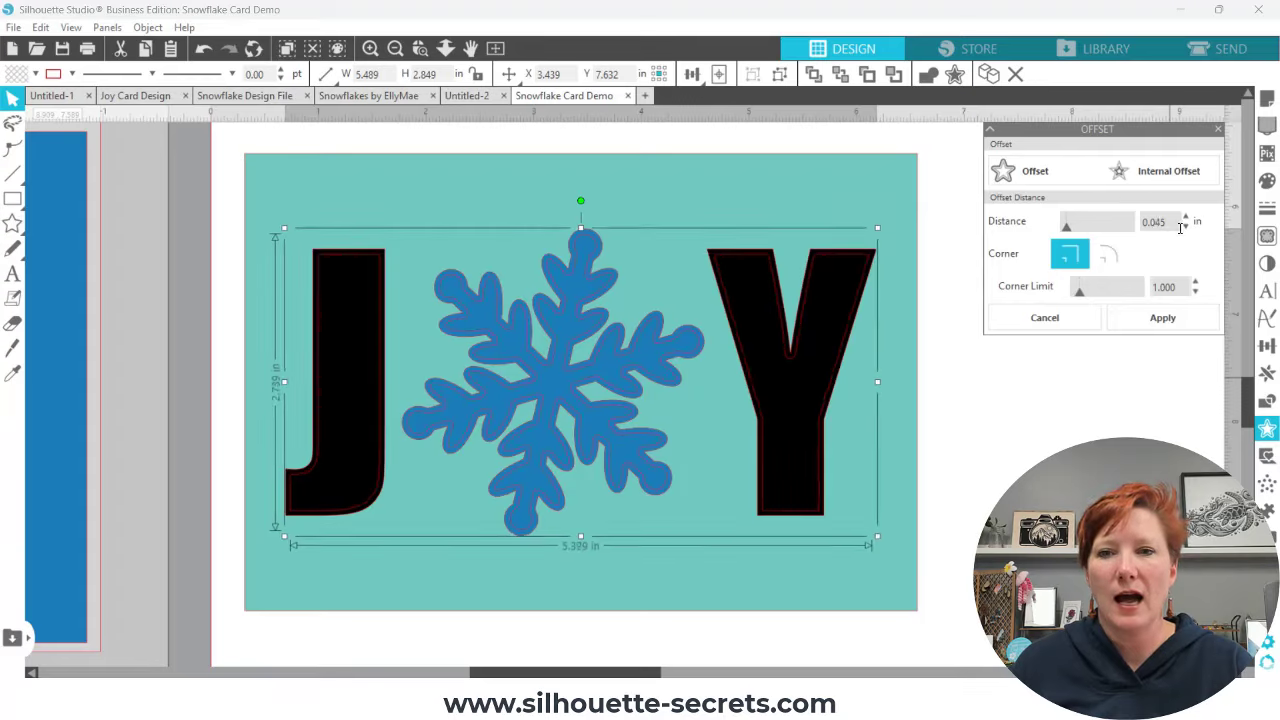
pyautogui.click(1160, 319)
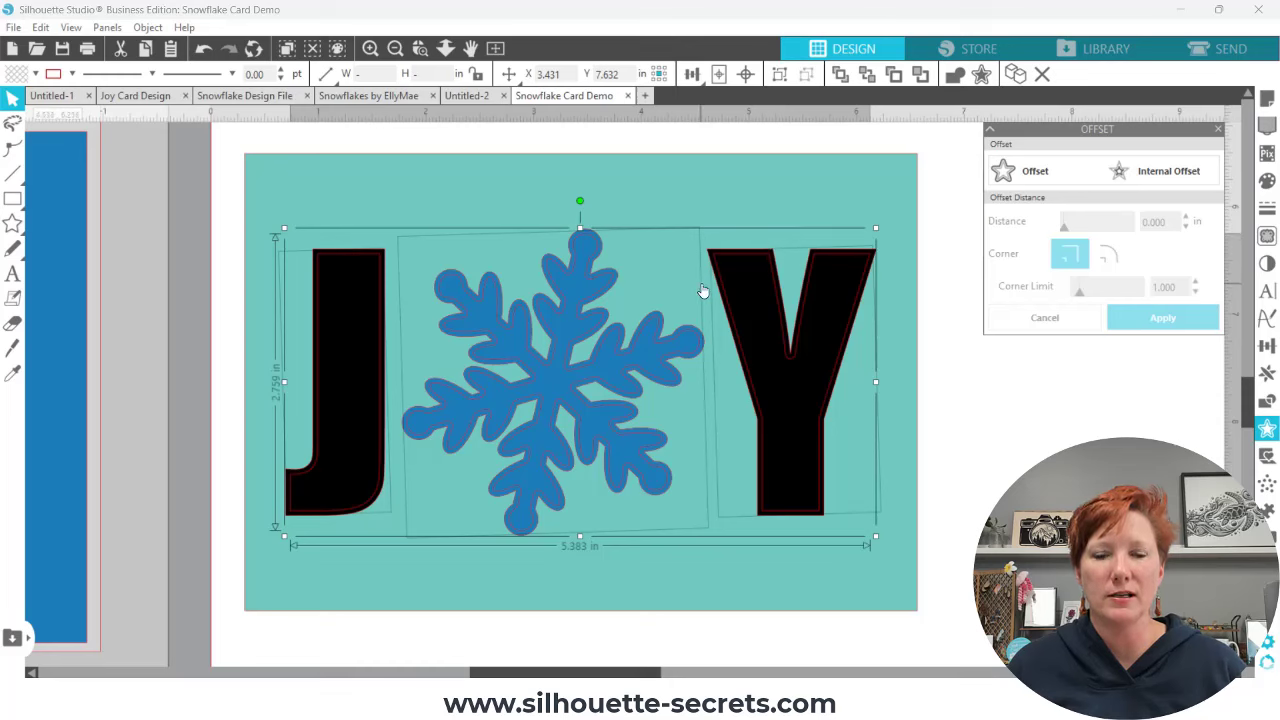
# Fill the inner offset shapes of the J, snowflake and Y with yellow
pyautogui.press('i')
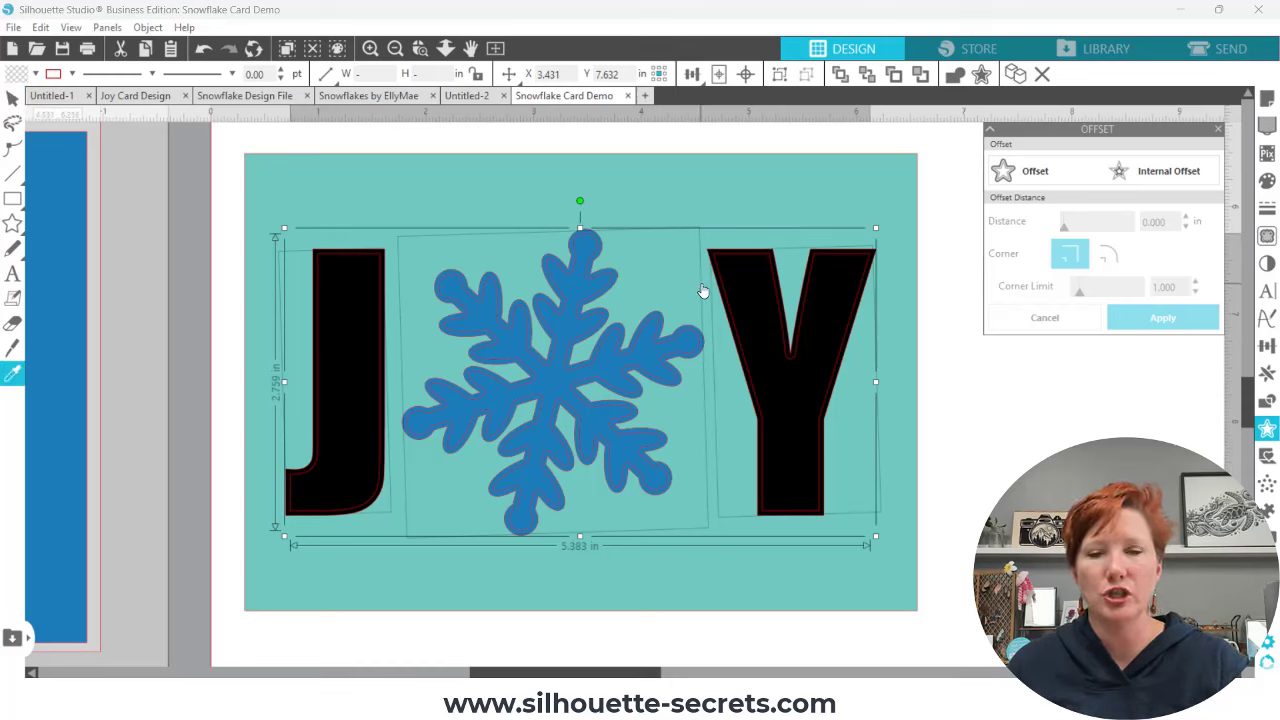
pyautogui.press('v')
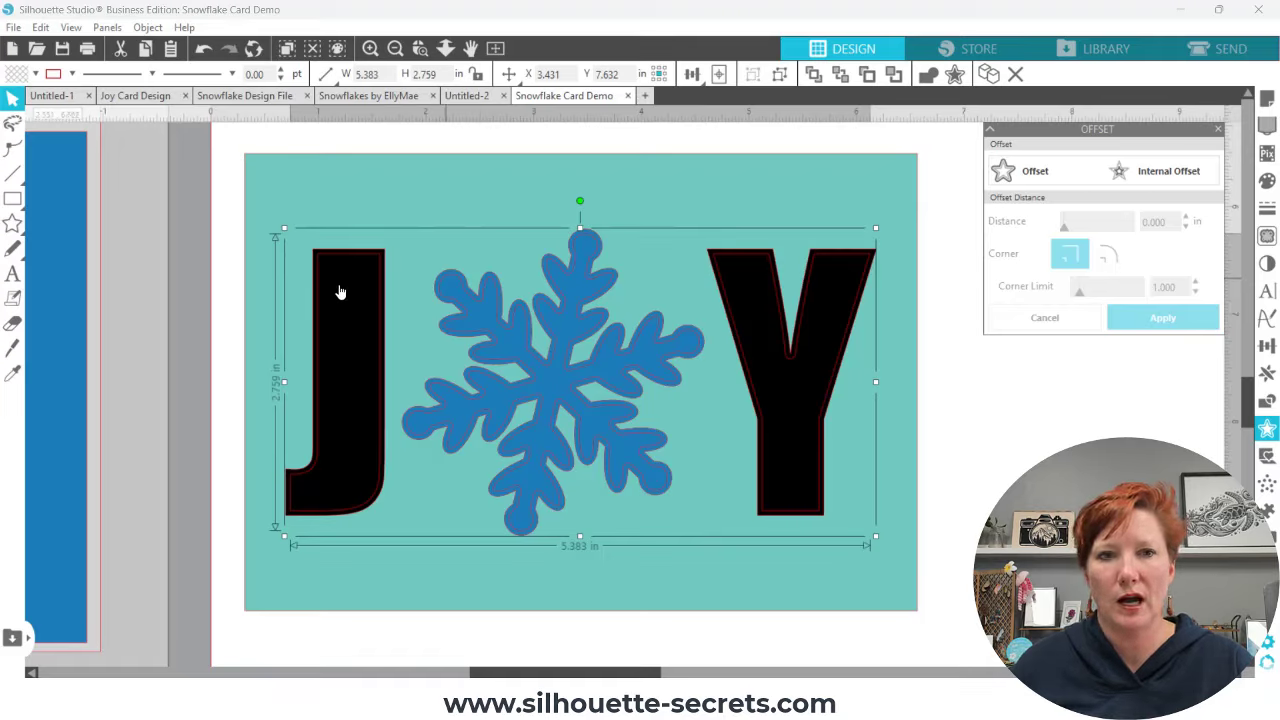
pyautogui.click(34, 75)
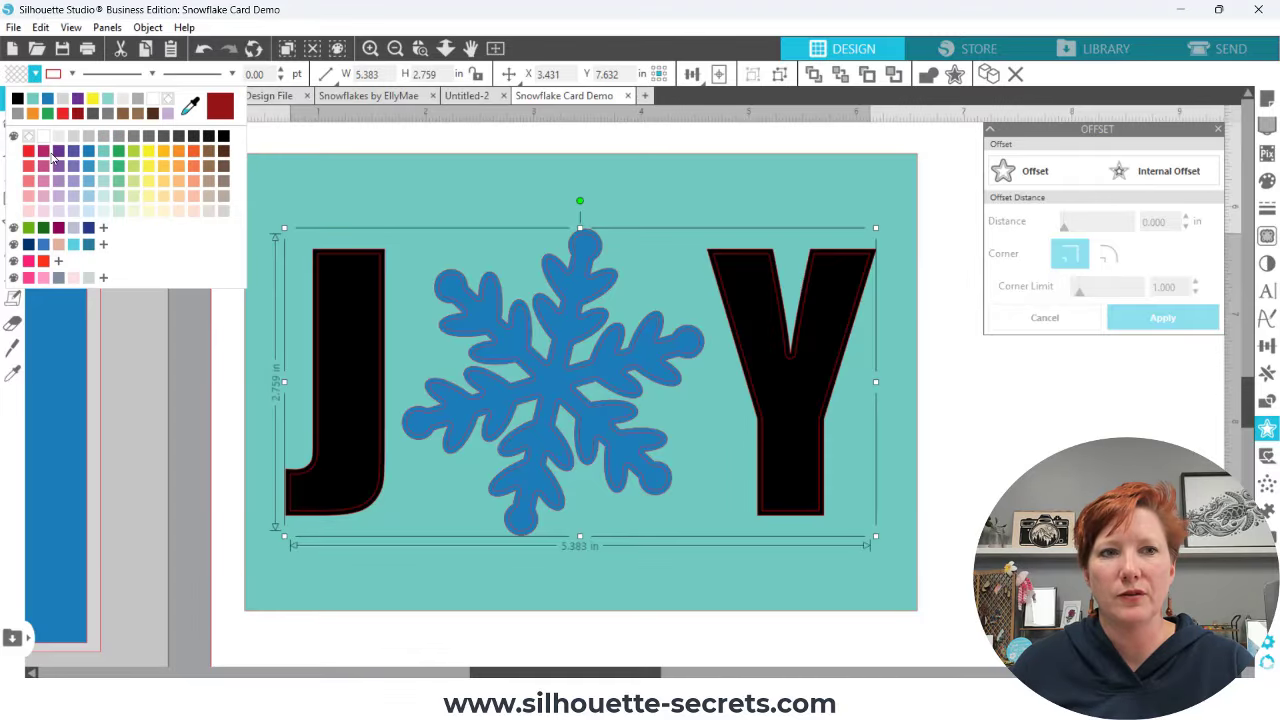
pyautogui.click(106, 172)
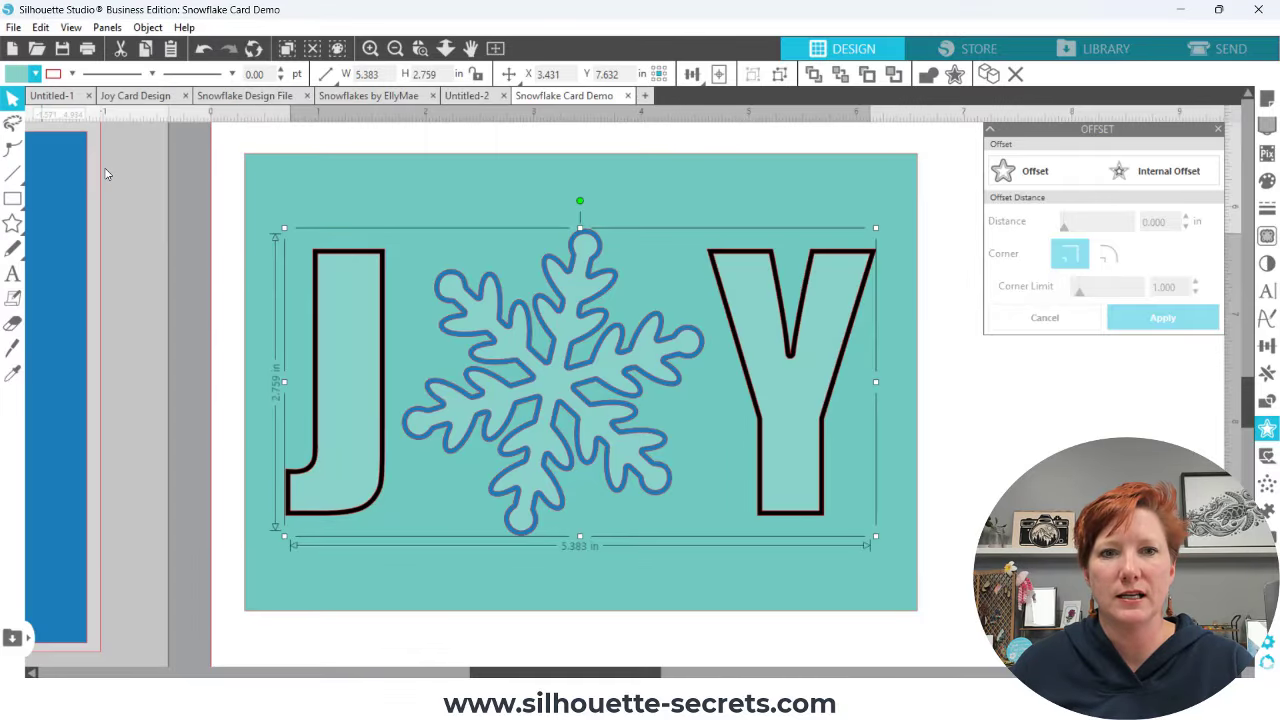
pyautogui.click(34, 75)
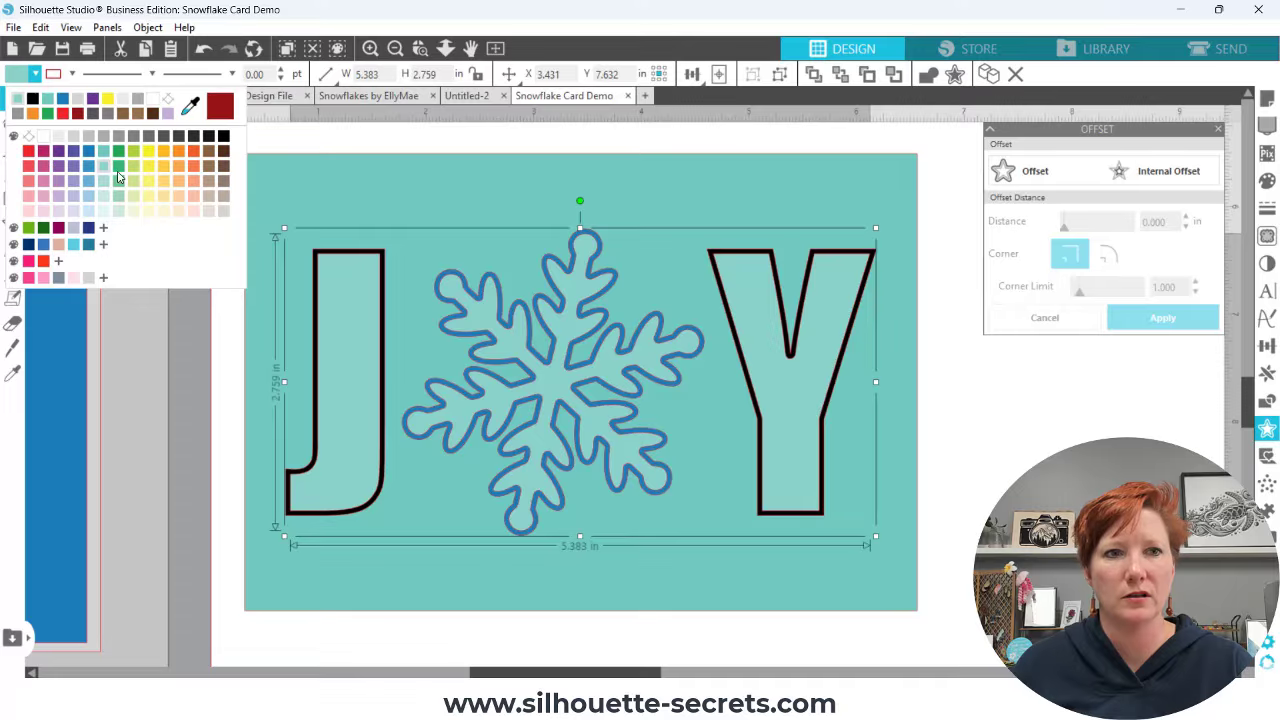
pyautogui.click(148, 171)
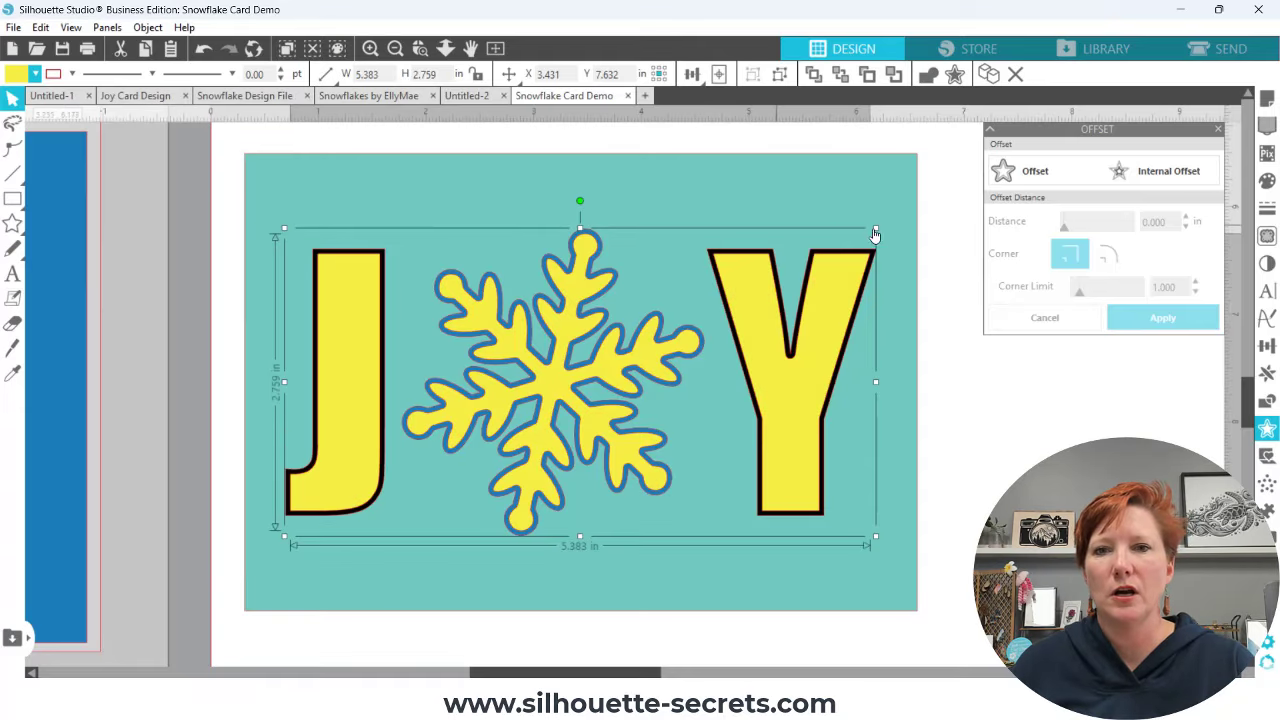
pyautogui.click(936, 271)
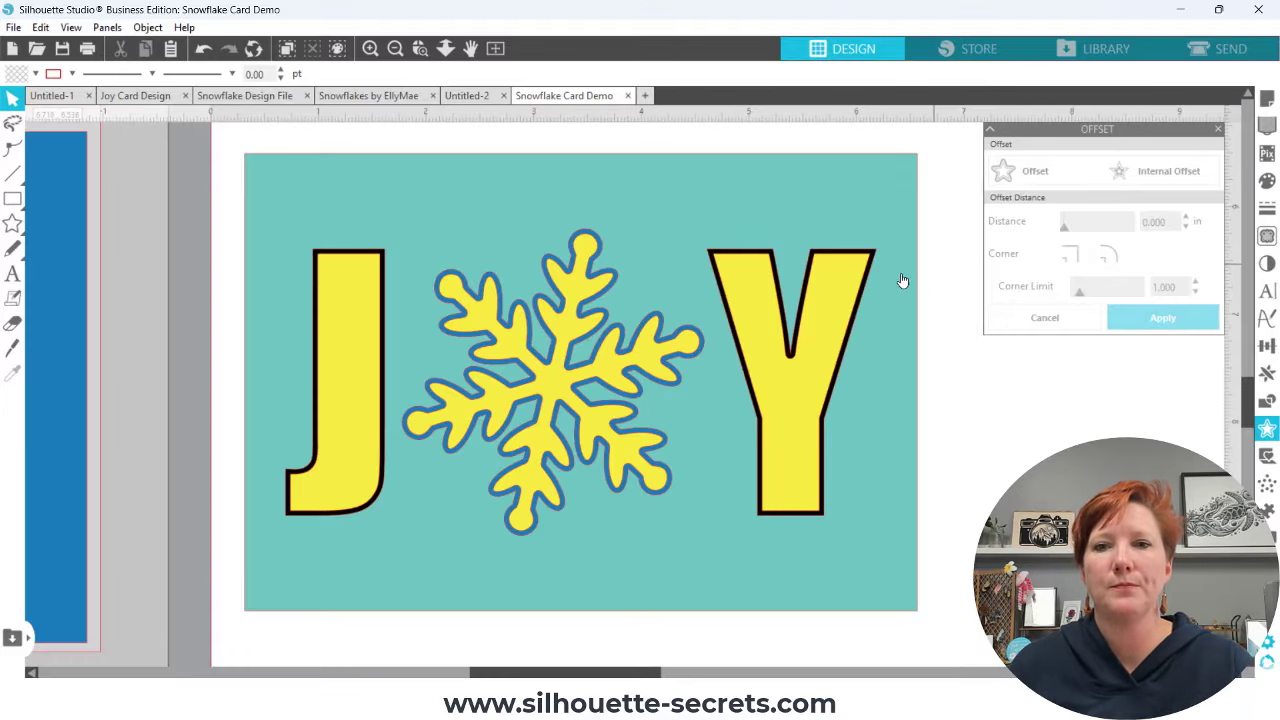
# Move the original black-and-blue snowflake JOY lettering off the page, leaving the yellow offset on the lower teal rectangle
pyautogui.click(395, 48)
pyautogui.click(395, 48)
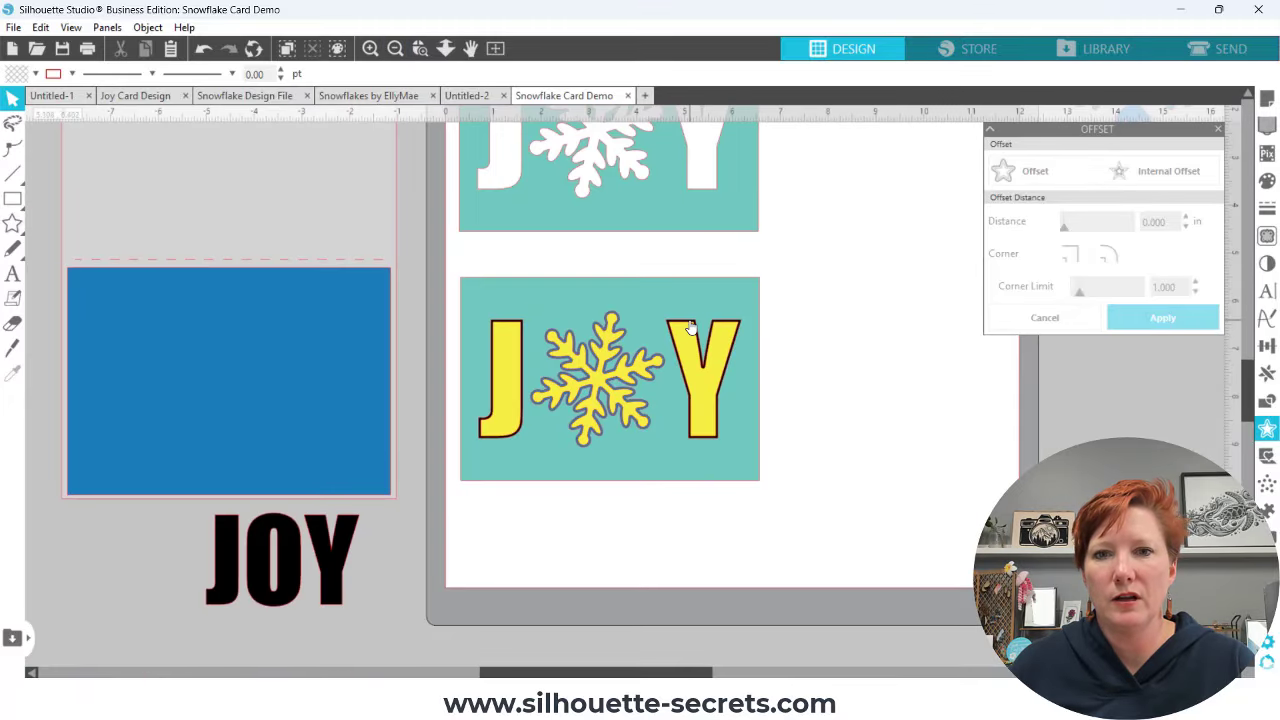
pyautogui.moveTo(690, 328); pyautogui.dragTo(1190, 357)
pyautogui.click(734, 320)
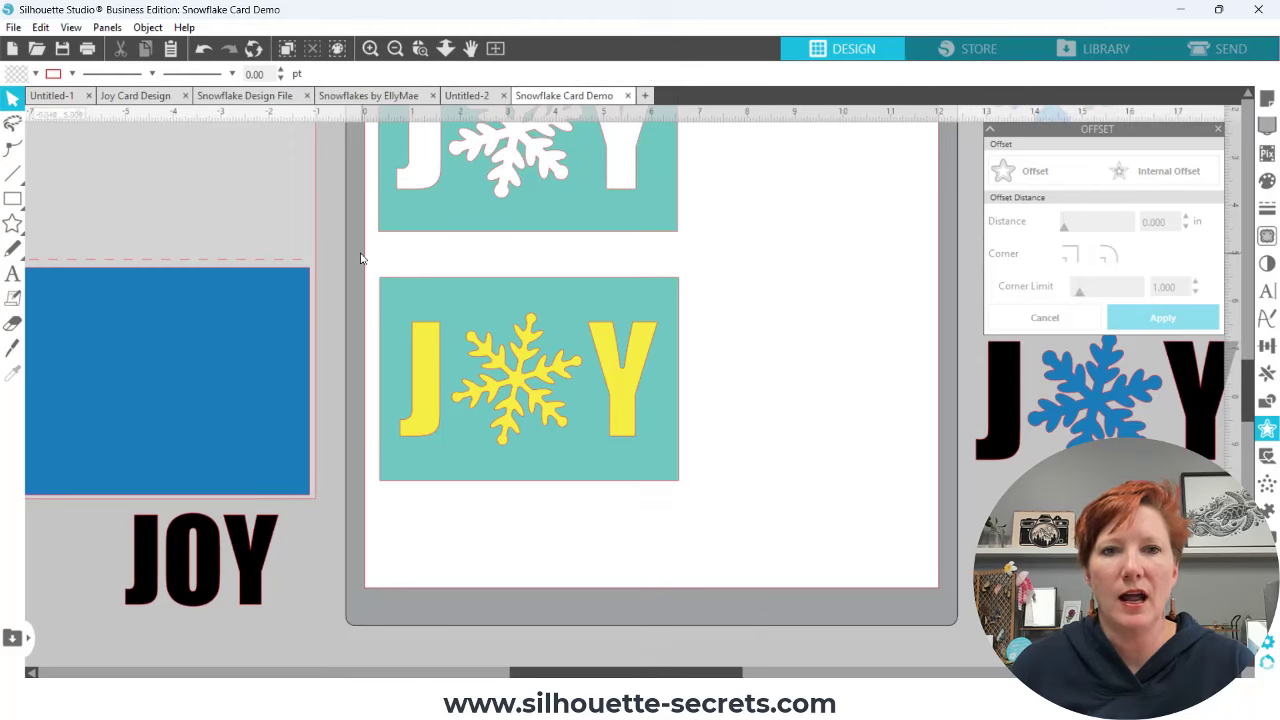
# Make a compound path from the lower teal rectangle and its yellow lettering, and fill the resulting layer with purple
pyautogui.moveTo(363, 263); pyautogui.dragTo(703, 521)
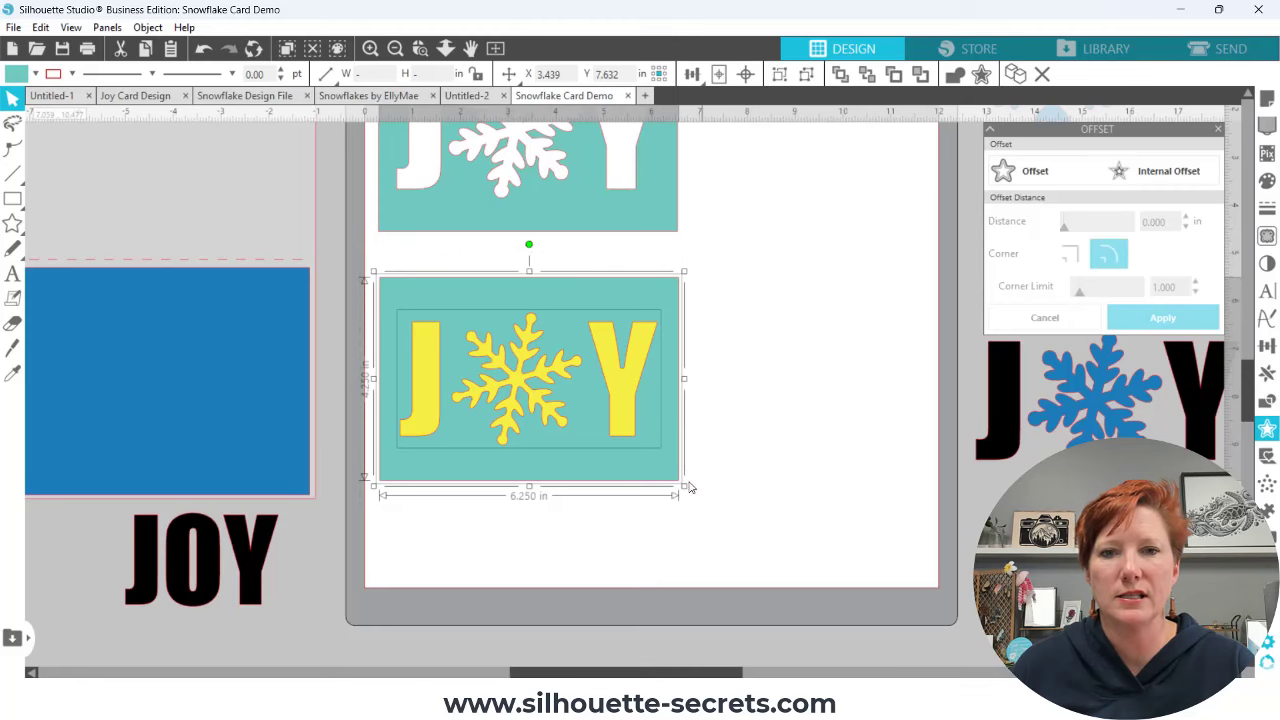
pyautogui.rightClick(640, 358)
pyautogui.click(700, 529)
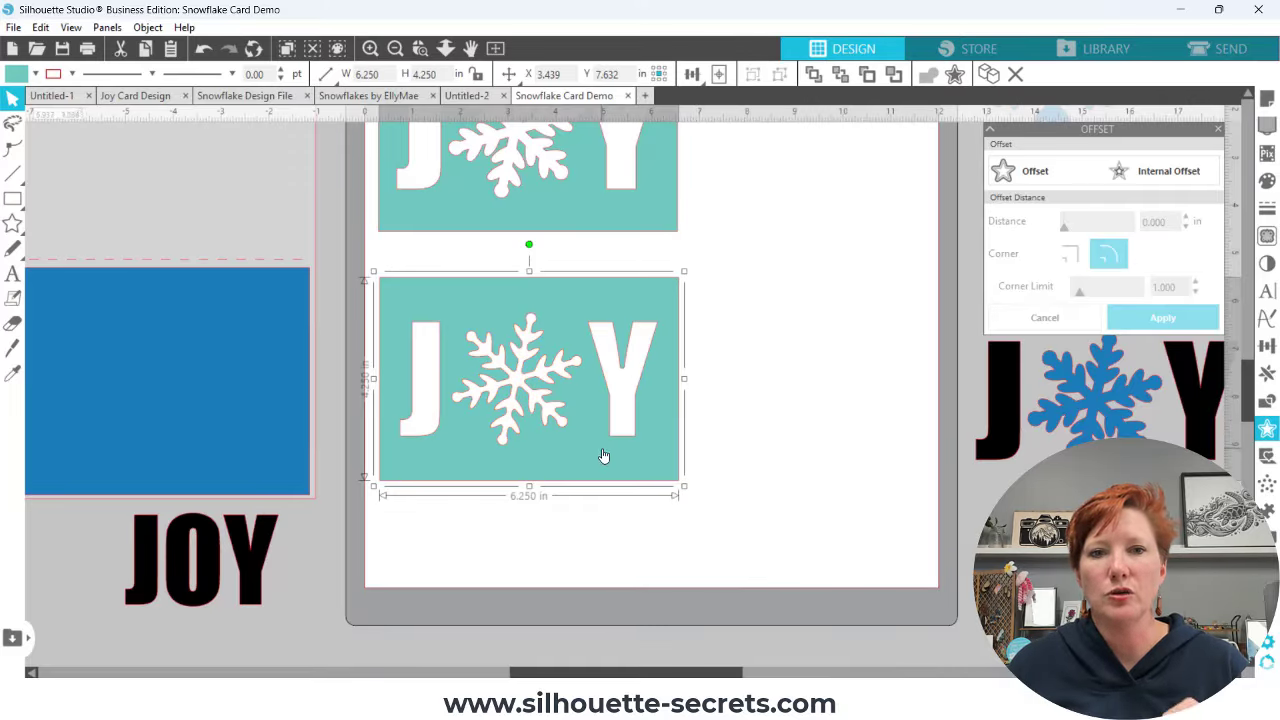
pyautogui.click(34, 75)
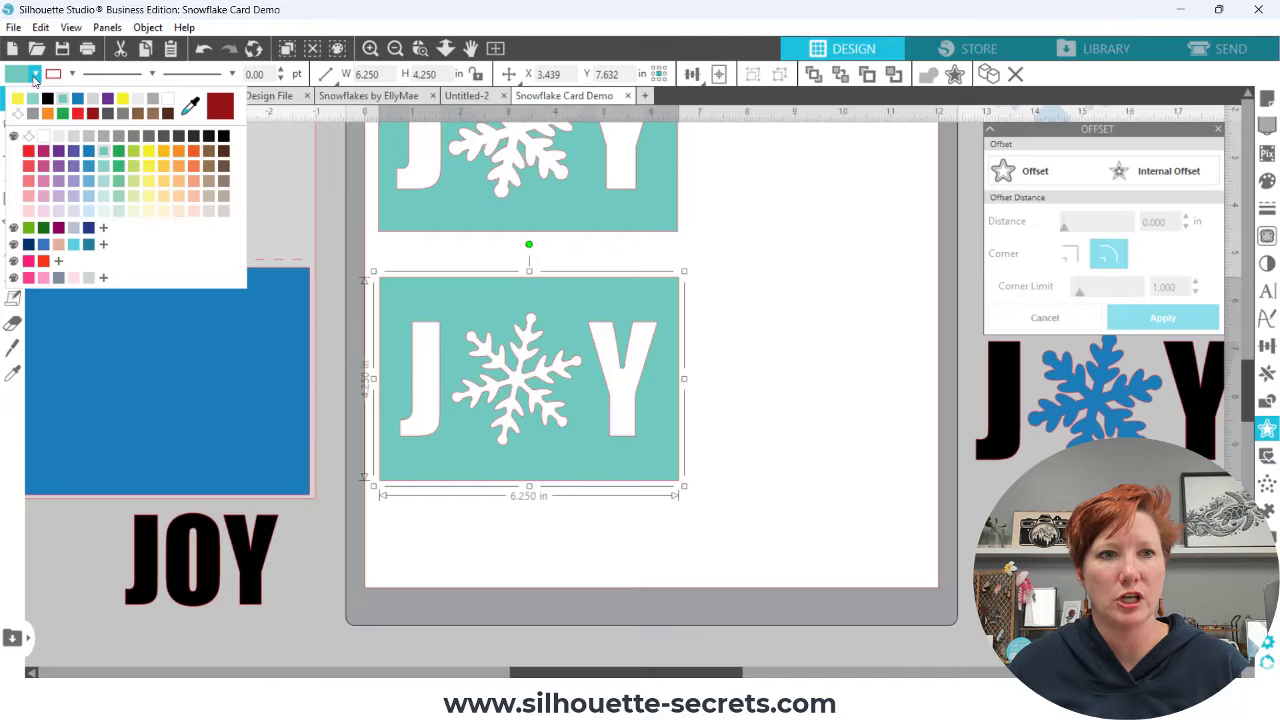
pyautogui.click(72, 151)
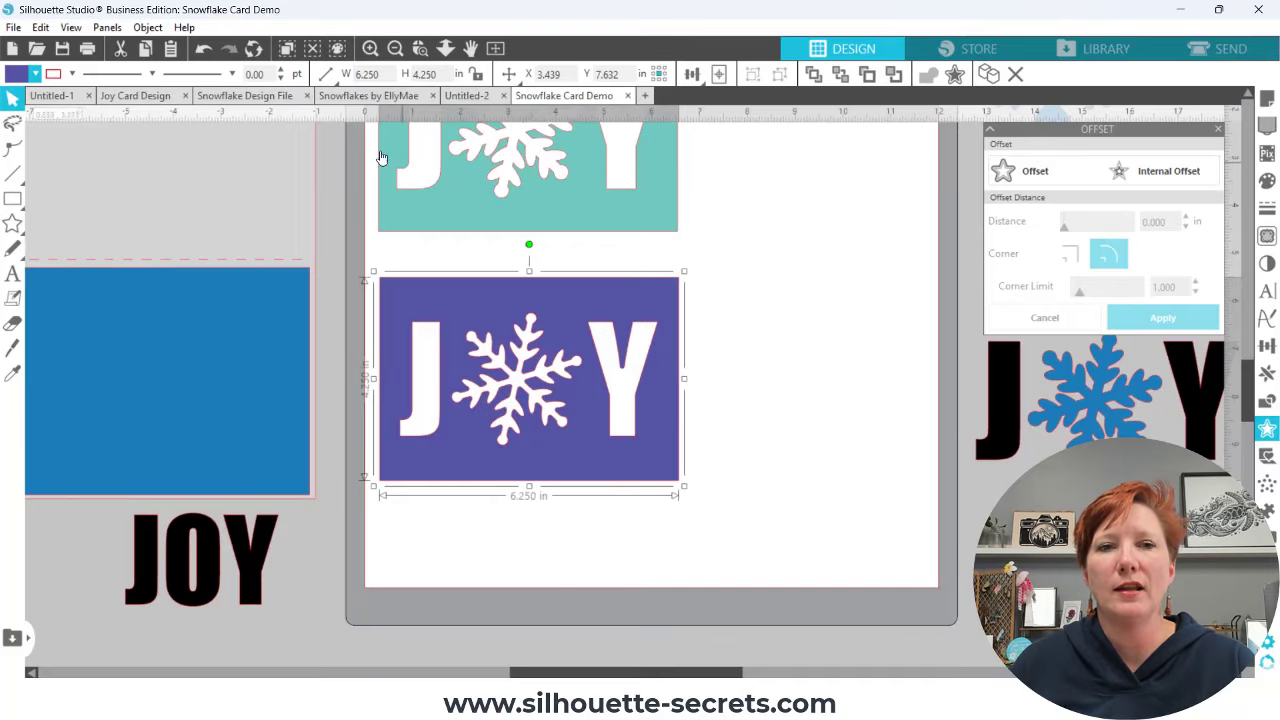
# Bring the teal cutout layer to the front and center it and the purple cutout layer on each other
pyautogui.click(395, 48)
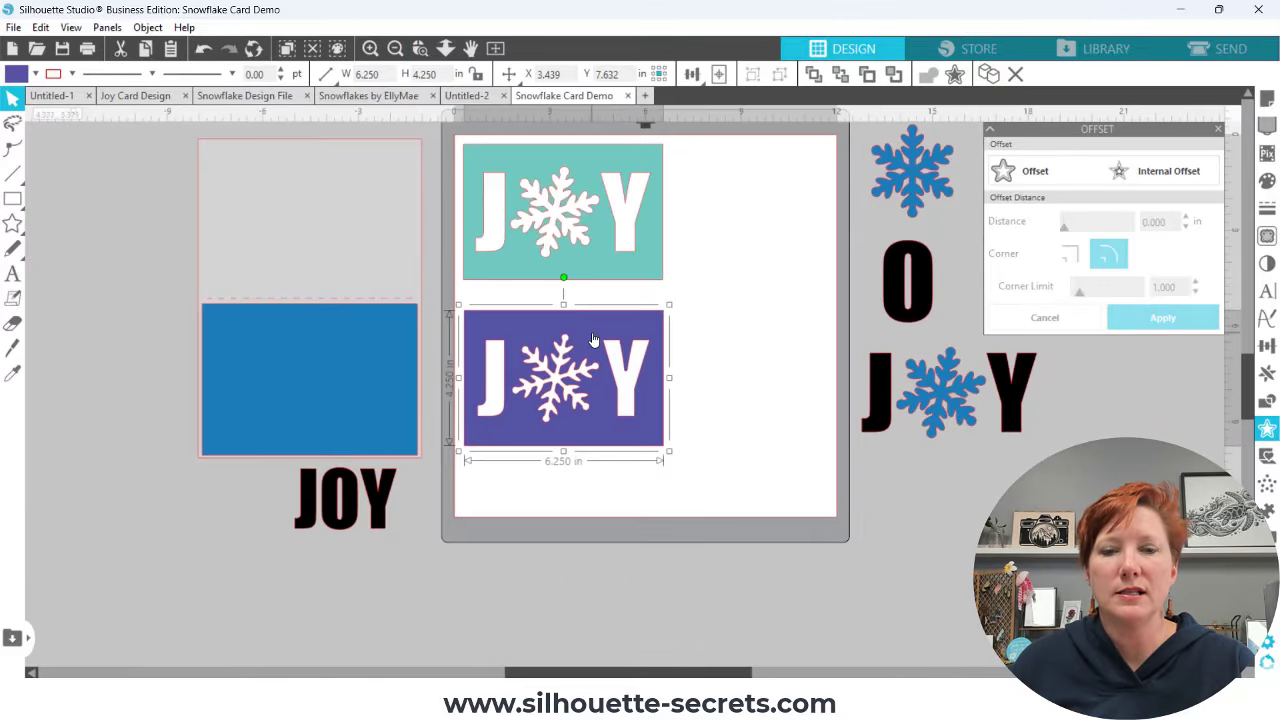
pyautogui.moveTo(587, 329)
pyautogui.mouseDown()
pyautogui.moveTo(587, 273)
pyautogui.moveTo(587, 316)
pyautogui.mouseUp()
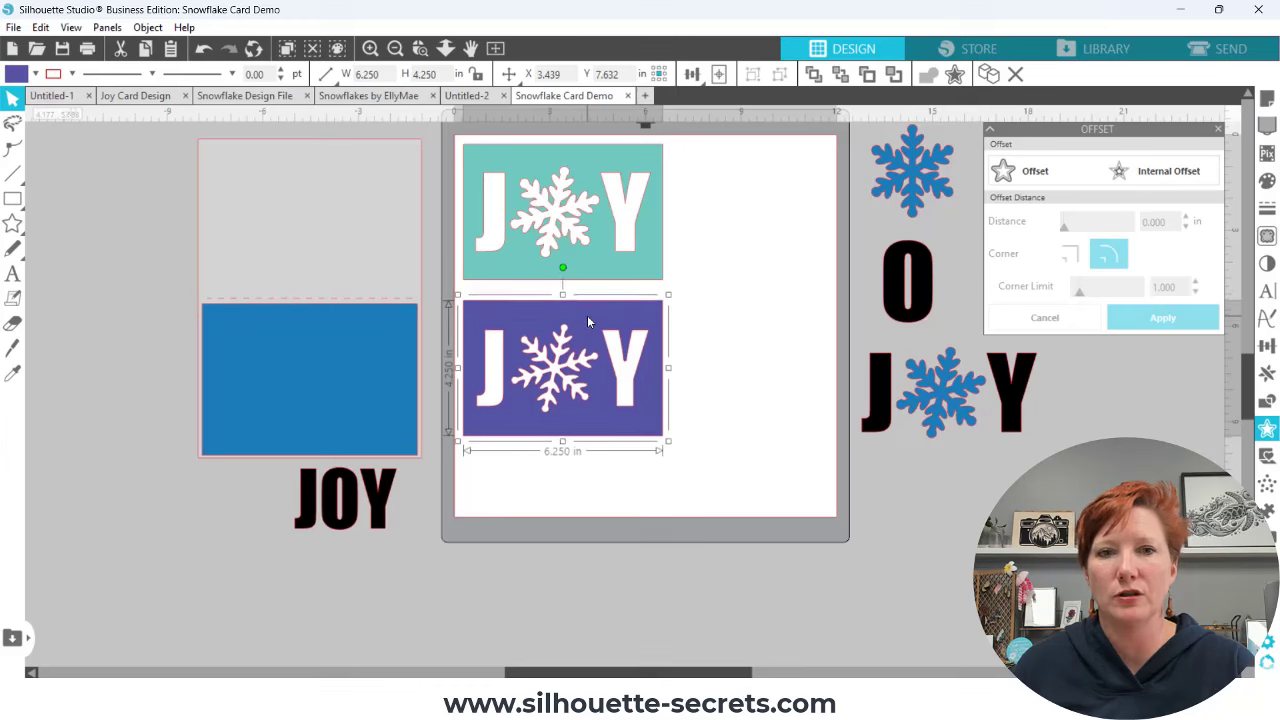
pyautogui.rightClick(590, 268)
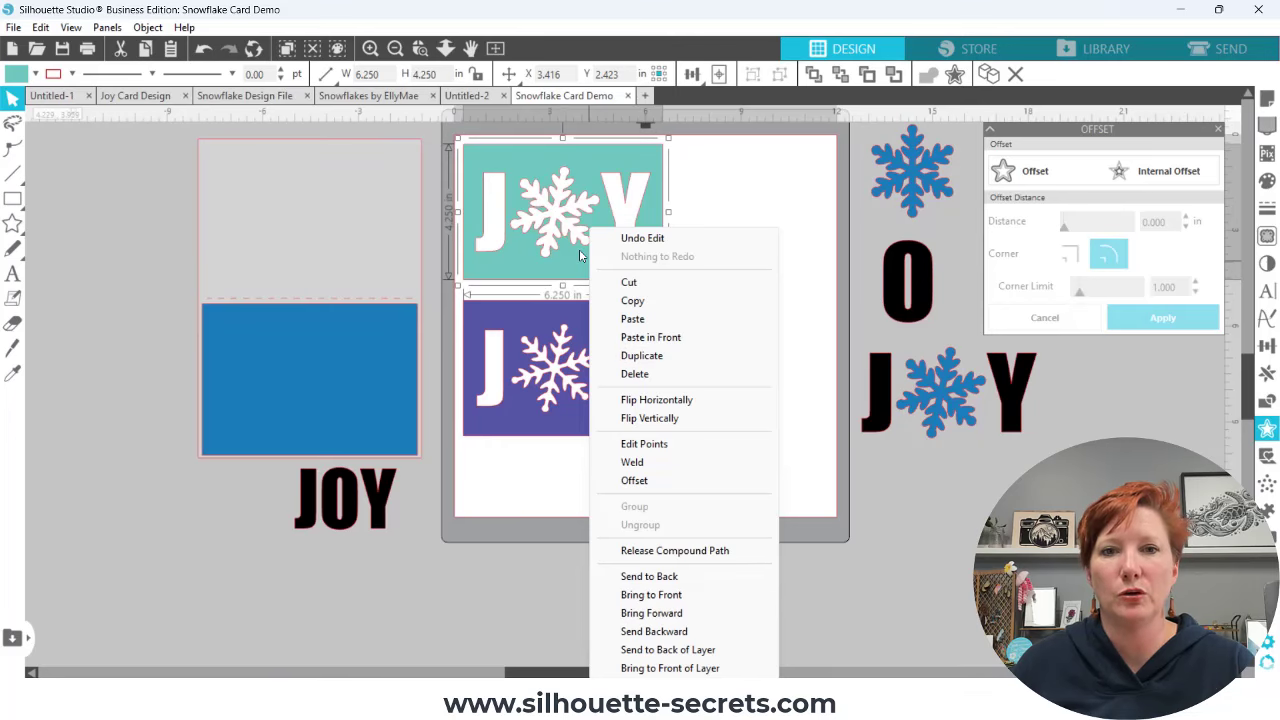
pyautogui.click(650, 595)
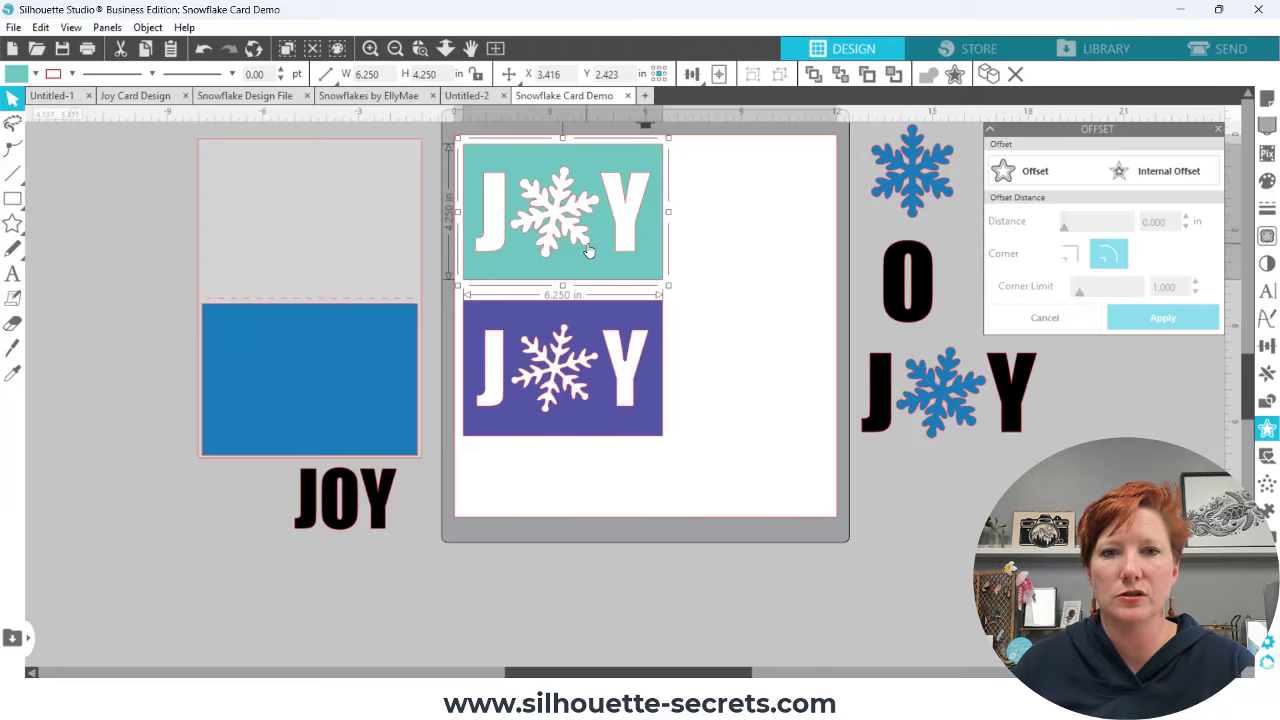
pyautogui.moveTo(587, 238); pyautogui.dragTo(586, 279)
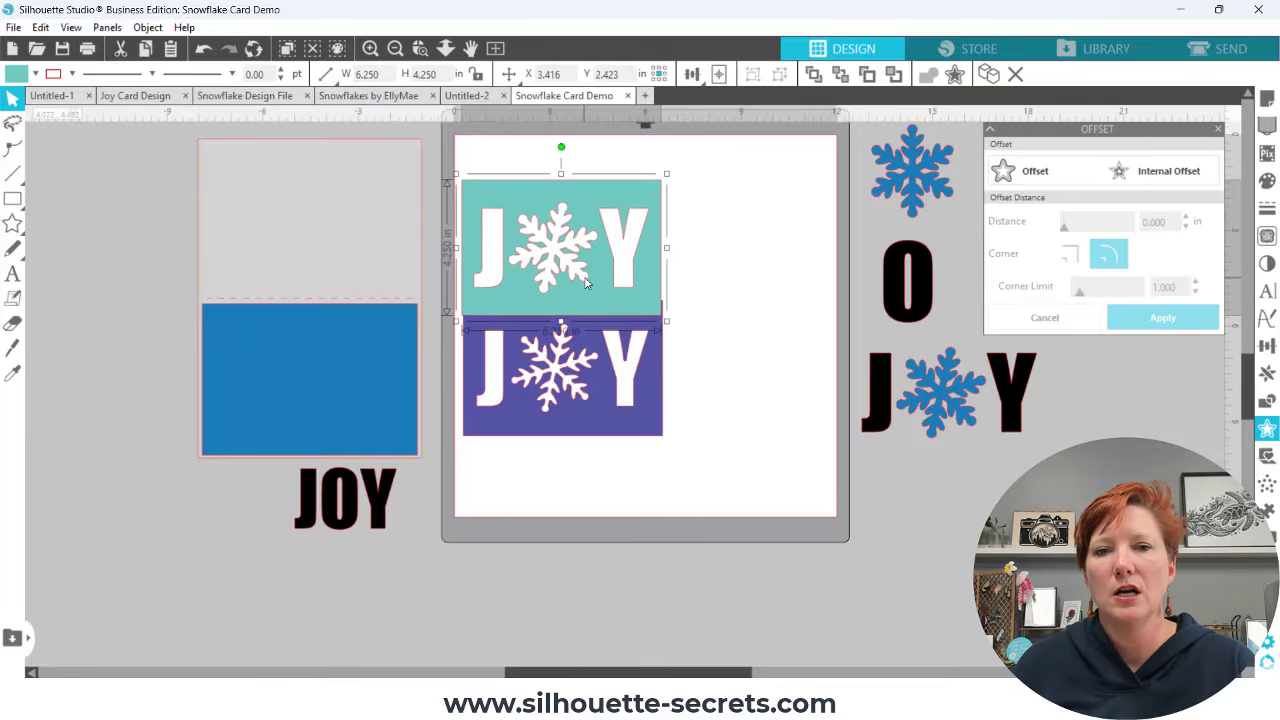
pyautogui.moveTo(712, 250); pyautogui.dragTo(603, 366)
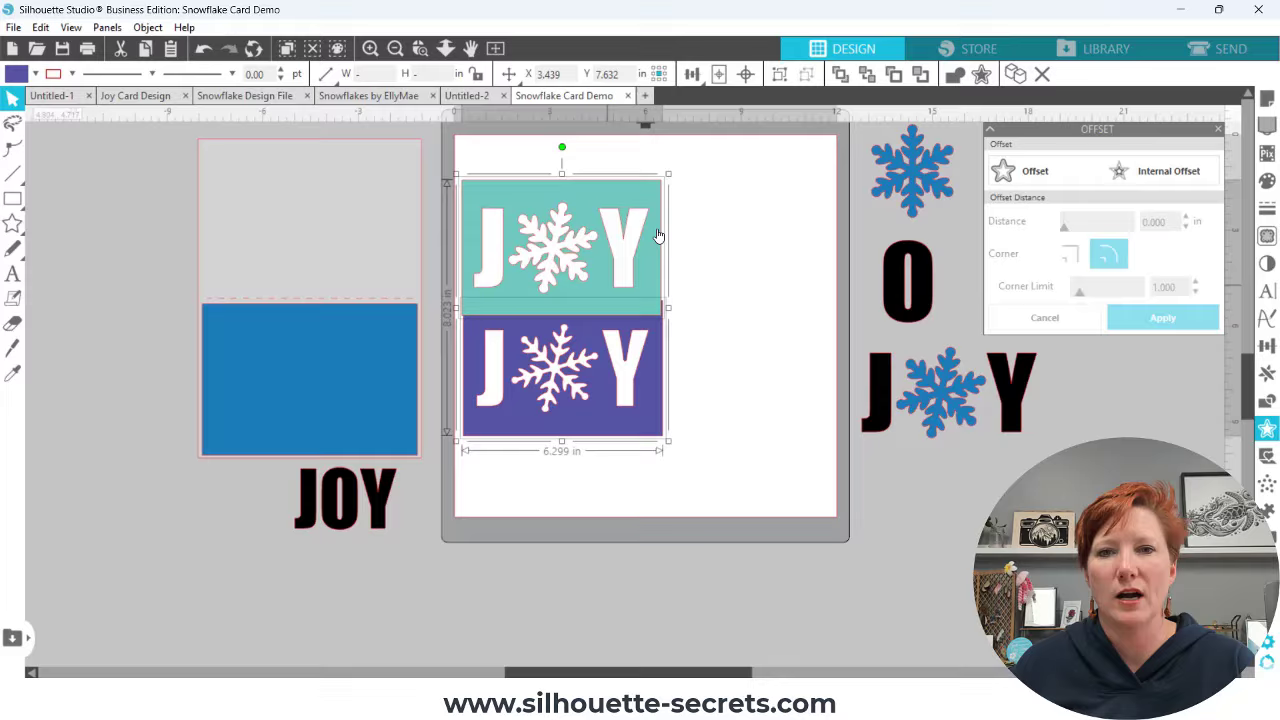
pyautogui.click(747, 78)
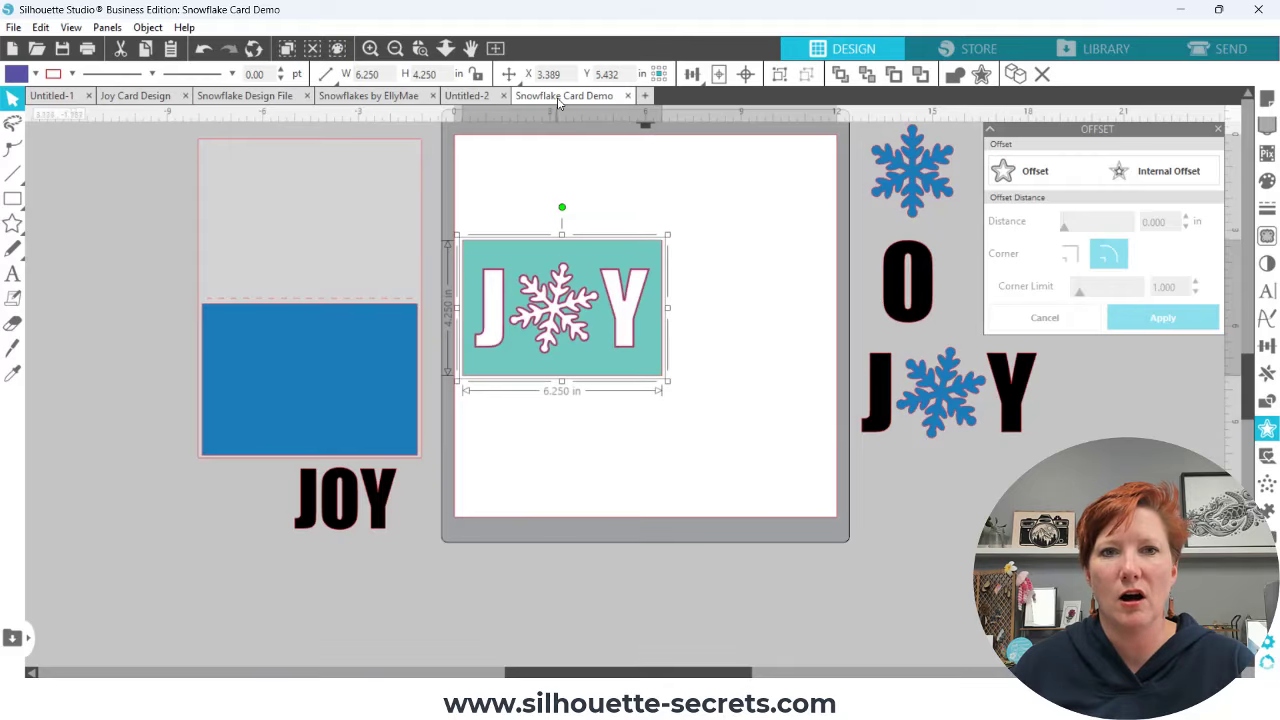
# Place the stacked teal and purple JOY cutout layers over the blue rectangle on the lower half of the card base
pyautogui.click(420, 48)
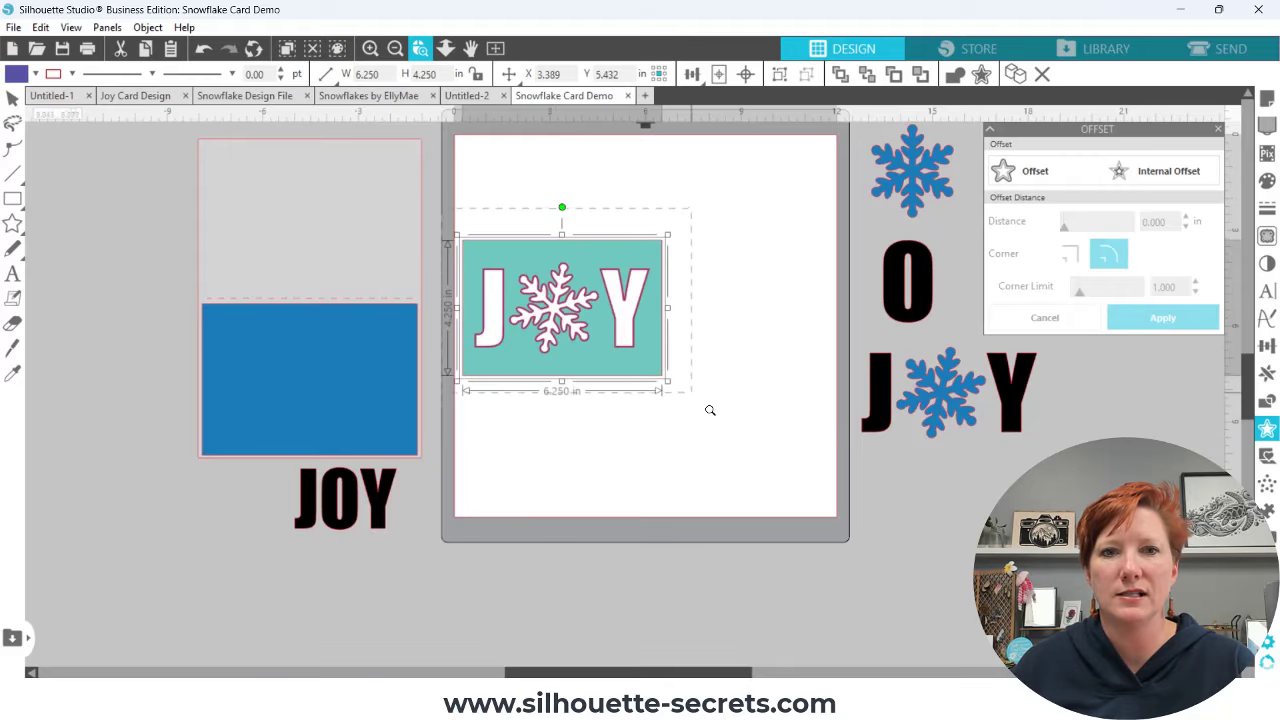
pyautogui.moveTo(710, 410); pyautogui.dragTo(709, 433)
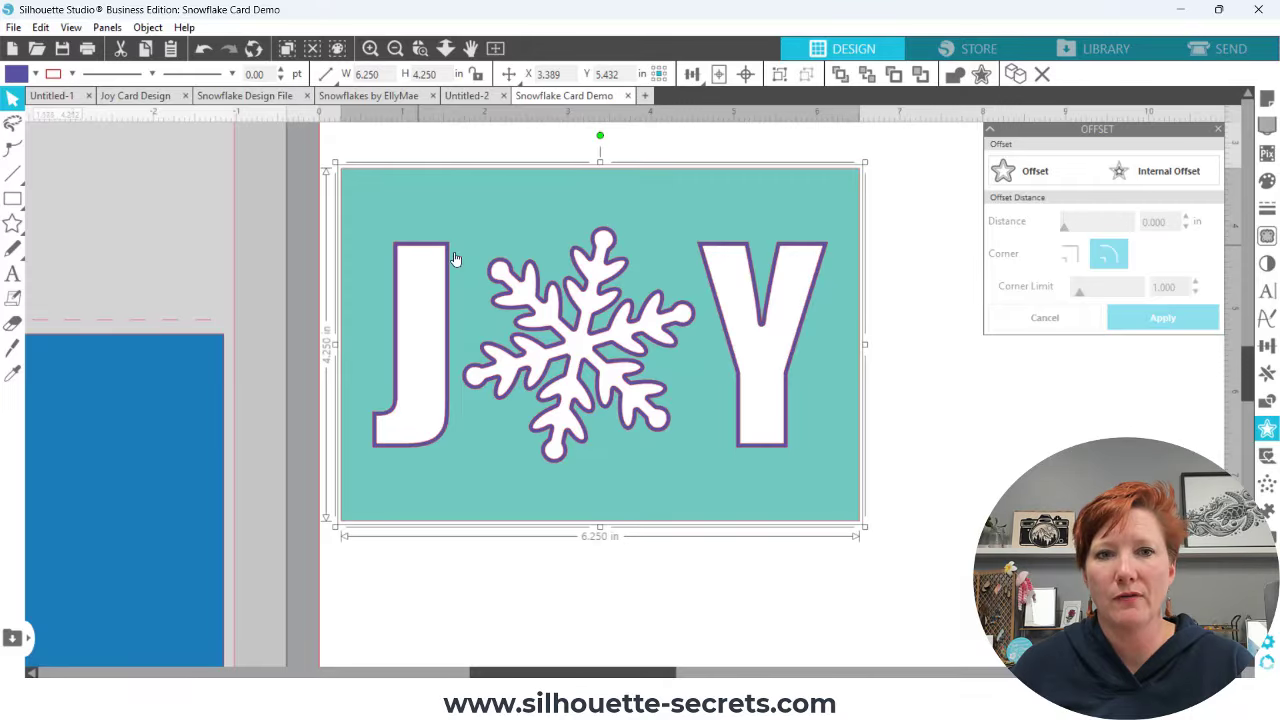
pyautogui.click(420, 48)
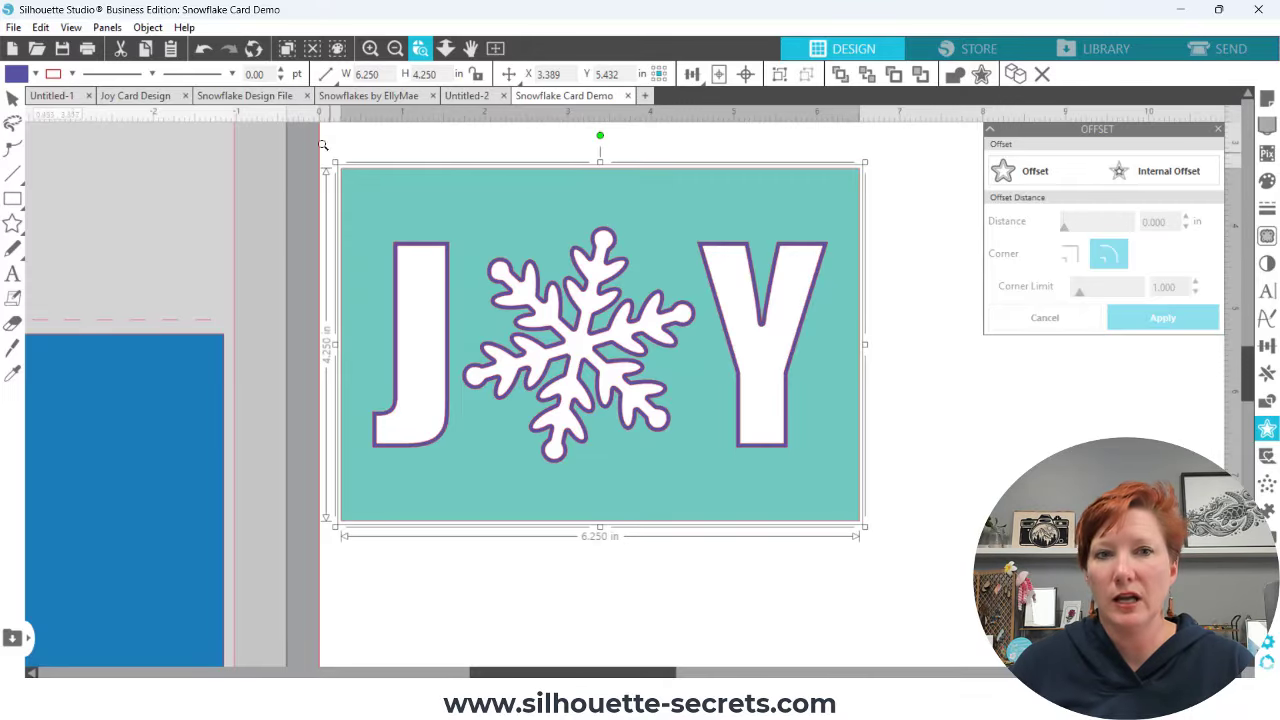
pyautogui.moveTo(308, 136); pyautogui.dragTo(770, 515)
pyautogui.moveTo(918, 582); pyautogui.dragTo(918, 580)
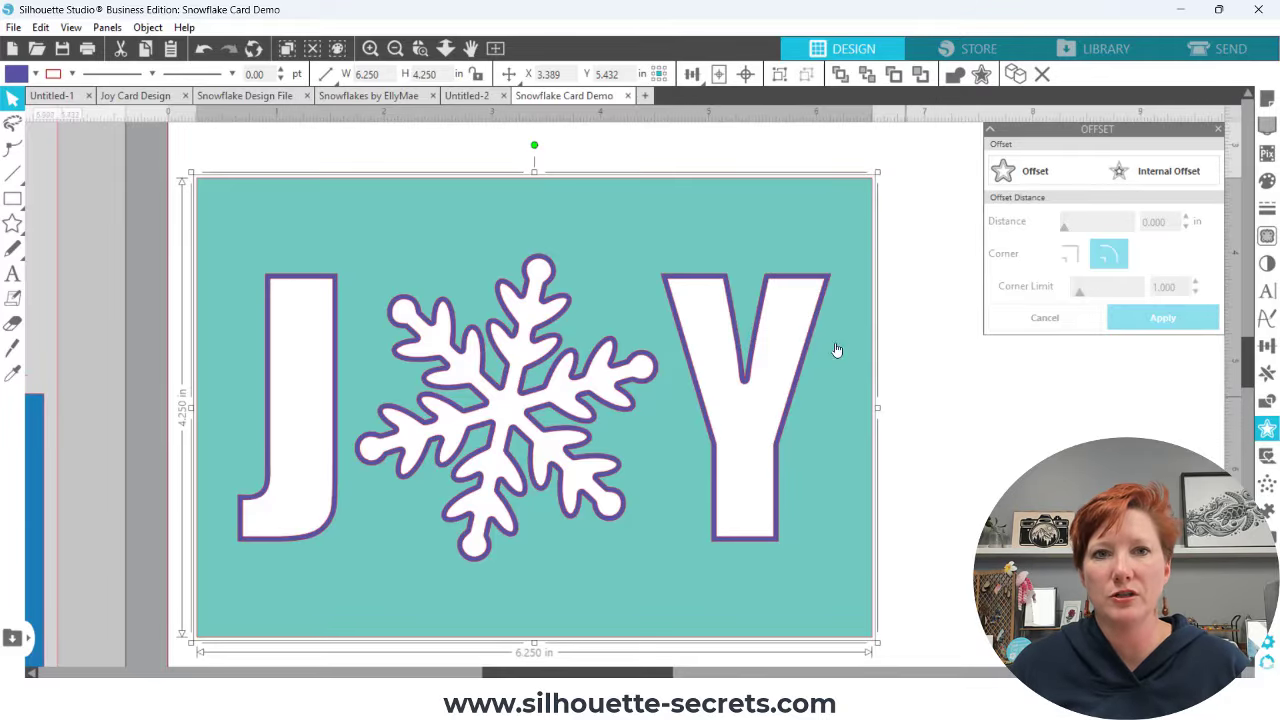
pyautogui.click(495, 49)
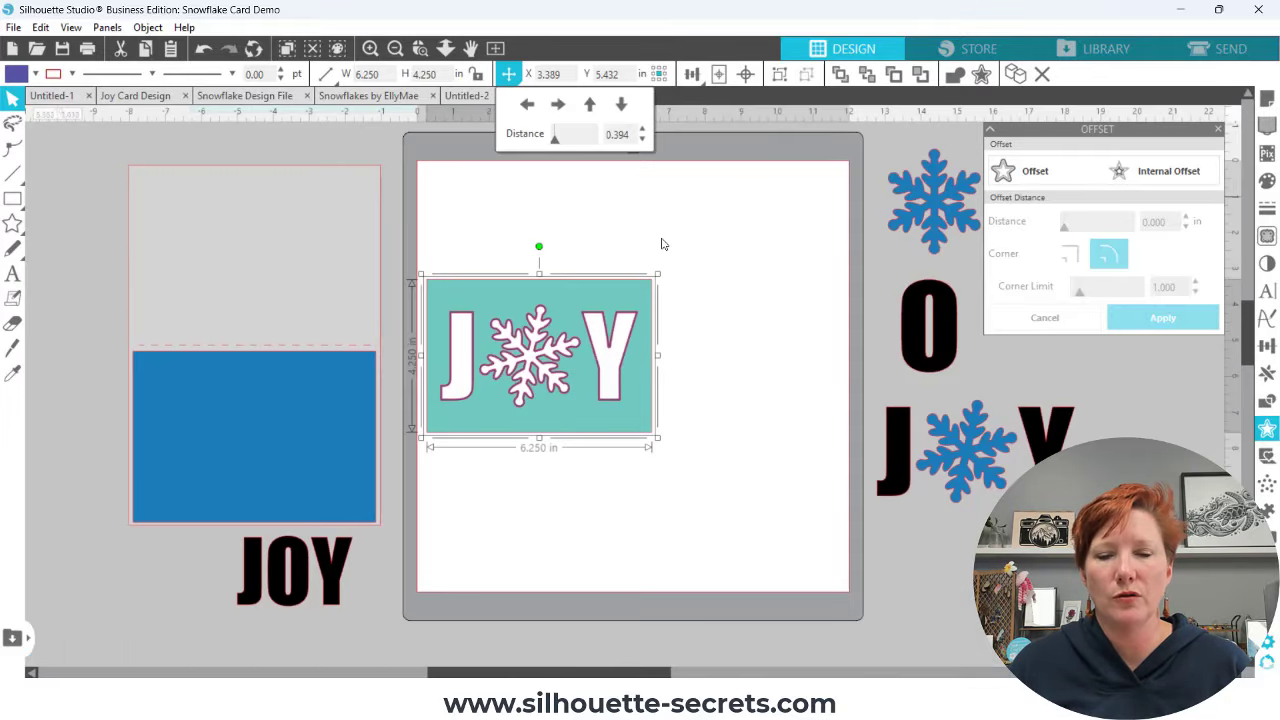
pyautogui.moveTo(608, 298); pyautogui.dragTo(328, 365)
pyautogui.moveTo(78, 397); pyautogui.dragTo(279, 440)
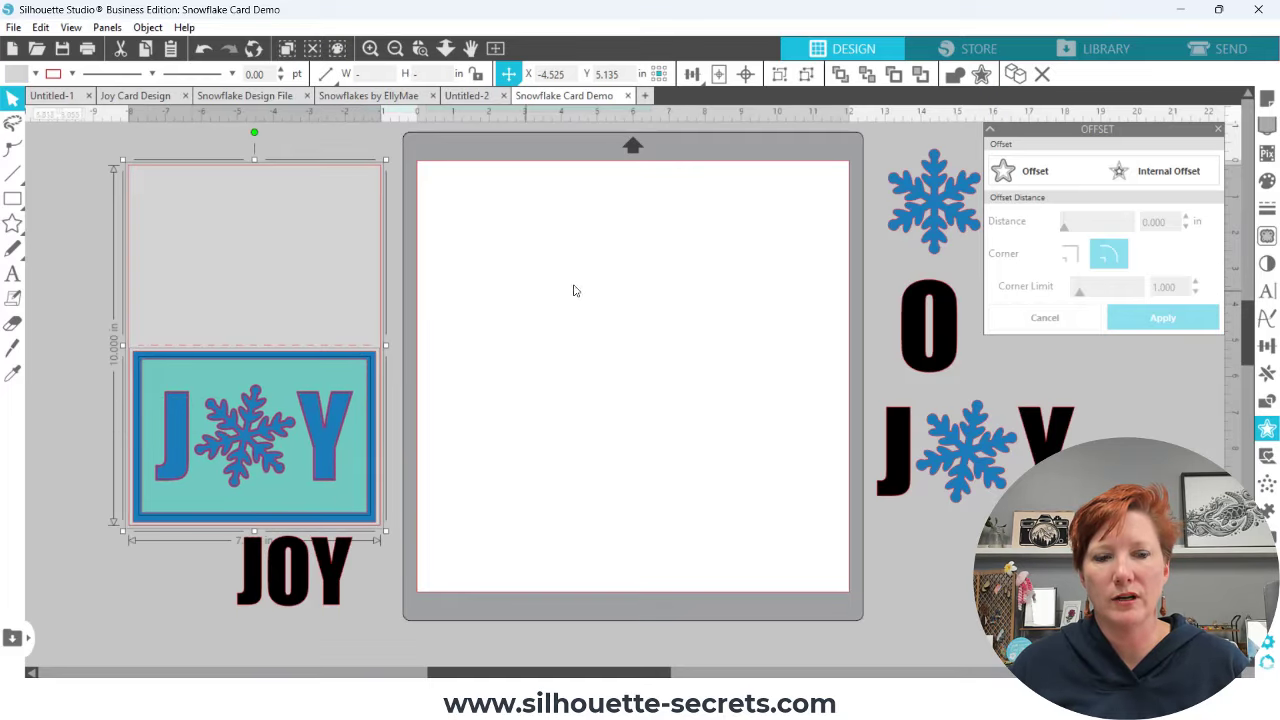
# Examine the assembled card front up close, including the purple edges around the lettering and the blue layer beneath
pyautogui.moveTo(692, 74)
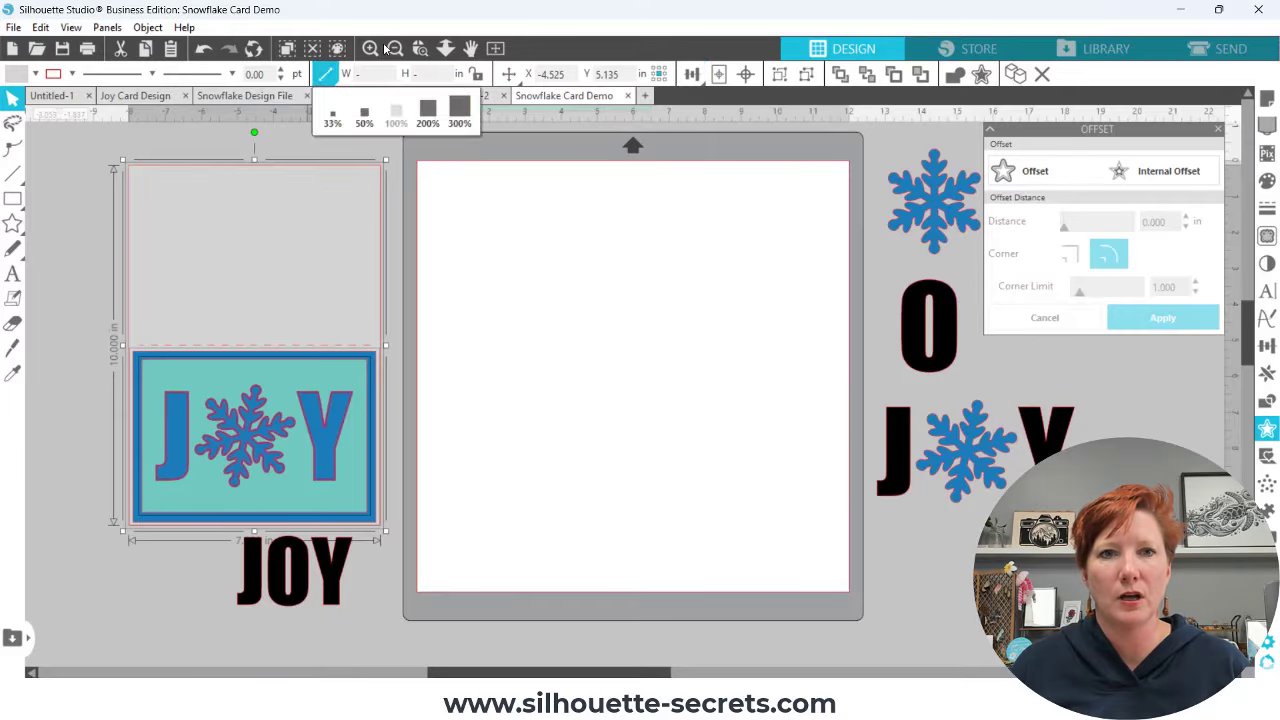
pyautogui.click(420, 48)
pyautogui.moveTo(75, 293); pyautogui.dragTo(420, 555)
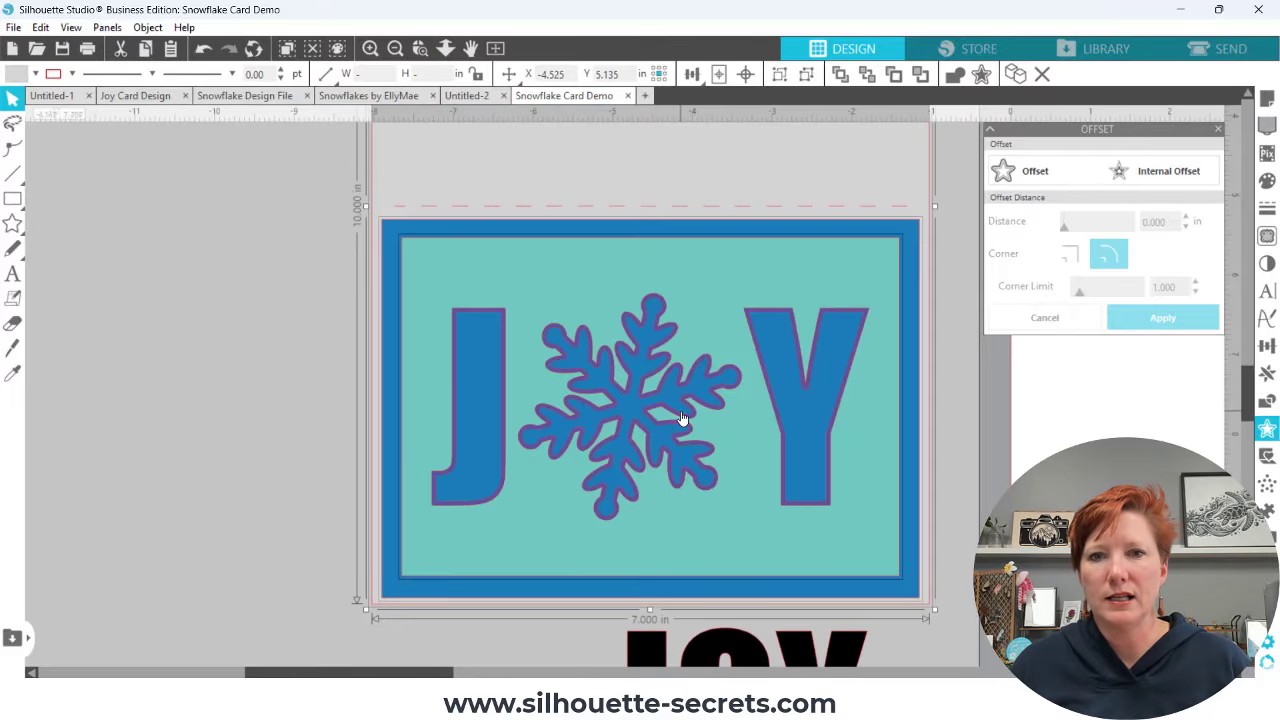
pyautogui.click(201, 428)
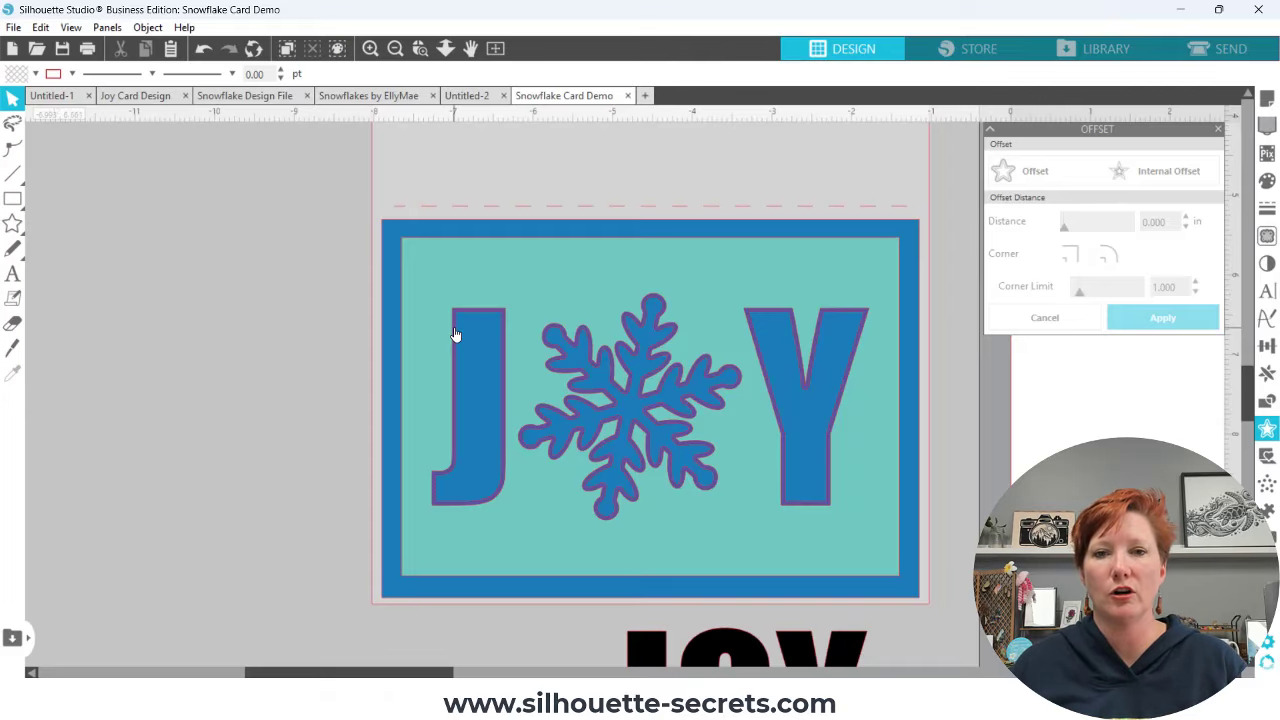
pyautogui.click(395, 48)
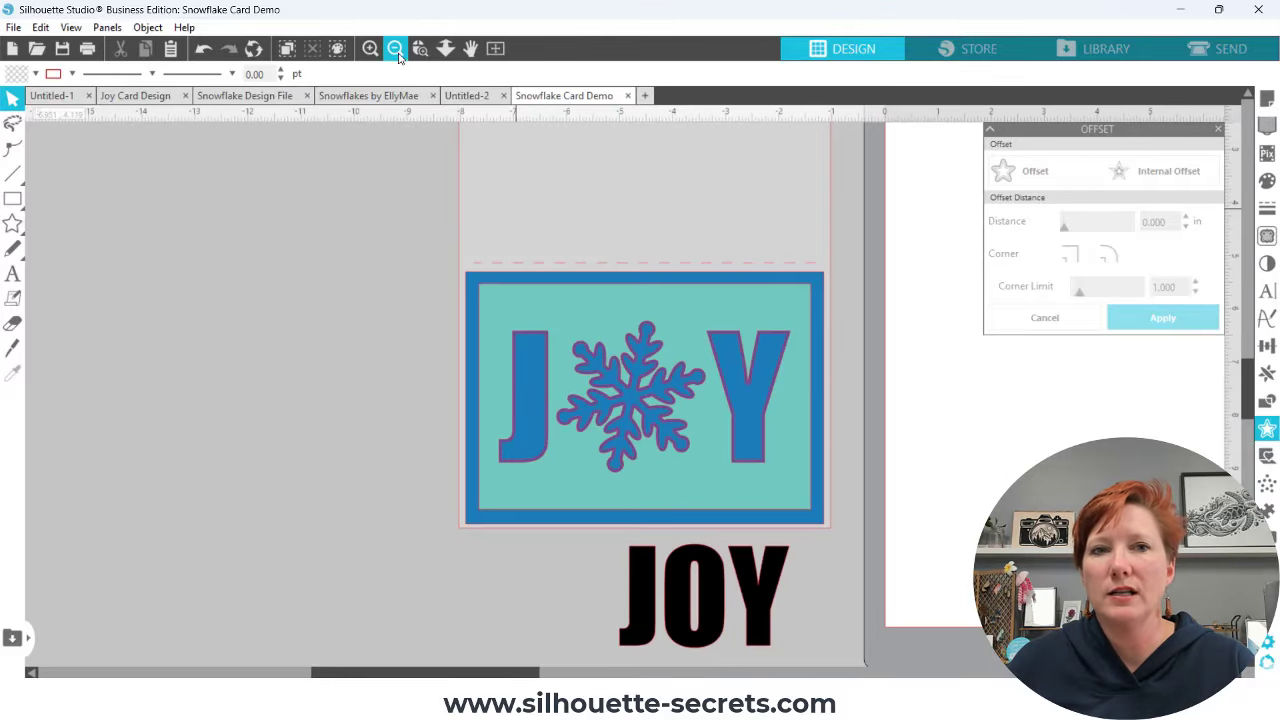
pyautogui.click(395, 48)
pyautogui.moveTo(581, 193); pyautogui.dragTo(206, 229)
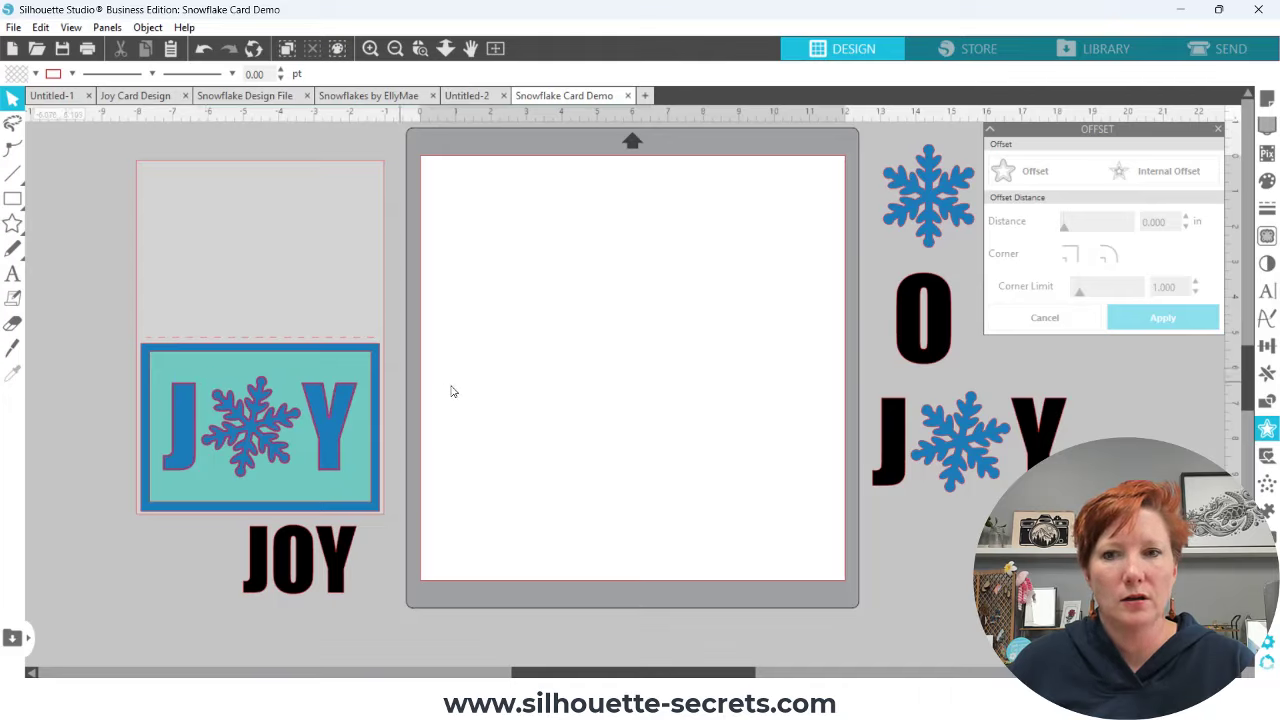
# Place a duplicate of the standalone blue snowflake on the page and fill it with green
pyautogui.moveTo(954, 433)
pyautogui.mouseDown()
pyautogui.moveTo(888, 379)
pyautogui.moveTo(959, 438)
pyautogui.mouseUp()
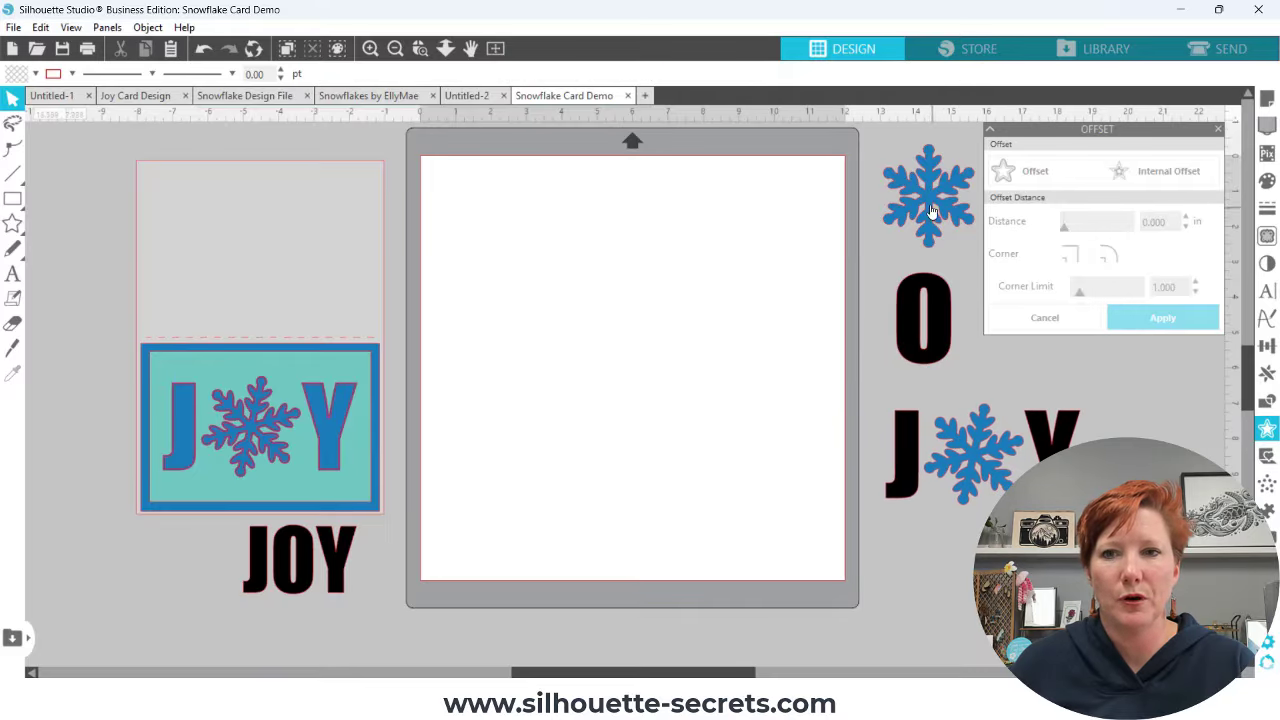
pyautogui.moveTo(936, 204); pyautogui.dragTo(480, 417)
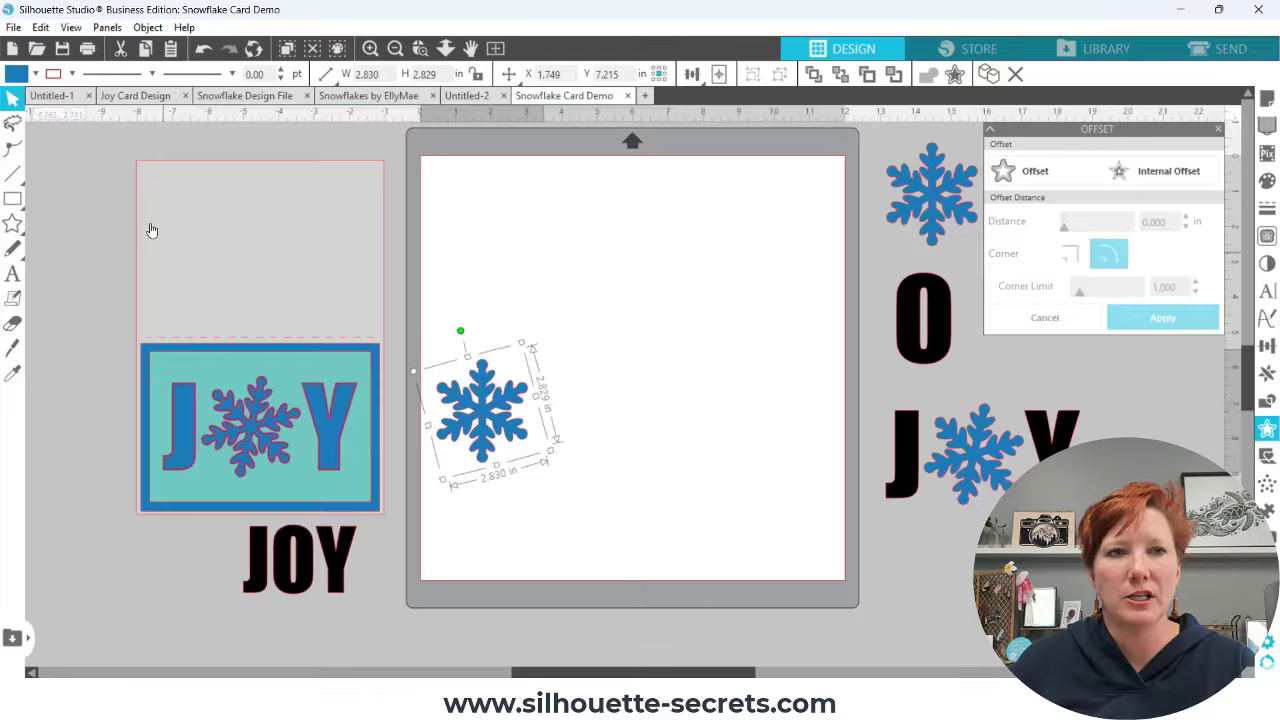
pyautogui.click(35, 76)
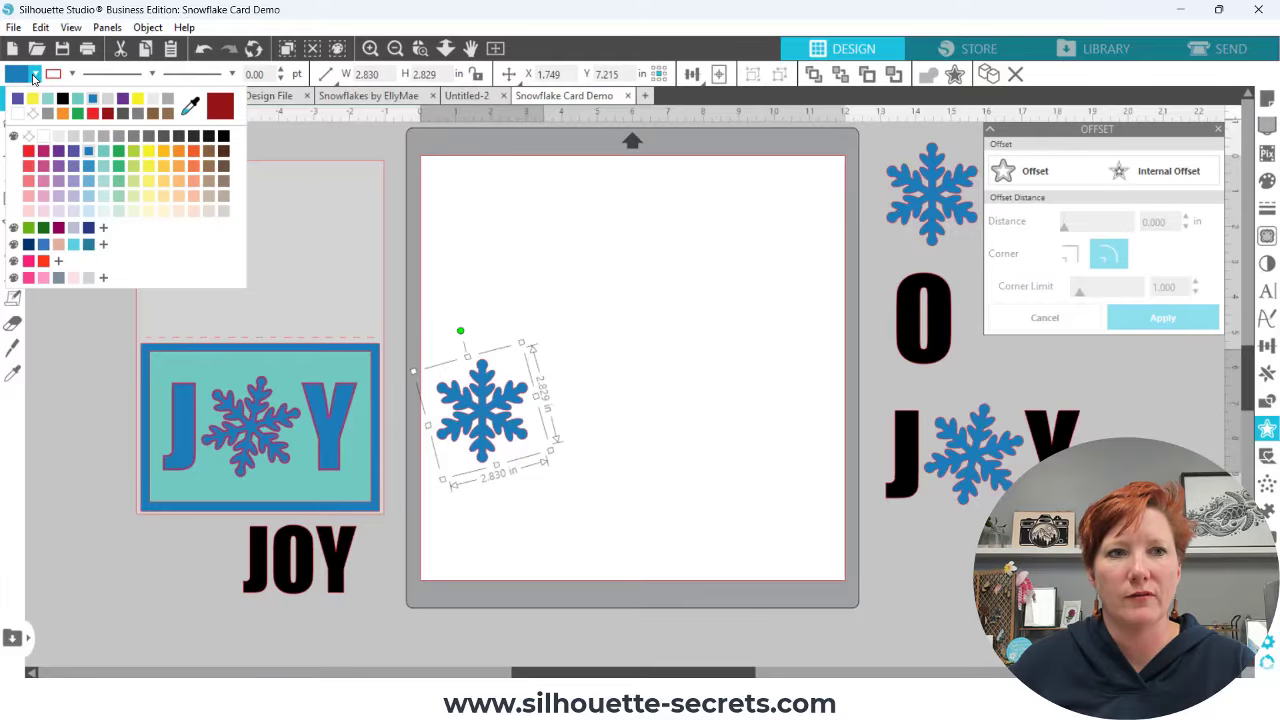
pyautogui.click(119, 158)
# Position the green snowflake over the snowflake cutout on the card front and rotate it to match the opening
pyautogui.moveTo(484, 410); pyautogui.dragTo(248, 417)
pyautogui.click(420, 48)
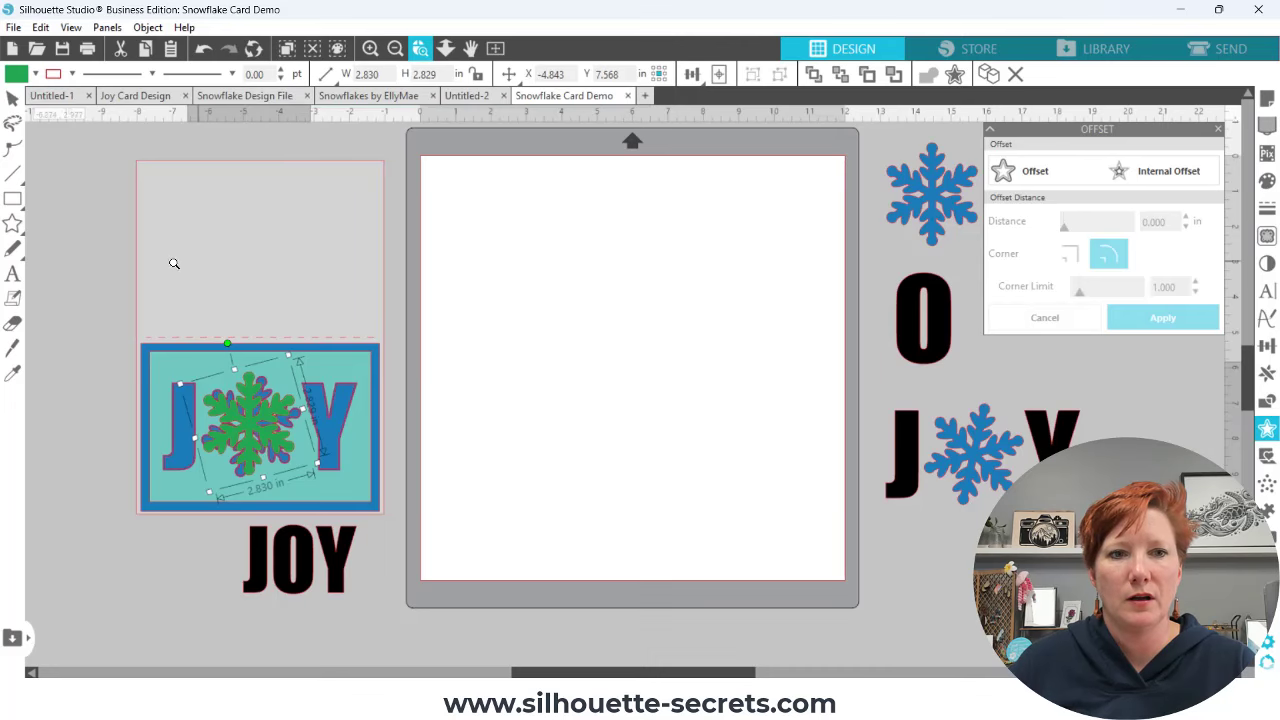
pyautogui.moveTo(270, 494); pyautogui.dragTo(457, 545)
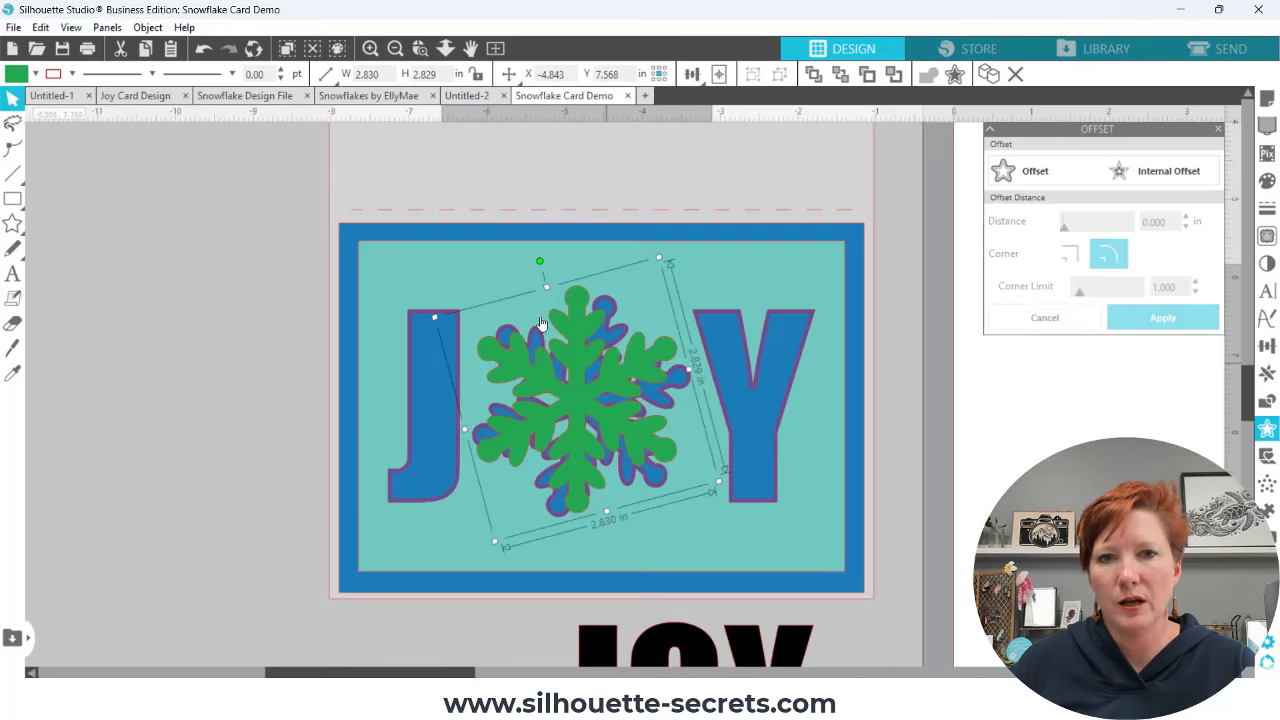
pyautogui.moveTo(541, 264); pyautogui.dragTo(575, 280)
pyautogui.moveTo(601, 331); pyautogui.dragTo(606, 337)
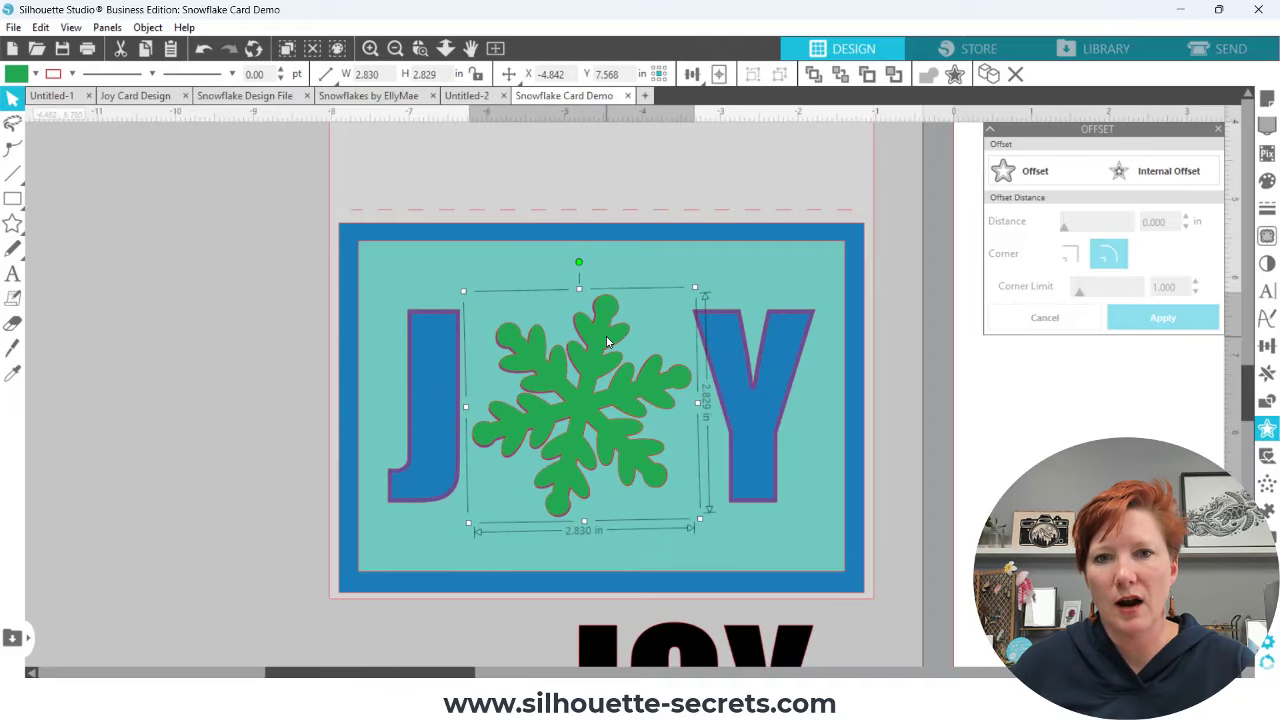
# Compare the card front with and without the green snowflake covering its cutout
pyautogui.moveTo(606, 342); pyautogui.dragTo(209, 263)
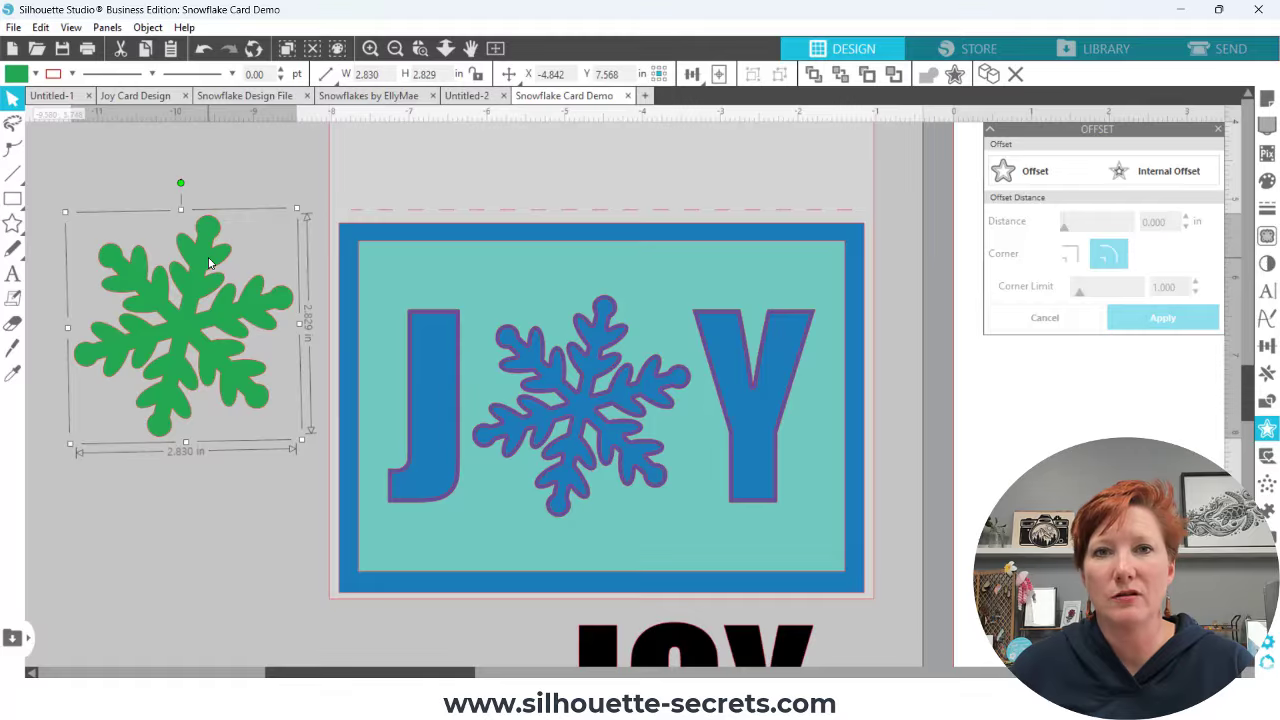
pyautogui.moveTo(209, 263); pyautogui.dragTo(607, 343)
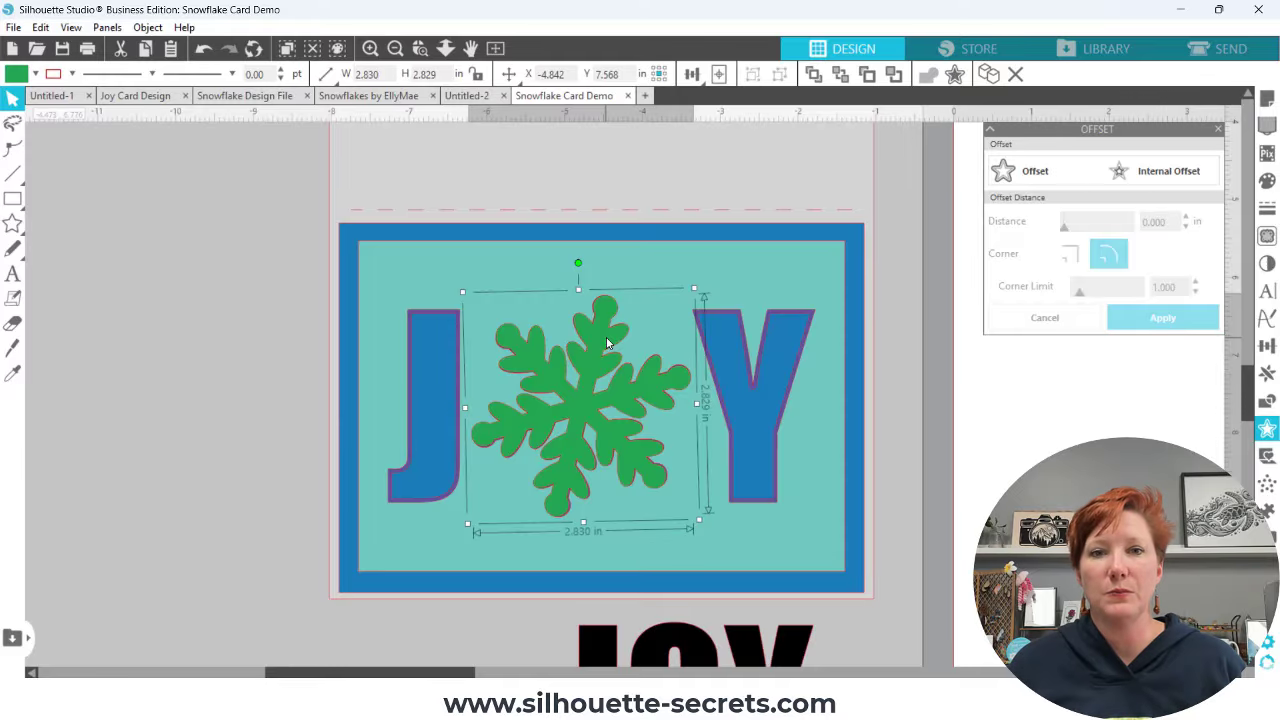
pyautogui.moveTo(606, 342); pyautogui.dragTo(228, 336)
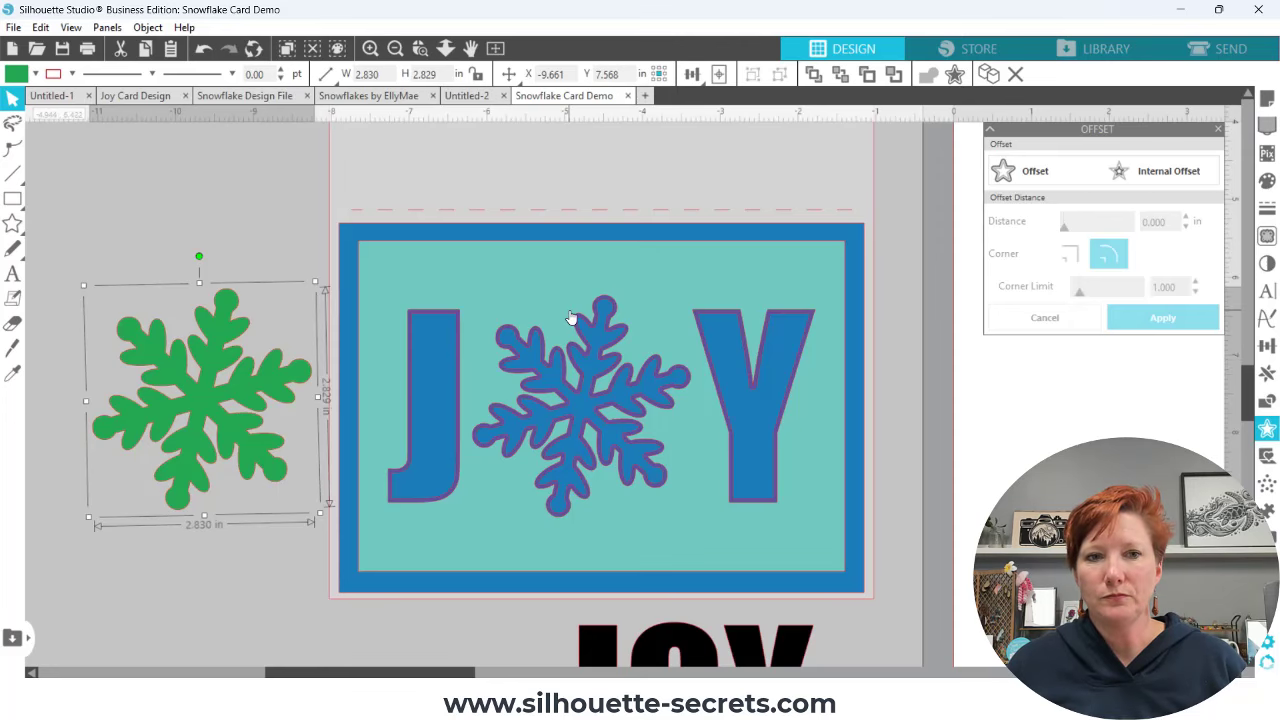
# Move the green snowflake into the lower-left corner of the page
pyautogui.click(496, 49)
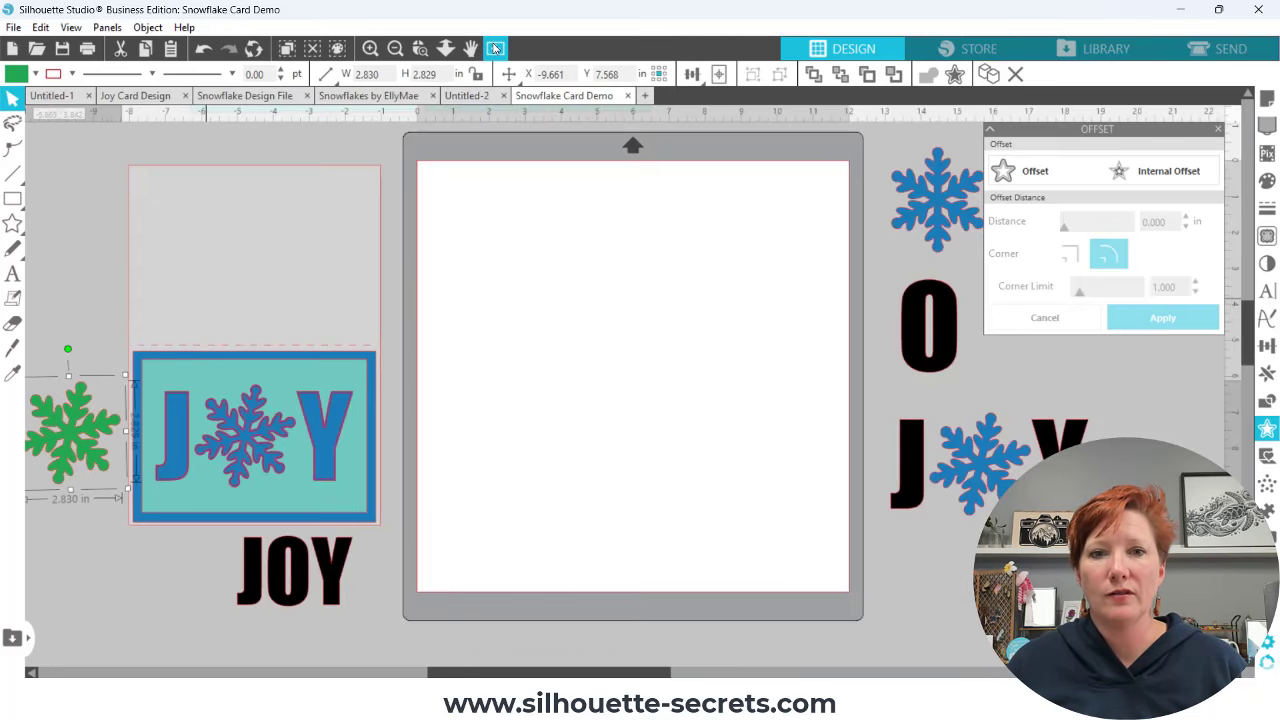
pyautogui.moveTo(386, 518); pyautogui.dragTo(558, 465)
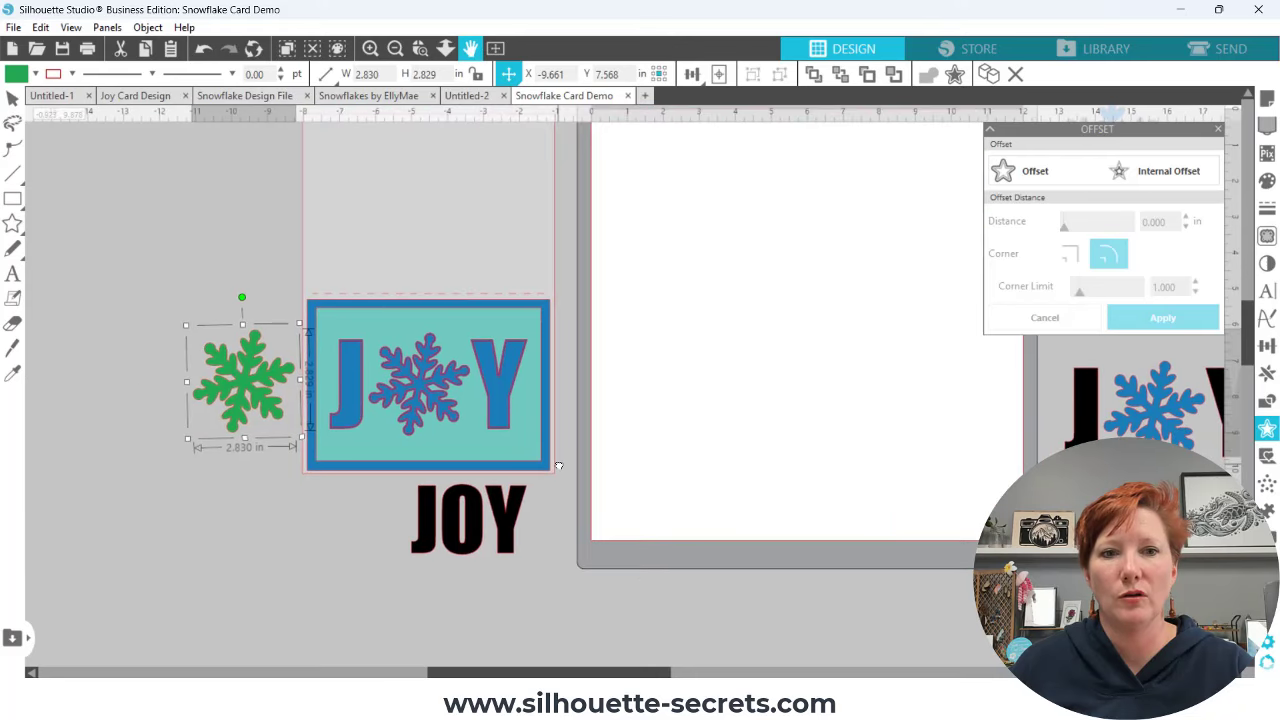
pyautogui.moveTo(349, 251); pyautogui.dragTo(391, 280)
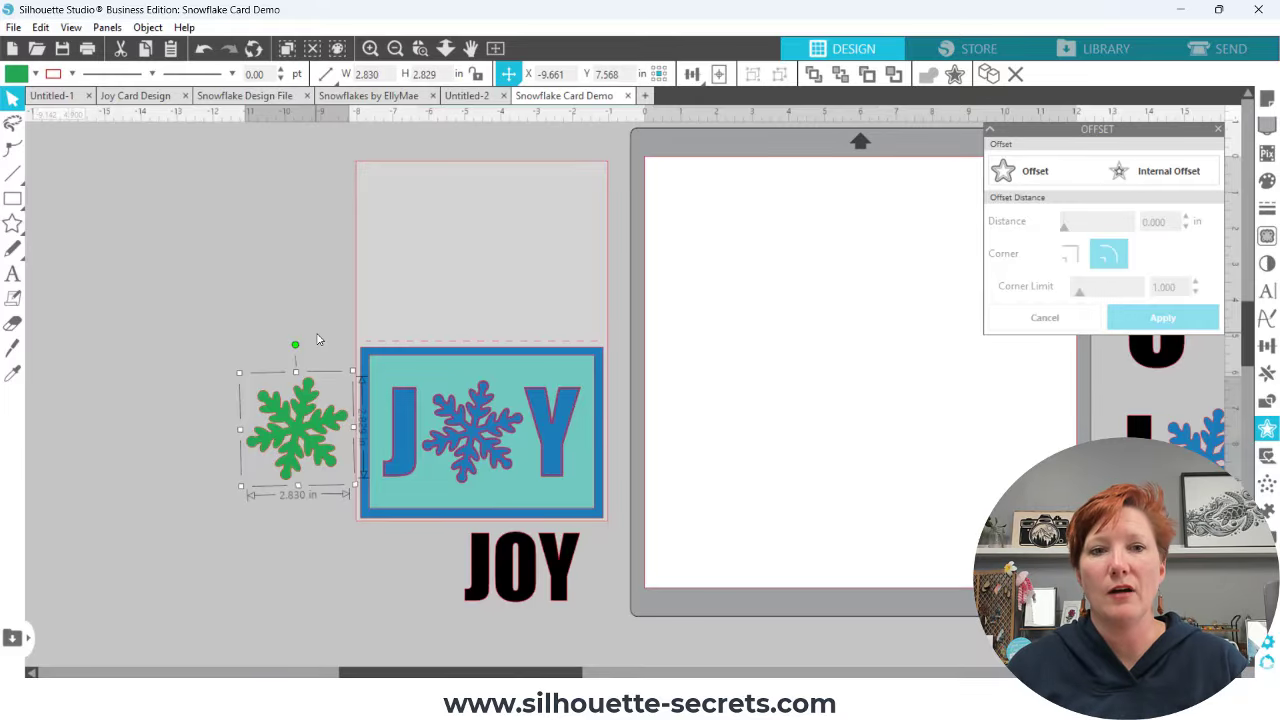
pyautogui.moveTo(310, 410); pyautogui.dragTo(758, 388)
pyautogui.moveTo(755, 440); pyautogui.dragTo(712, 568)
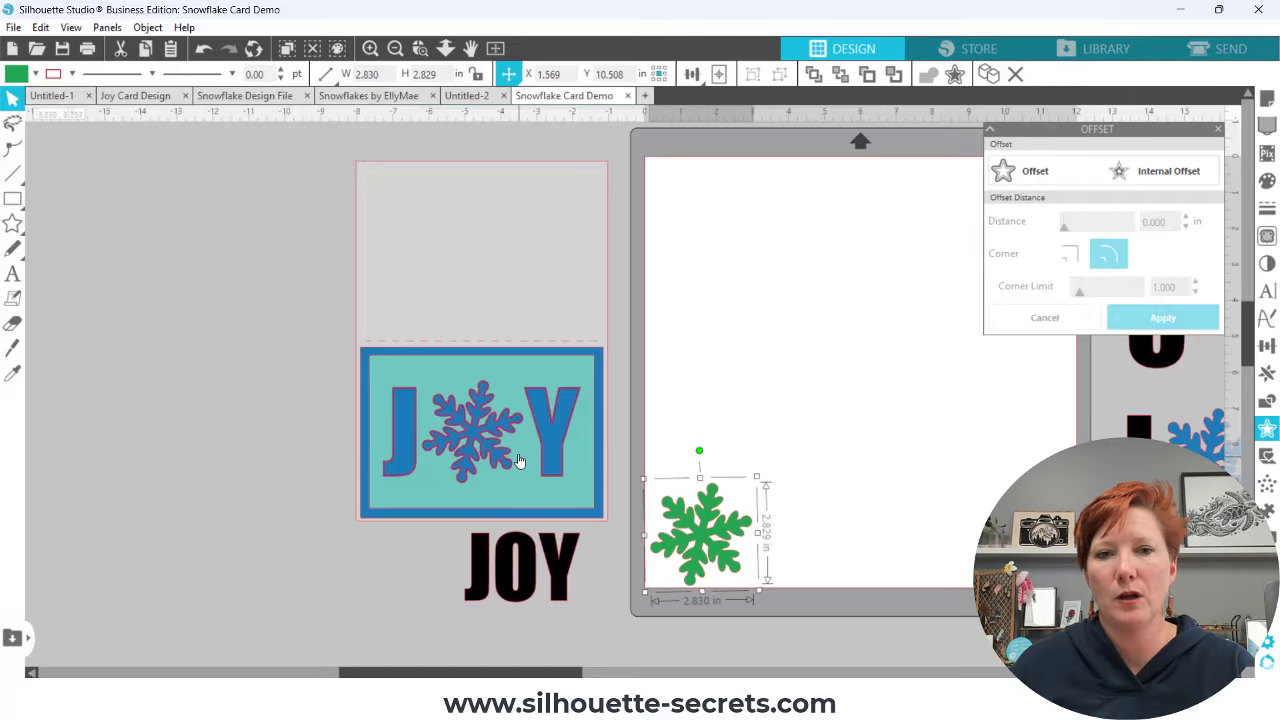
# Move the teal and purple JOY cutout layers from the card base onto the page, one below the other above the green snowflake
pyautogui.moveTo(516, 455); pyautogui.dragTo(798, 265)
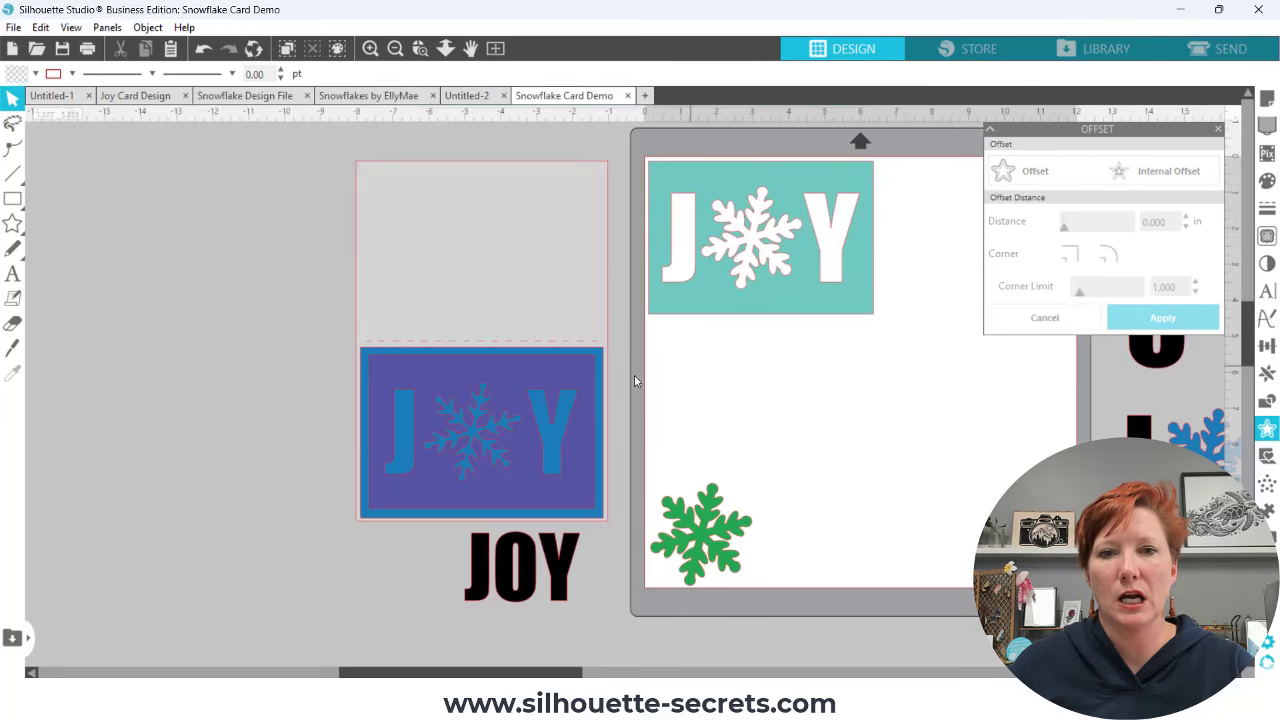
pyautogui.moveTo(576, 370); pyautogui.dragTo(850, 328)
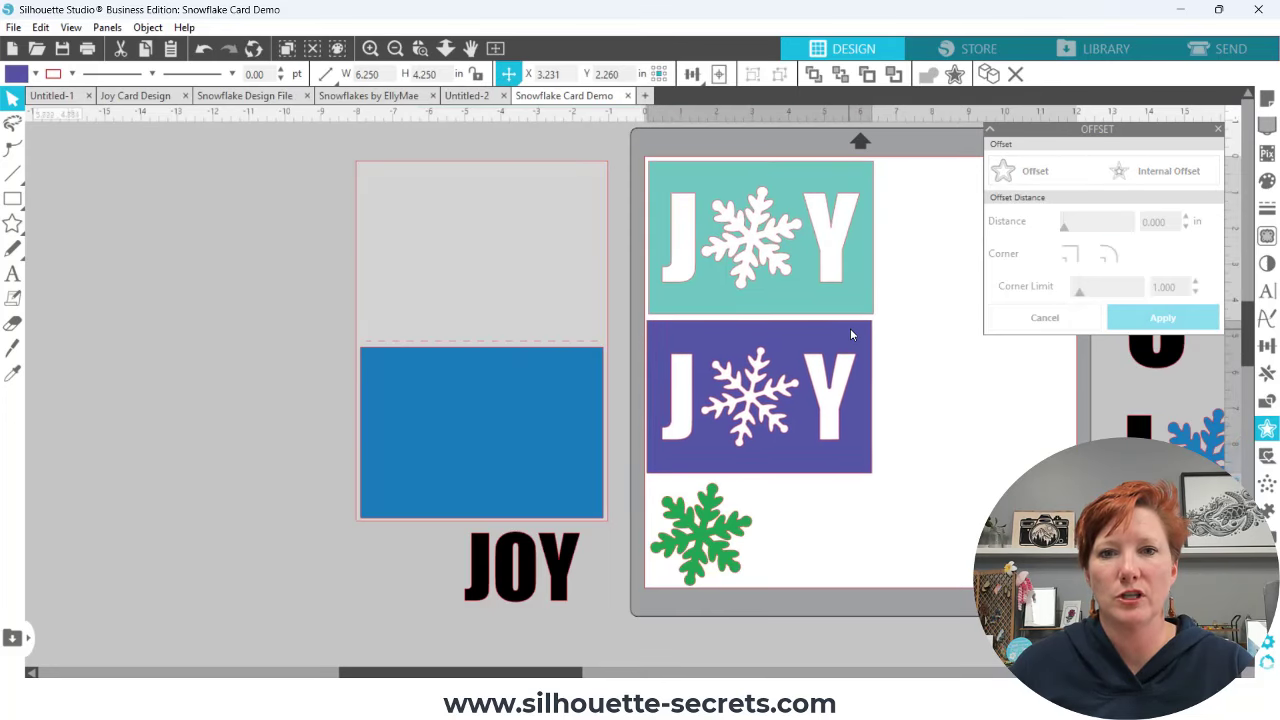
pyautogui.press('space')
pyautogui.moveTo(923, 357); pyautogui.dragTo(708, 360)
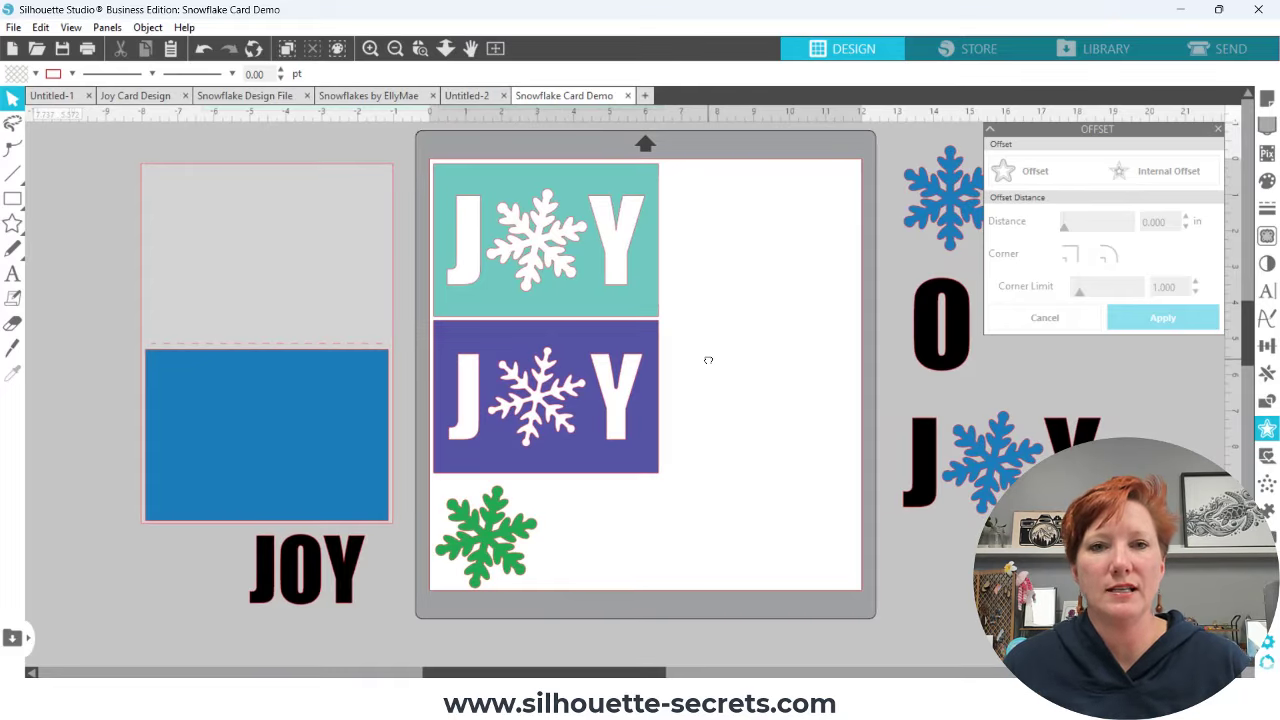
# Copy the blue 6.750 x 4.750 in rectangle into a new document and place it near the page's upper-left corner
pyautogui.click(301, 397)
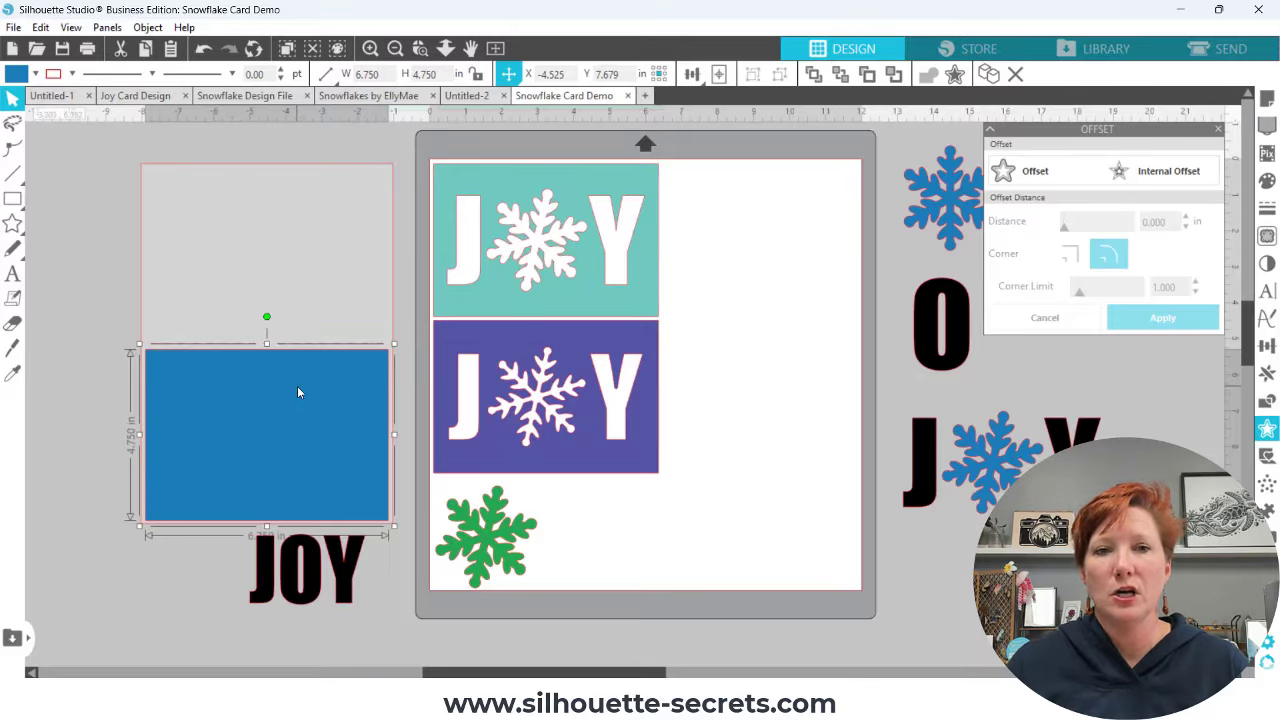
pyautogui.press('i')
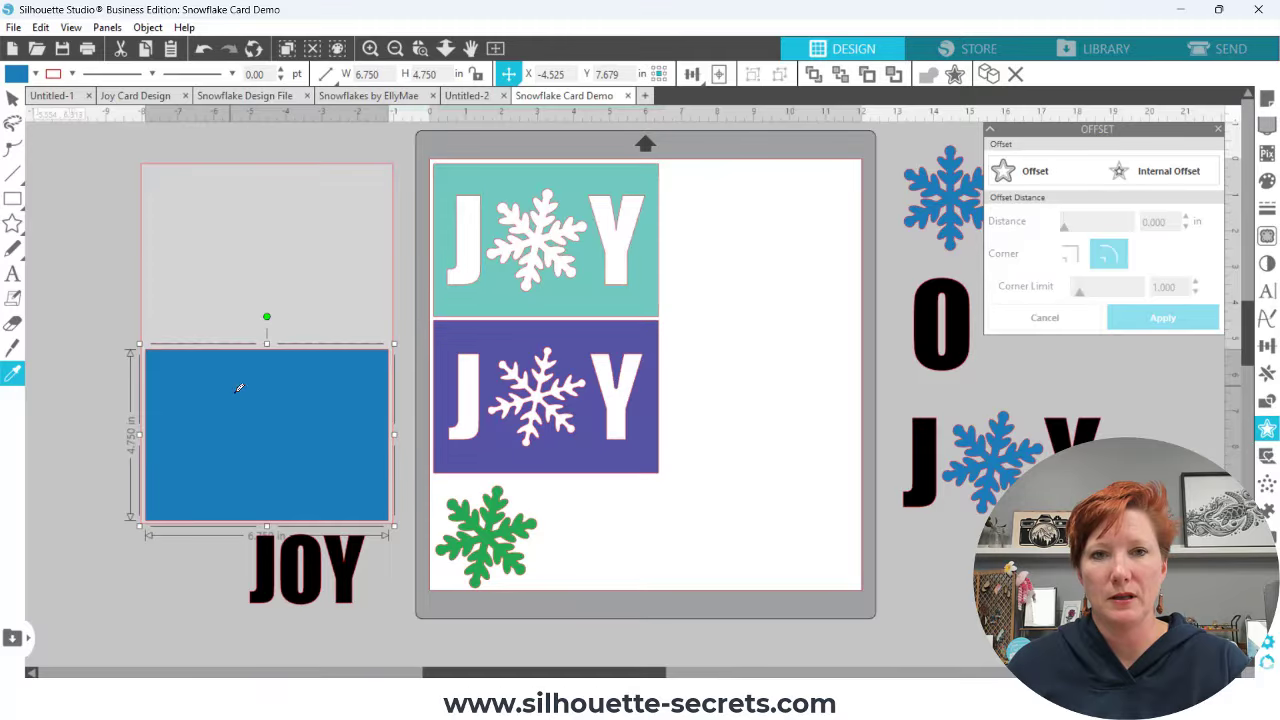
pyautogui.press('v')
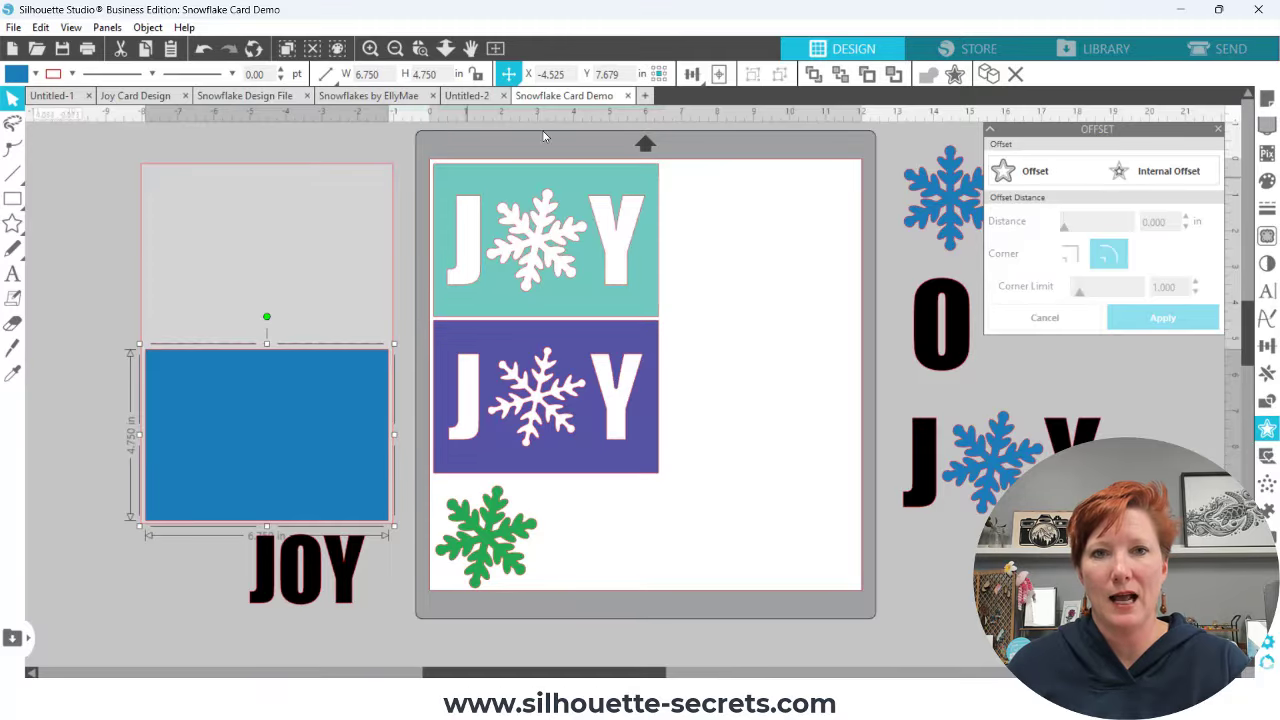
pyautogui.click(646, 96)
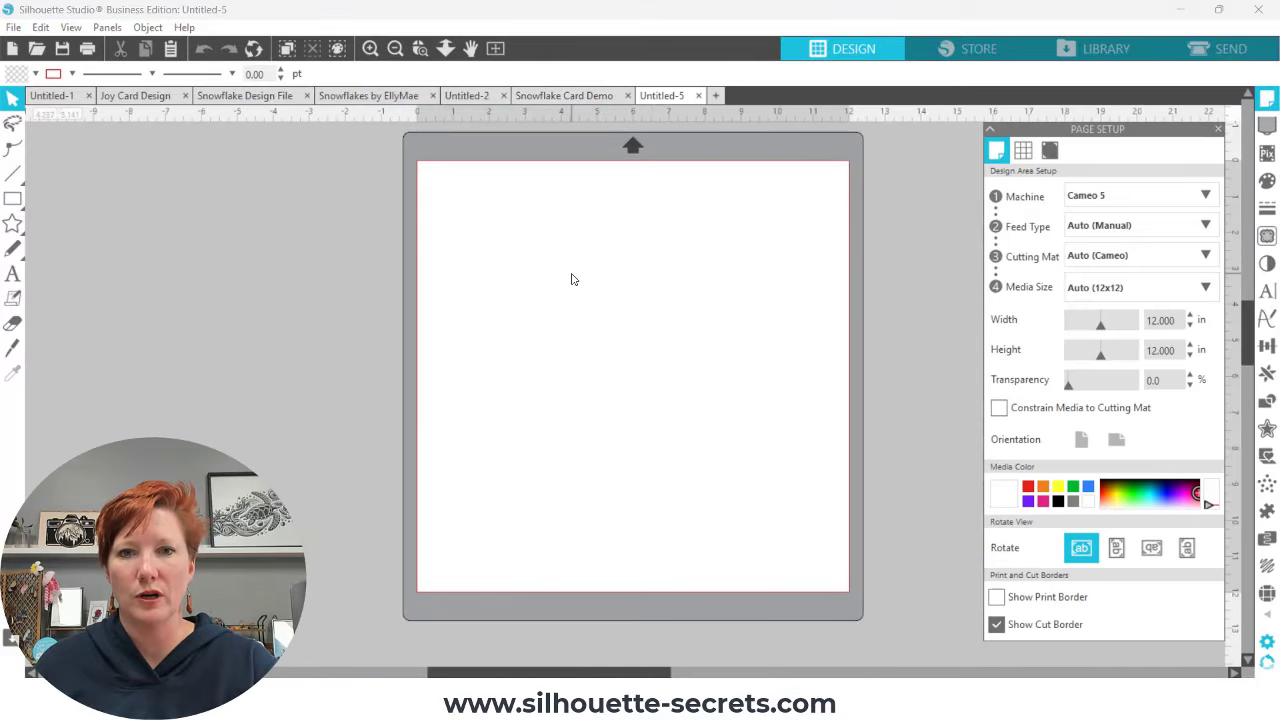
pyautogui.click(572, 279)
pyautogui.hotkey('ctrl', 'v')
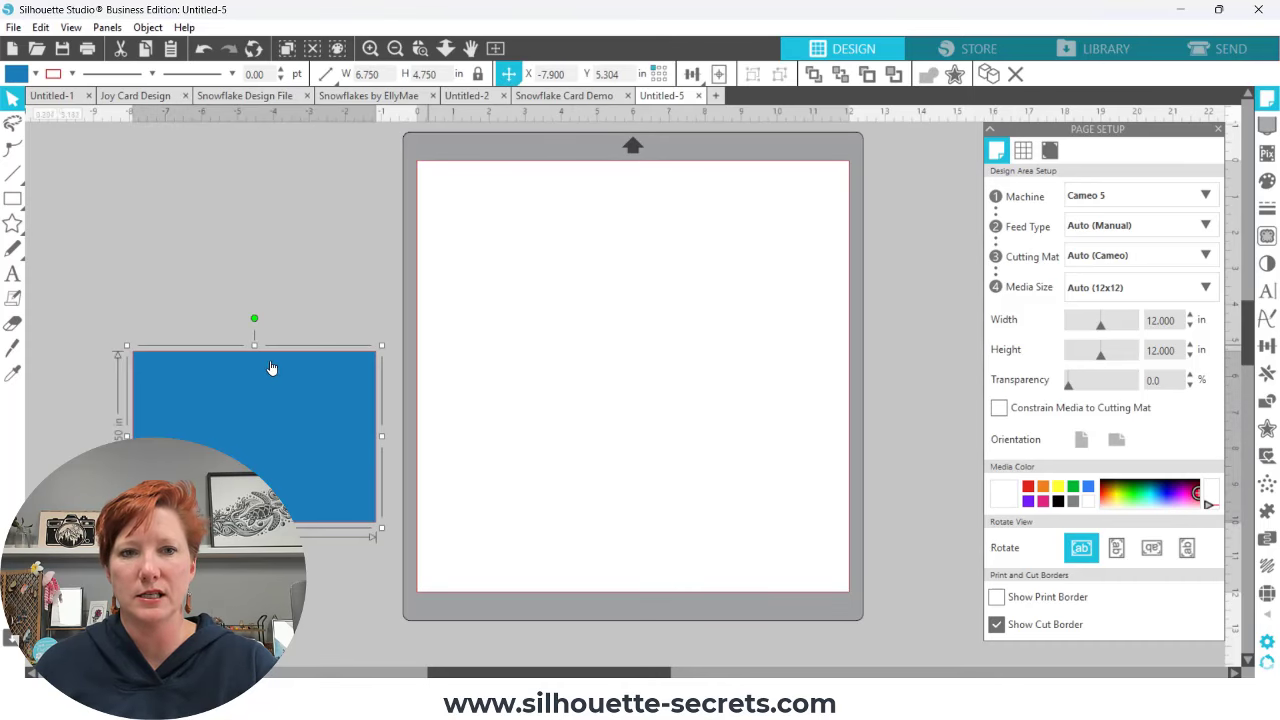
pyautogui.moveTo(270, 368); pyautogui.dragTo(552, 190)
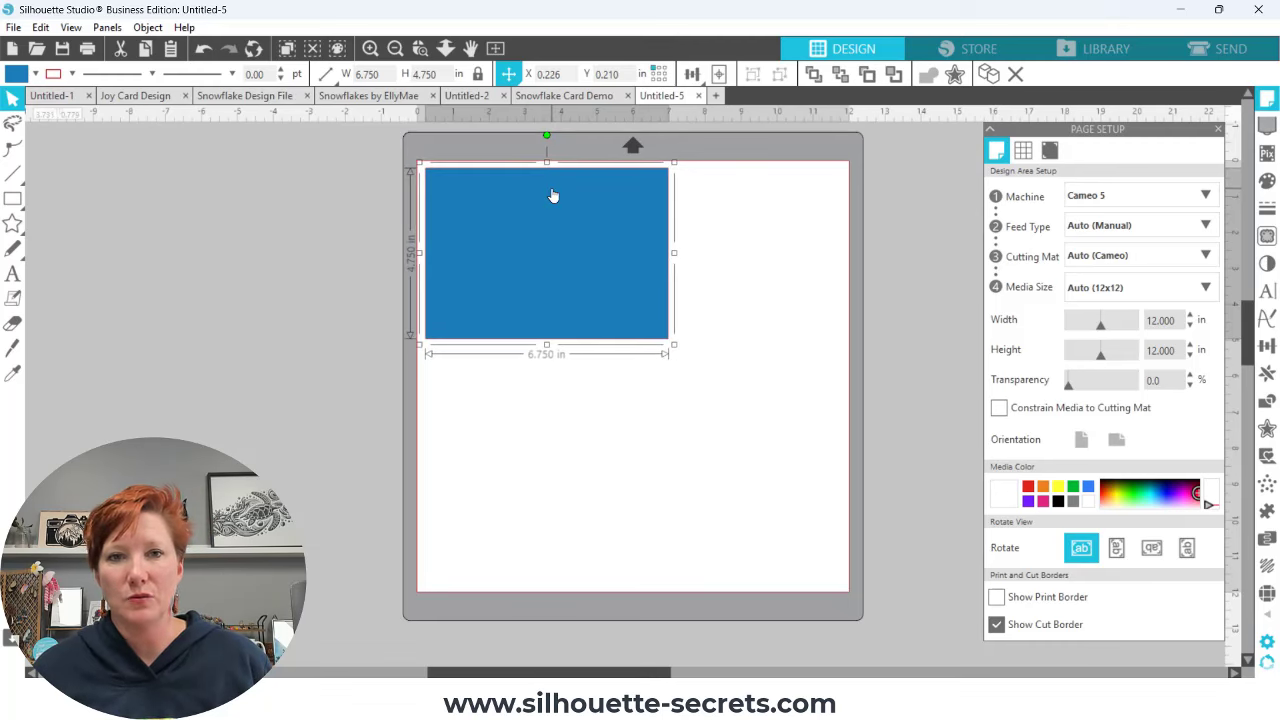
pyautogui.moveTo(553, 195); pyautogui.dragTo(551, 203)
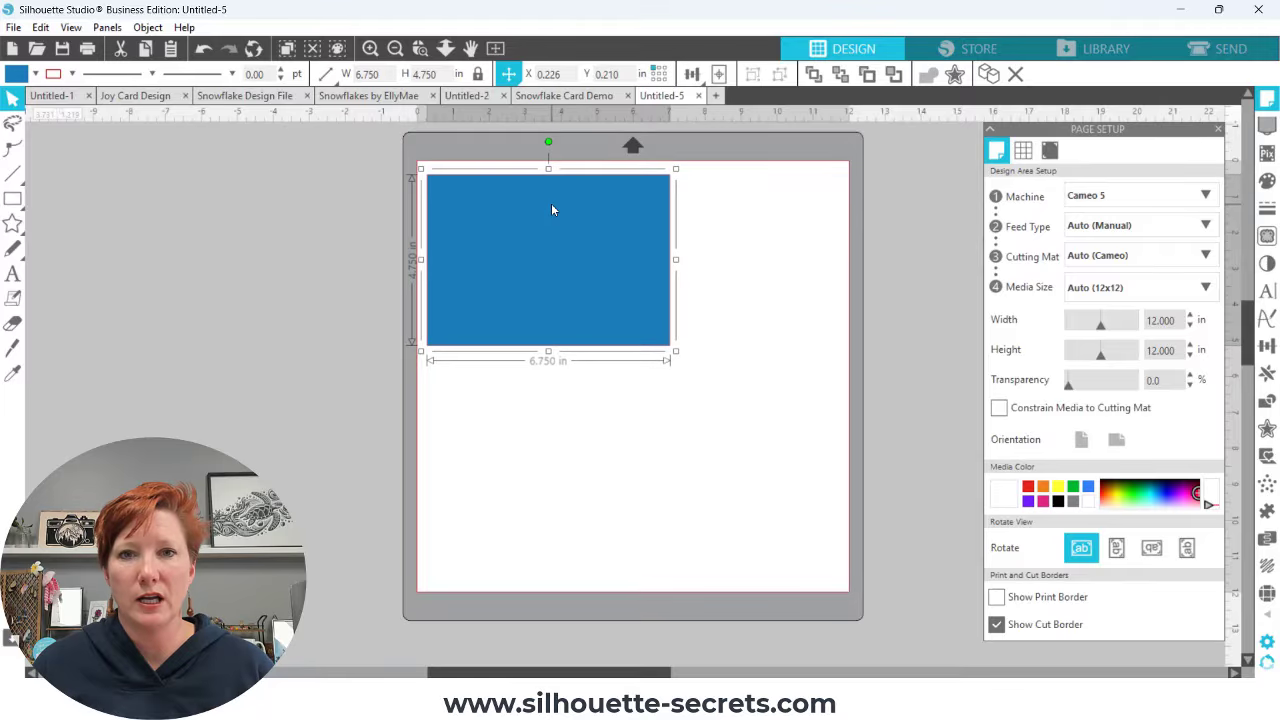
# Set the media size to Letter, show the print border, and reposition the blue rectangle inside the page's upper area
pyautogui.click(1093, 287)
pyautogui.click(1084, 410)
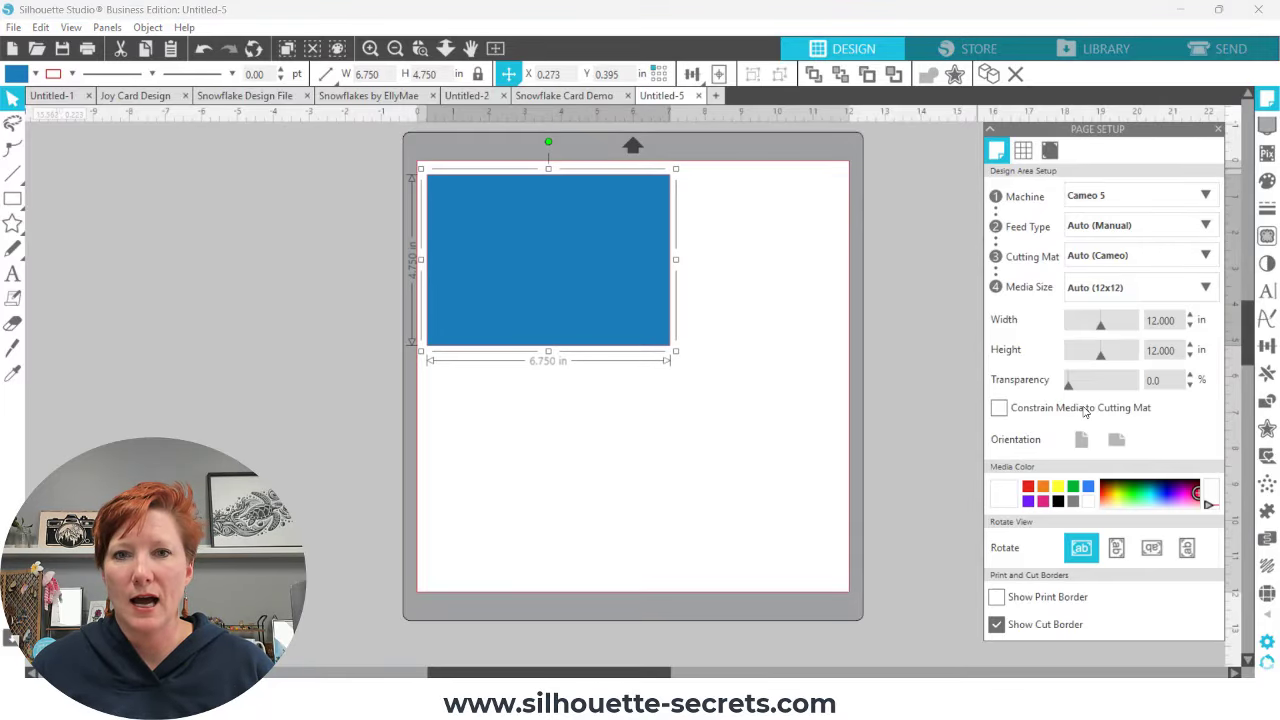
pyautogui.moveTo(608, 267); pyautogui.dragTo(626, 276)
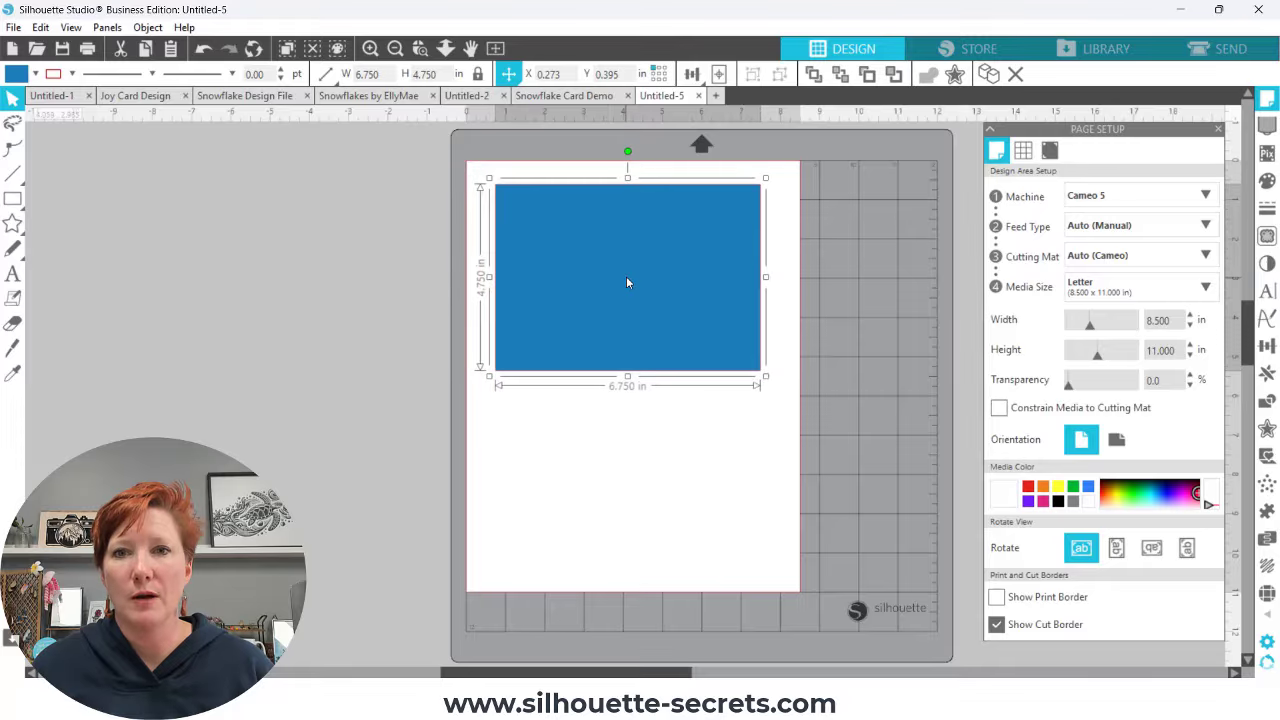
pyautogui.click(997, 597)
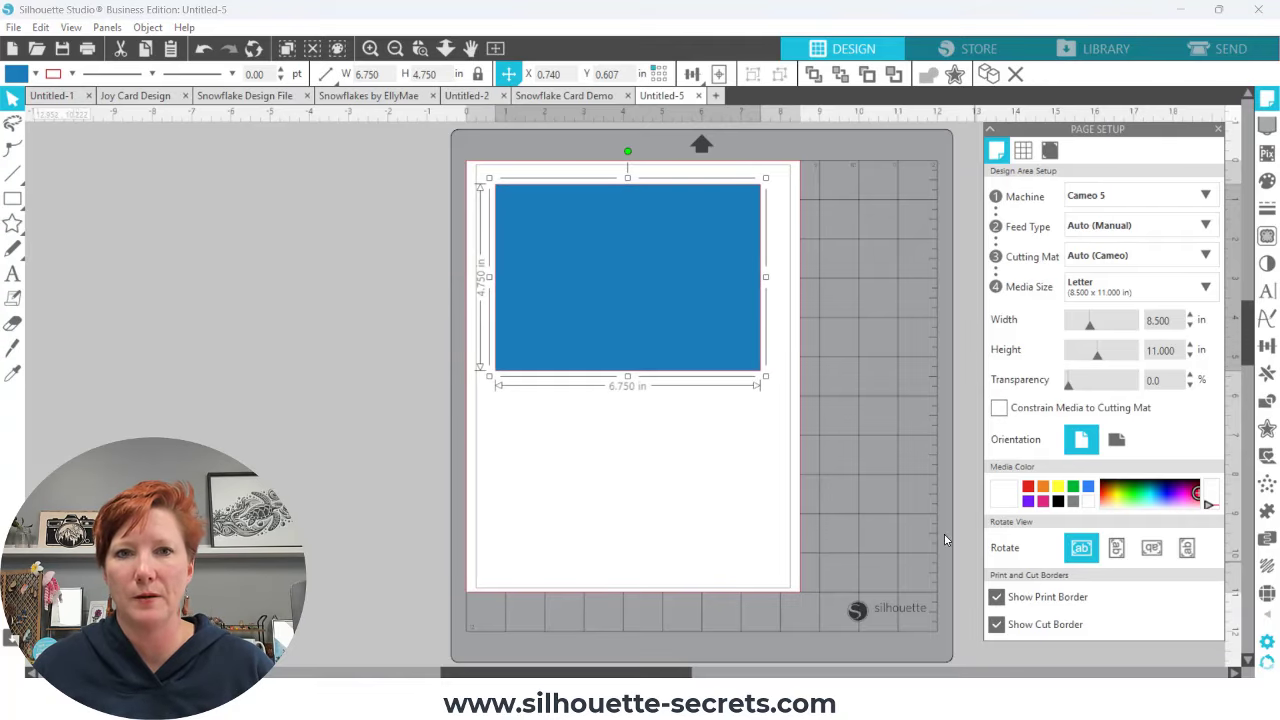
pyautogui.moveTo(651, 264); pyautogui.dragTo(654, 260)
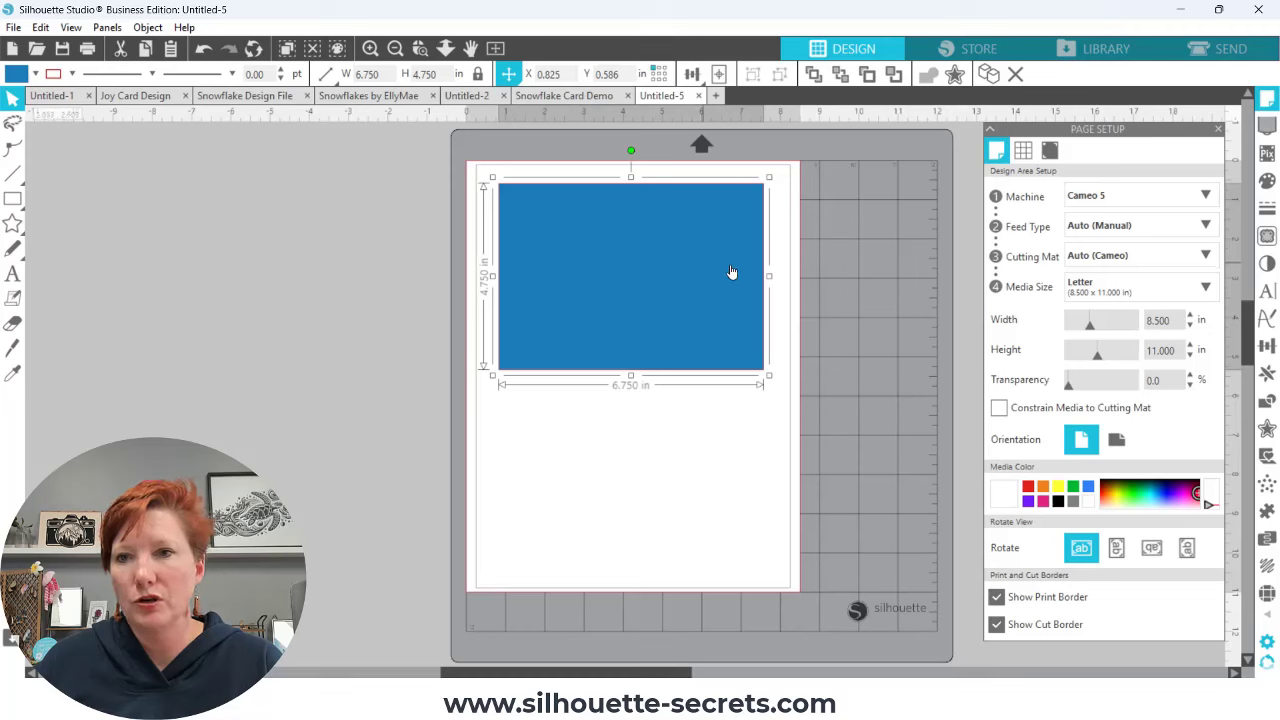
# Offset the blue rectangle outward by 0.230 in with square corners
pyautogui.click(1267, 403)
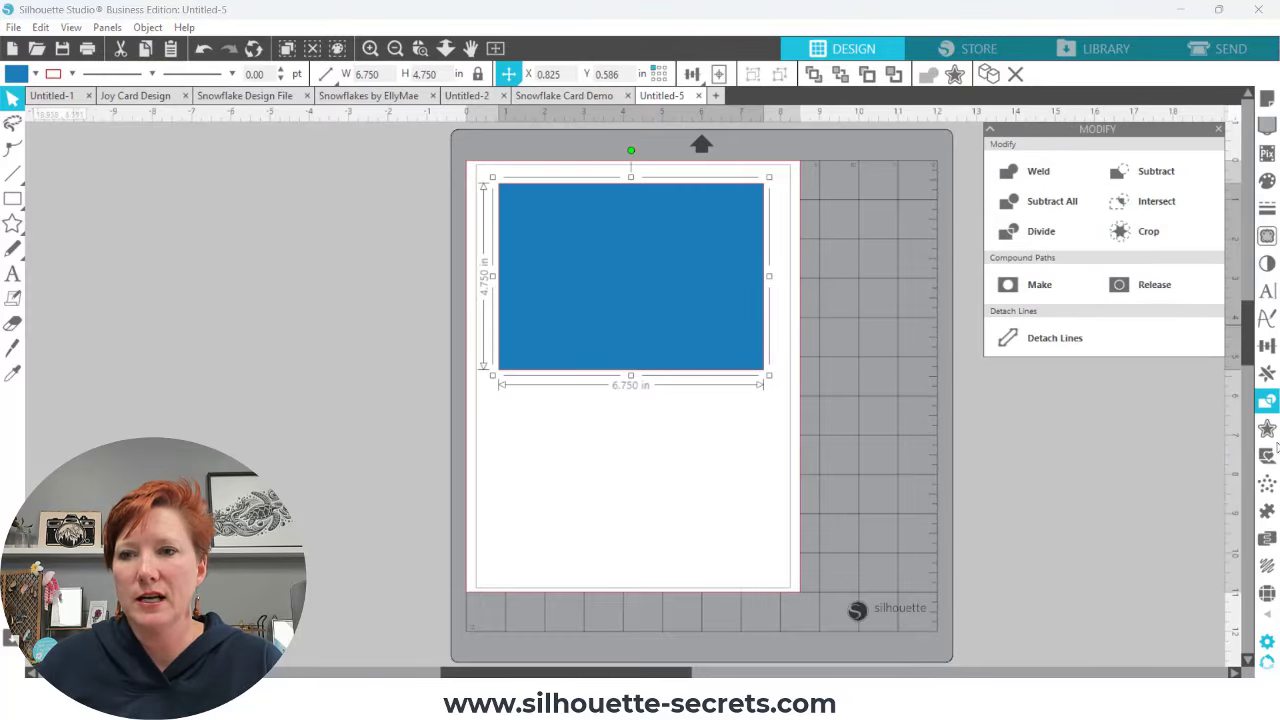
pyautogui.click(1267, 428)
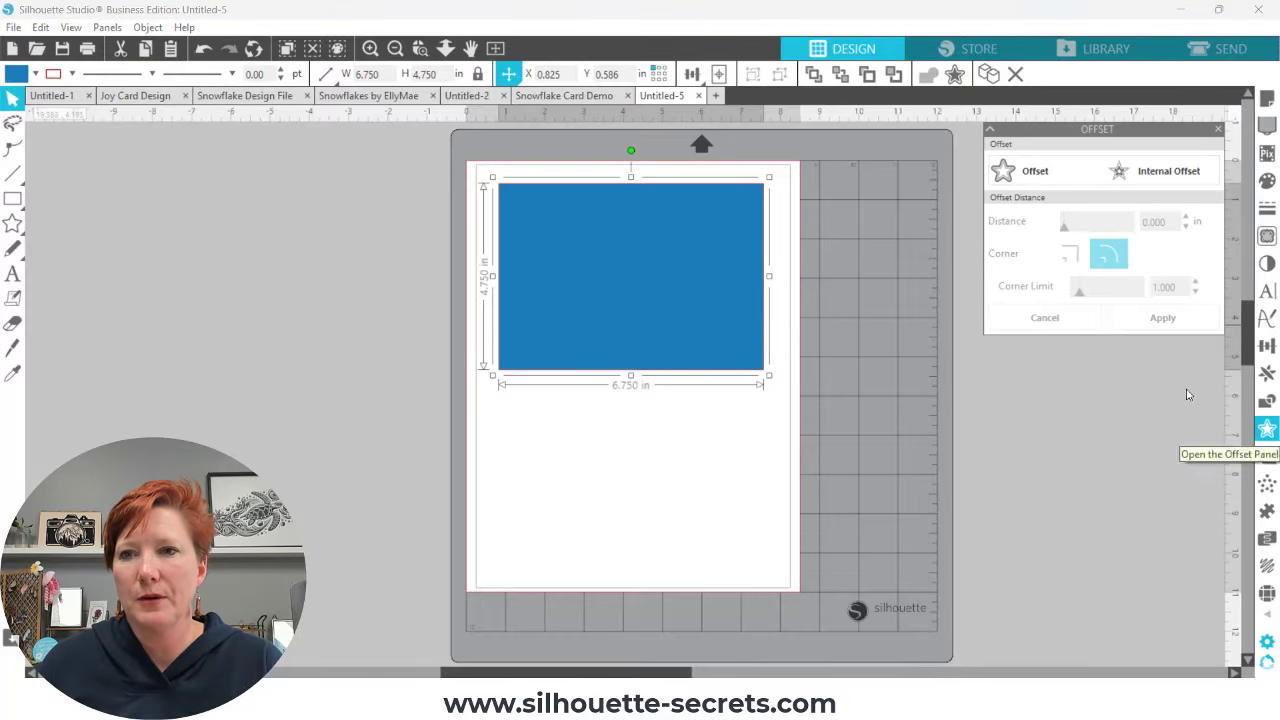
pyautogui.click(1020, 180)
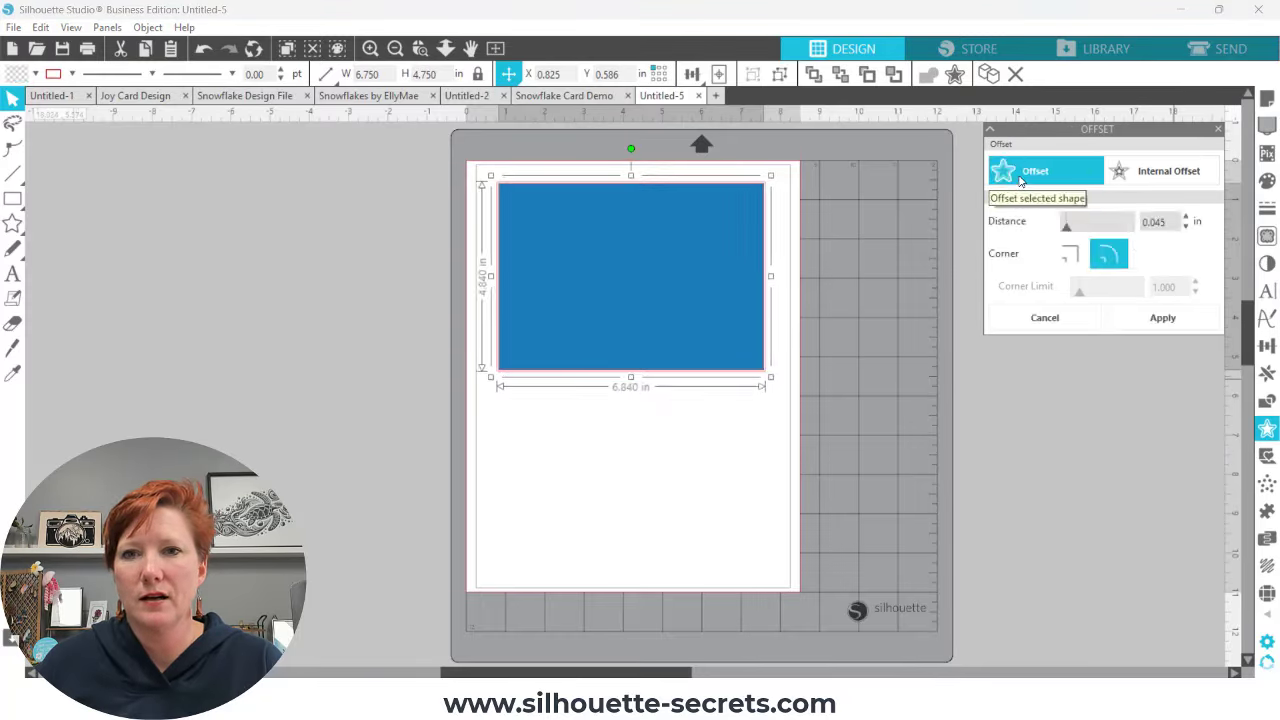
pyautogui.click(1069, 251)
pyautogui.moveTo(1068, 232); pyautogui.dragTo(1080, 235)
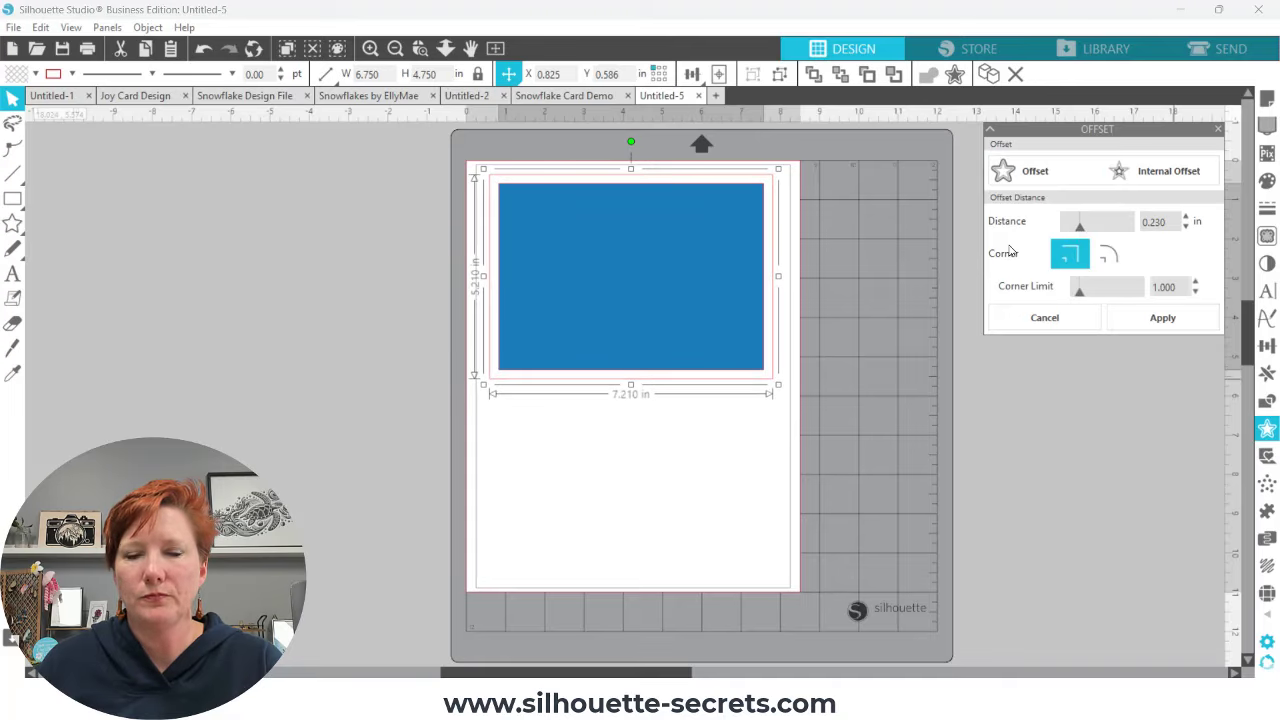
# Remove the blue fill from the inner 6.750 x 4.750 in rectangle
pyautogui.click(677, 291)
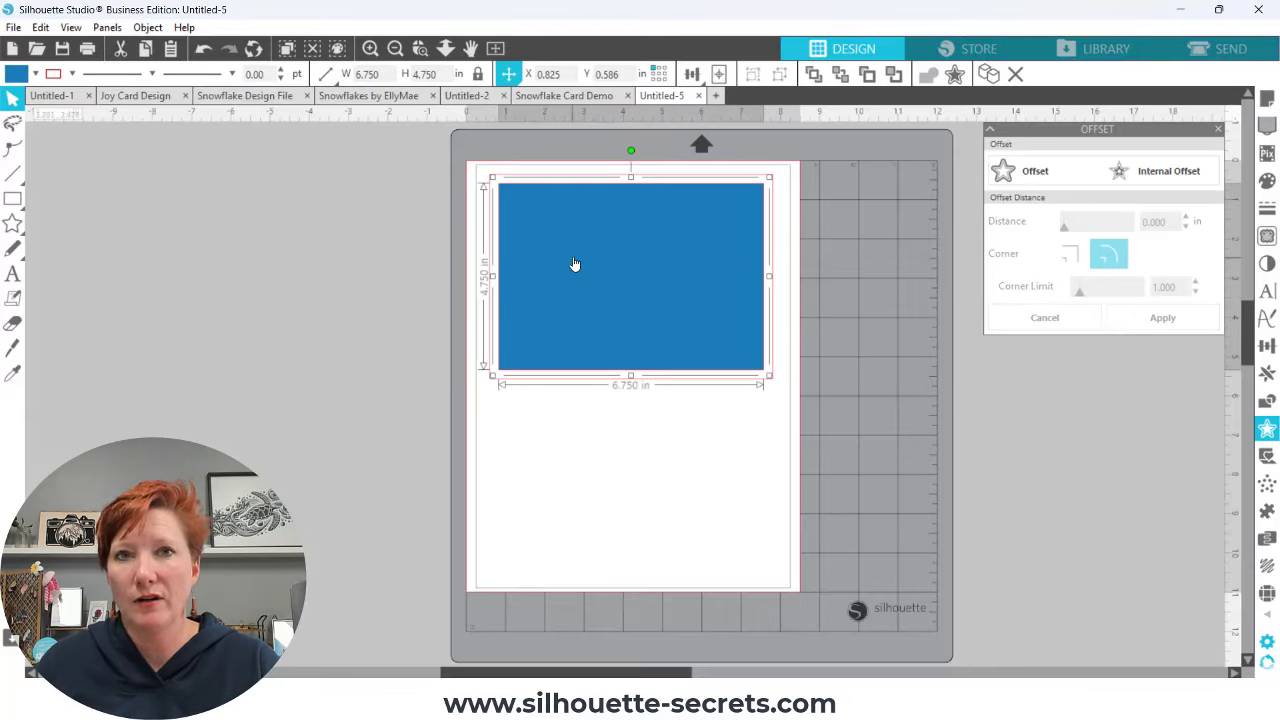
pyautogui.click(502, 176)
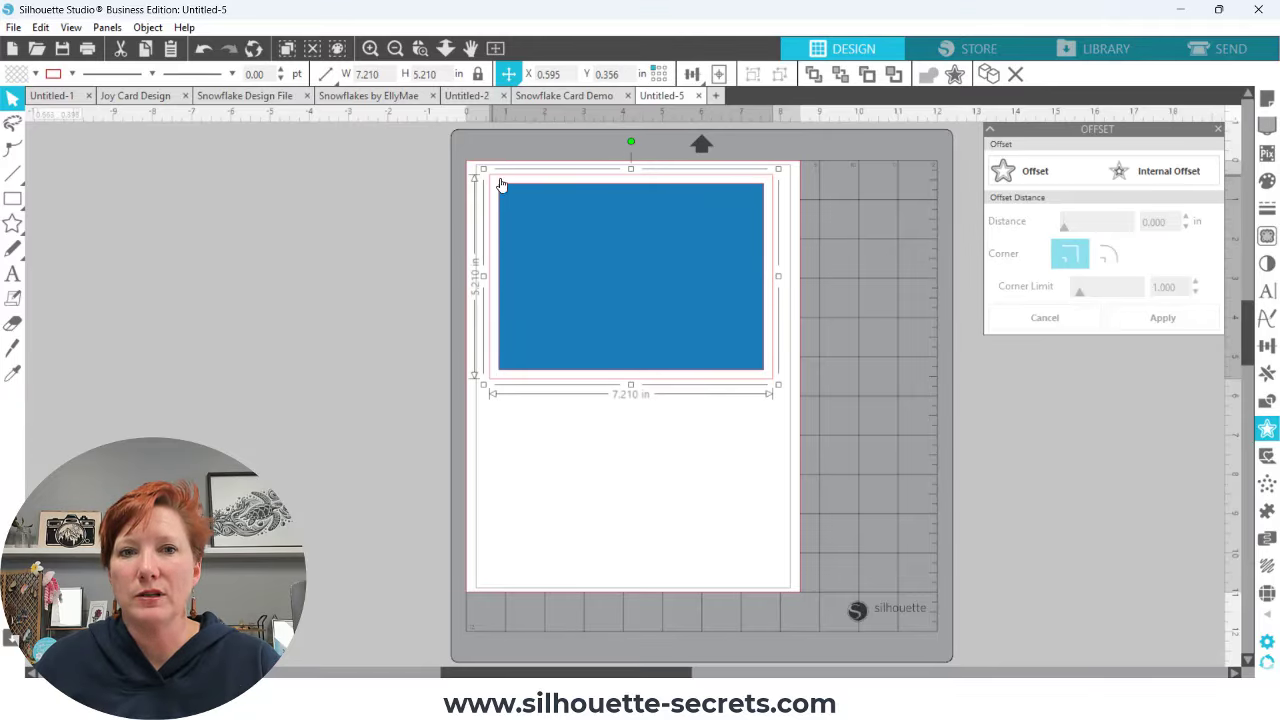
pyautogui.click(532, 218)
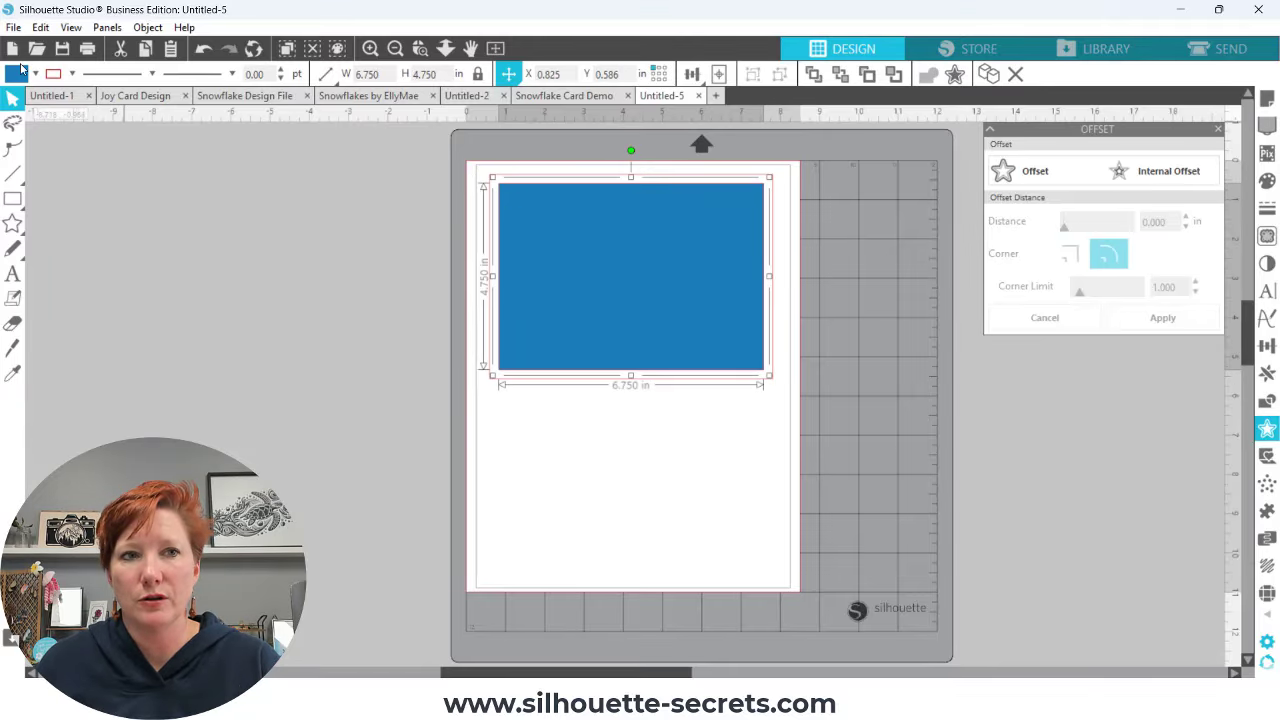
pyautogui.click(35, 74)
pyautogui.click(53, 113)
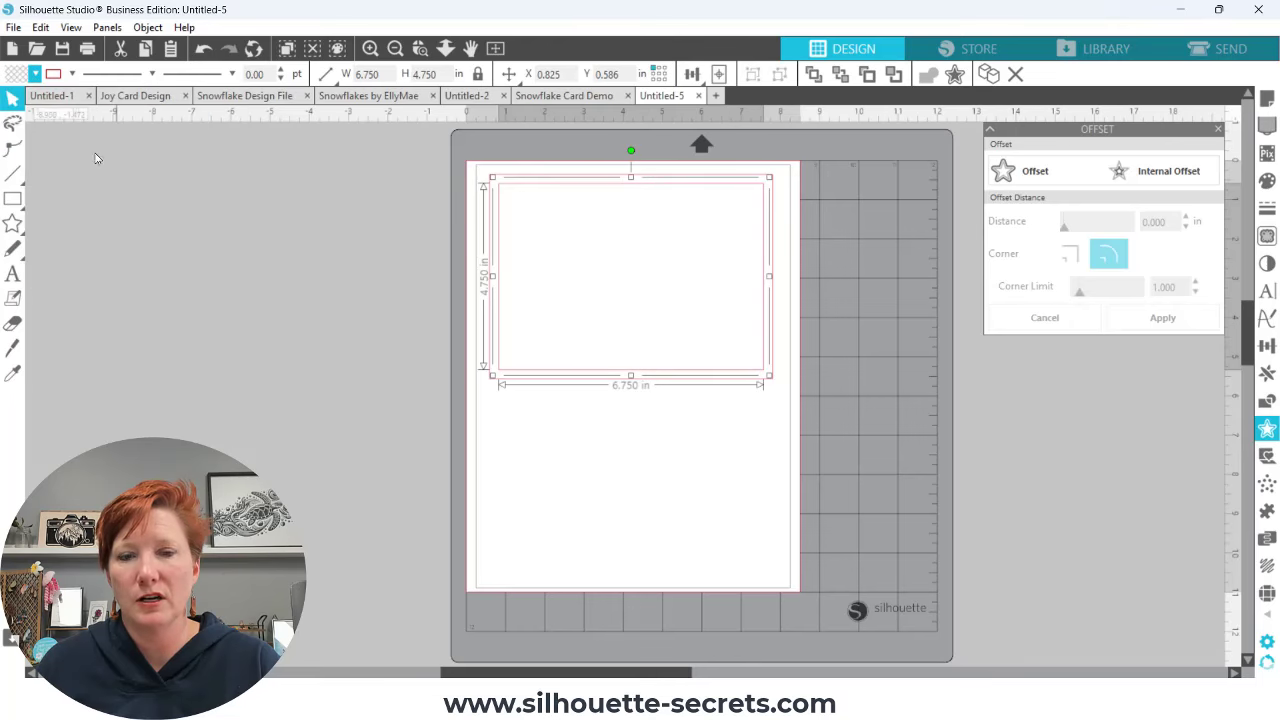
# Search the library for "snowflake clik" and fill the outer offset rectangle with the blue and white shabby snowflake pattern
pyautogui.click(503, 178)
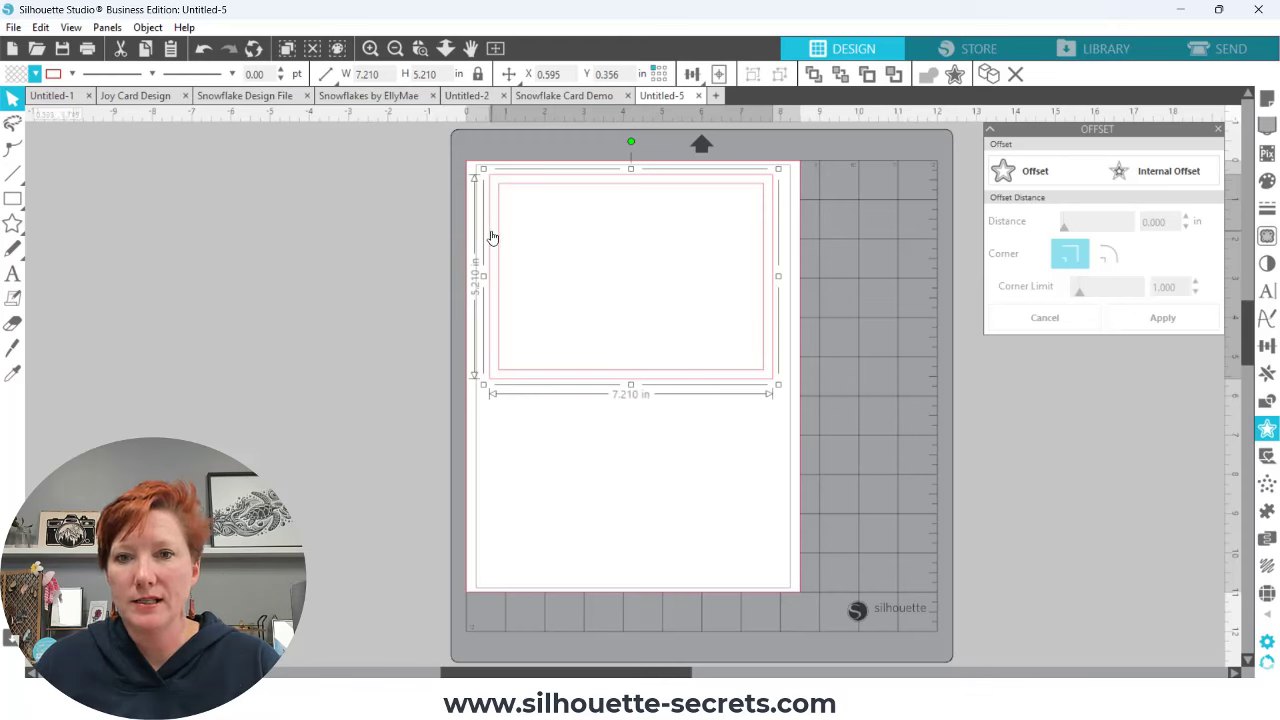
pyautogui.click(1093, 52)
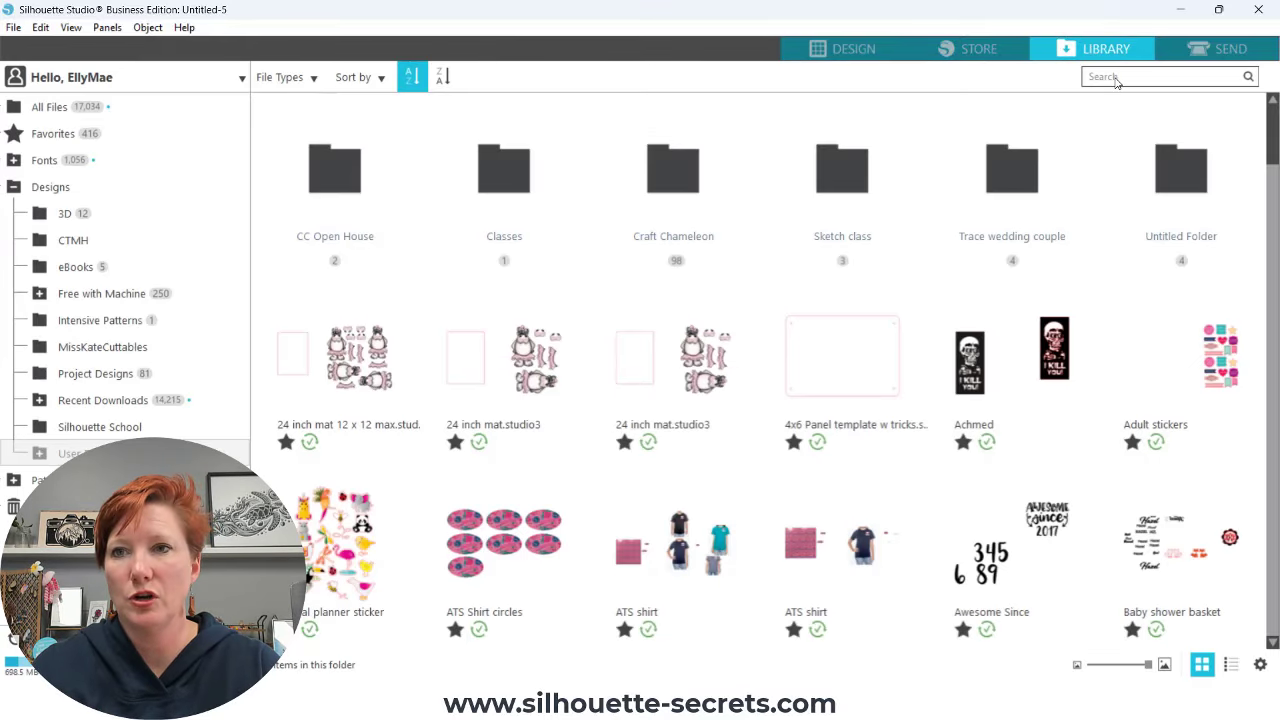
pyautogui.click(1117, 78)
pyautogui.write('snowflake')
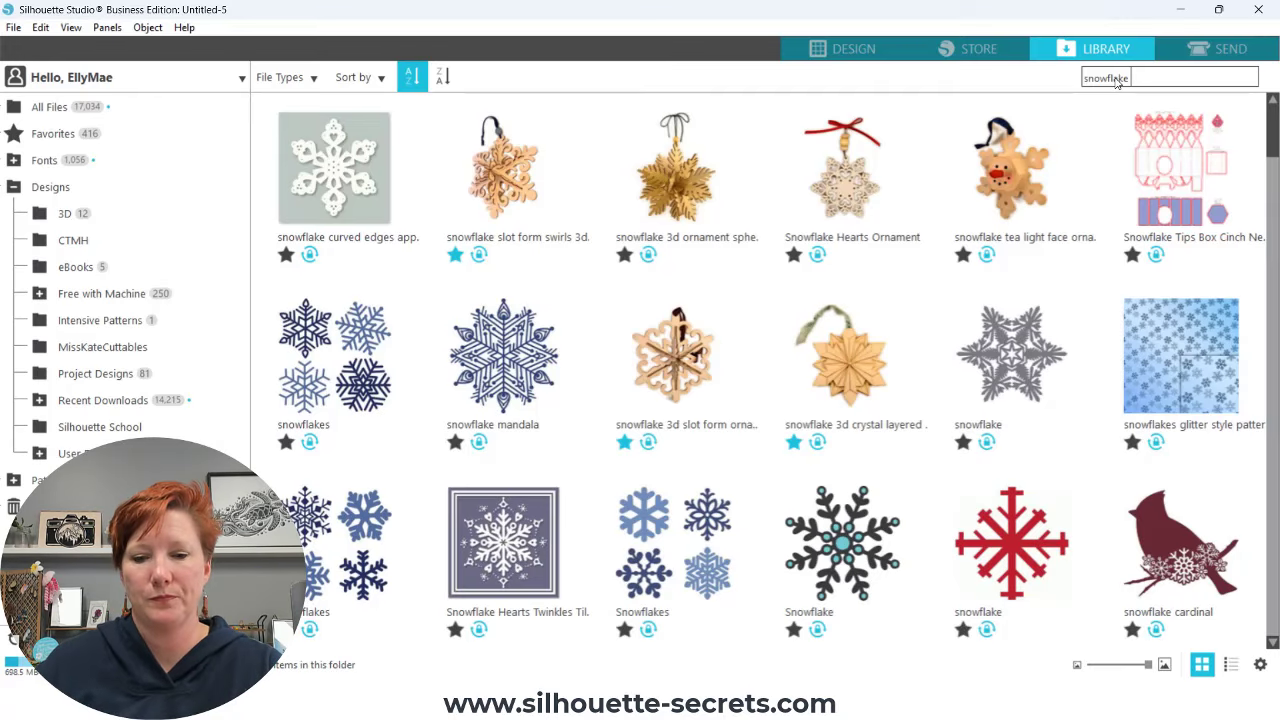
pyautogui.write(' clik')
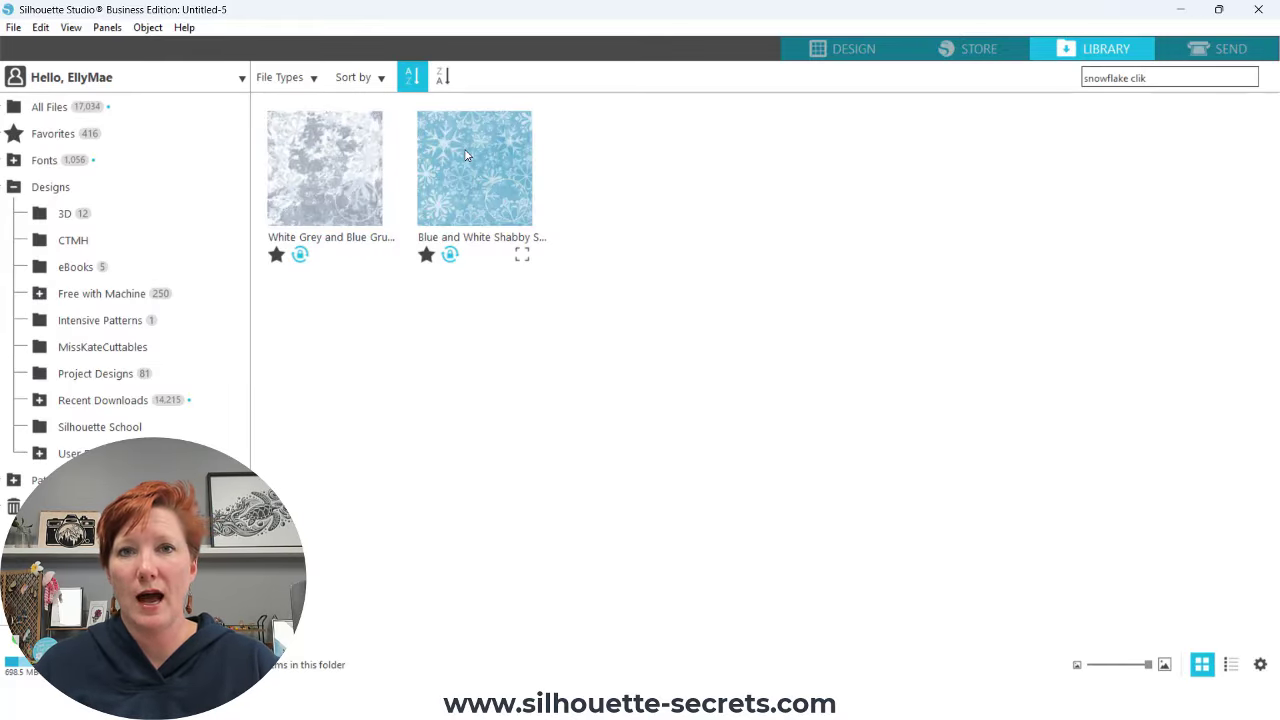
pyautogui.moveTo(465, 155); pyautogui.dragTo(585, 225)
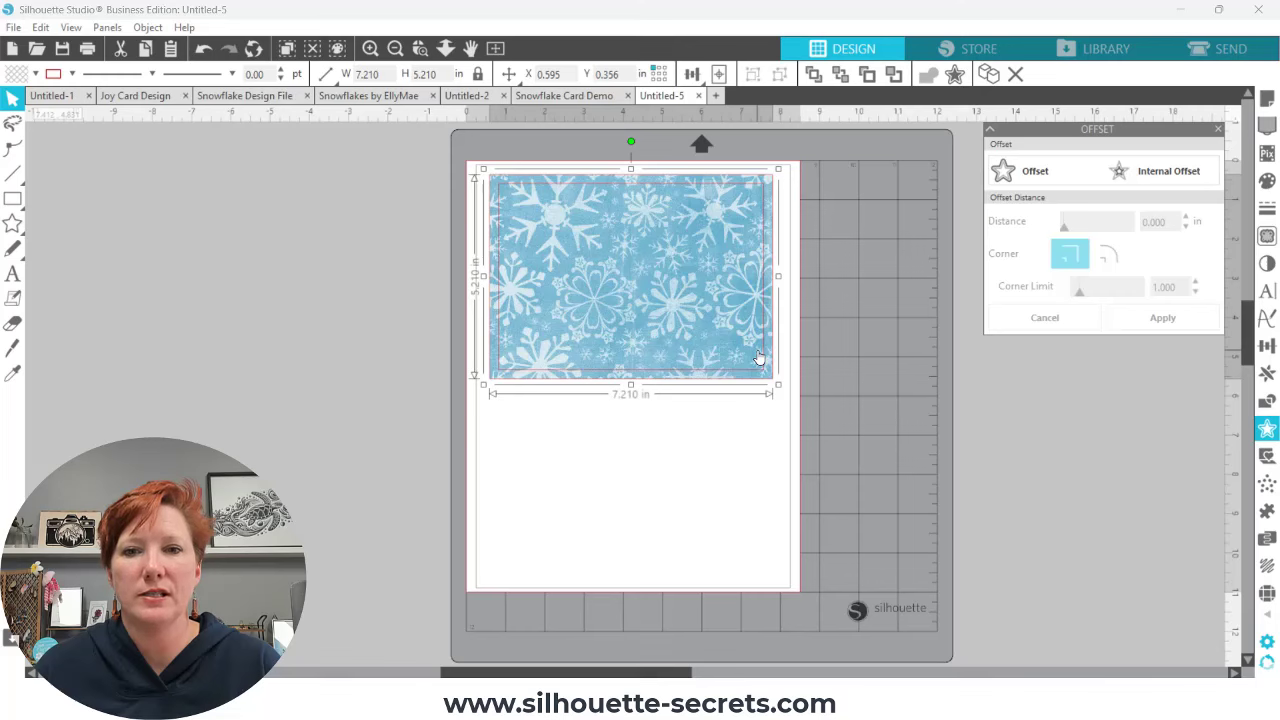
# Duplicate the patterned rectangle with its inner outline below the original and nudge the upper set up to leave a small gap
pyautogui.moveTo(403, 240); pyautogui.dragTo(692, 466)
pyautogui.click(808, 289)
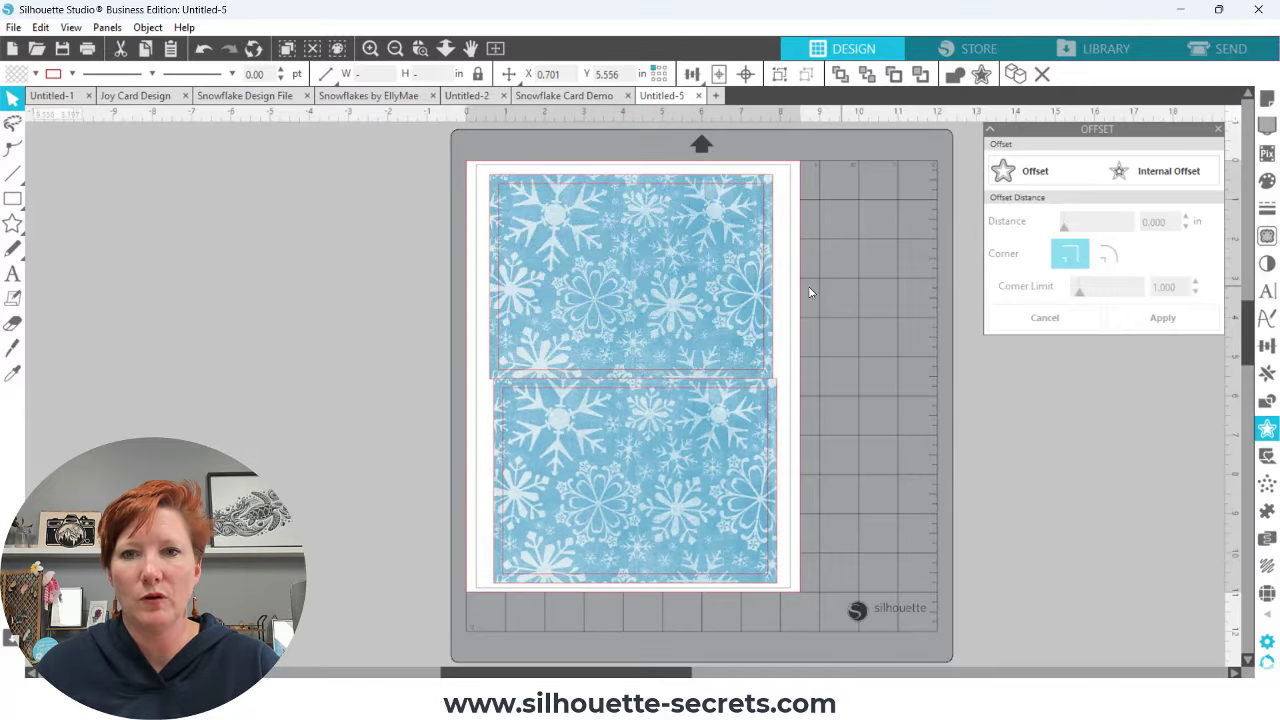
pyautogui.click(726, 289)
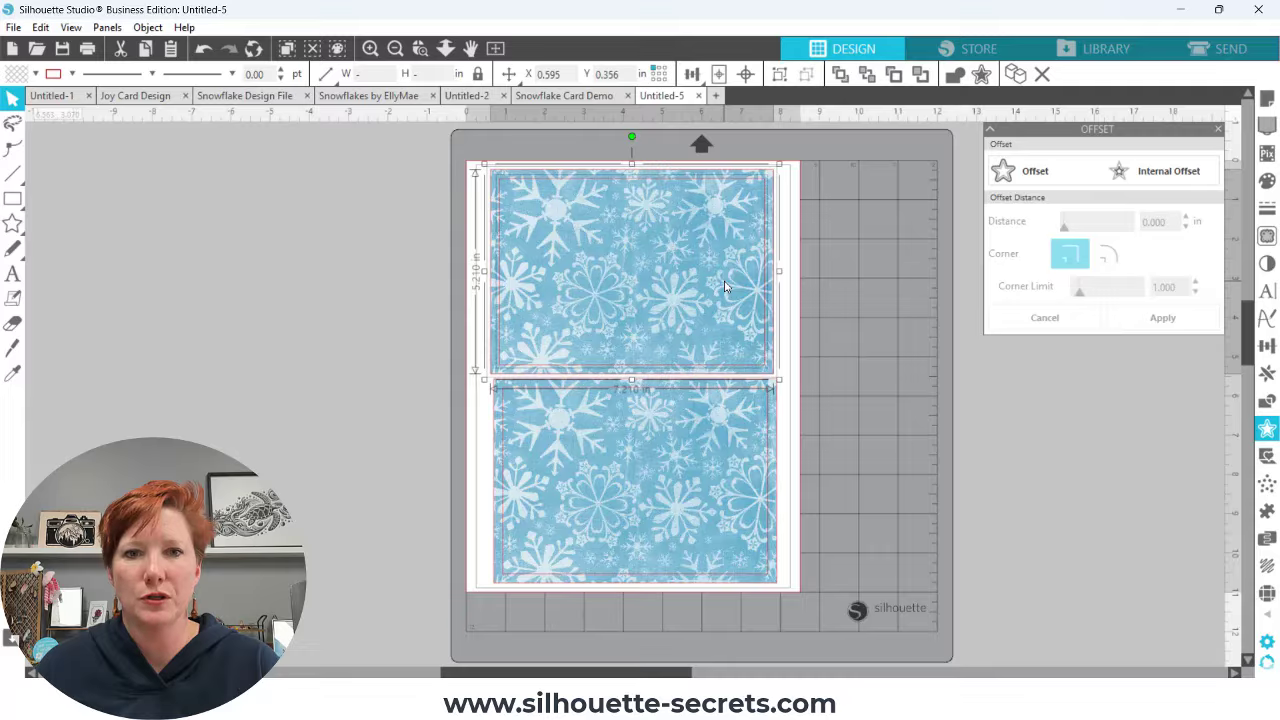
pyautogui.click(382, 300)
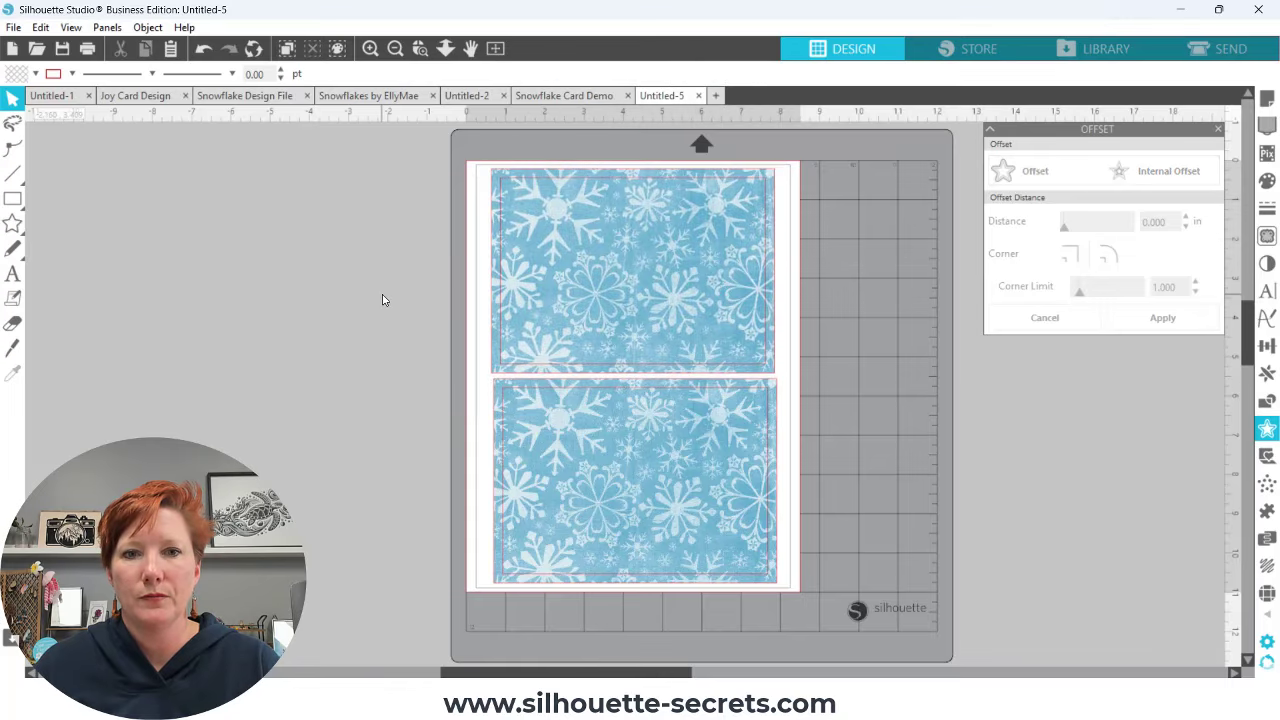